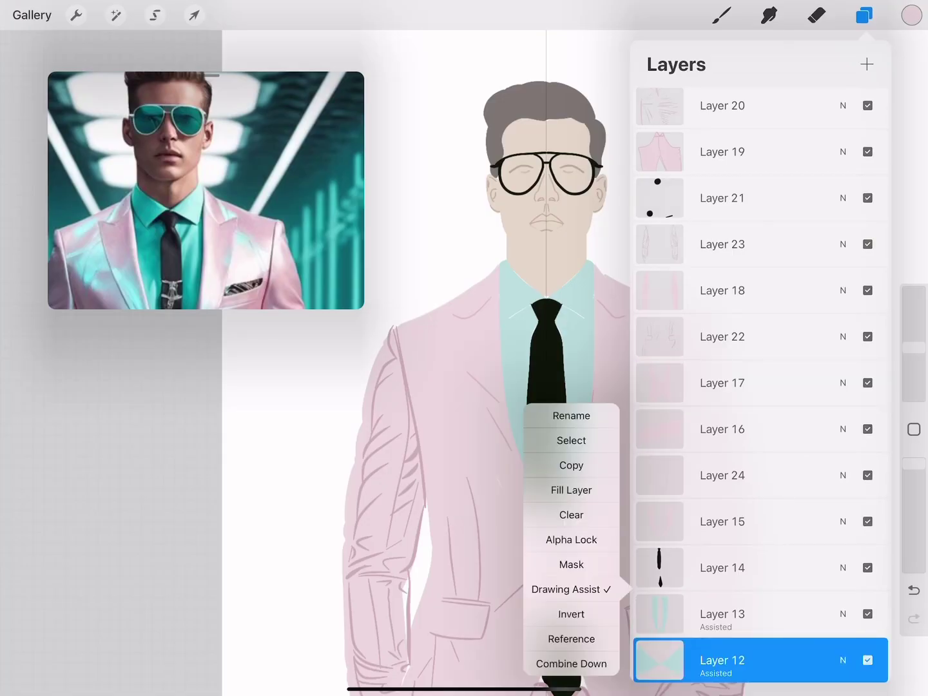
Sample the shirt teal and switch to the Airbrushing Medium Brush
left_click(553, 310)
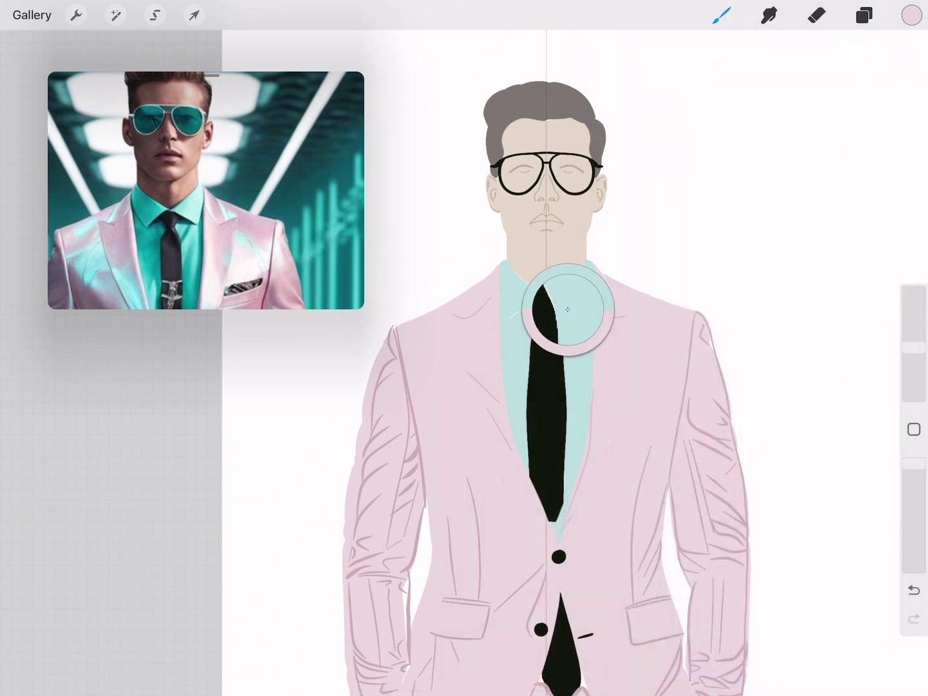
left_click(911, 15)
left_click(864, 15)
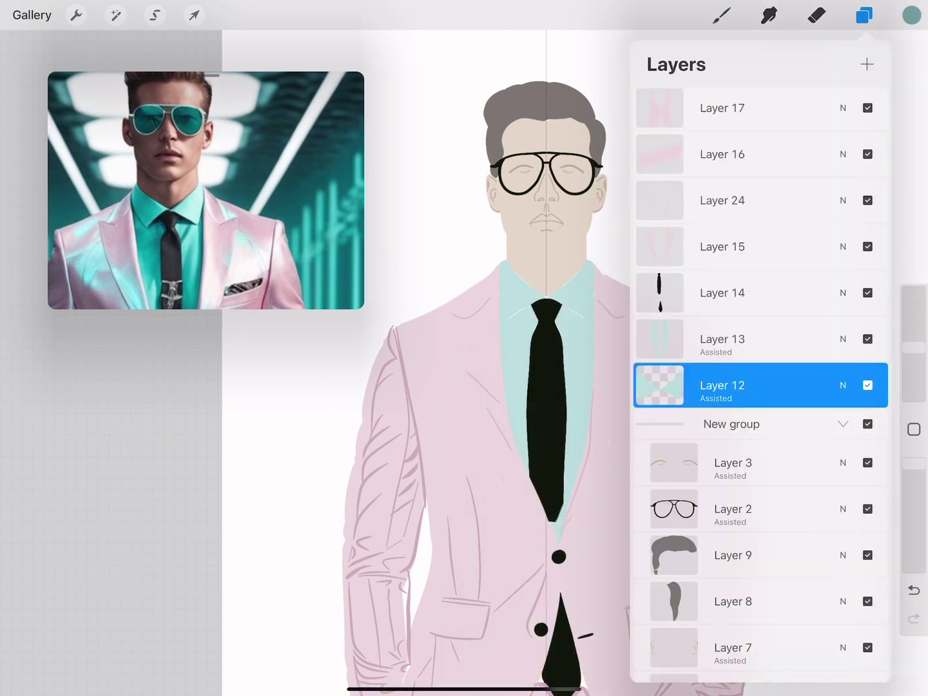
left_click(721, 14)
scroll(632, 387, "down", 1)
left_click(636, 345)
left_click(777, 180)
left_click(586, 264)
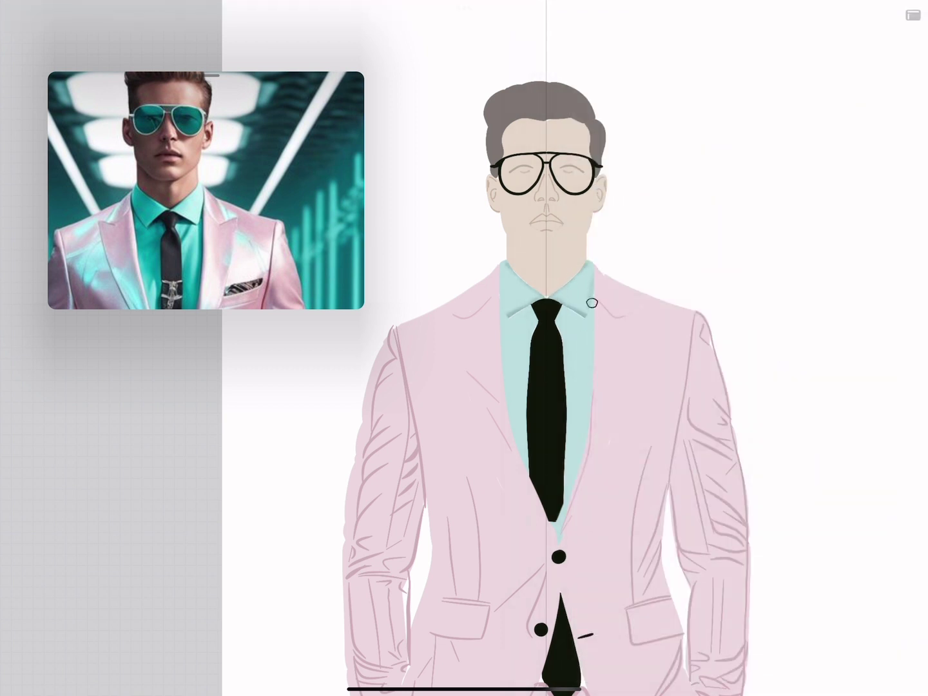
Airbrush soft shadows on both sides of the collar, then pick a new teal shade
left_click_drag(584, 261, 570, 275)
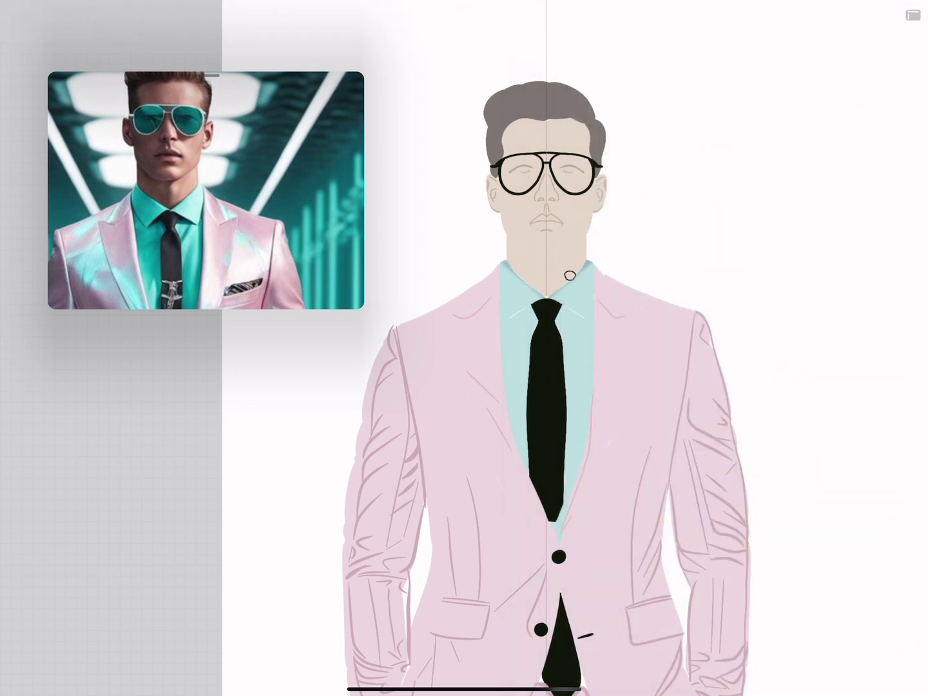
mouse_move(576, 324)
left_mouse_down()
mouse_move(590, 315)
mouse_move(587, 327)
mouse_move(551, 298)
left_mouse_up()
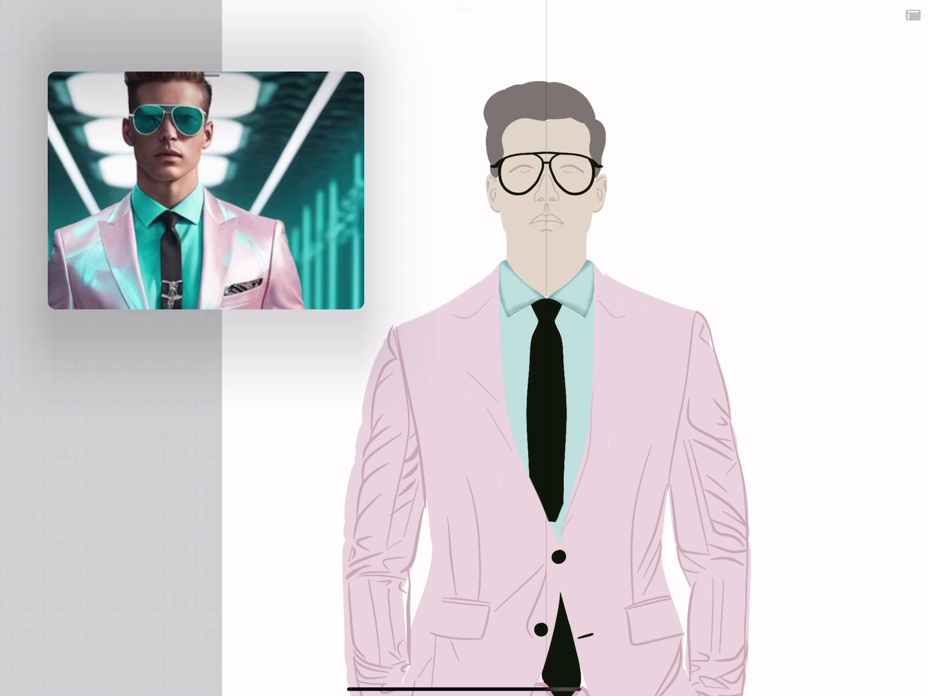
left_click(911, 15)
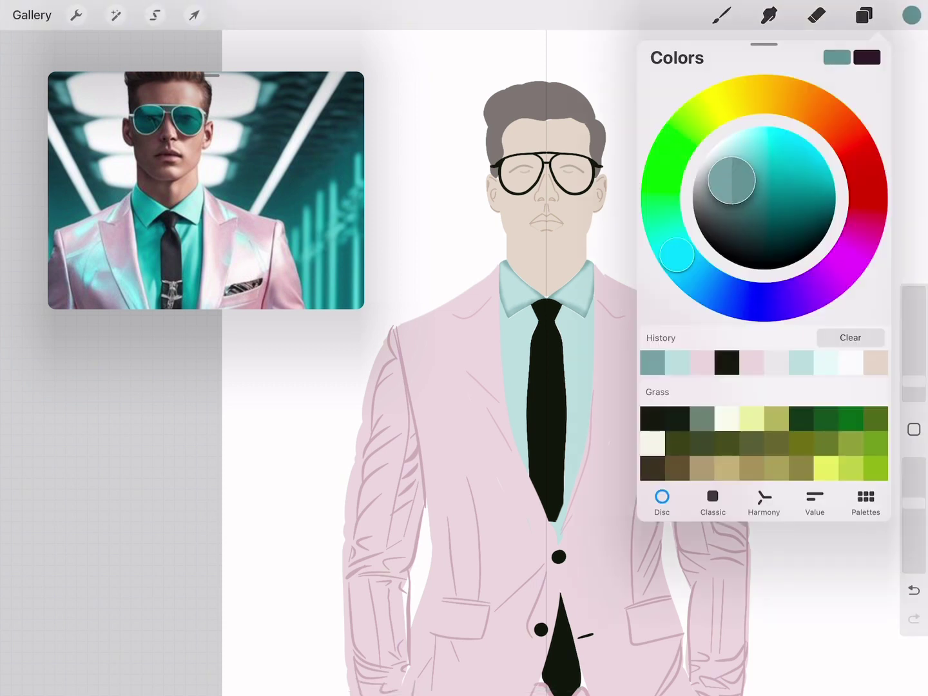
left_click(556, 291)
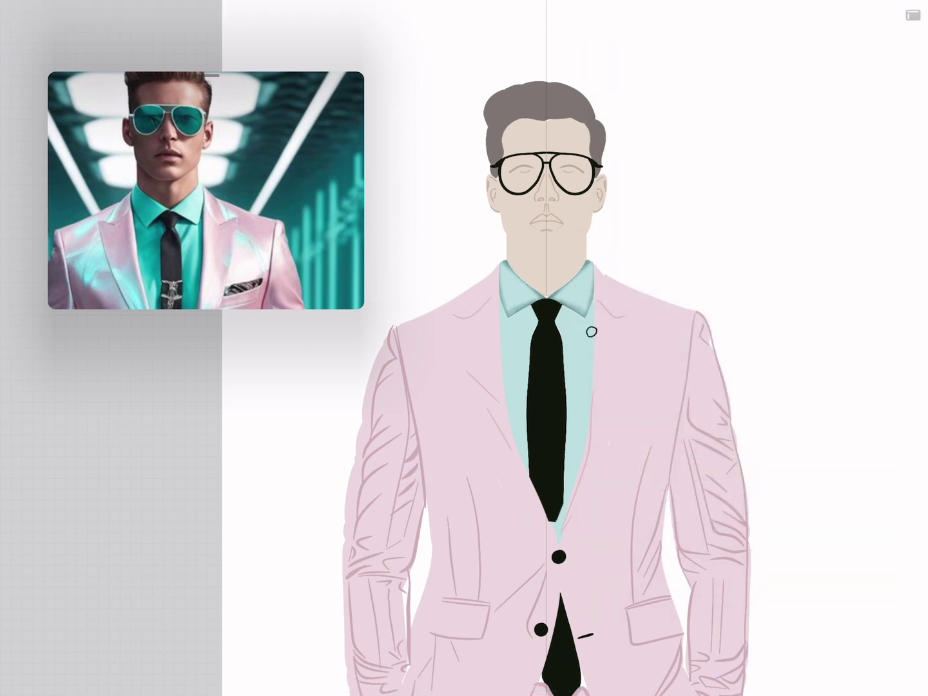
left_click(911, 15)
mouse_move(731, 197)
left_mouse_down()
mouse_move(717, 209)
mouse_move(733, 172)
mouse_move(733, 182)
left_mouse_up()
Select Layer 13, adjust brush opacity, and shade along the tie's edges
left_click(864, 15)
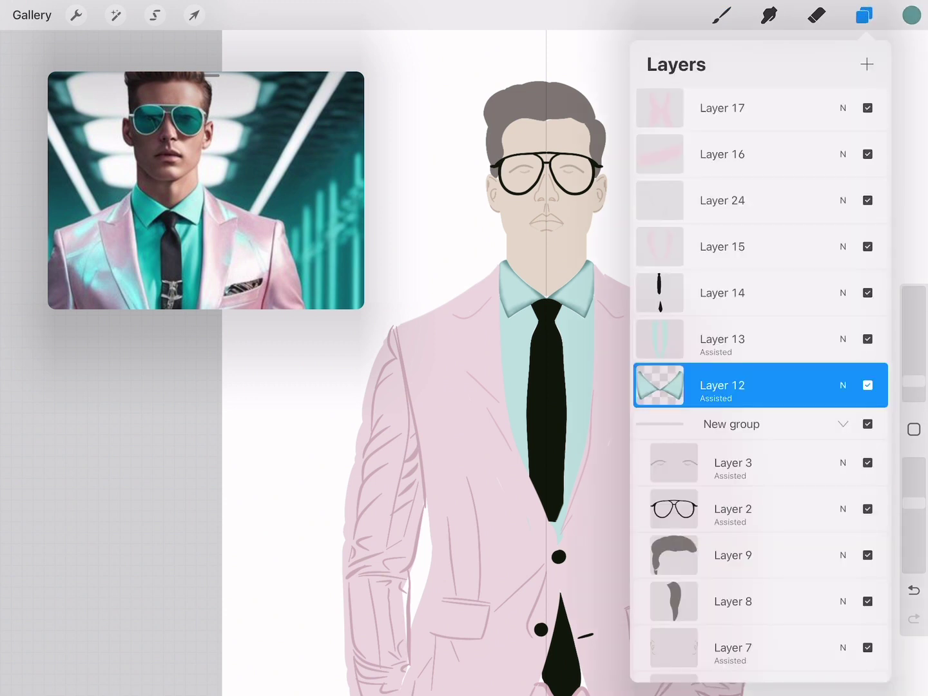
left_click(722, 339)
left_click(721, 339)
left_click(911, 14)
left_click(702, 362)
left_click(911, 15)
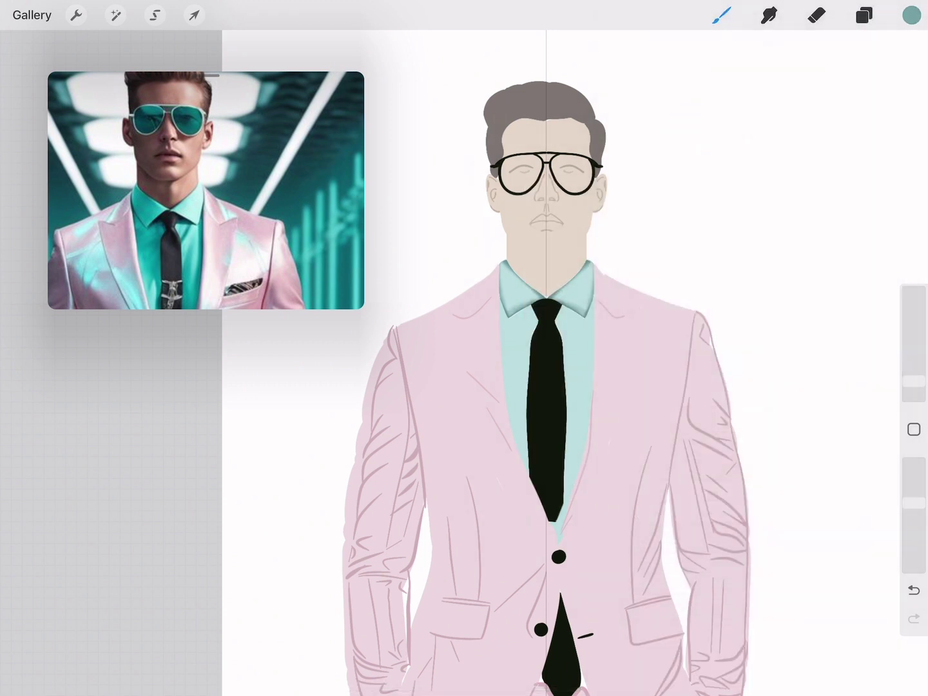
left_click(864, 15)
left_click_drag(914, 503, 914, 502)
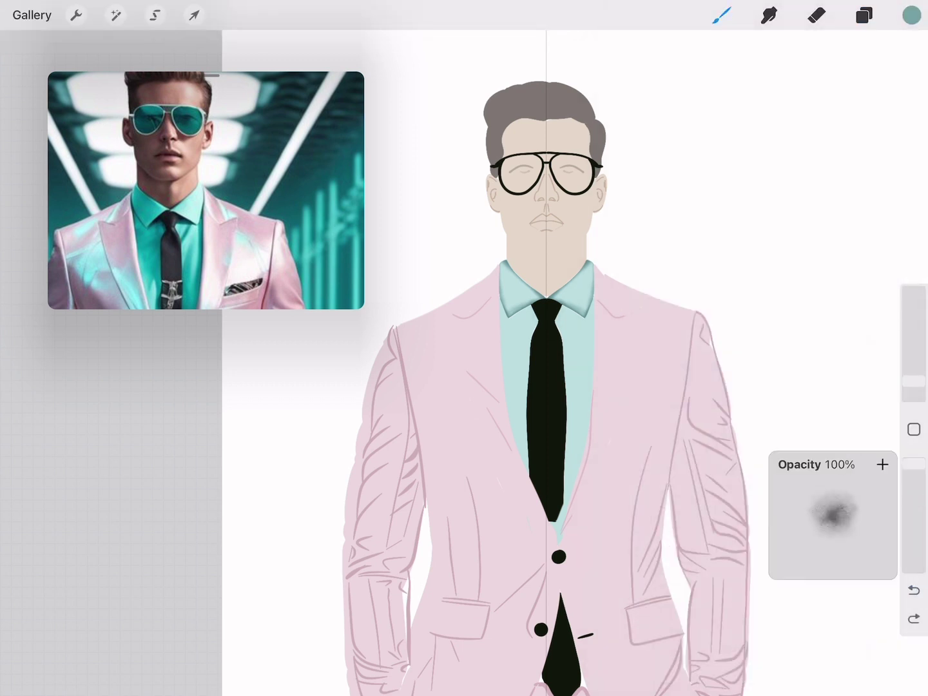
left_click(549, 333)
left_click_drag(563, 390, 564, 515)
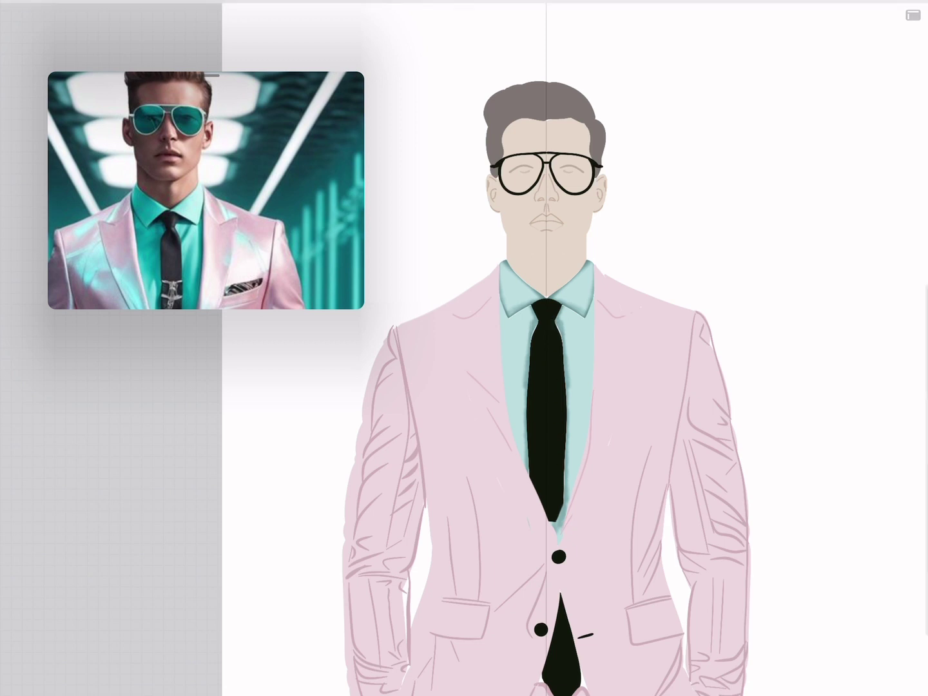
Undo the tie strokes, lower brush opacity to 86%, and shade the shirt beside the tie
key("ctrl+z")
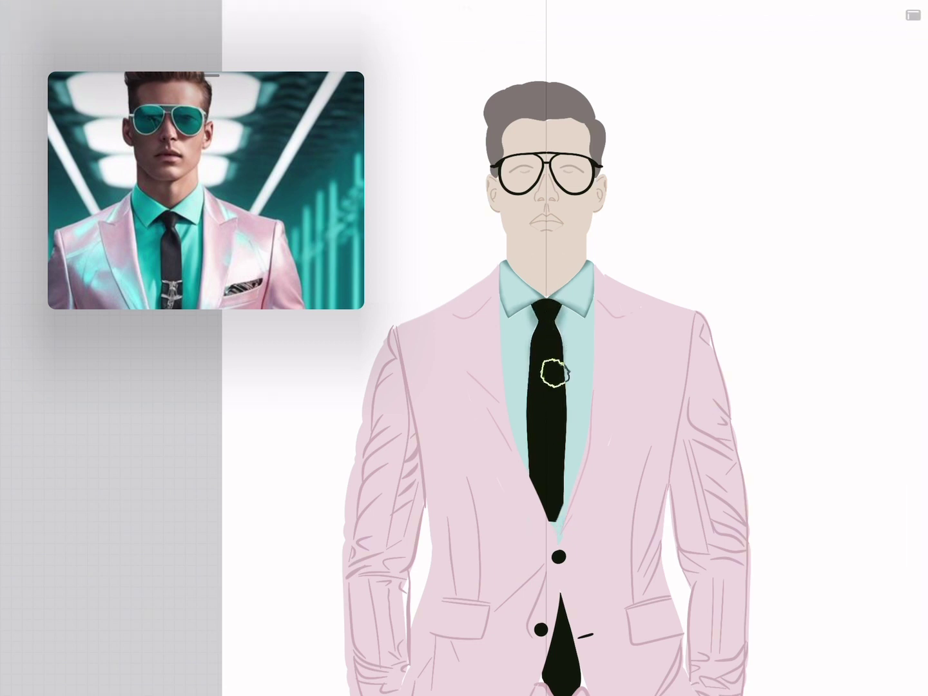
left_click_drag(554, 331, 554, 534)
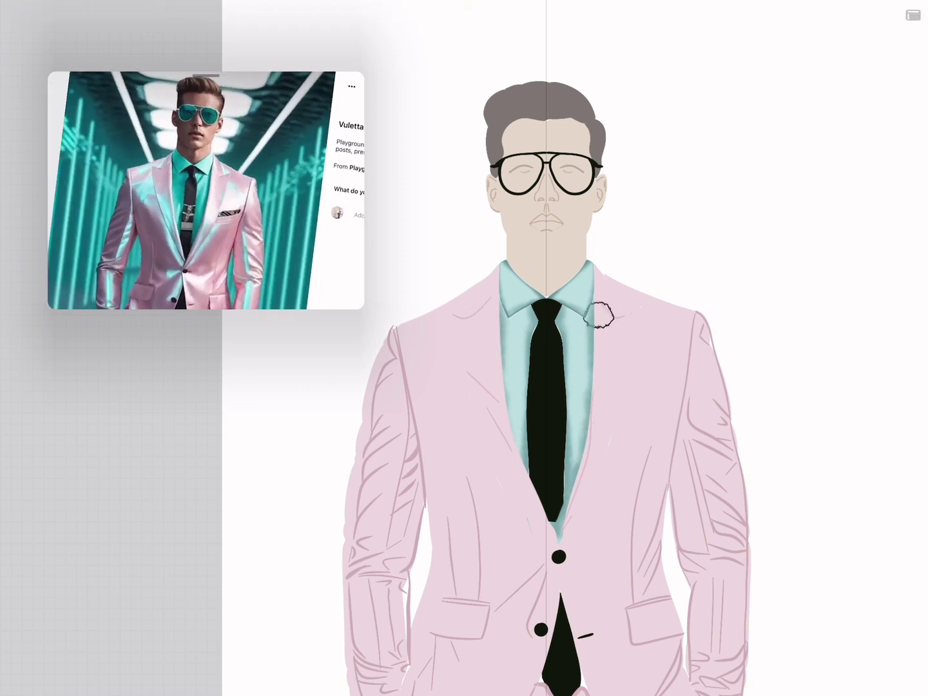
key("ctrl+z")
left_click_drag(913, 464, 913, 479)
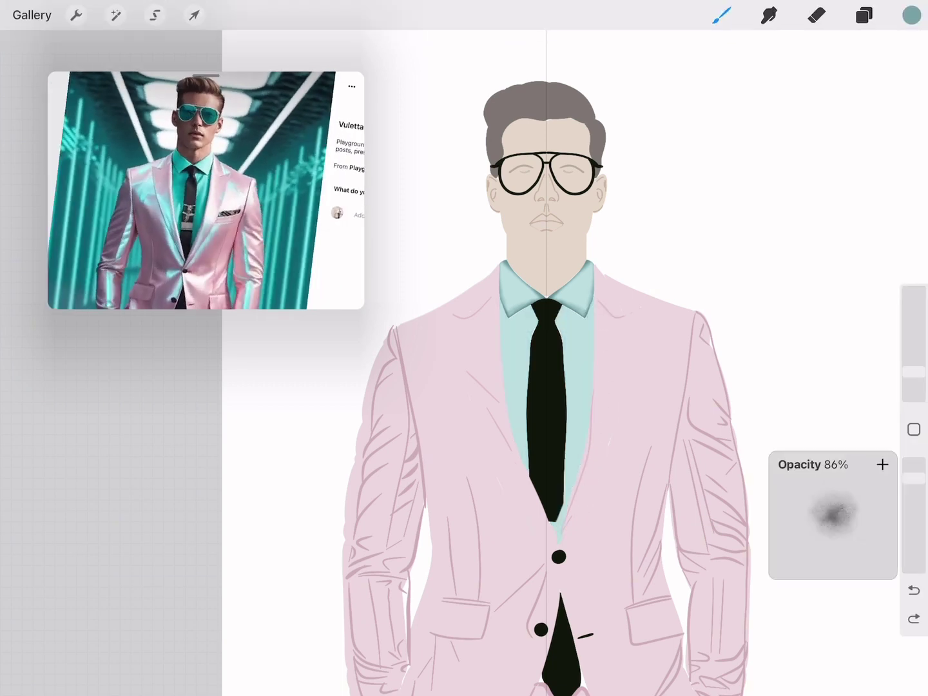
mouse_move(548, 310)
left_mouse_down()
mouse_move(551, 485)
mouse_move(557, 303)
mouse_move(587, 487)
left_mouse_up()
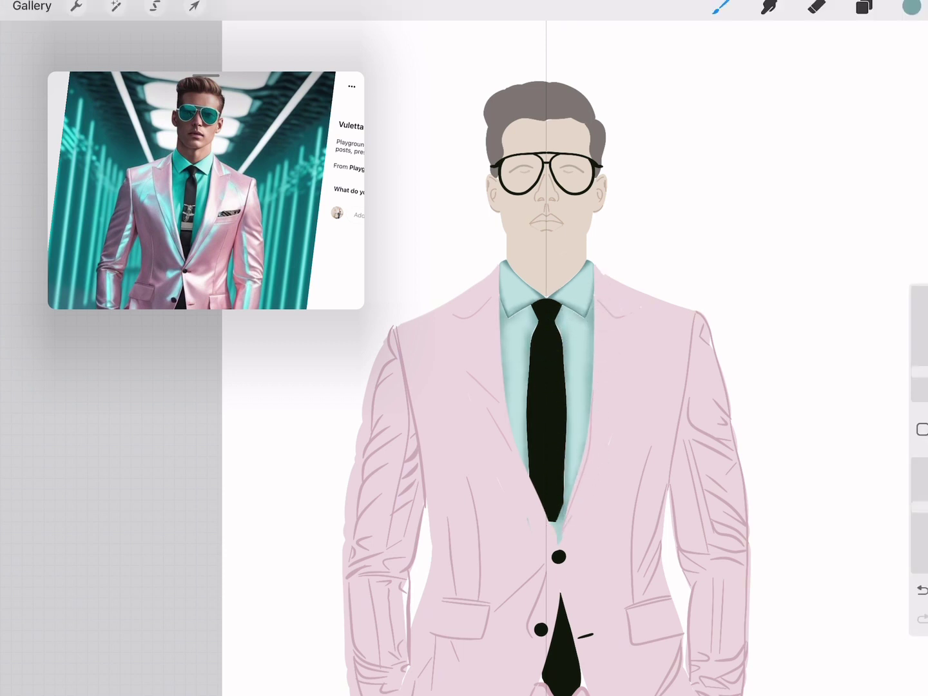
Lower the brush opacity slightly and undo the stray shading strokes
left_click(507, 399)
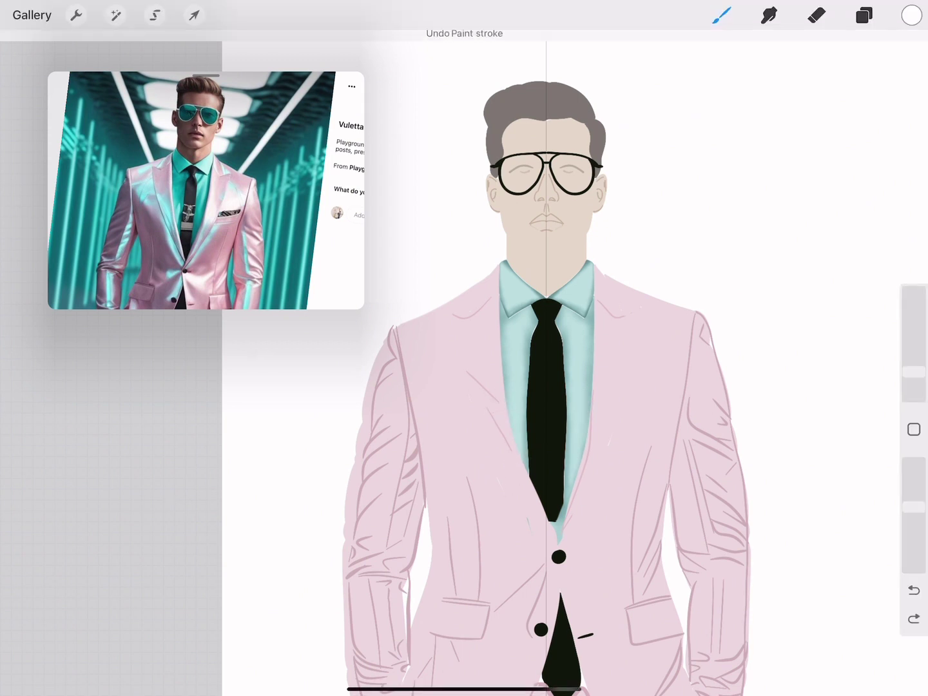
left_click(911, 14)
left_click(584, 468)
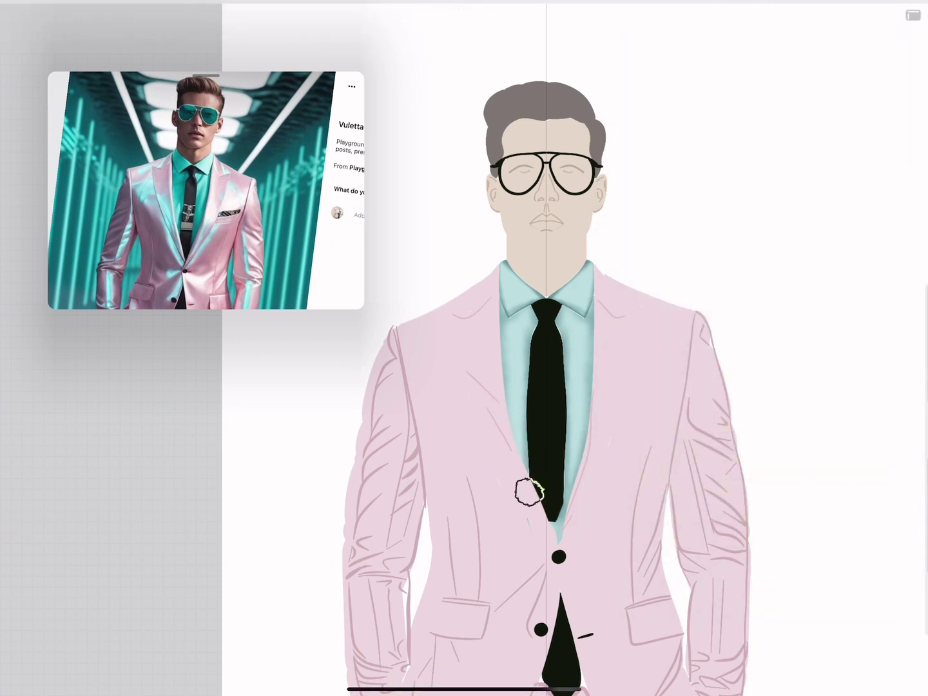
left_click(913, 15)
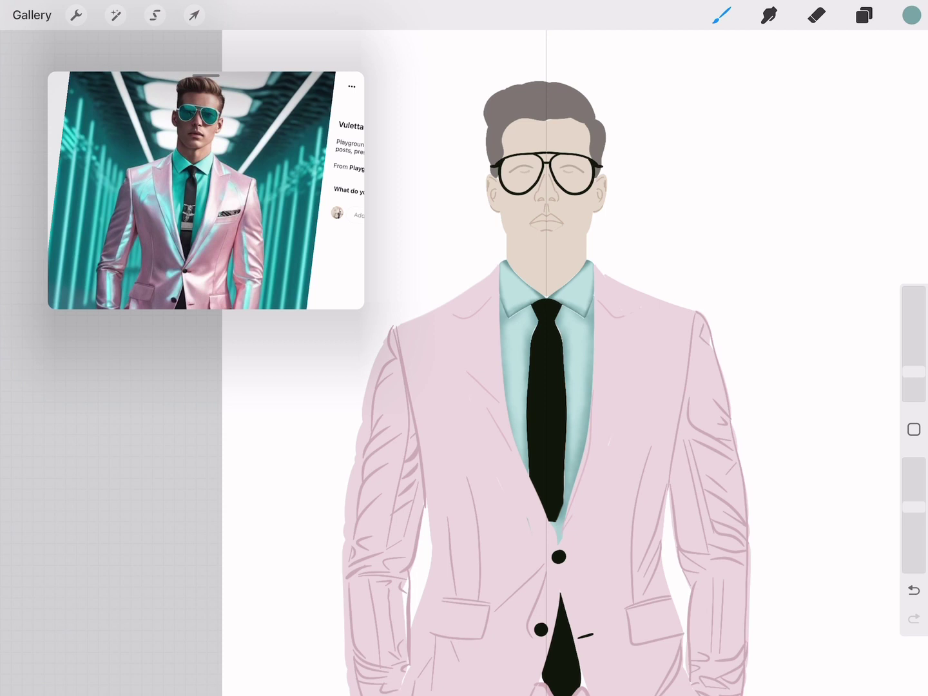
left_click_drag(913, 507, 913, 517)
key("ctrl+z")
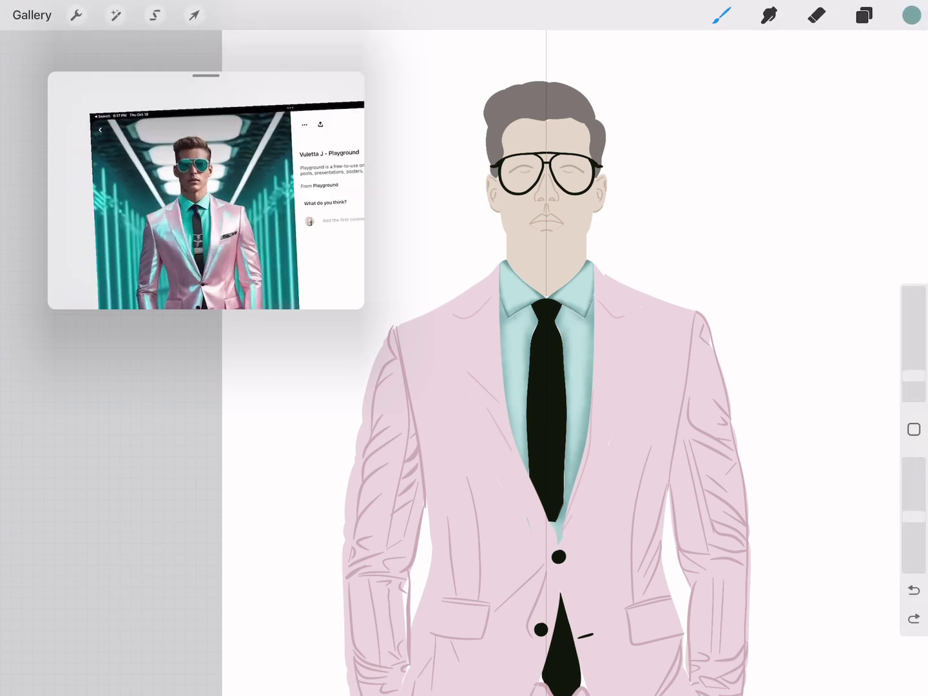
key("ctrl+f")
key("ctrl+f")
key("ctrl+z")
Add a new layer above Layer 13
key("l")
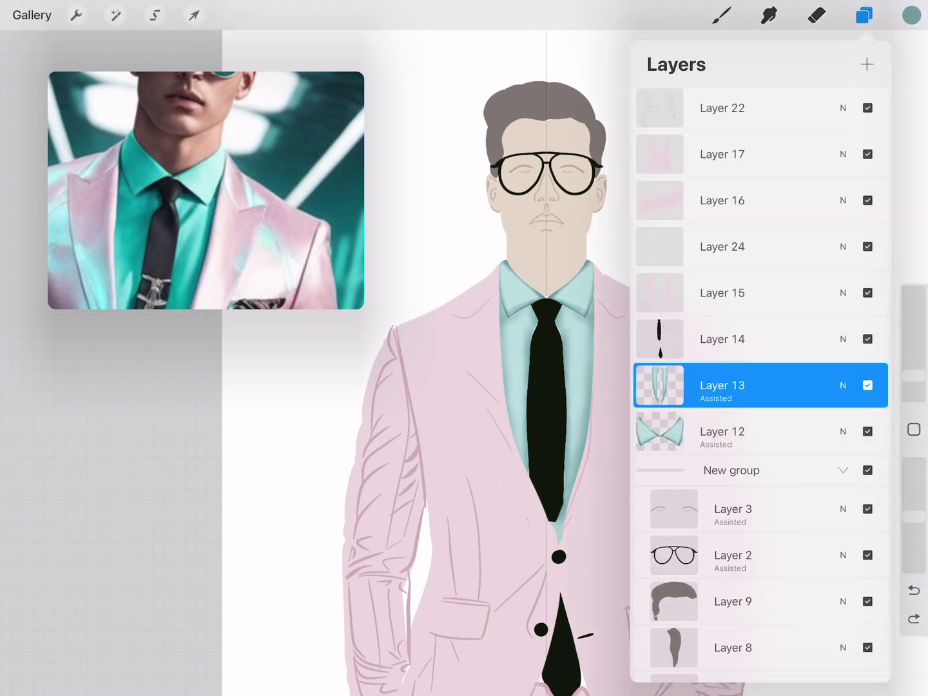
left_click(867, 64)
key("ctrl+f")
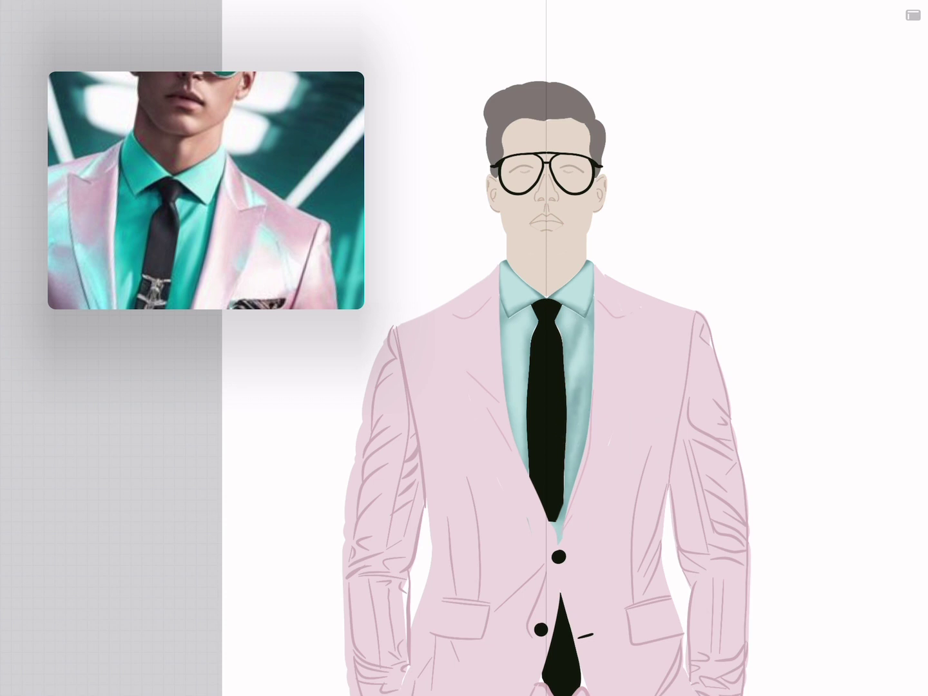
key("ctrl+f")
key("ctrl+f")
key("ctrl+f")
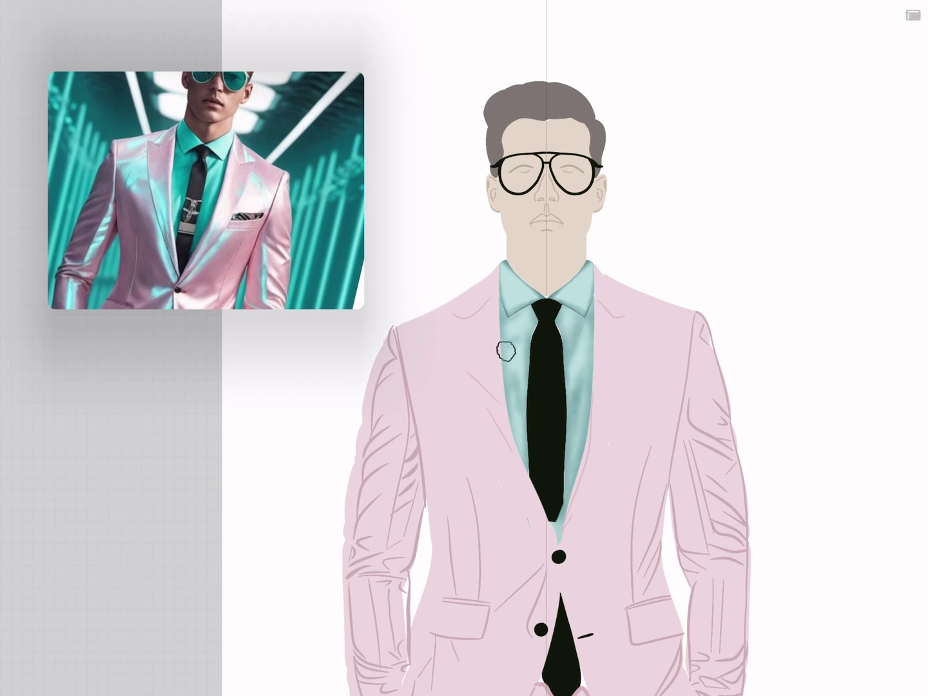
Pick a darker teal and paint satin shading on the shirt beneath the tie
left_click(911, 15)
left_click(728, 192)
left_click(911, 15)
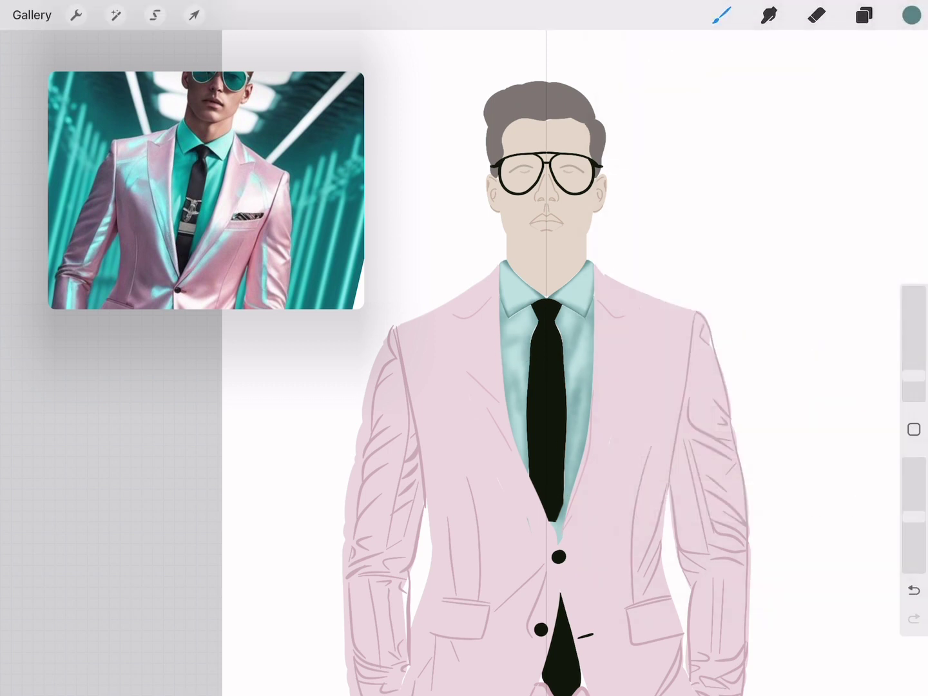
key("ctrl+f")
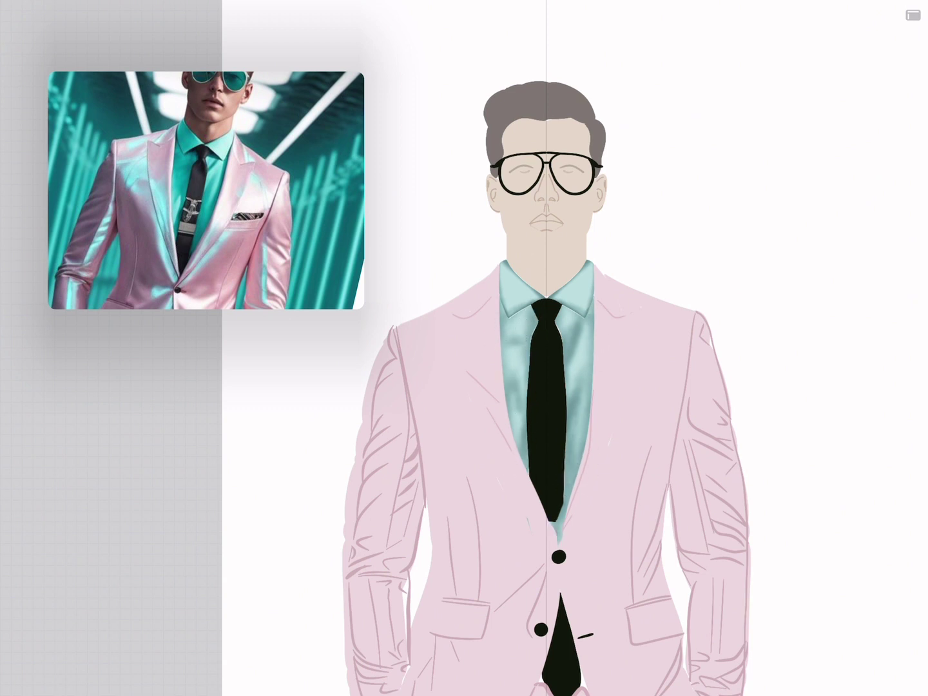
left_click(913, 14)
left_click(911, 14)
left_click(735, 222)
key("ctrl+f")
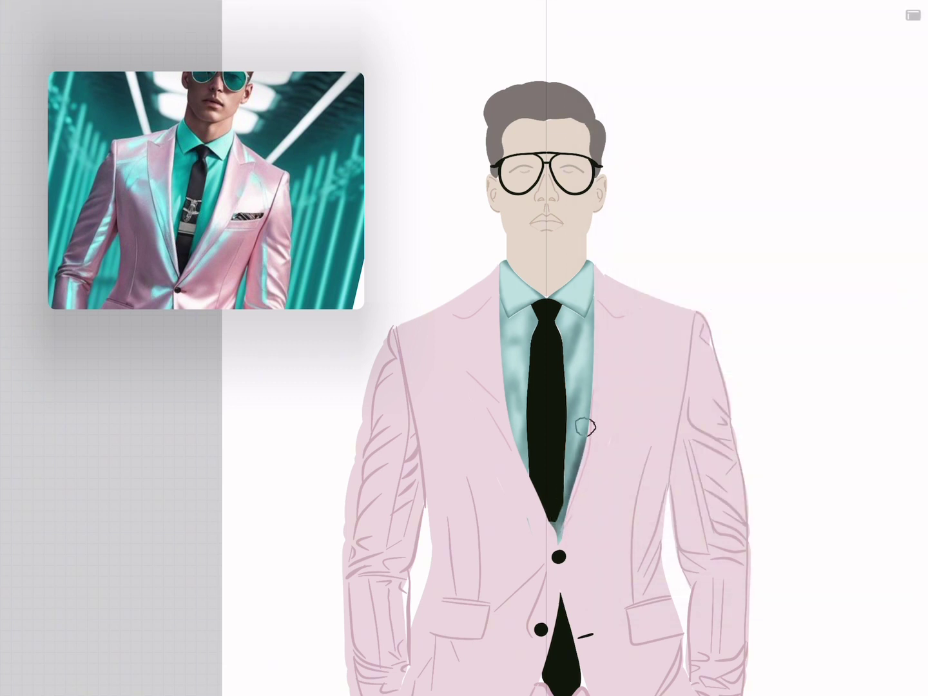
key("ctrl+f")
key("ctrl+f")
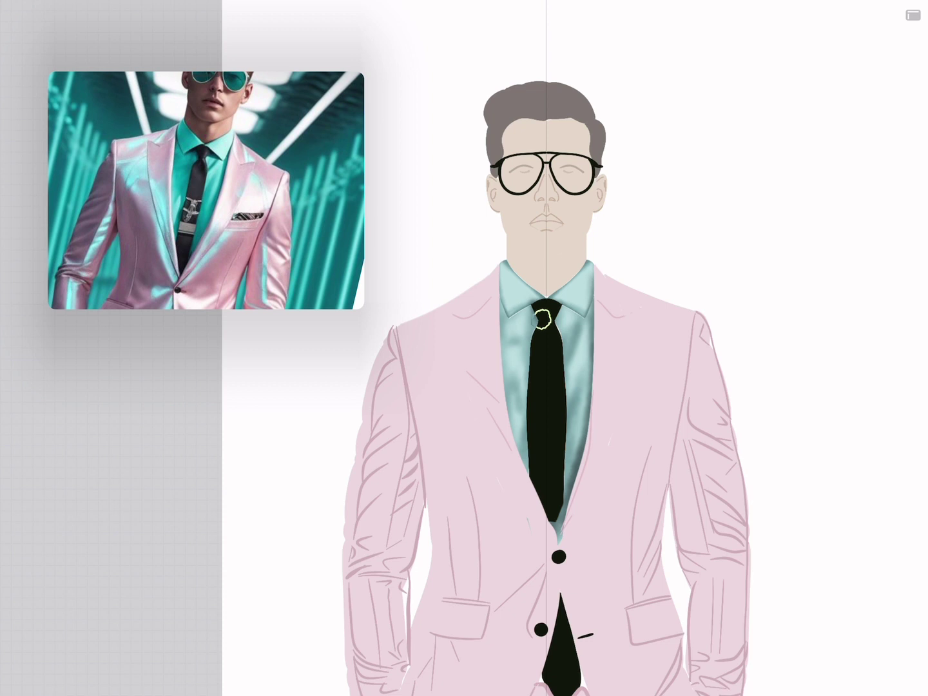
key("ctrl+f")
key("ctrl+f")
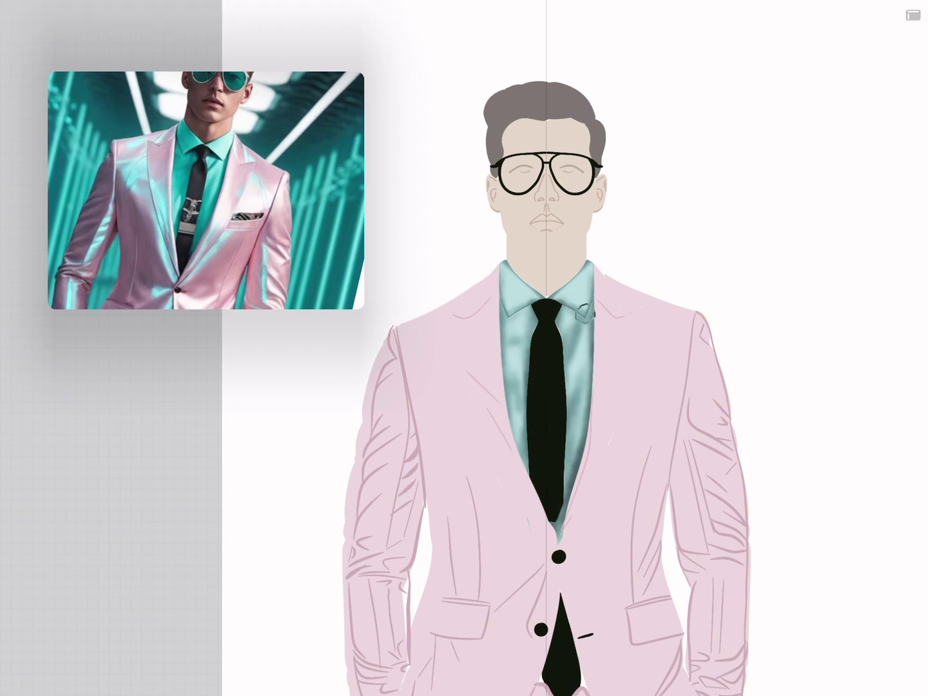
Undo the last two shading strokes, ending in full-canvas view
key("ctrl+f")
key("ctrl+f")
key("ctrl+z")
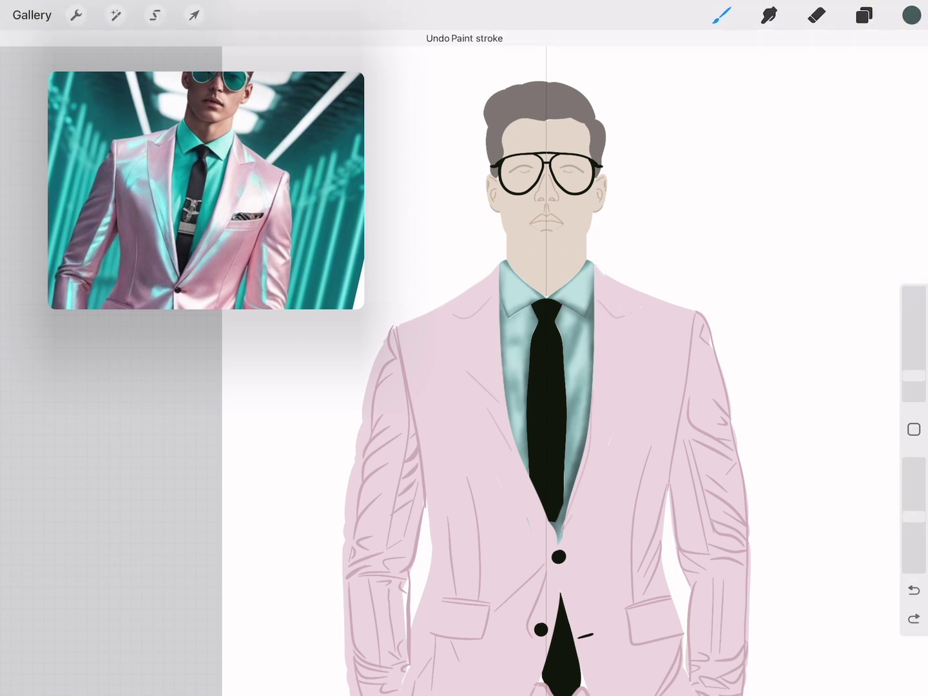
key("ctrl+f")
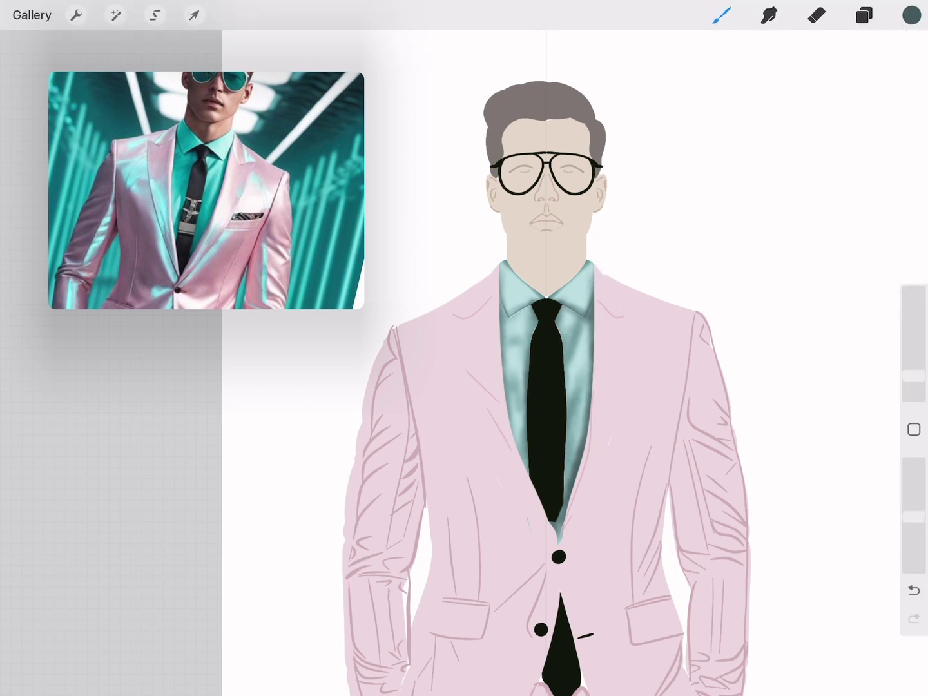
key("ctrl+f")
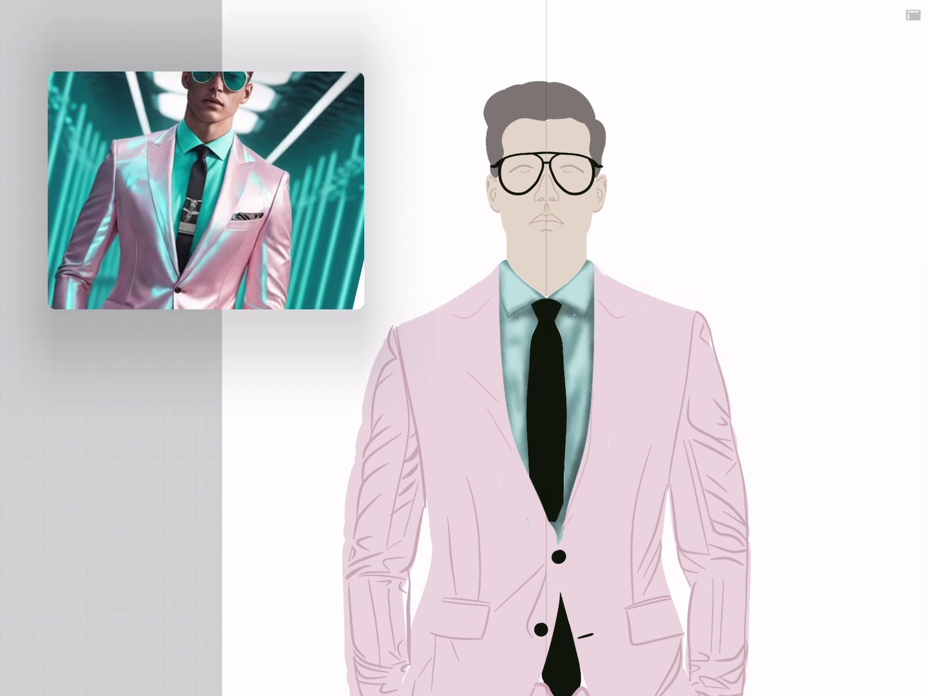
key("ctrl+f")
key("ctrl+f")
key("ctrl+f")
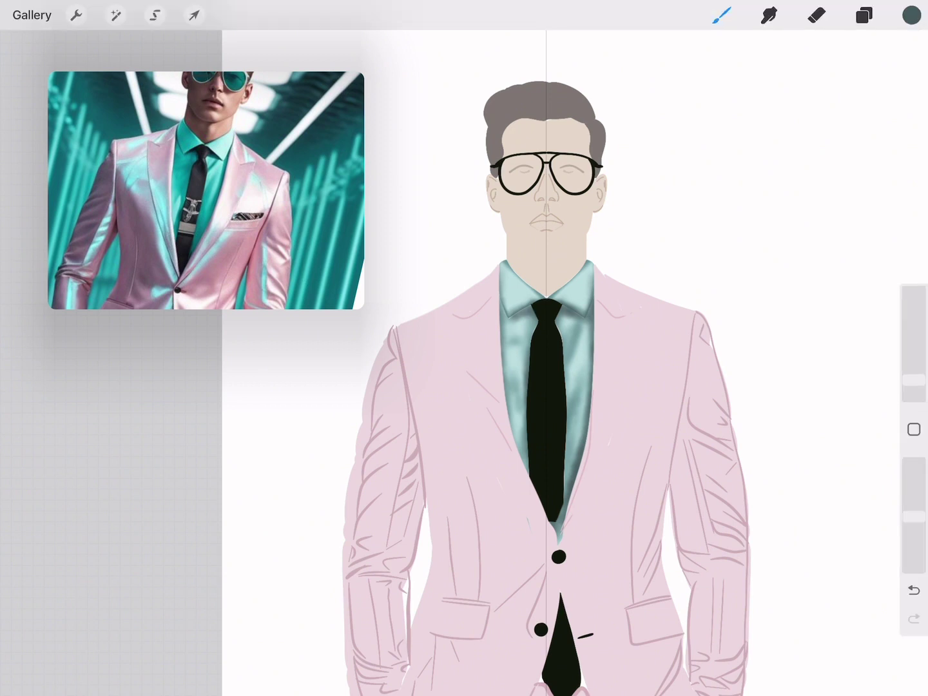
key("ctrl+f")
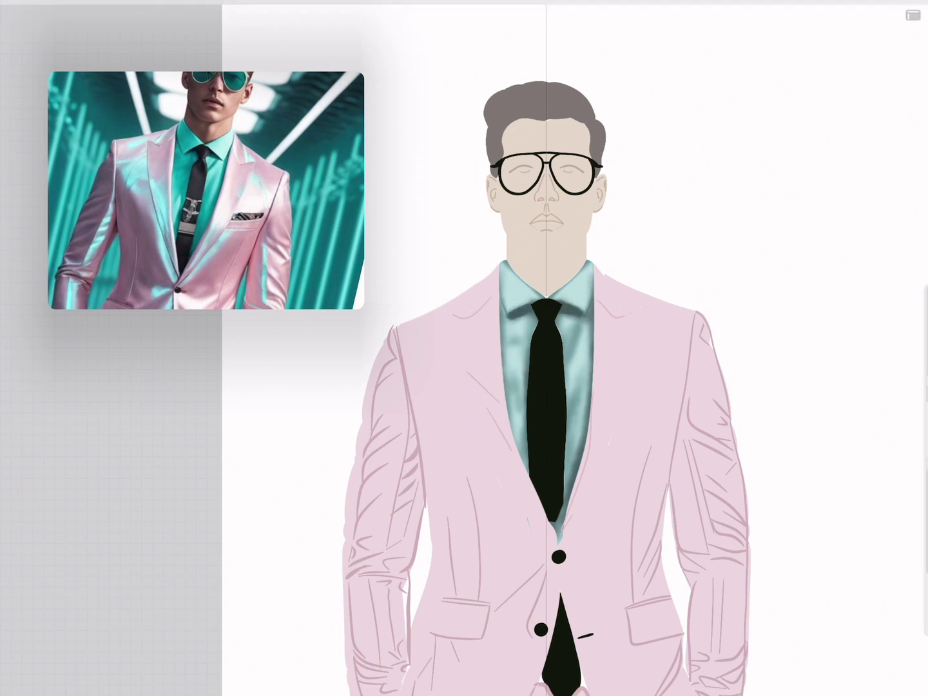
key("ctrl+f")
key("ctrl+z")
key("ctrl+f")
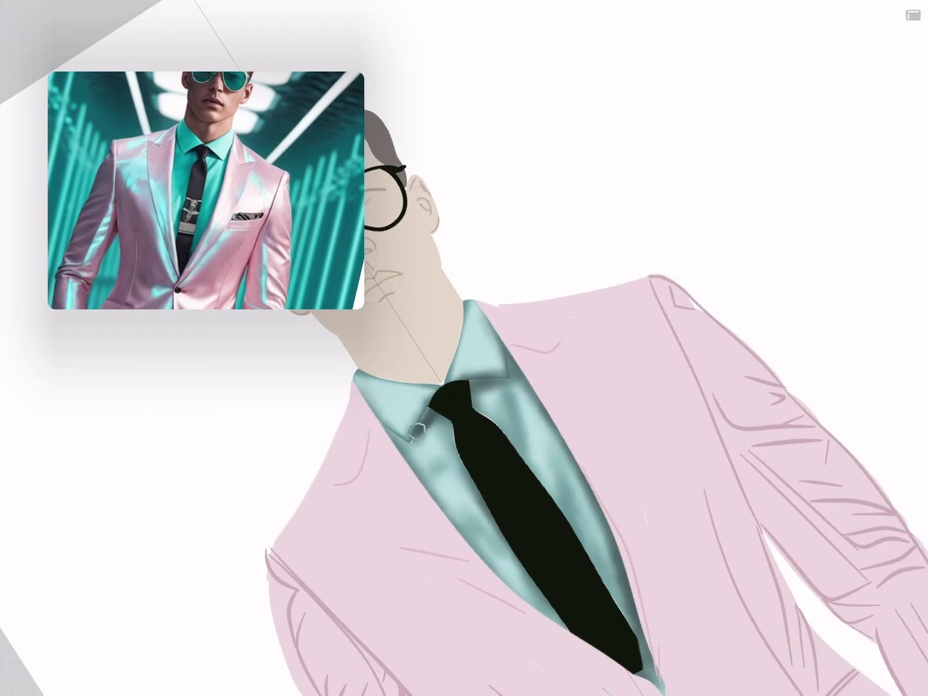
Paint a trial collar shadow beside the tie knot, check the colour, and undo it
left_click_drag(493, 383, 439, 414)
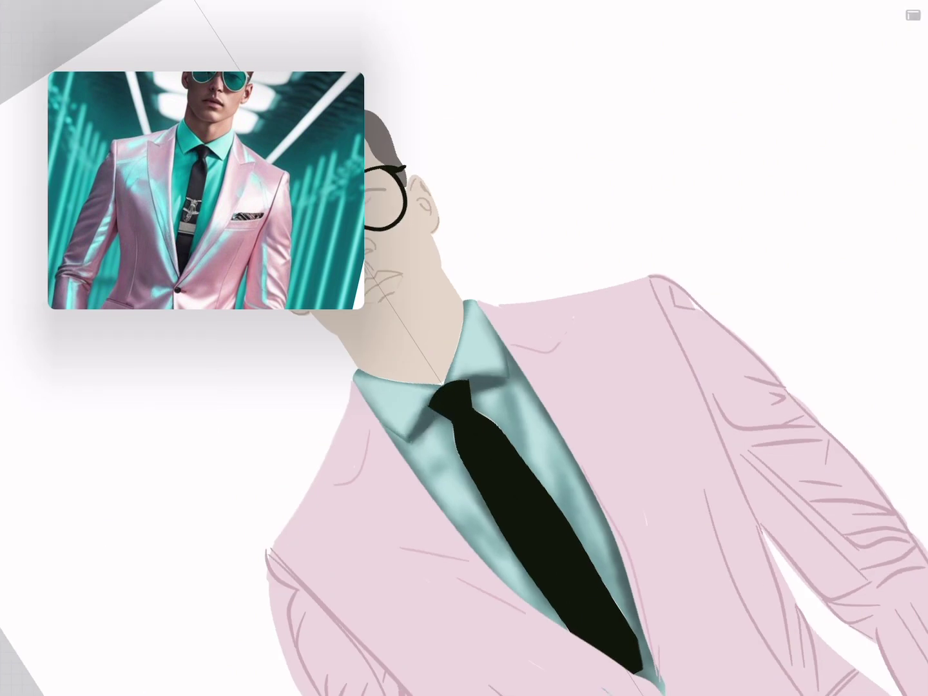
key("ctrl+f")
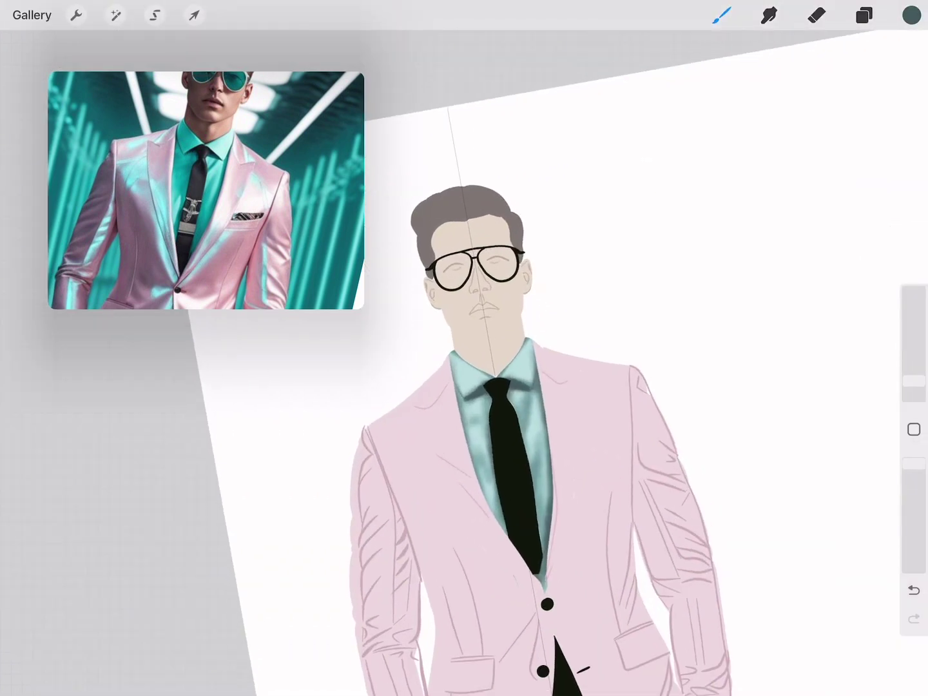
key("c")
key("ctrl+f")
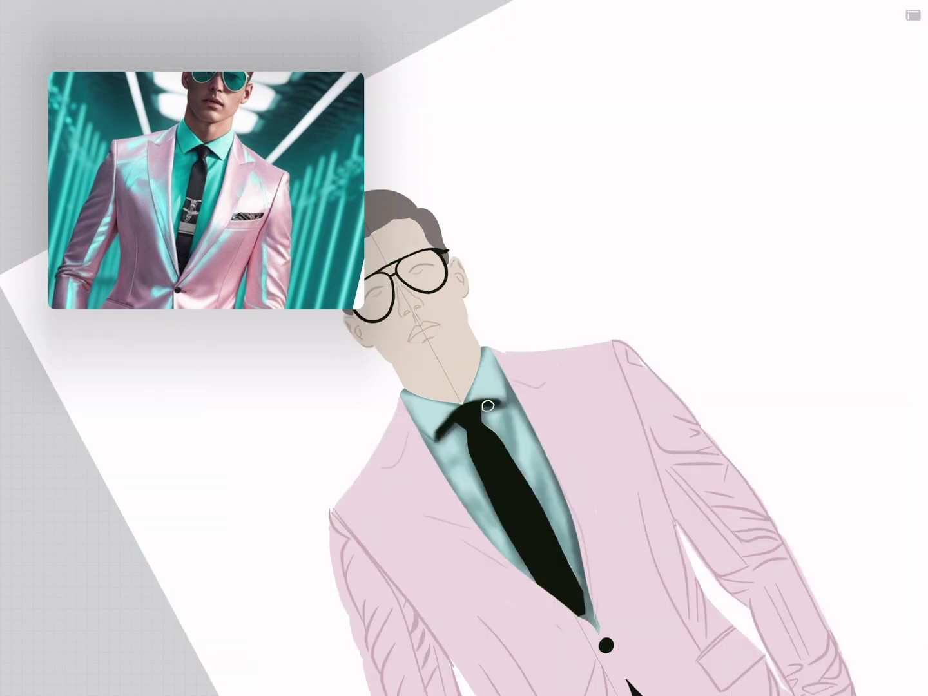
key("ctrl+f")
key("ctrl+z")
Move Layer 12 above Layer 25 and view the whole figure
key("l")
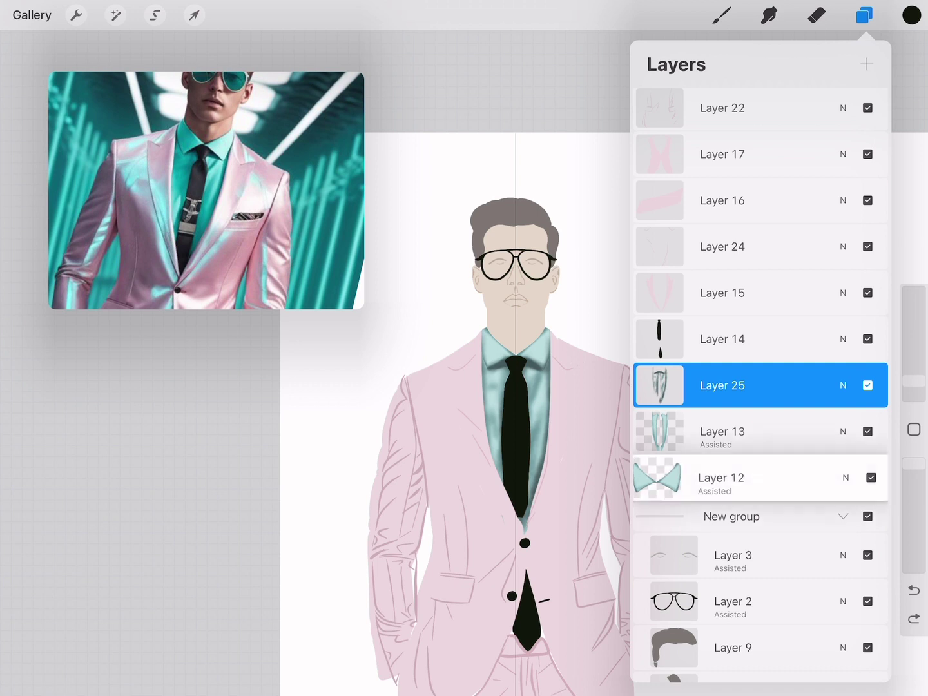
left_click_drag(722, 478, 722, 381)
key("l")
key("ctrl+f")
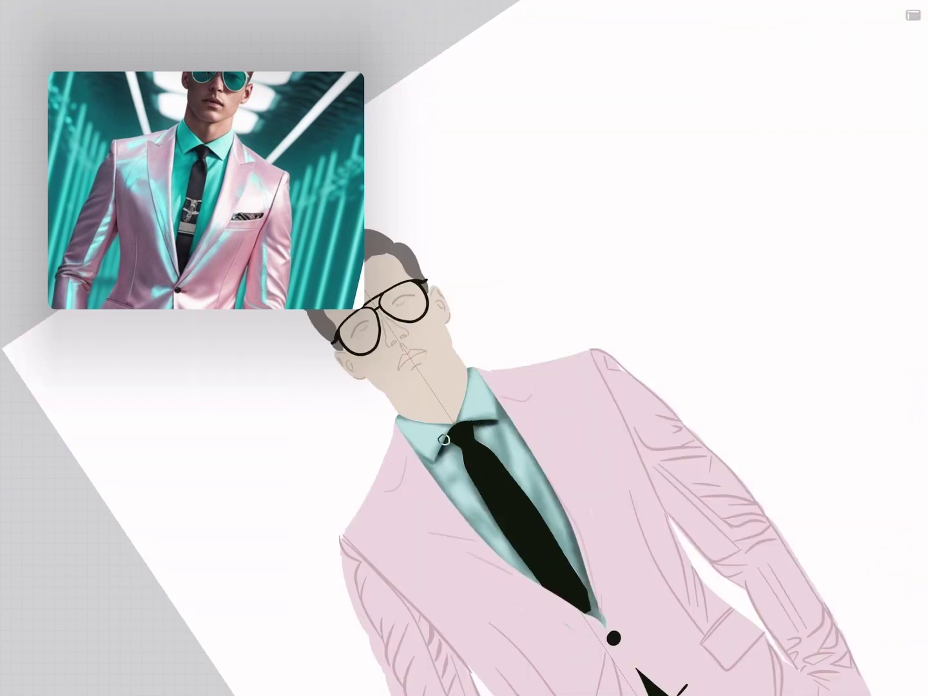
key("ctrl+f")
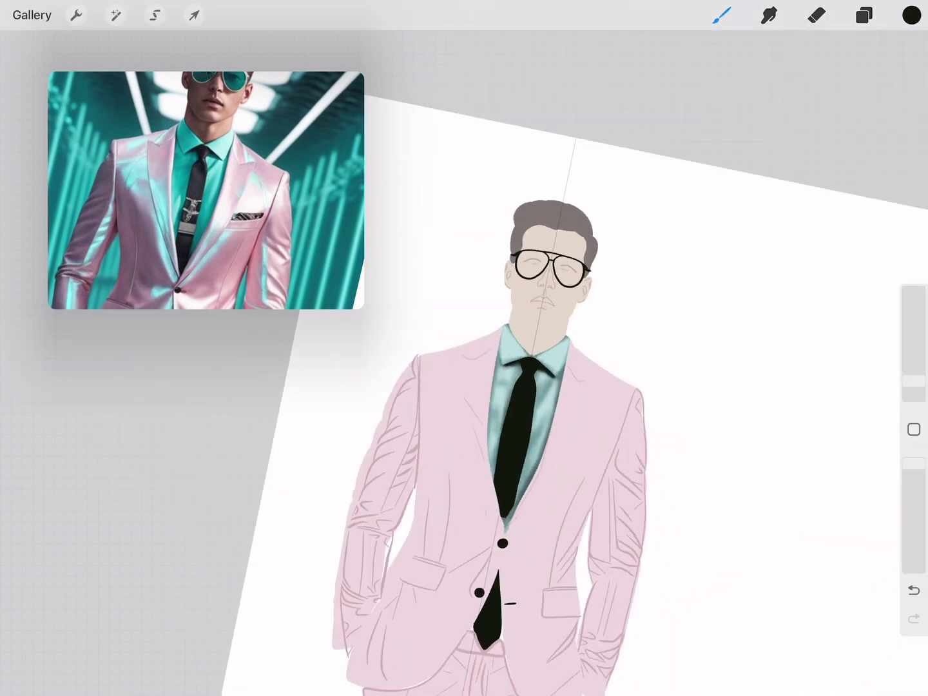
key("ctrl+f")
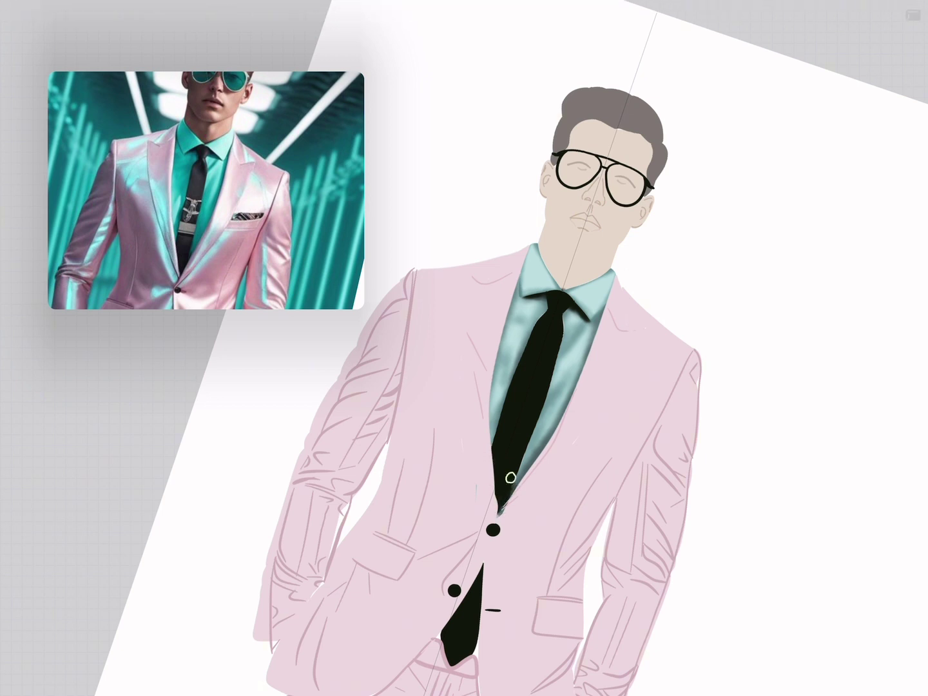
key("ctrl+f")
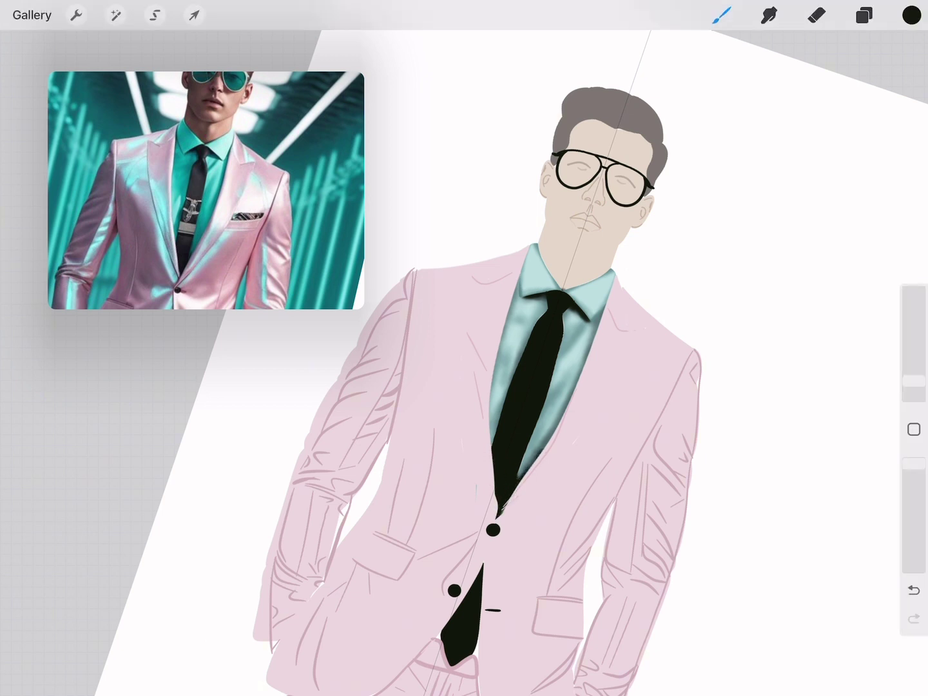
key("ctrl+0")
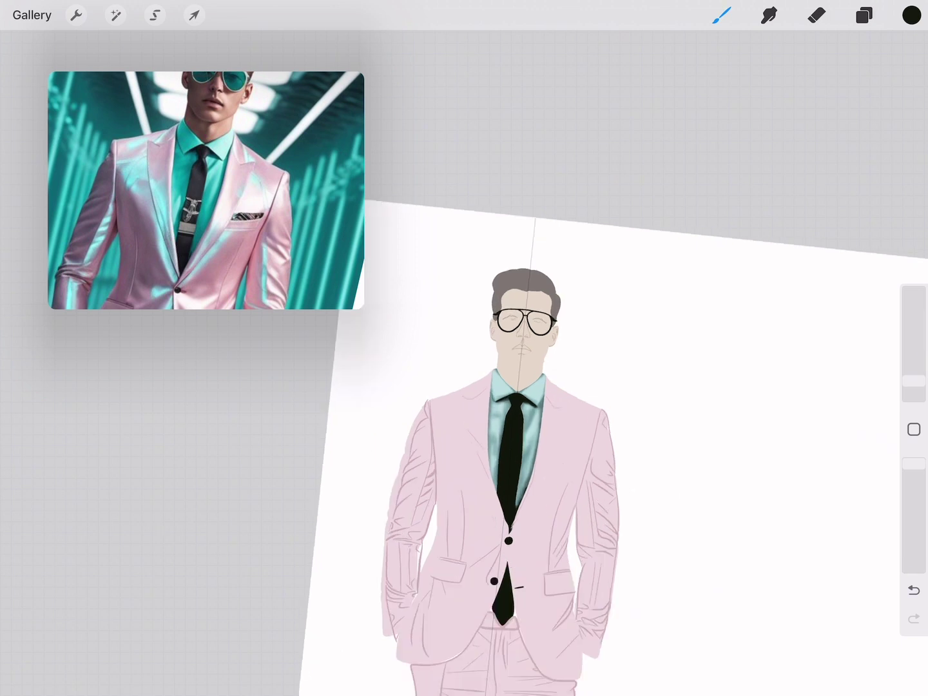
Undo the test strokes on the collar while toggling full-screen view
key("ctrl+f")
key("ctrl+f")
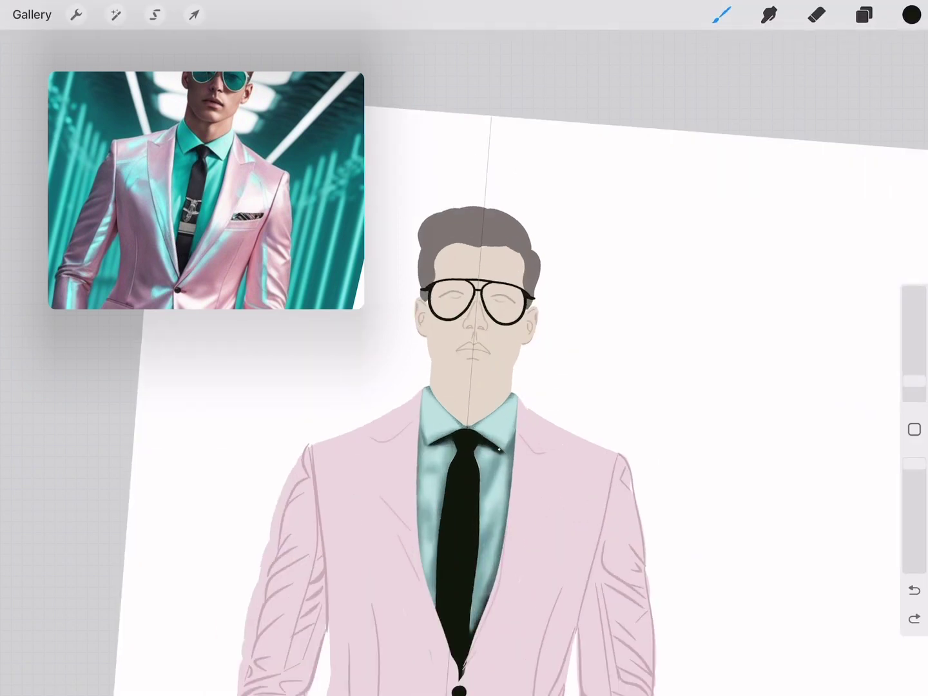
key("ctrl+f")
key("ctrl+f")
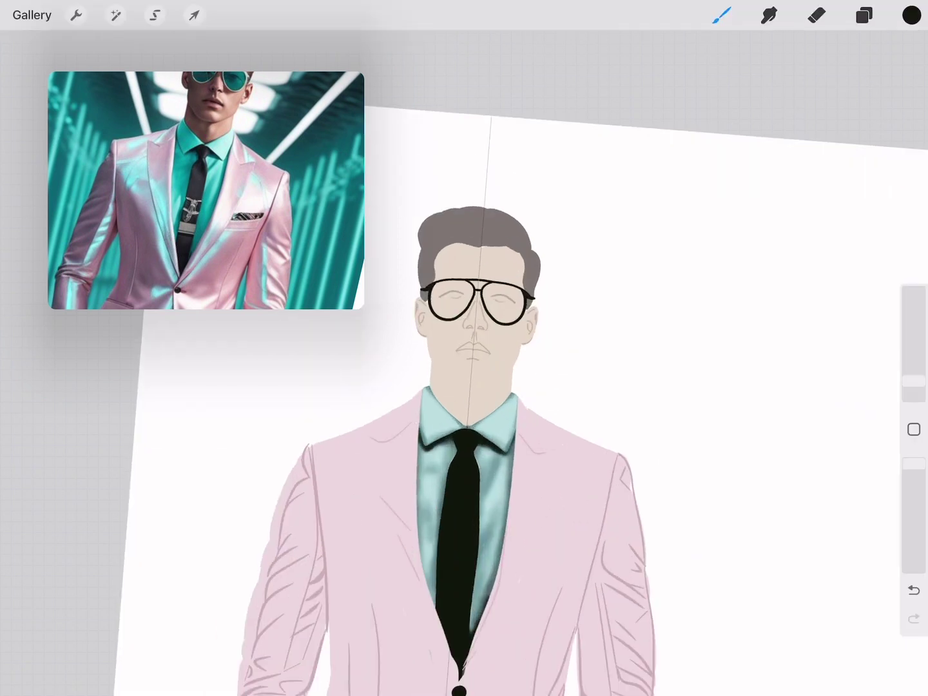
scroll(580, 451, "down", 5)
key("ctrl+z")
scroll(467, 446, "up", 5)
key("ctrl+f")
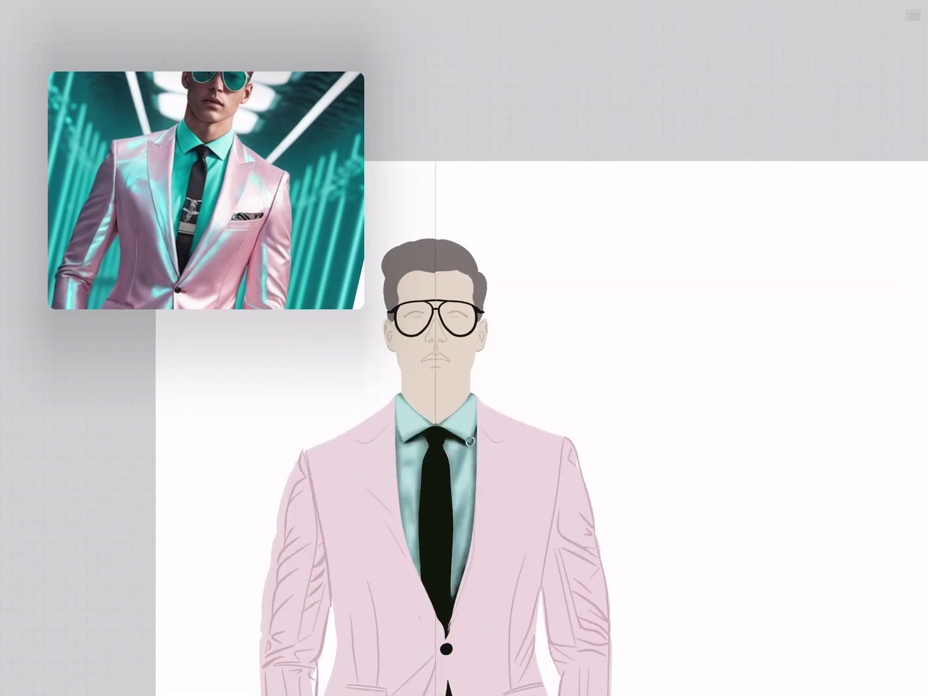
key("ctrl+f")
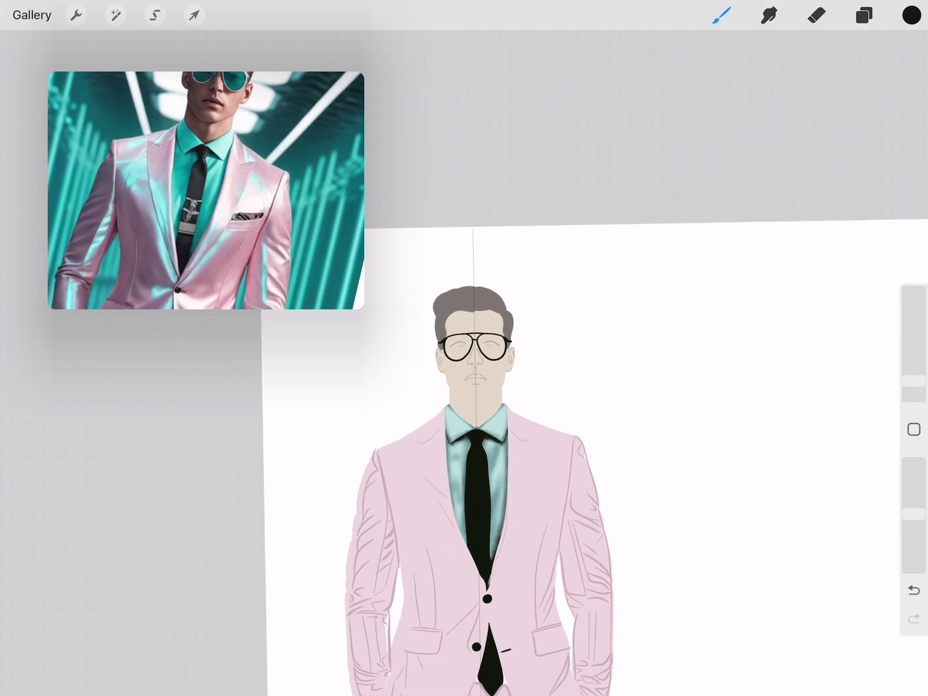
scroll(452, 387, "up", 3)
key("ctrl+f")
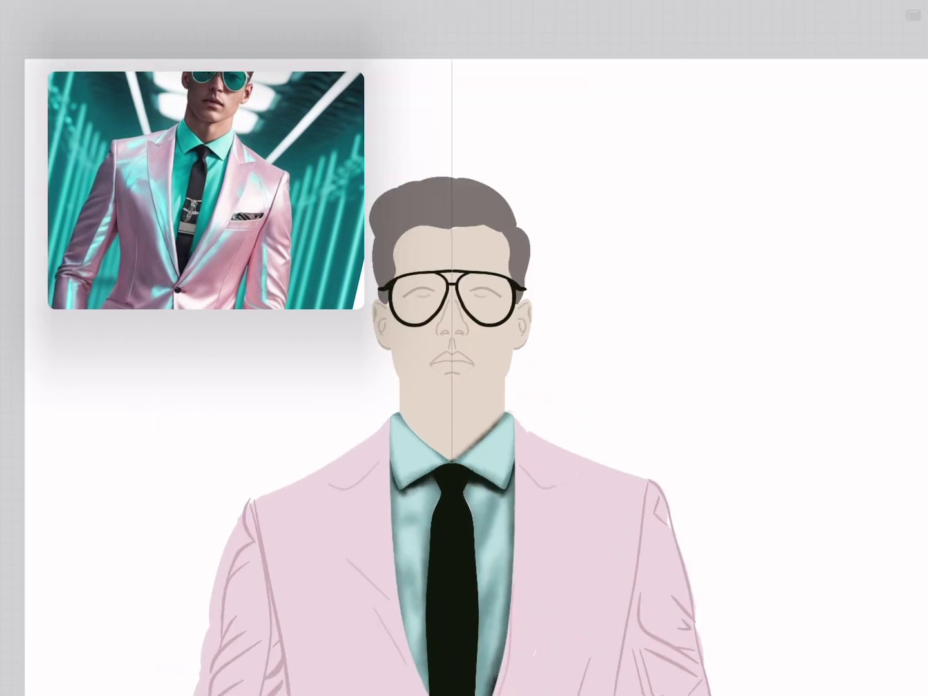
key("ctrl+f")
key("ctrl+z")
scroll(464, 387, "down", 3)
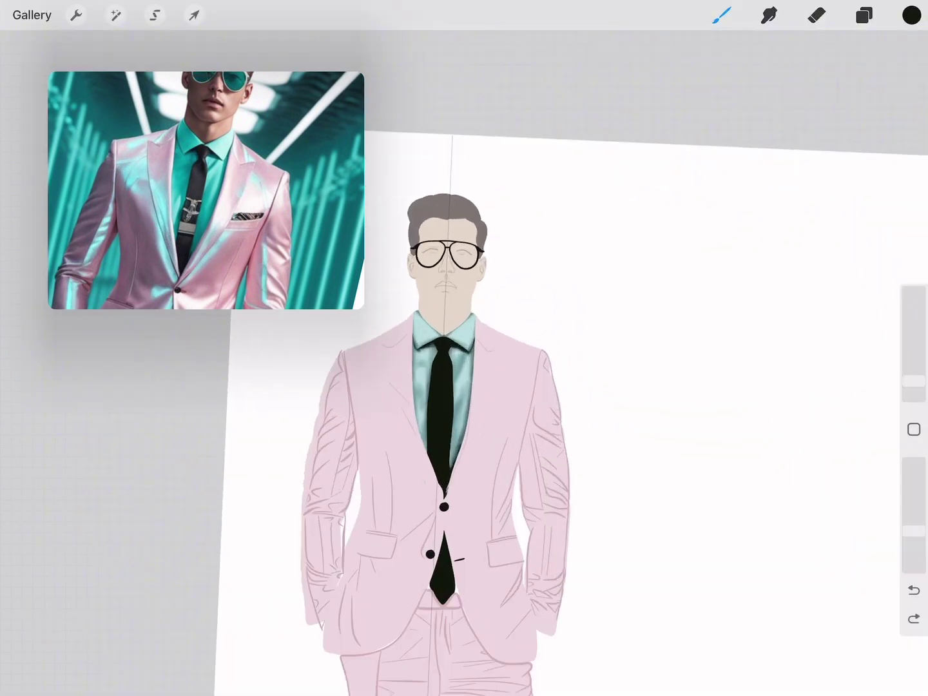
scroll(470, 386, "up", 3)
left_click(911, 15)
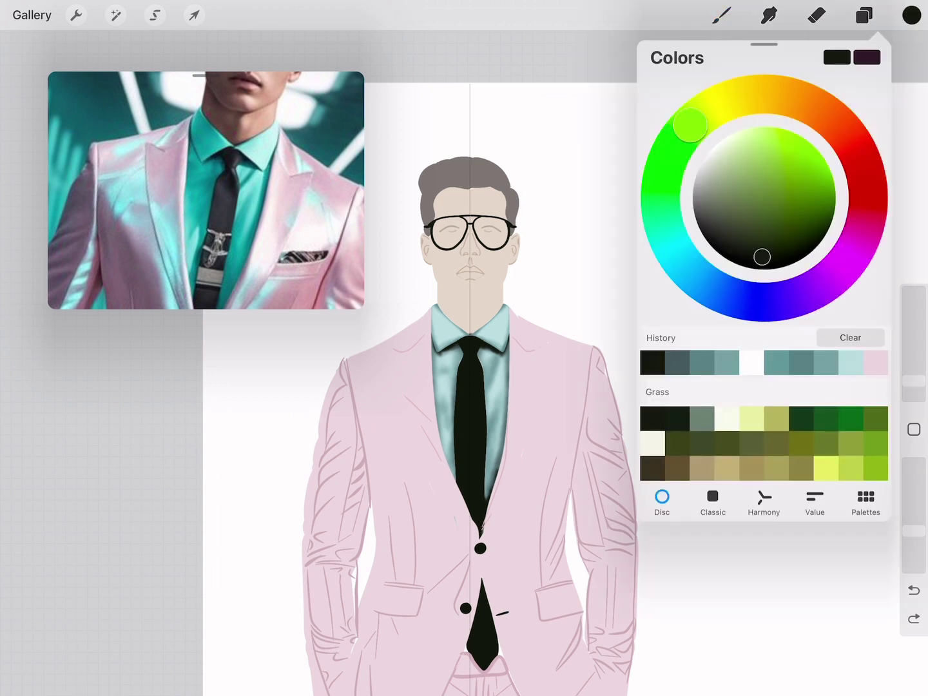
Pick the light teal from colour history, choose a brush, and make Layer 13 active
left_click(851, 362)
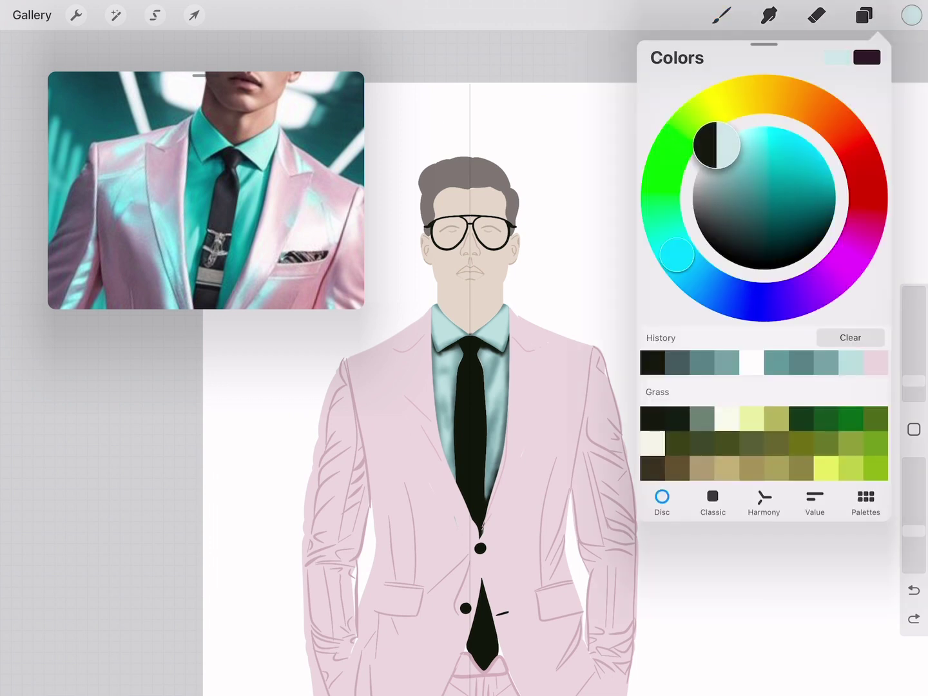
left_click(721, 14)
key("super+f")
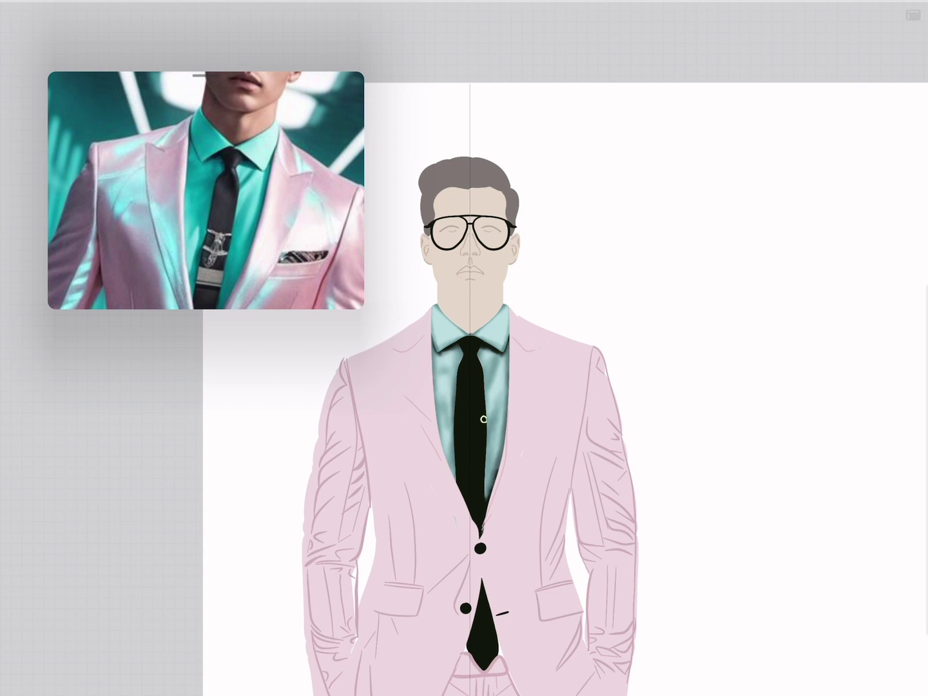
key("super+f")
key("super+f")
key("super+f")
key("super+f")
key("super+f")
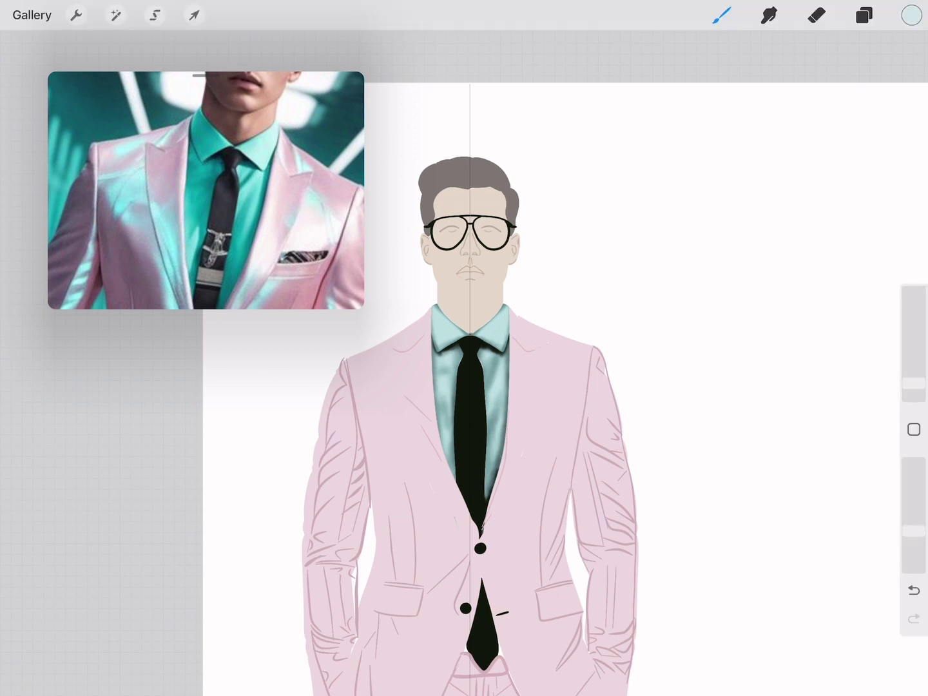
key("l")
key("alt+bracketleft")
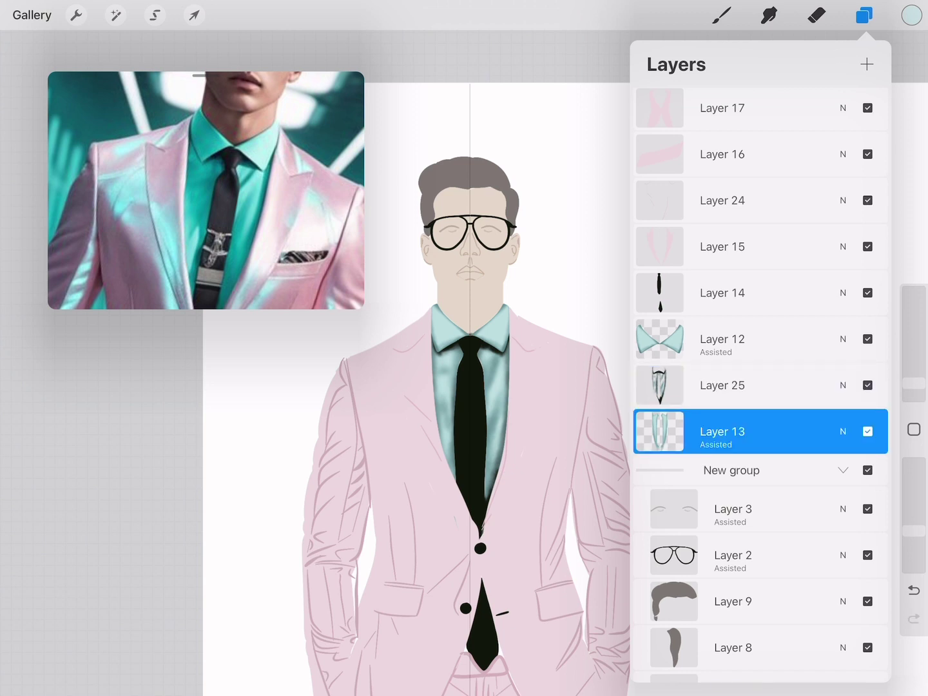
key("super+f")
key("super+f")
key("super+f")
key("super+f")
Set brush size to 2%, lower its opacity, and recentre the view on the figure
key("bracketright")
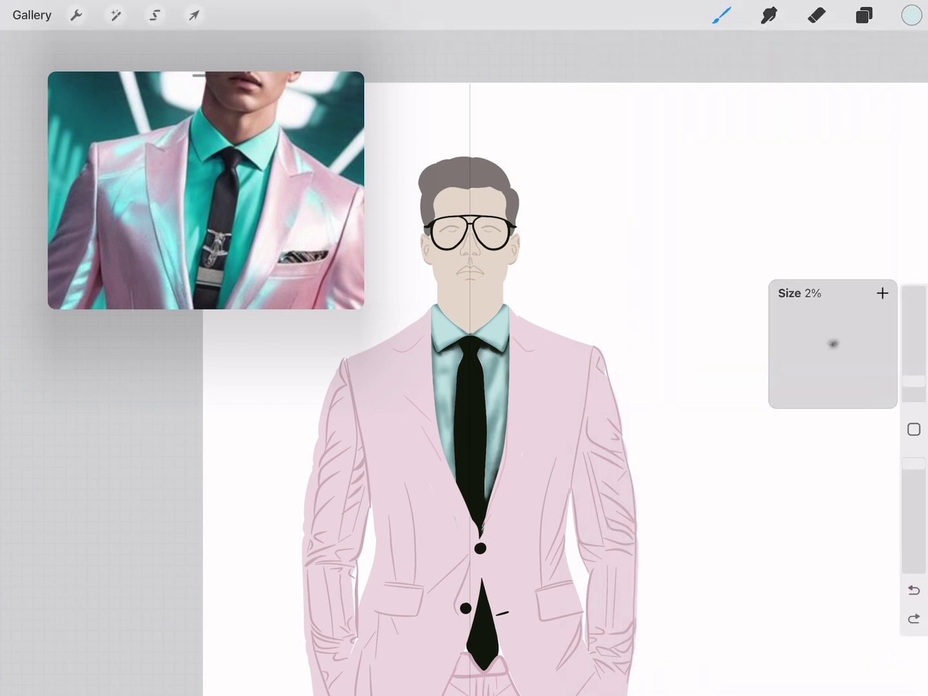
key("super+f")
key("super+f")
key("shift+bracketleft")
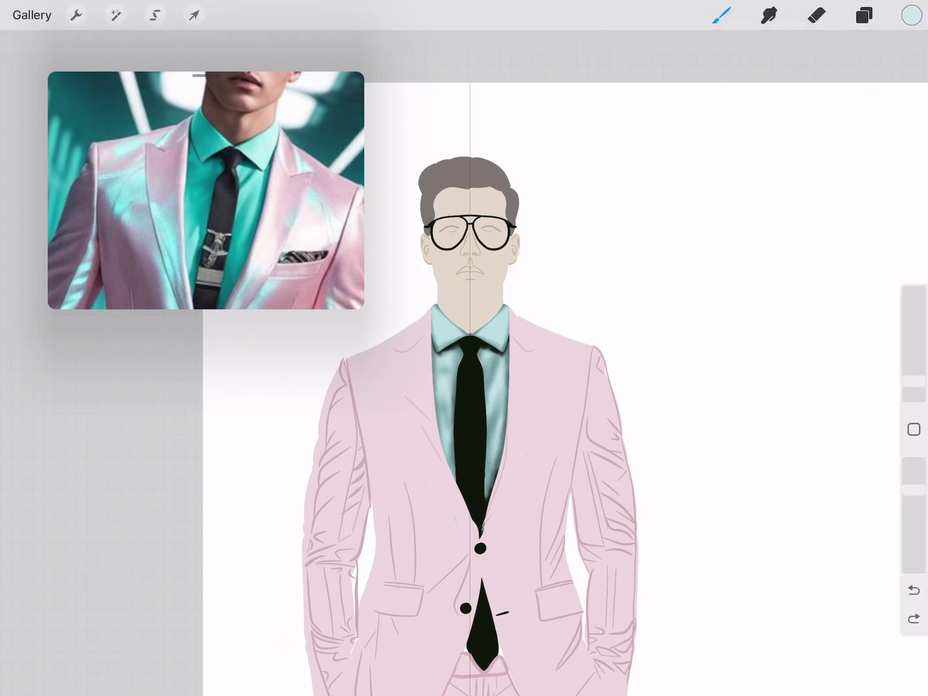
key("super+f")
key("super+f")
key("super+f")
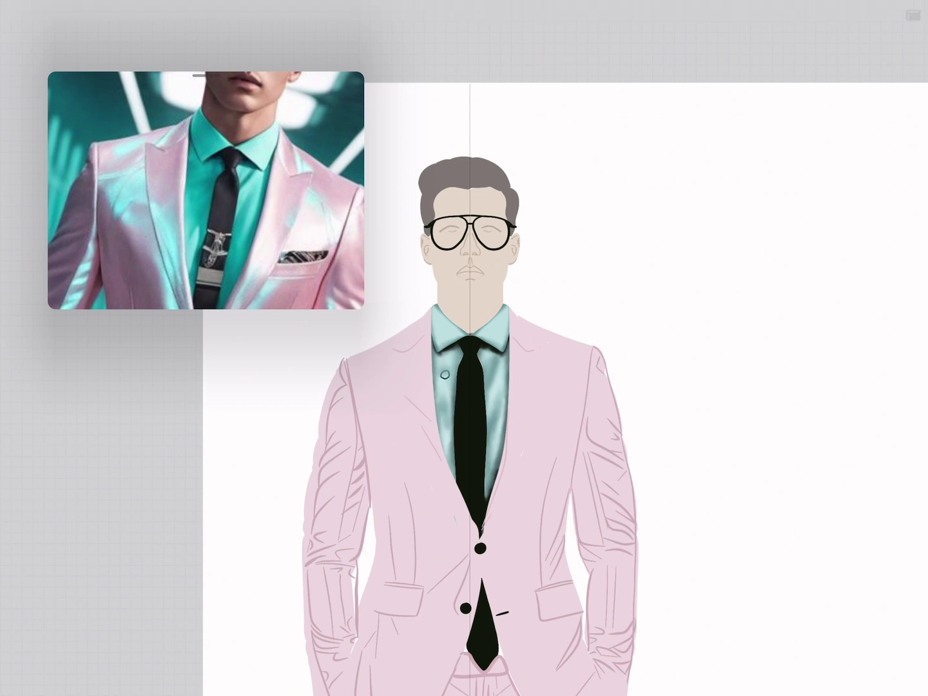
key("super+f")
key("super+f")
key("super+f")
key("super+f")
key("super+f")
key("l")
key("l")
key("super+f")
key("super+f")
scroll(495, 348, "up", 5)
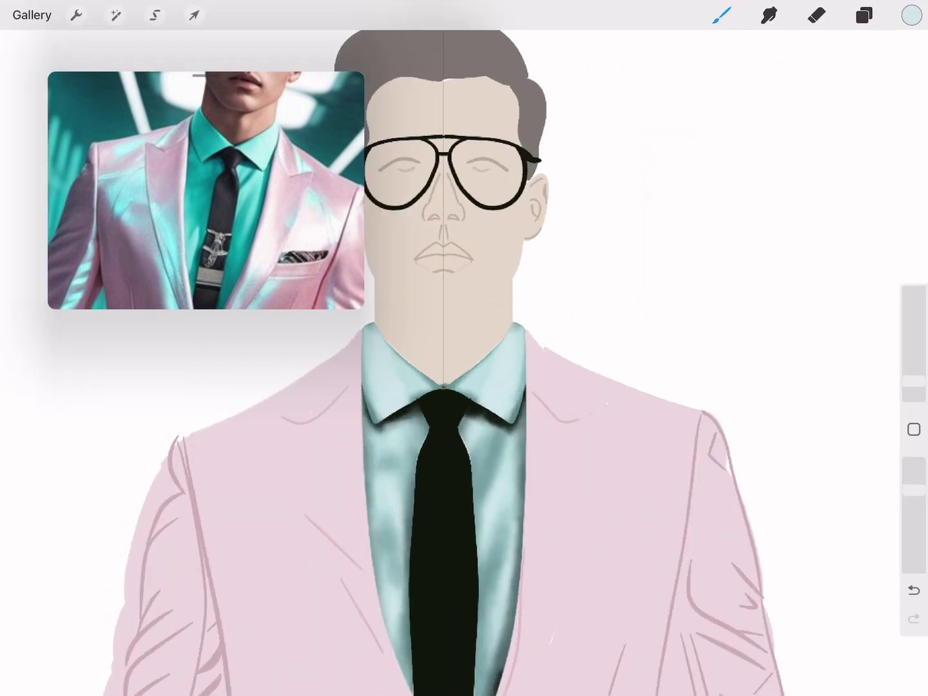
key("super+f")
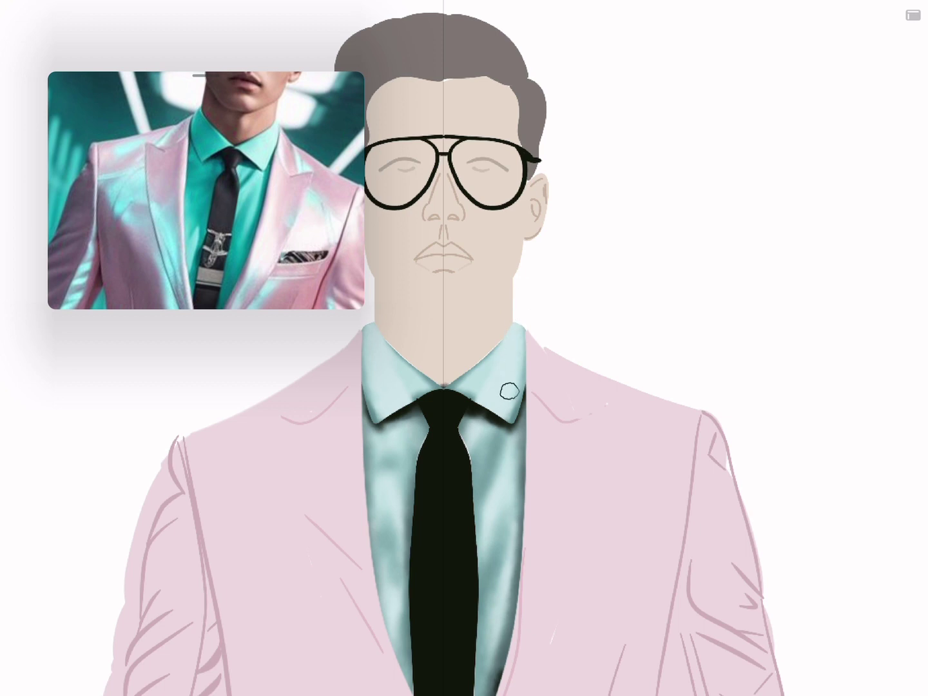
key("super+f")
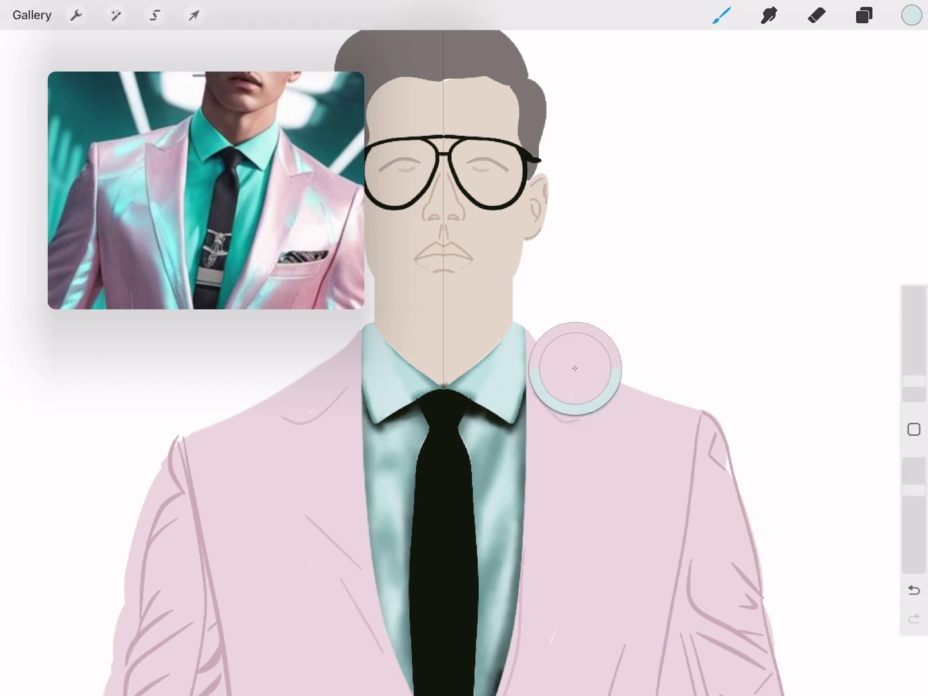
scroll(571, 402, "down", 5)
left_click_drag(571, 402, 476, 273)
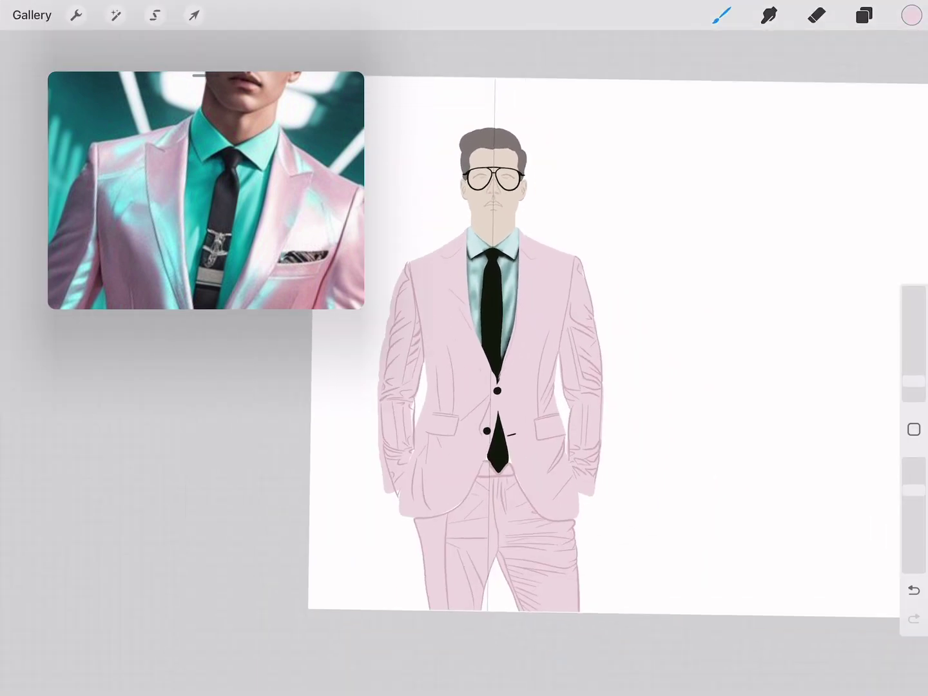
Make Layer 15 active and move it above Layer 17, checking layer visibility
left_click(863, 15)
scroll(761, 387, "up", 2)
double_click(721, 367)
left_click(722, 367)
left_click(868, 367)
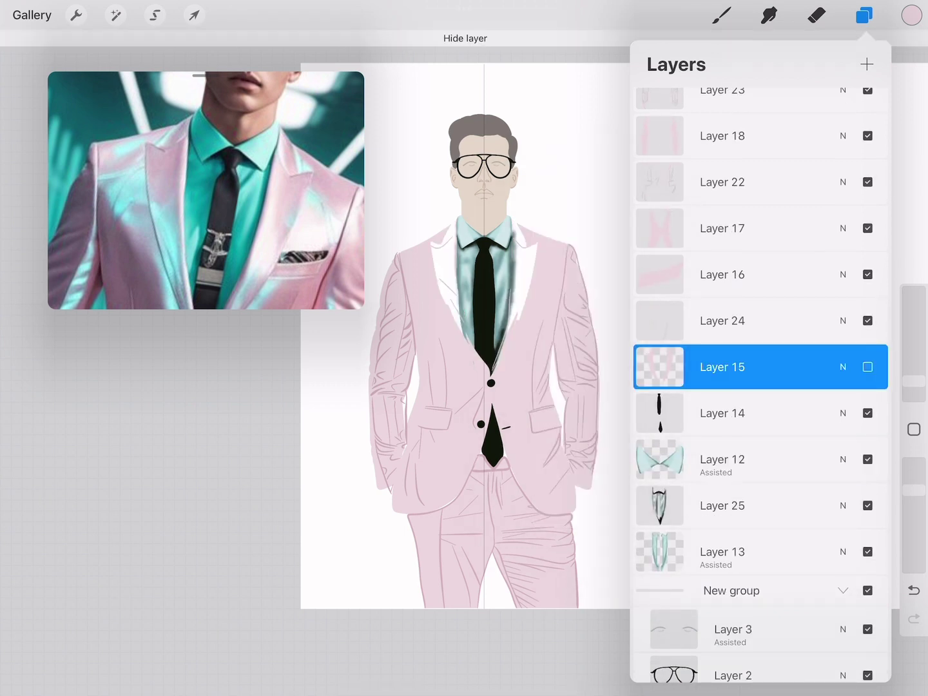
left_click_drag(722, 367, 722, 228)
scroll(760, 387, "up", 3)
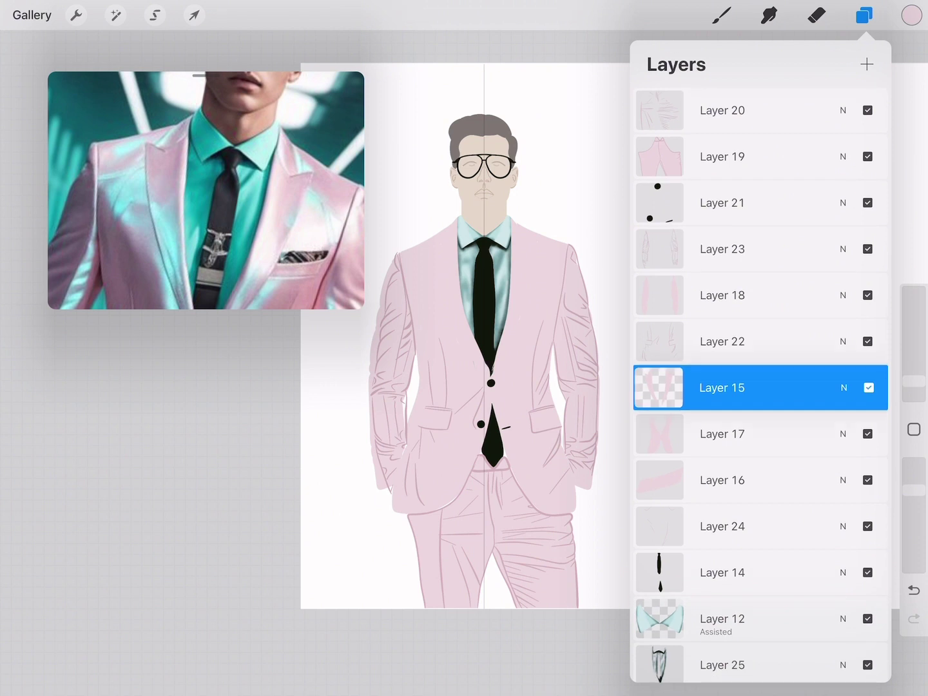
mouse_move(722, 386)
left_mouse_down()
mouse_move(721, 147)
mouse_move(722, 377)
left_mouse_up()
left_click(868, 424)
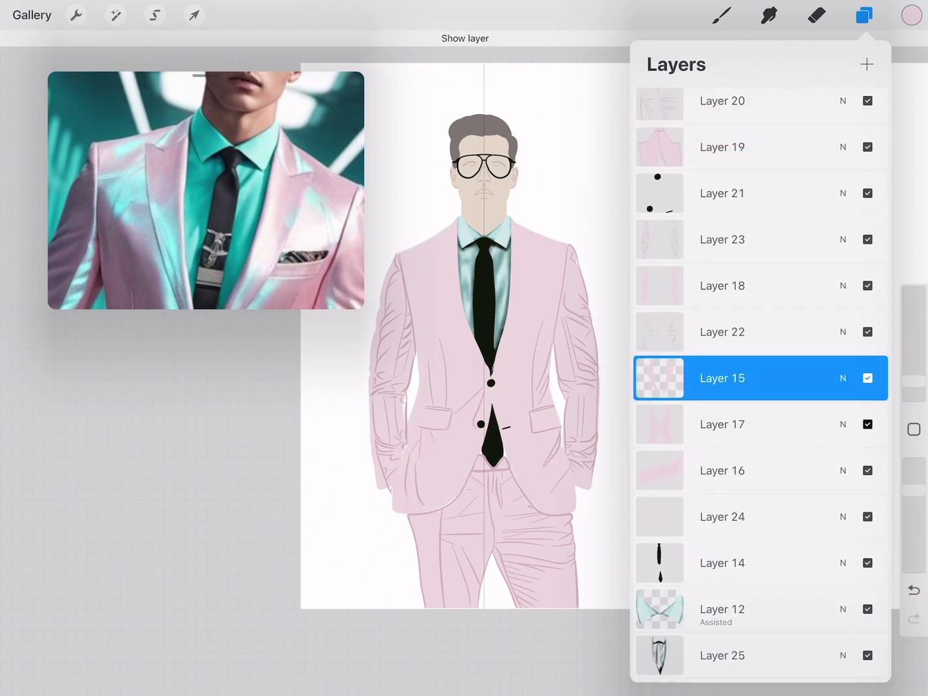
Pick a light pink, undo the last stroke, and select Layer 17
left_click(912, 15)
left_click(718, 163)
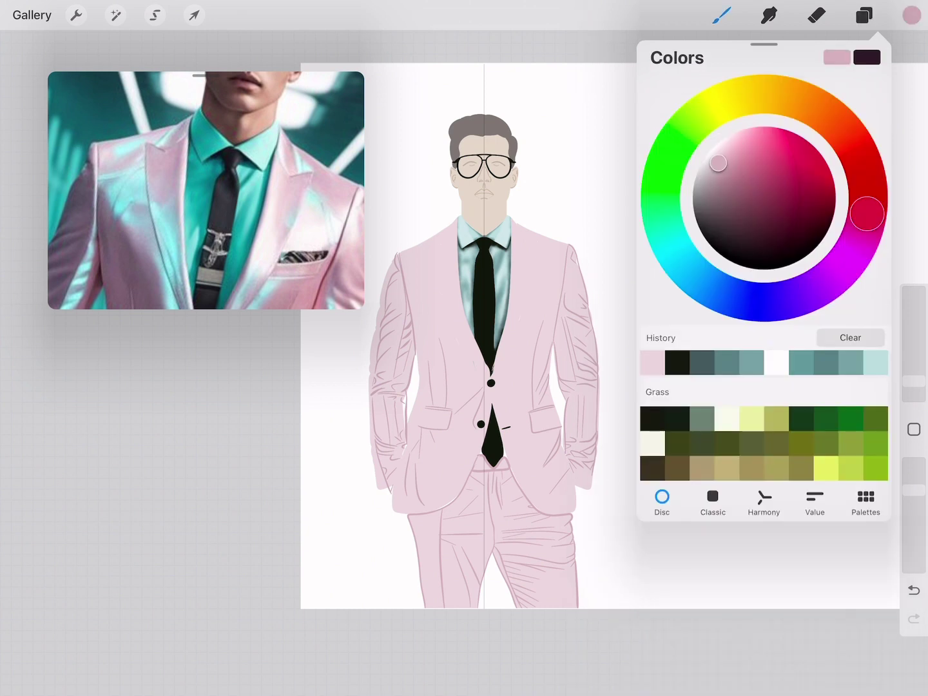
left_click(863, 14)
left_click(913, 590)
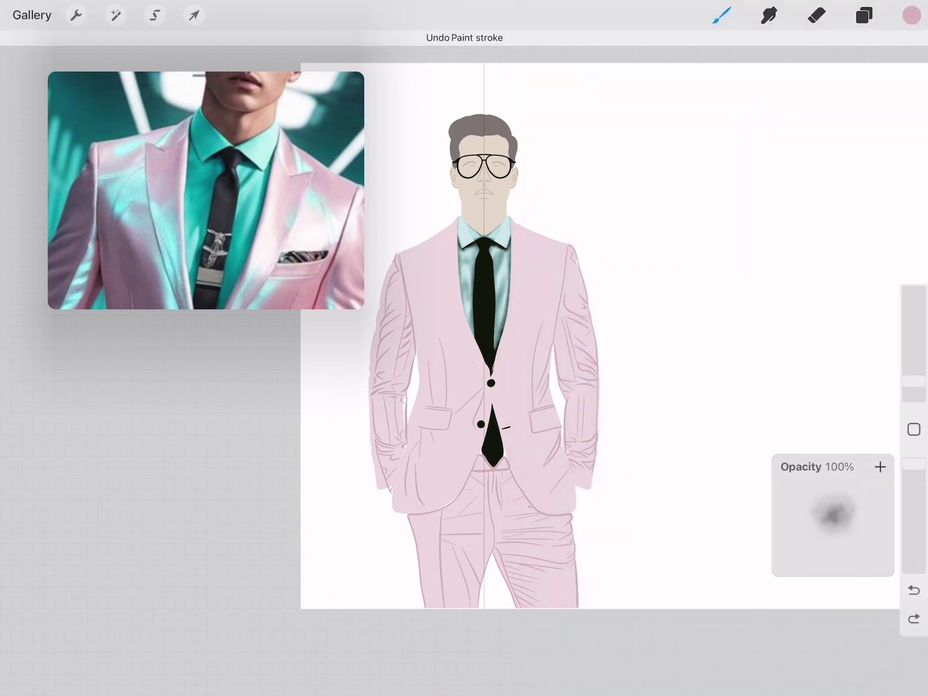
key("ctrl+0")
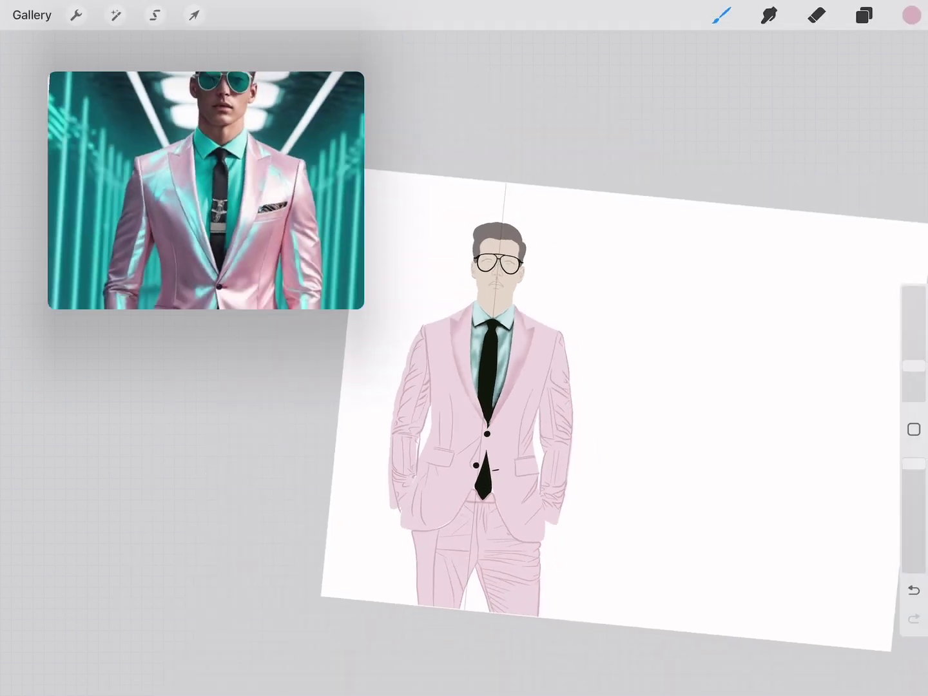
left_click(863, 15)
left_click(722, 431)
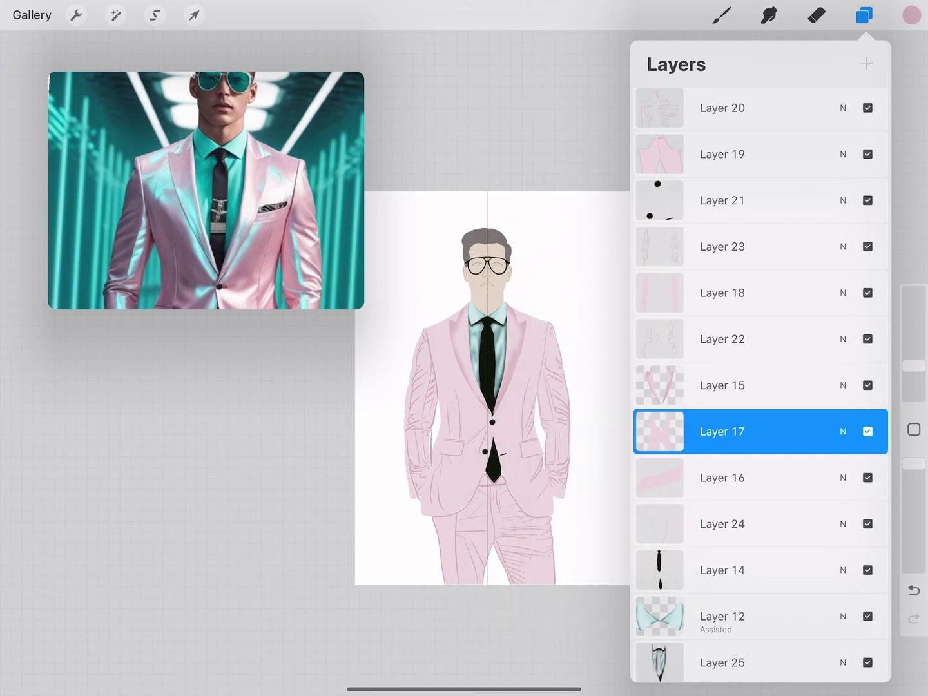
Airbrush darker pink shading on the lower-left jacket, up to the shoulder, and across the chest
left_click(722, 14)
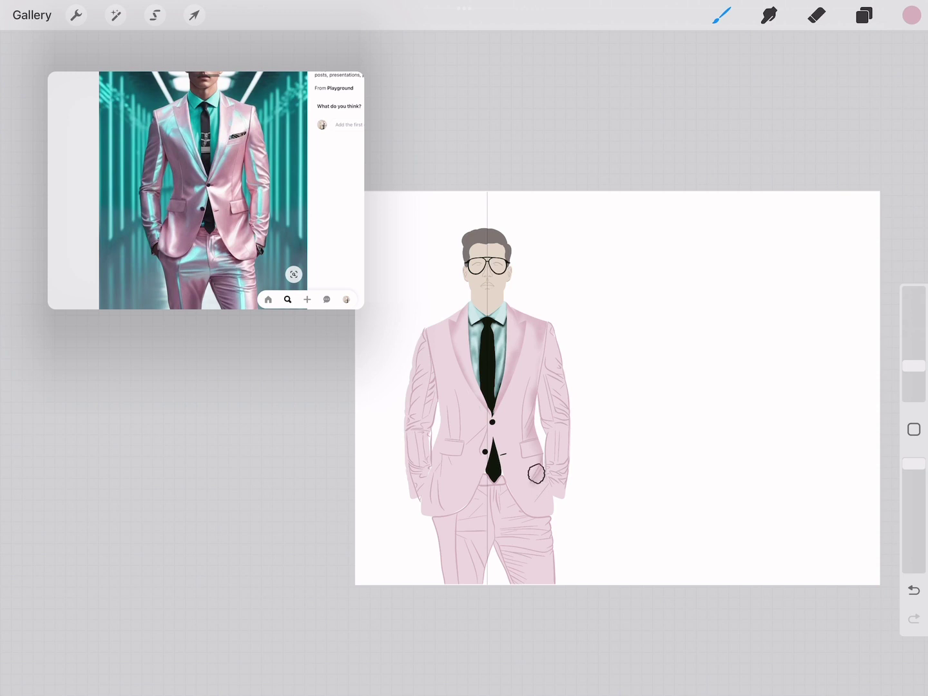
scroll(206, 190, "up", 3)
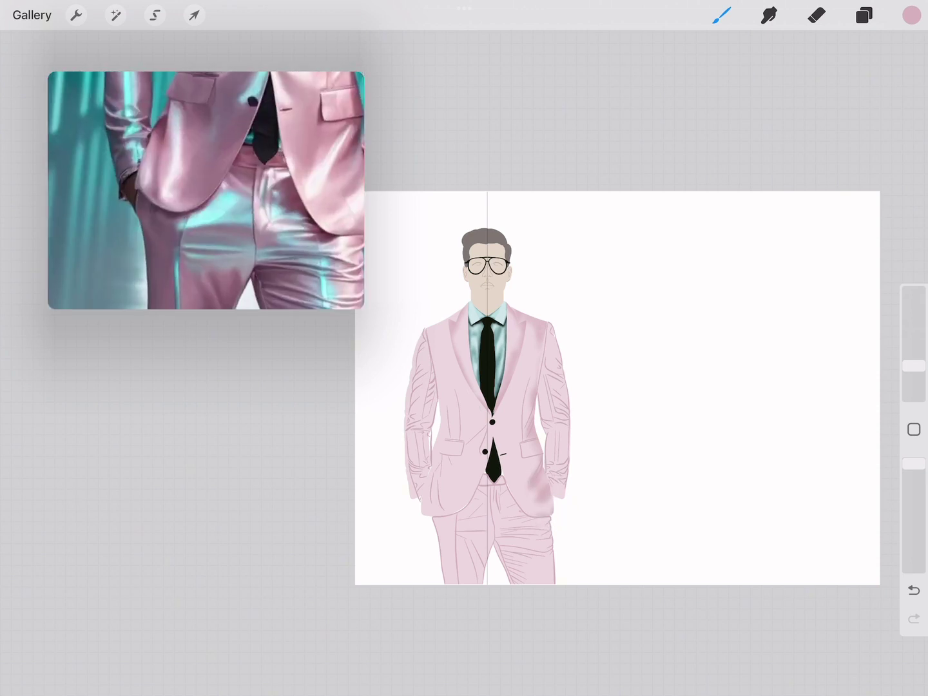
mouse_move(429, 451)
left_mouse_down()
mouse_move(435, 505)
mouse_move(427, 445)
mouse_move(480, 470)
left_mouse_up()
key("ctrl+z")
scroll(206, 190, "down", 3)
mouse_move(474, 478)
left_mouse_down()
mouse_move(471, 493)
mouse_move(425, 520)
left_mouse_up()
left_click_drag(441, 473, 419, 522)
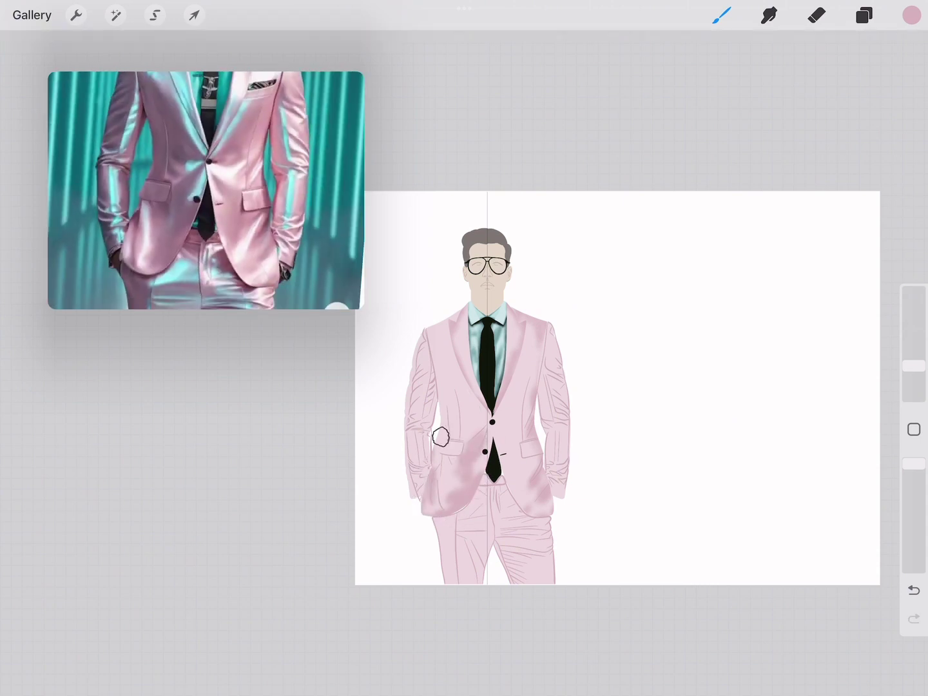
mouse_move(448, 443)
left_mouse_down()
mouse_move(435, 346)
mouse_move(458, 418)
mouse_move(446, 356)
left_mouse_up()
mouse_move(506, 416)
left_mouse_down()
mouse_move(515, 404)
mouse_move(499, 425)
mouse_move(525, 506)
left_mouse_up()
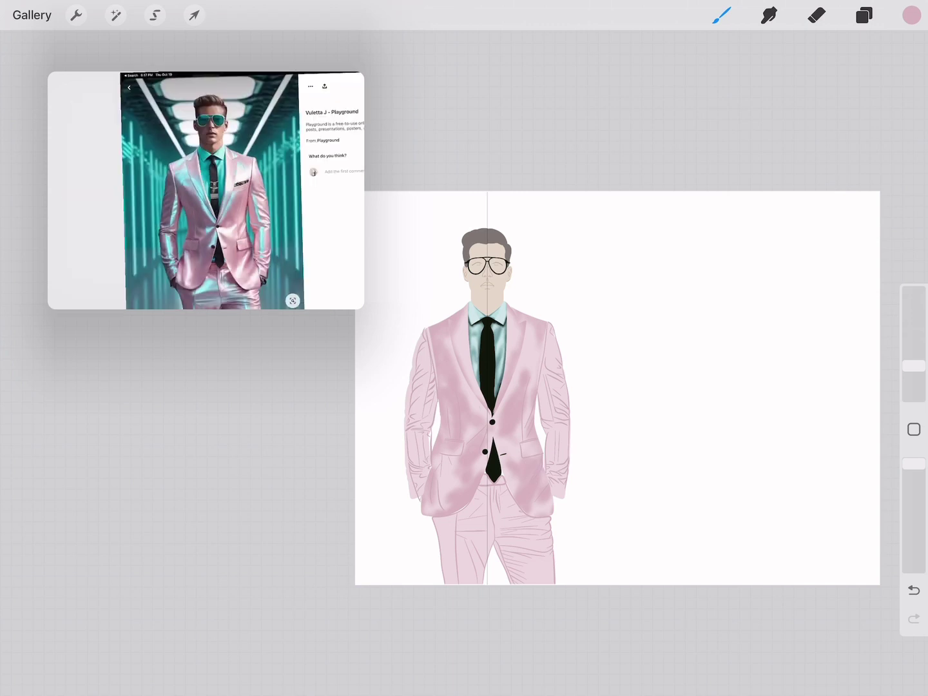
left_click(864, 15)
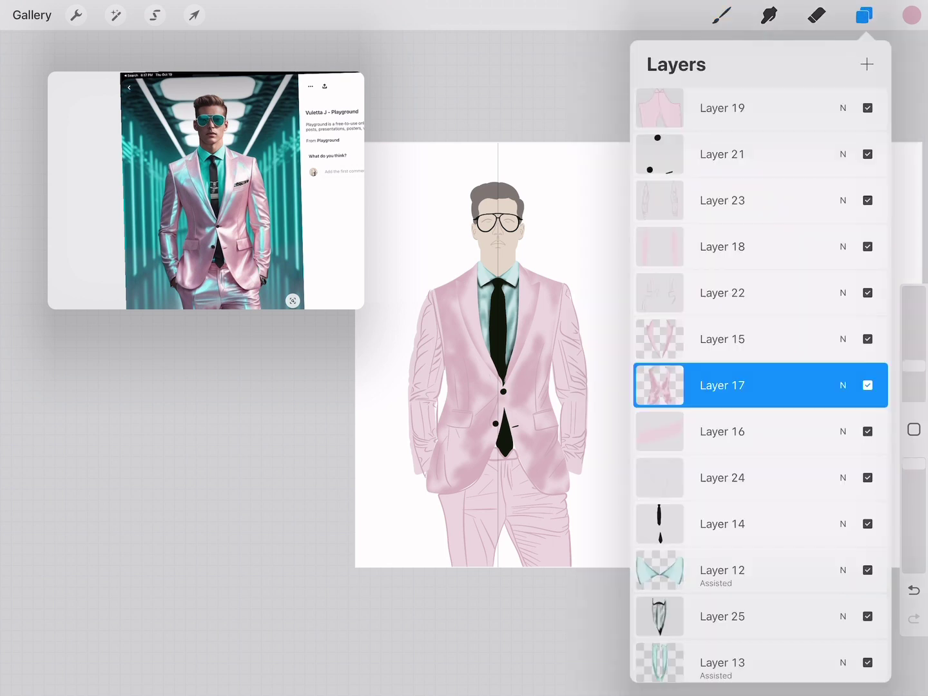
Make Layer 18 the active layer and undo the stray right-sleeve shading strokes
left_click(867, 246)
left_click(722, 246)
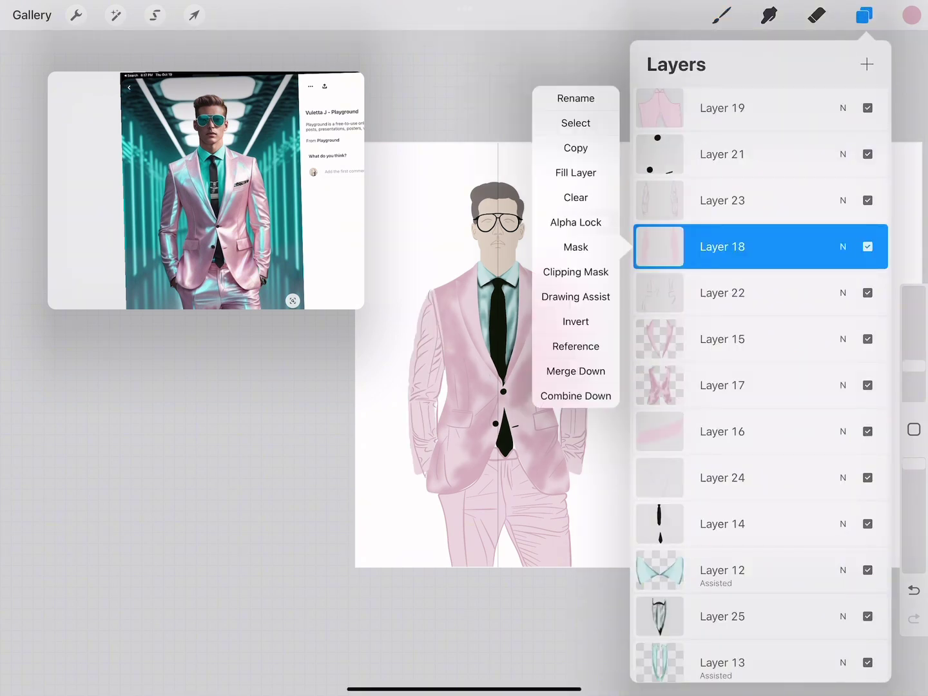
left_click(659, 246)
left_click(721, 15)
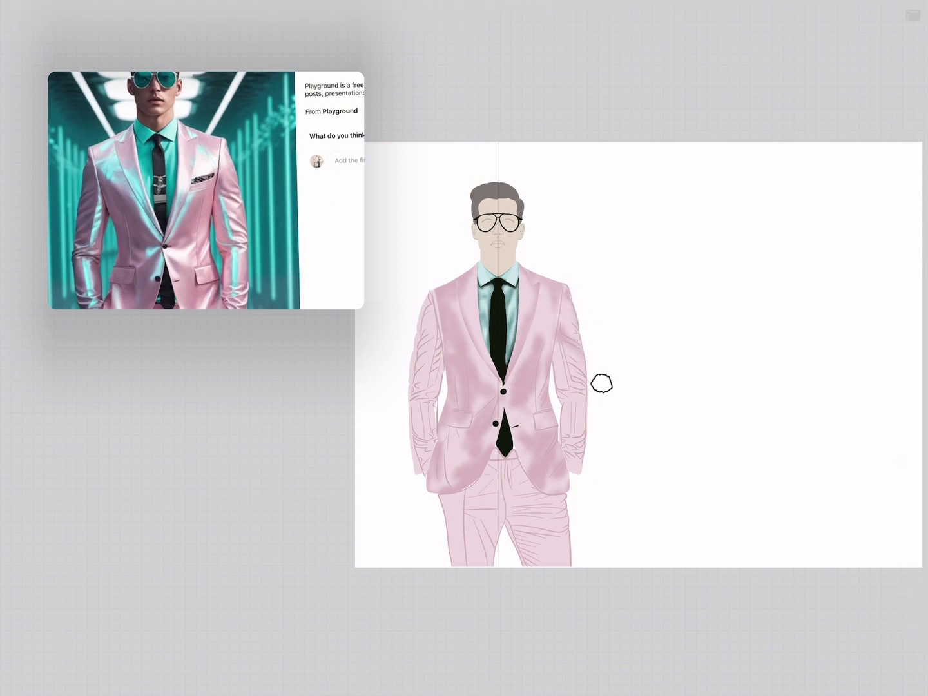
scroll(580, 381, "up", 3)
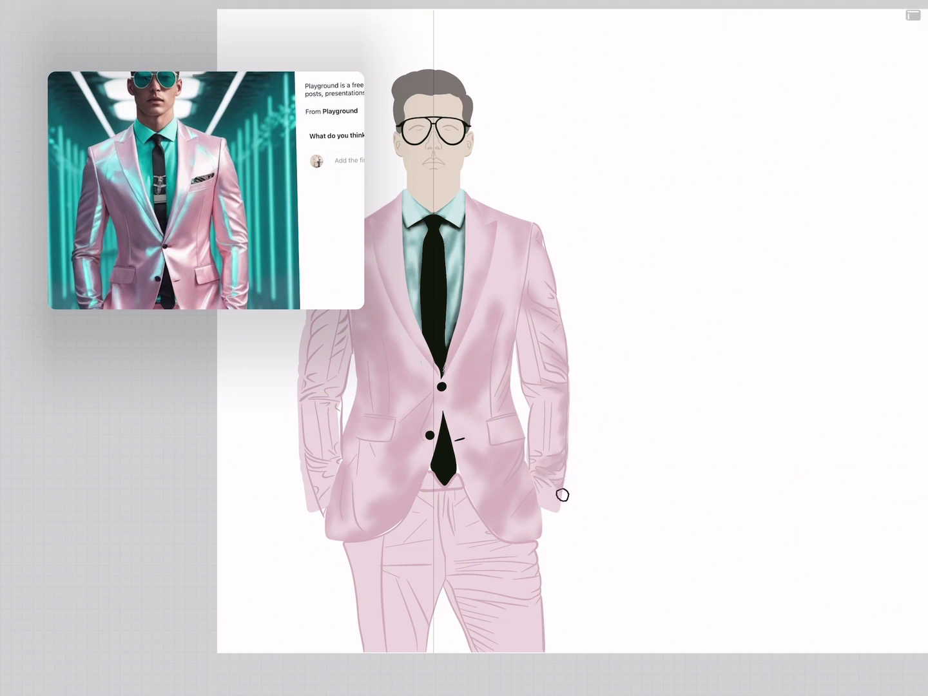
scroll(174, 190, "up", 3)
key("ctrl+z")
left_click_drag(563, 406, 559, 445)
key("ctrl+z")
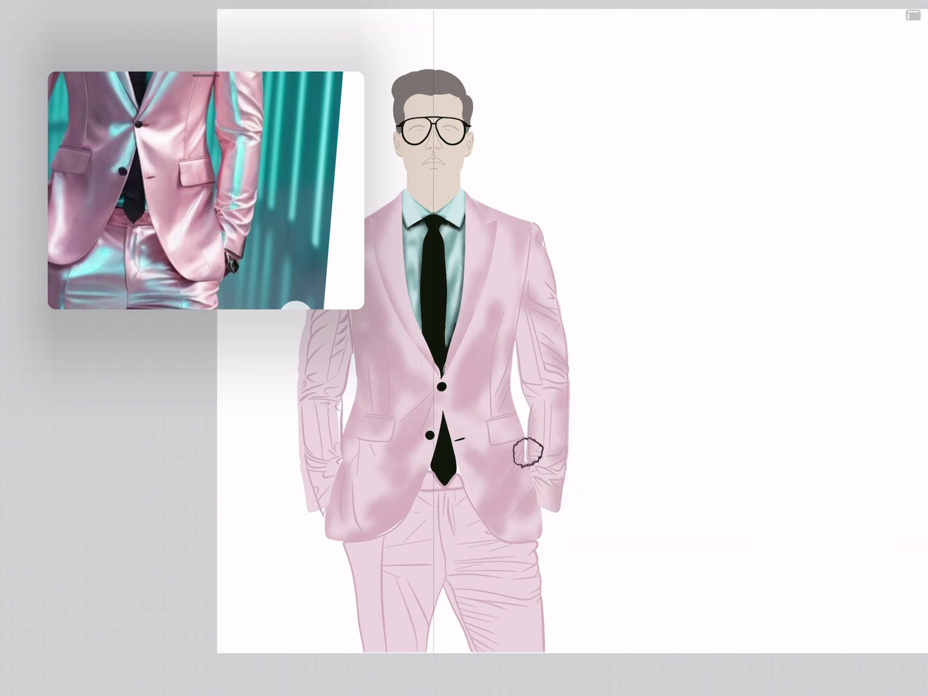
Halve the brush size, rotate the canvas and darken the satin shading down the left sleeve
key("bracketleft")
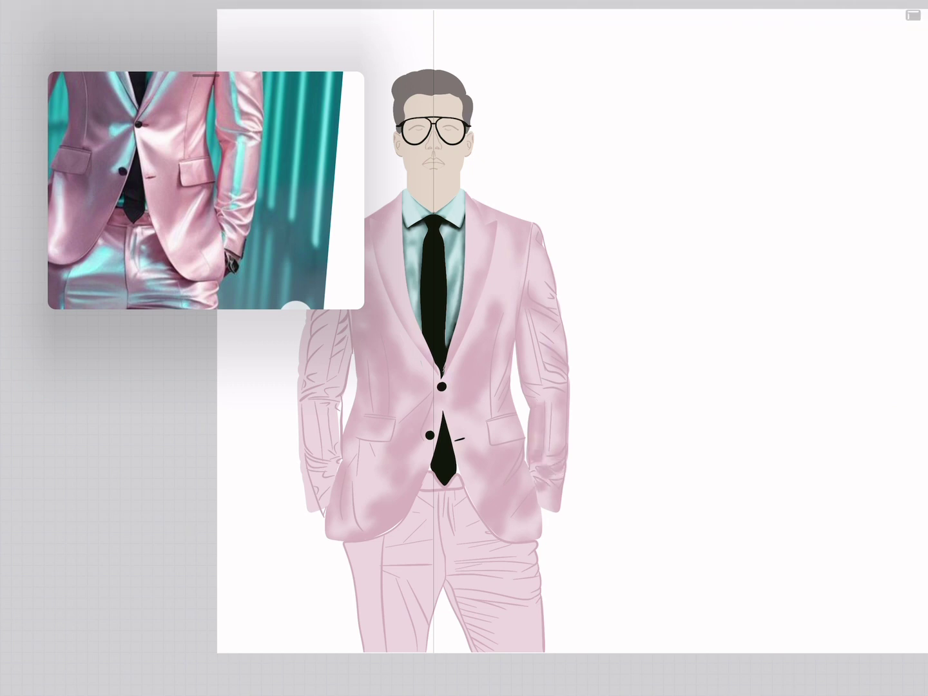
left_click_drag(550, 402, 645, 387)
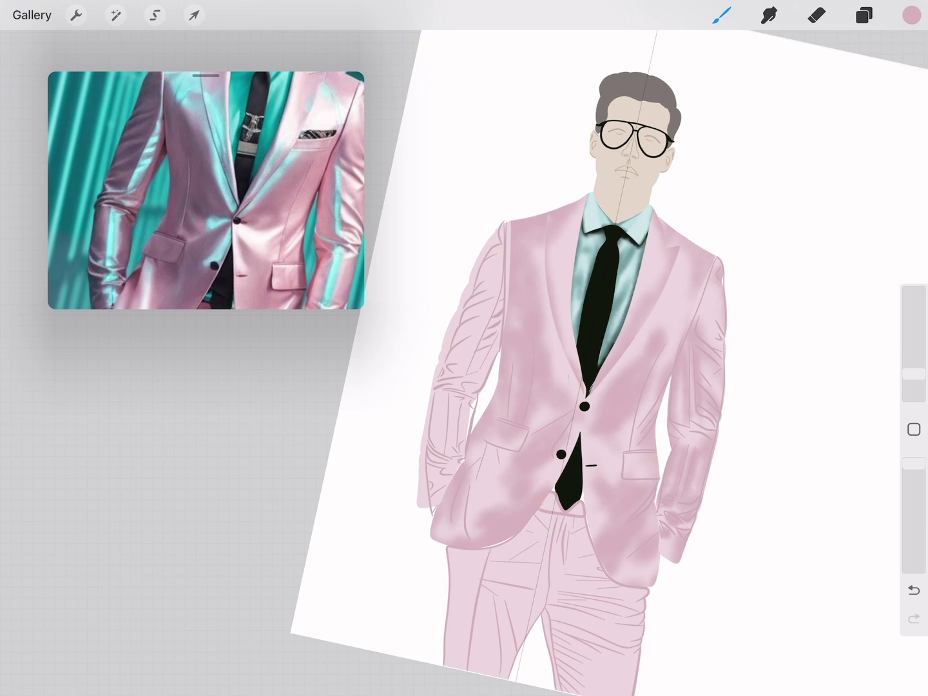
left_click_drag(503, 361, 513, 369)
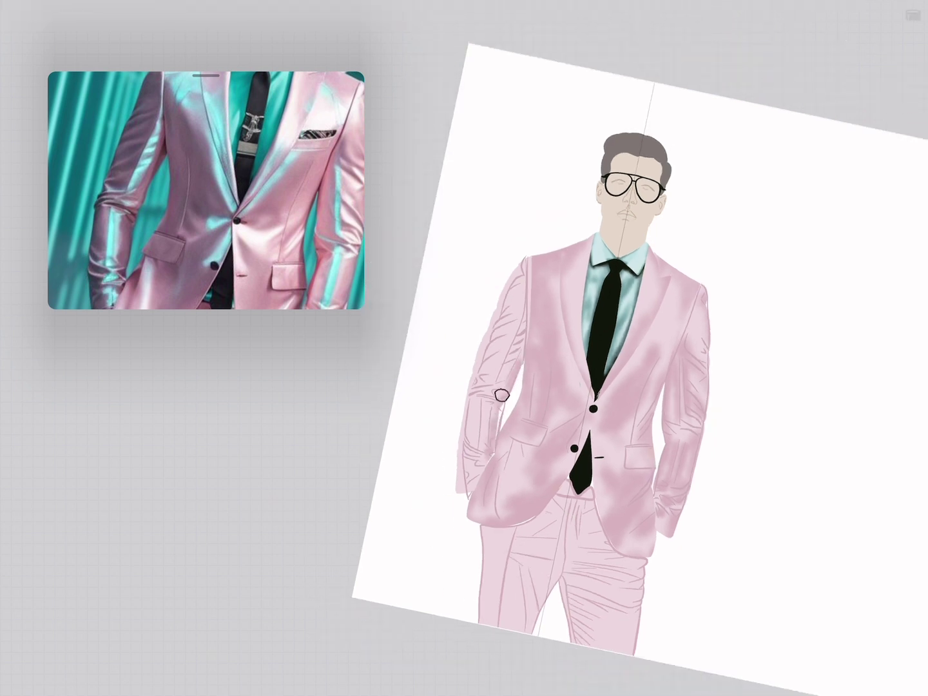
left_click_drag(514, 267, 491, 315)
left_click_drag(462, 496, 515, 330)
left_click_drag(475, 392, 521, 269)
scroll(477, 466, "down", 3)
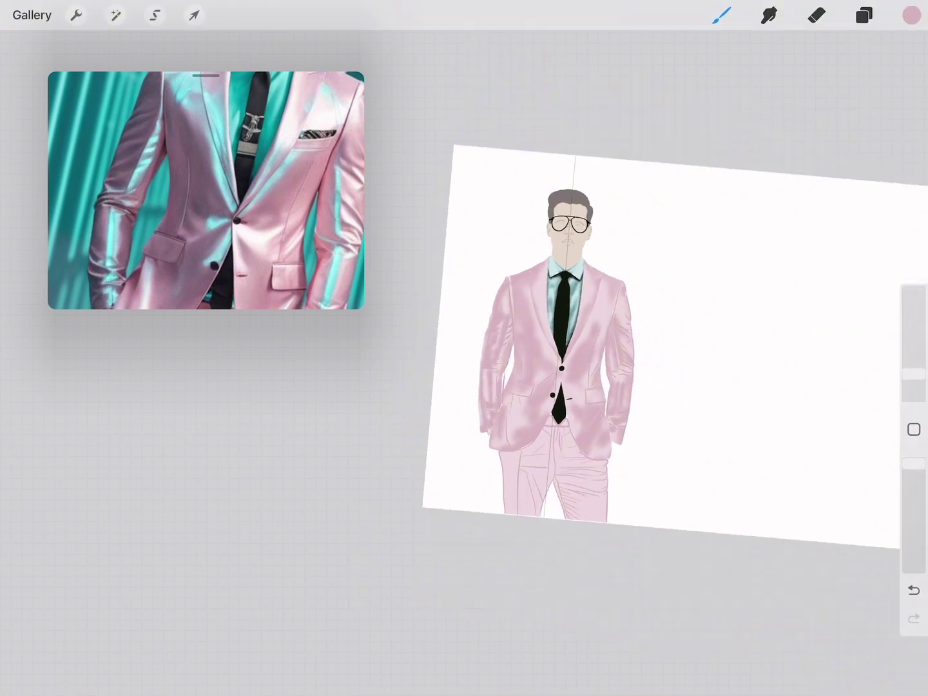
scroll(206, 193, "down", 2)
left_click(864, 15)
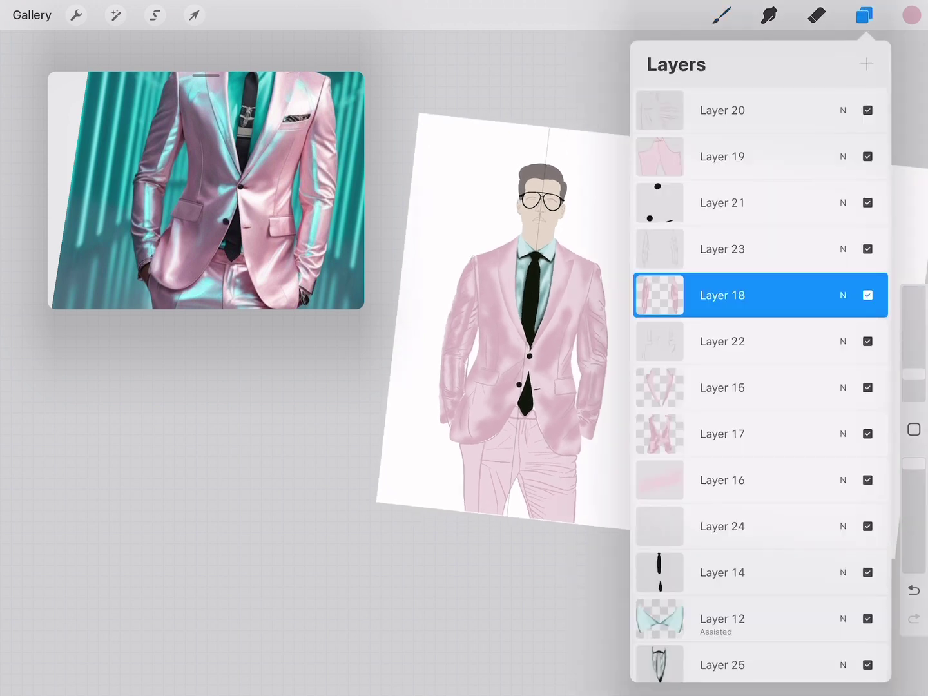
Add empty Layer 26 and make Layer 19 active for the trouser shading
left_click(867, 63)
left_click(863, 15)
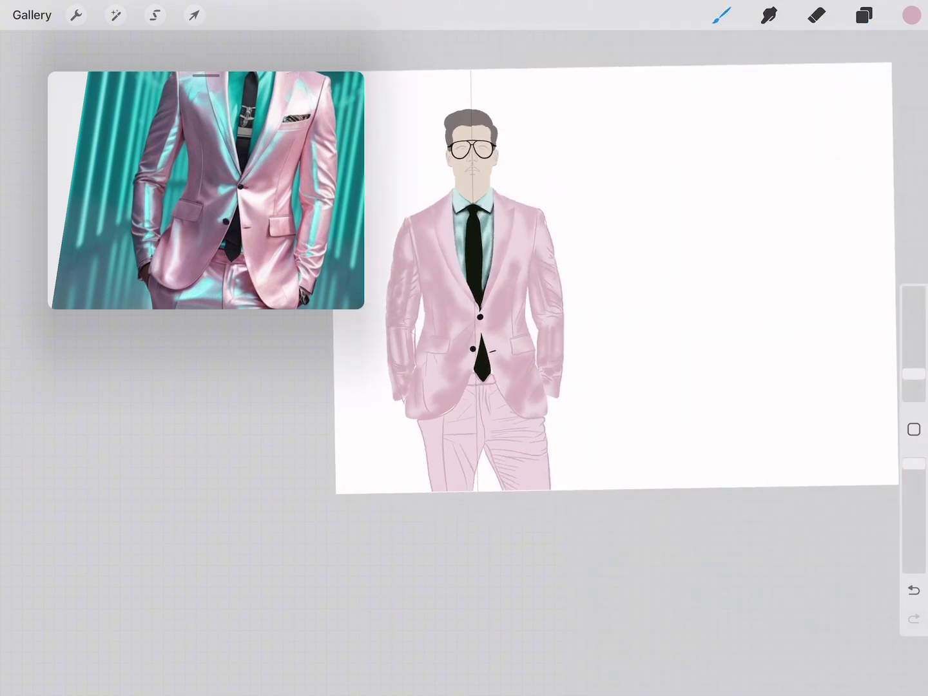
left_click(864, 15)
left_click(721, 202)
left_click(722, 202)
left_click(722, 15)
scroll(206, 190, "down", 5)
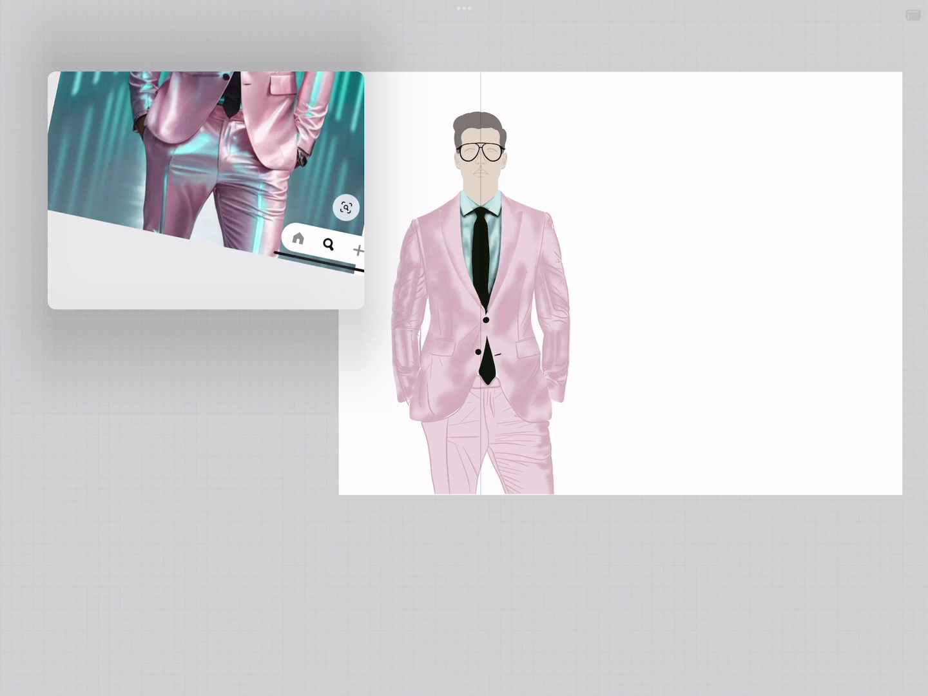
Shade the right trouser thigh darker pink, undoing stray strokes, then bring up the Share options
mouse_move(491, 448)
left_mouse_down()
mouse_move(516, 439)
mouse_move(516, 425)
left_mouse_up()
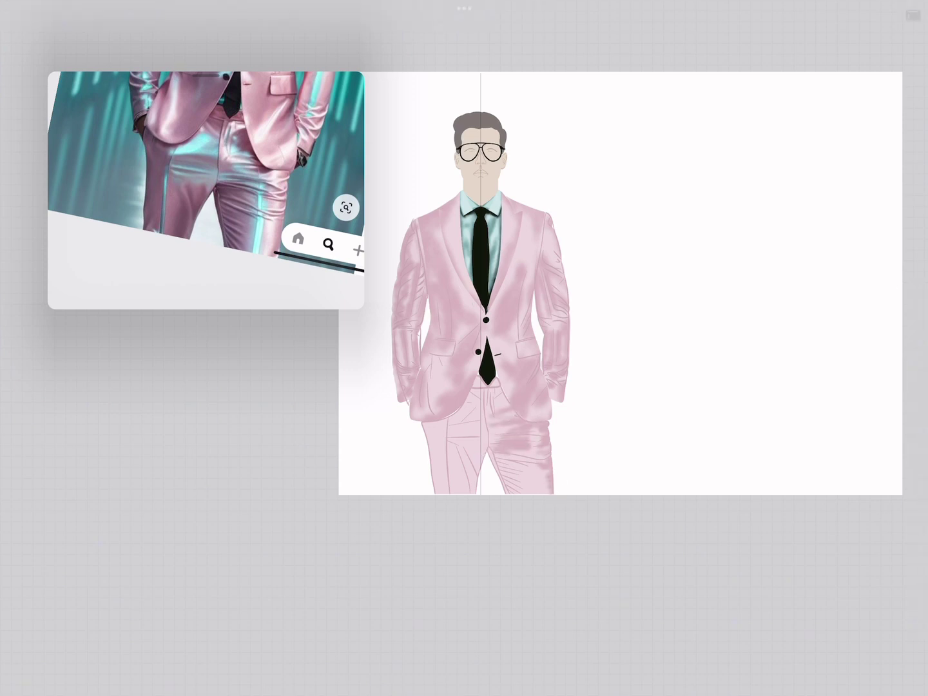
key("ctrl+z")
scroll(206, 191, "down", 2)
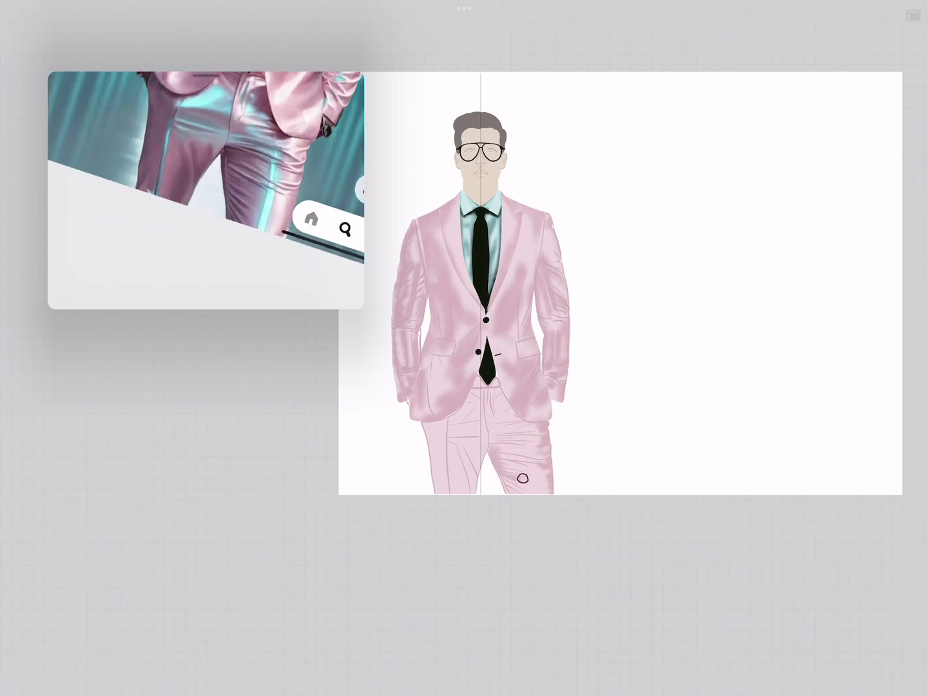
left_click_drag(494, 472, 527, 460)
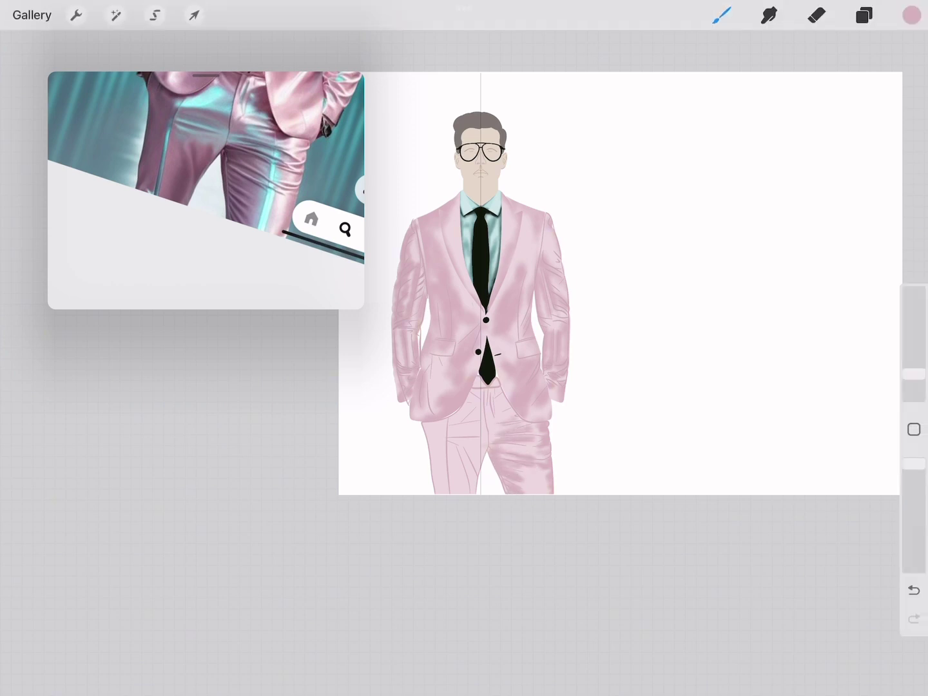
scroll(206, 190, "up", 3)
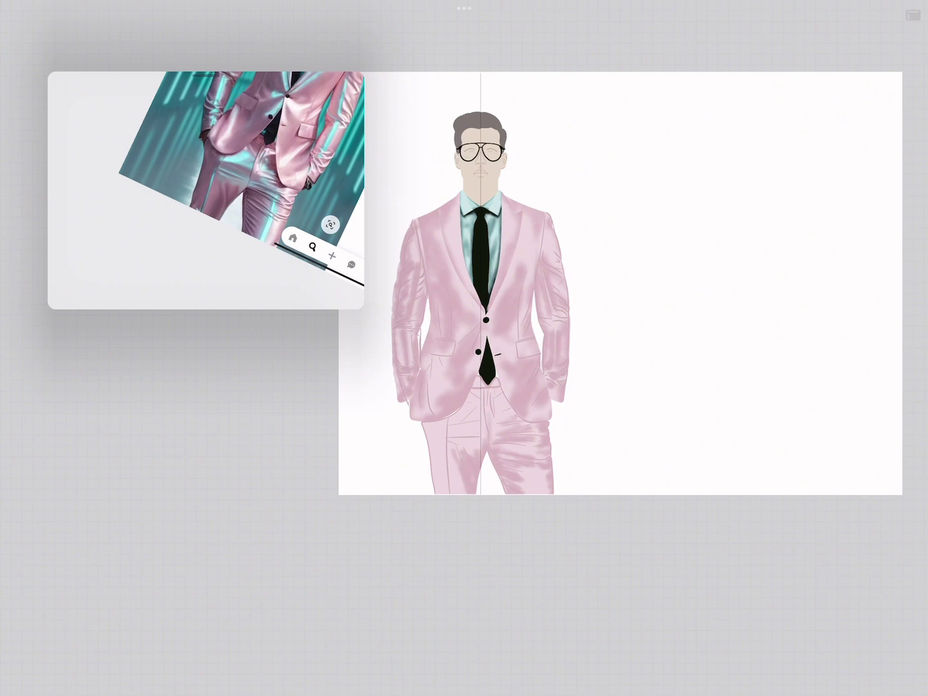
key("ctrl+z")
key("ctrl+z")
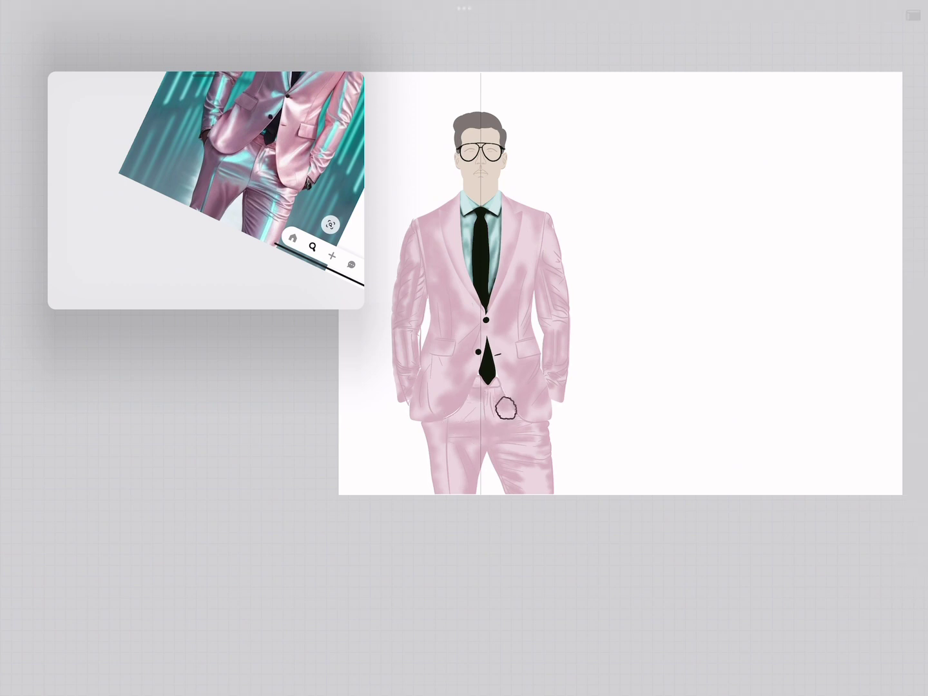
left_click(912, 15)
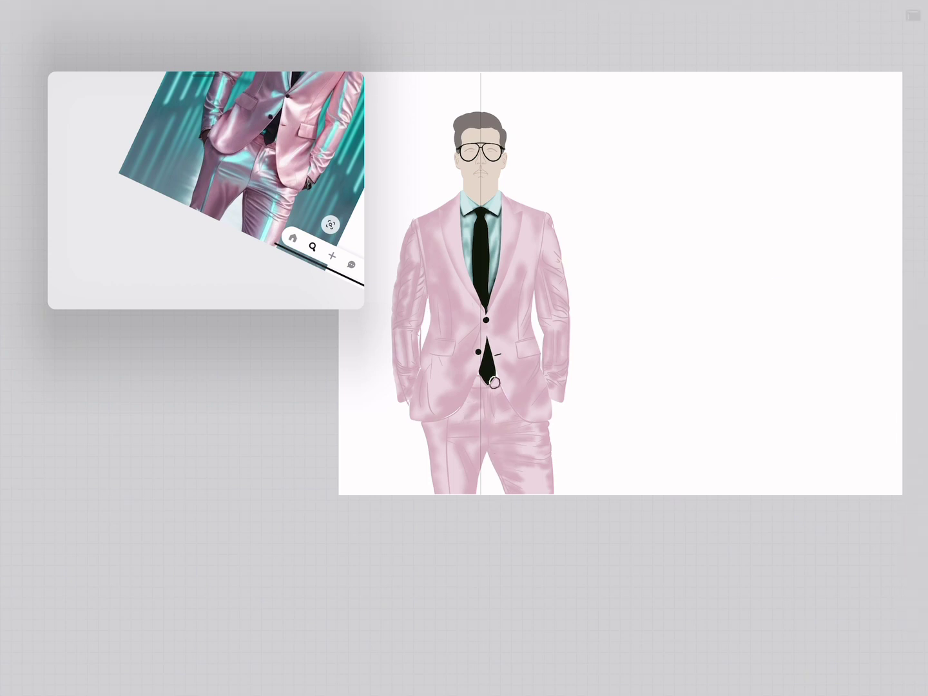
left_click(76, 14)
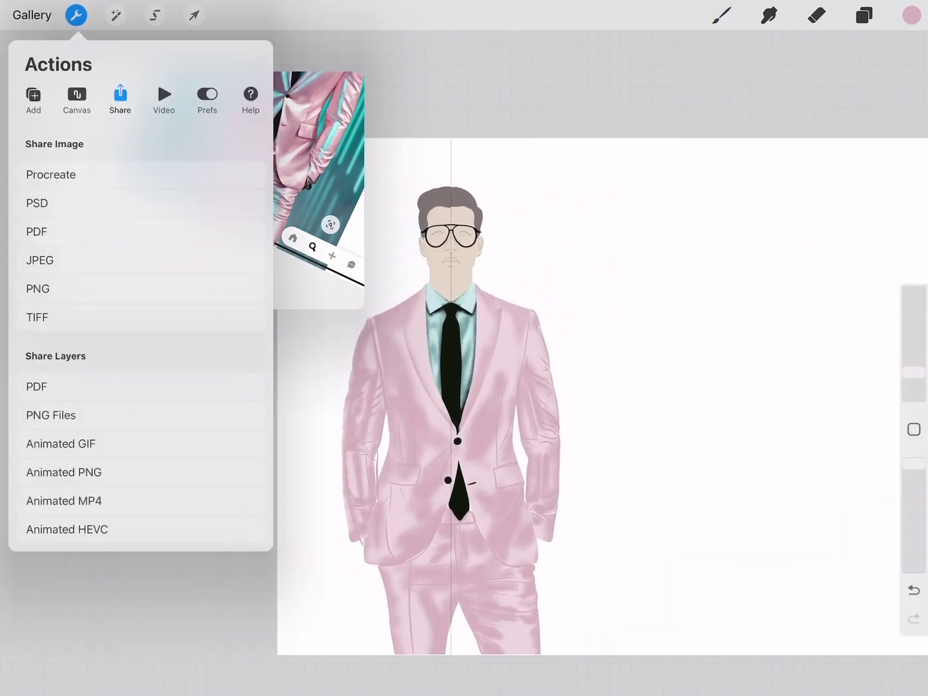
Export the illustration as a 109 KB PDF, then close the share sheet and Actions menu
left_click(37, 231)
left_click(563, 319)
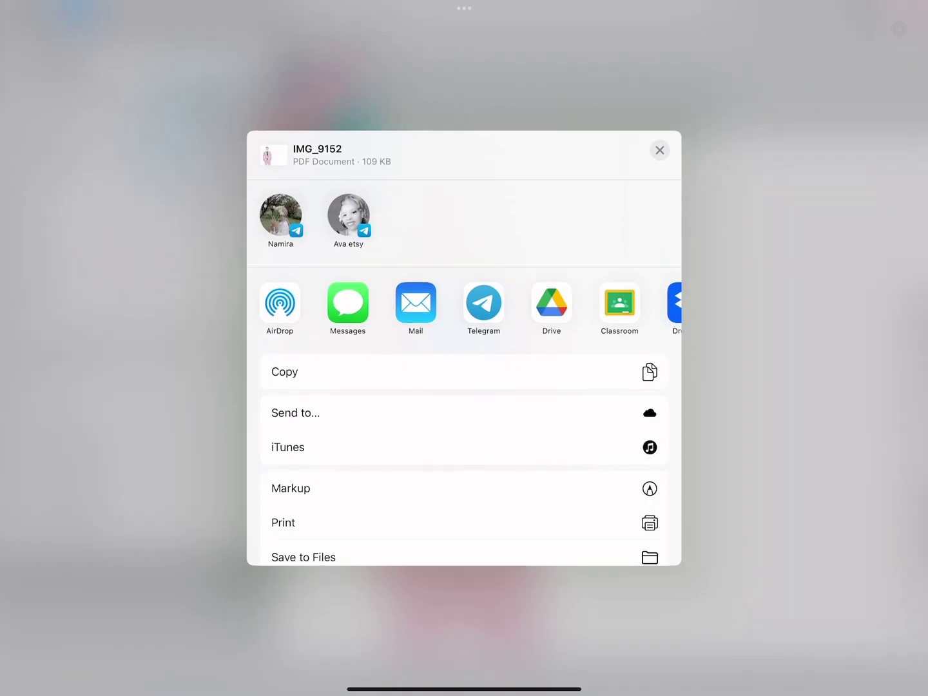
left_click(37, 289)
left_click(309, 425)
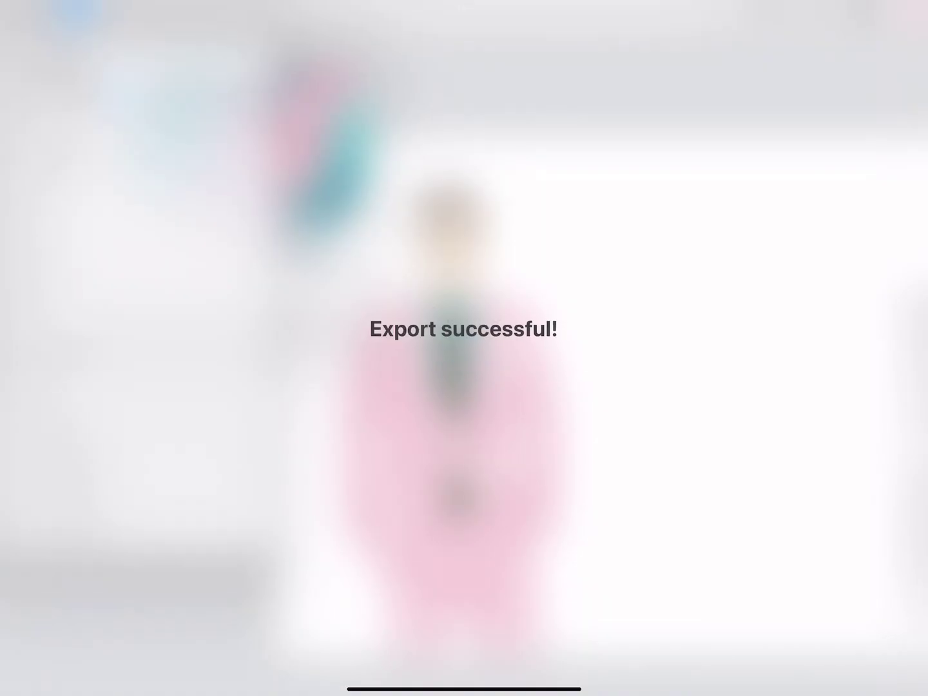
left_click(645, 387)
left_click_drag(644, 387, 670, 413)
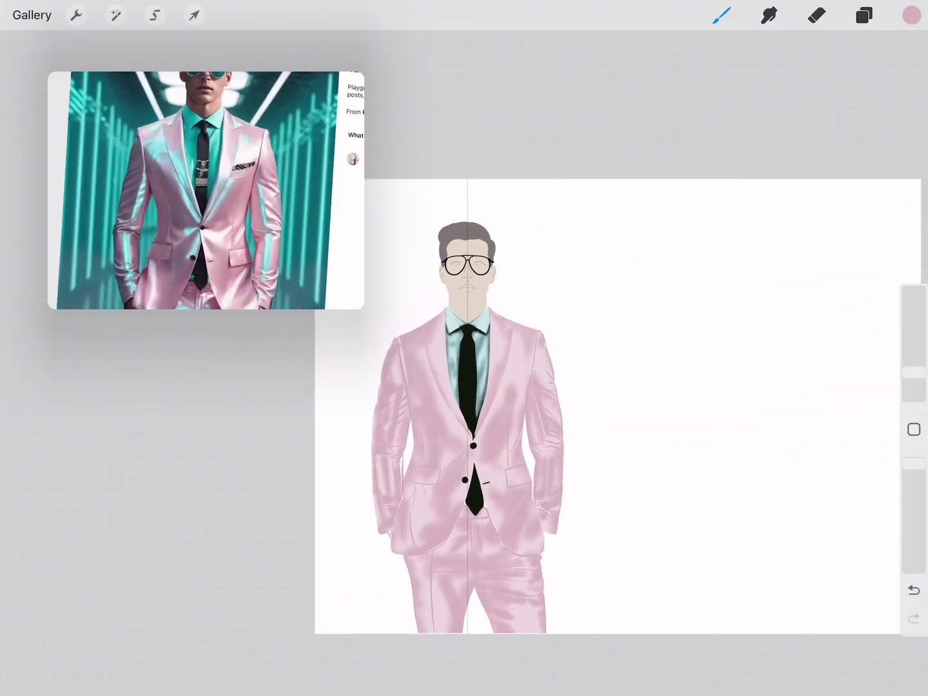
left_click(864, 15)
Pick a pale cyan colour and add a new layer above Layer 26 for highlights
left_click(911, 15)
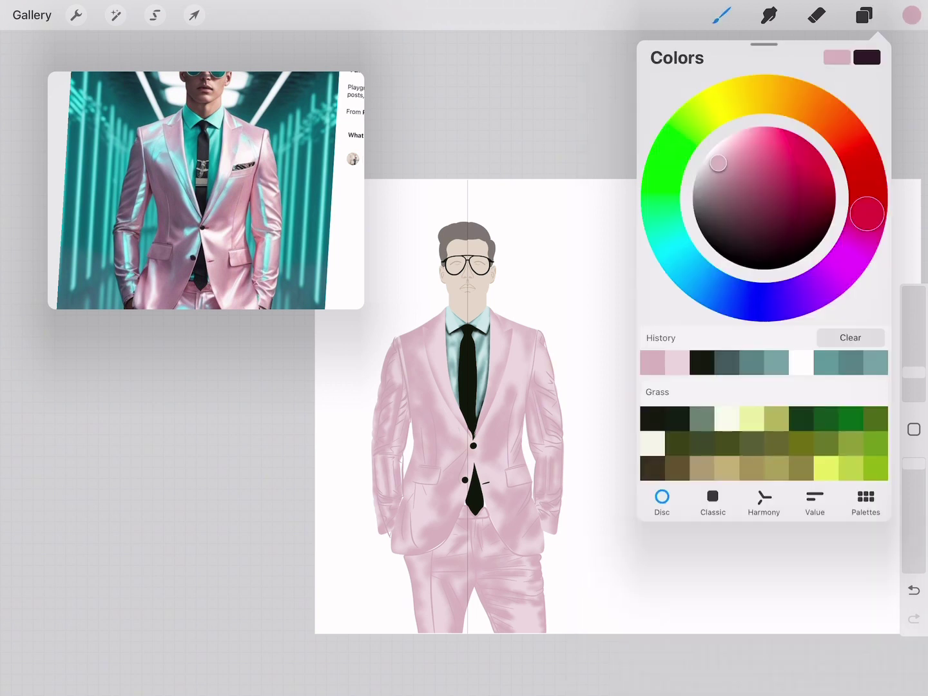
left_click(676, 254)
left_click_drag(742, 141, 730, 127)
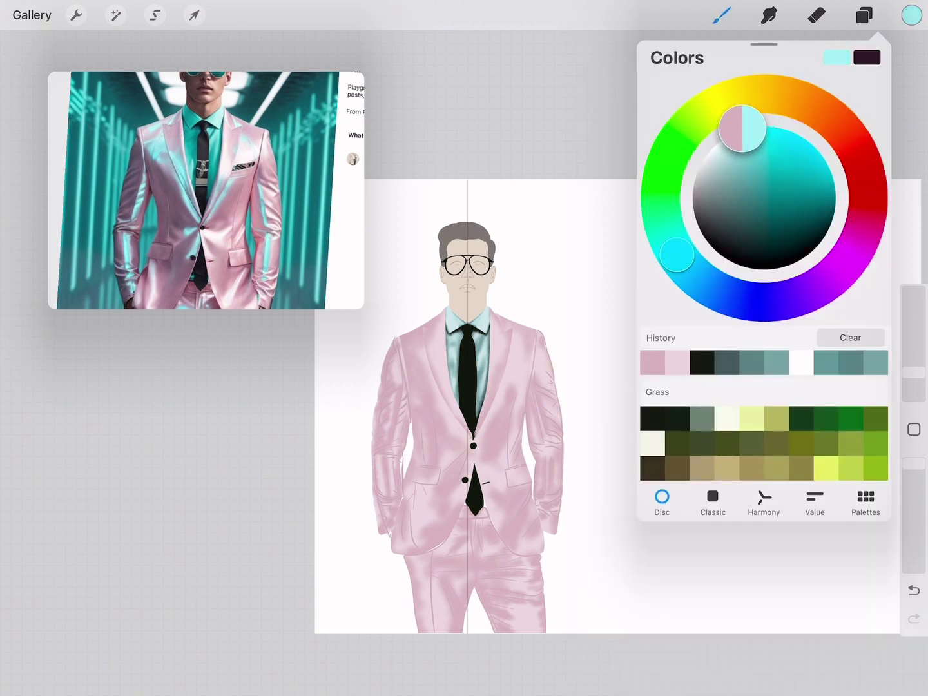
left_click(863, 15)
left_click(722, 110)
left_click(867, 63)
left_click(863, 15)
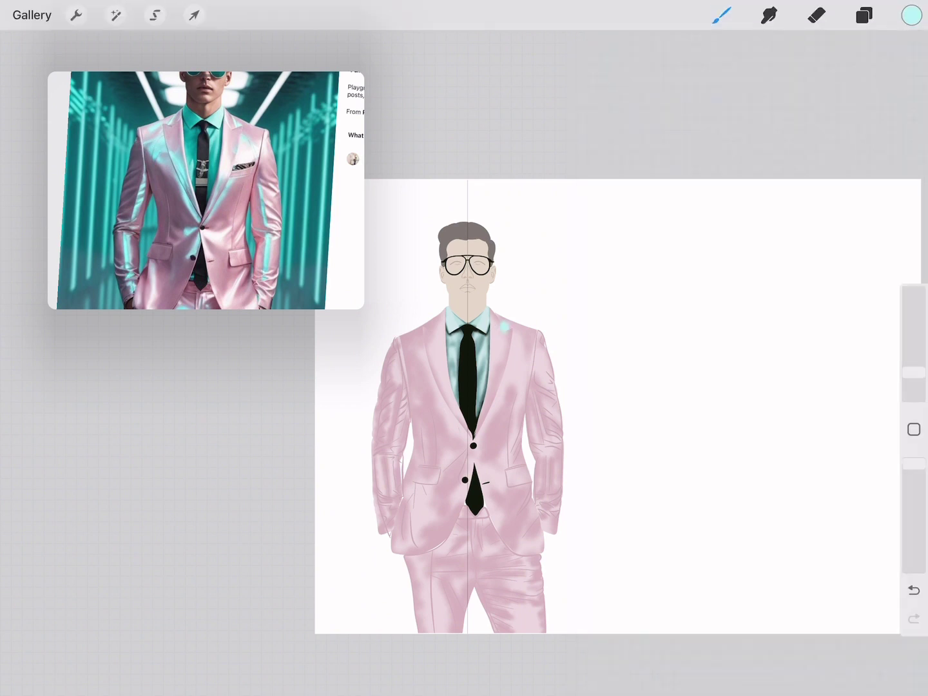
Dab pale cyan highlights on the jacket lapels, undoing misplaced strokes
left_click_drag(504, 315, 512, 330)
key("ctrl+z")
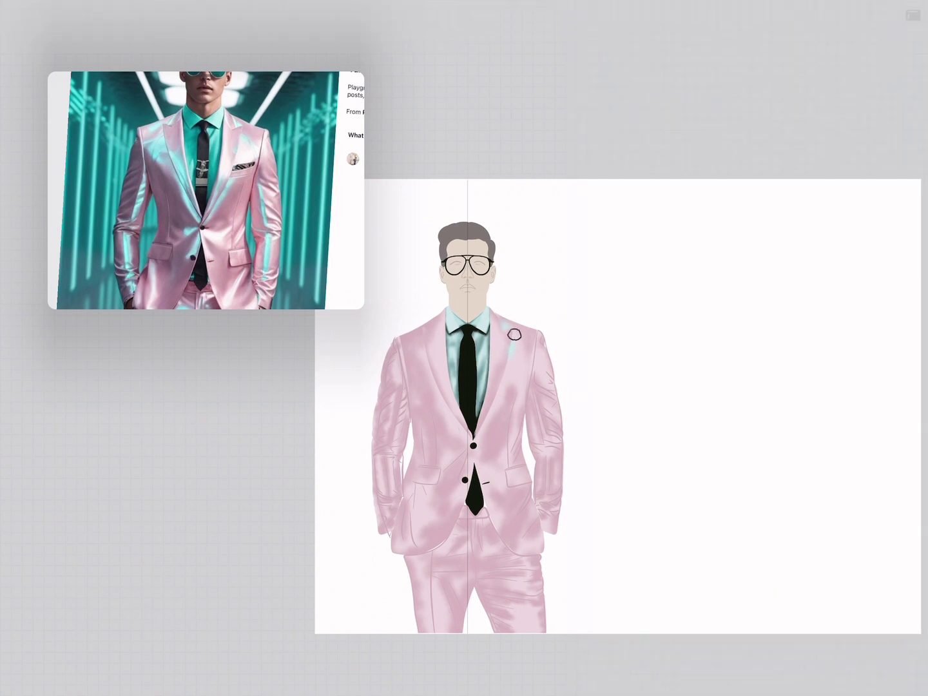
left_click_drag(484, 411, 484, 413)
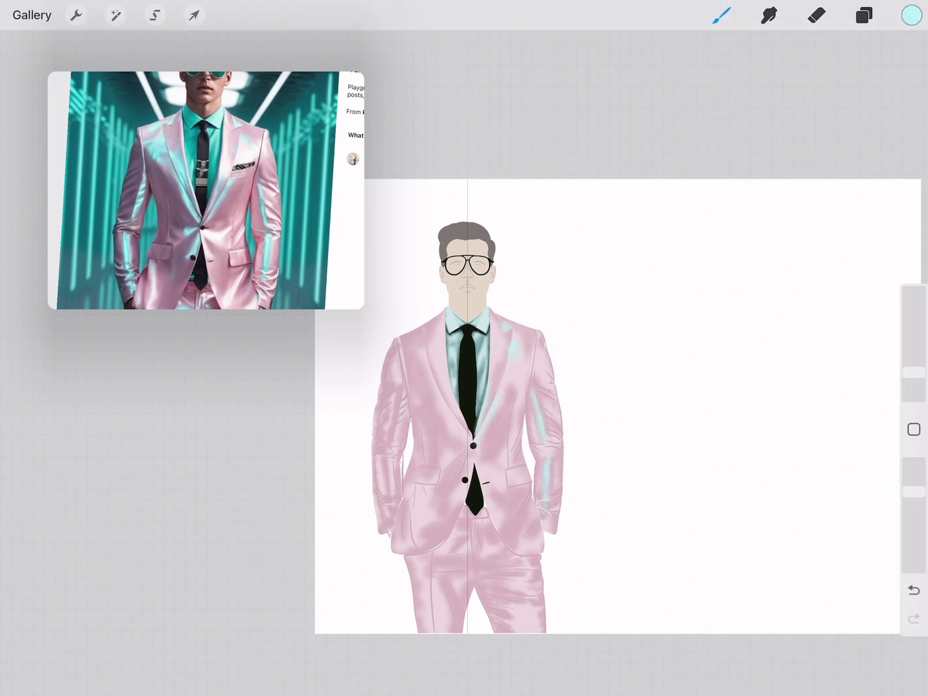
scroll(206, 190, "up", 3)
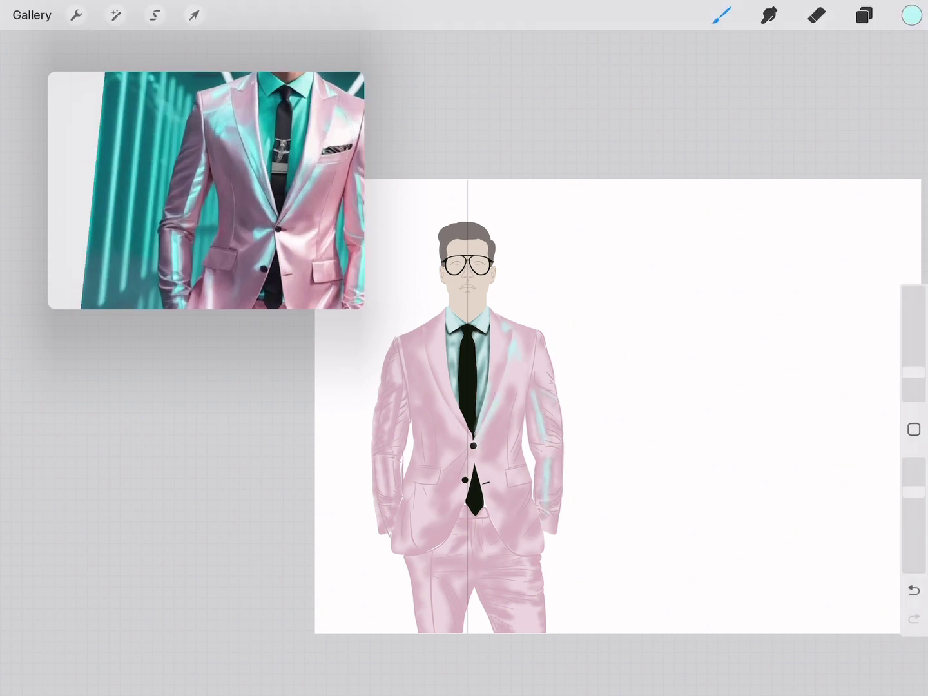
left_click_drag(433, 321, 432, 321)
key("ctrl+z")
left_click_drag(433, 371, 432, 371)
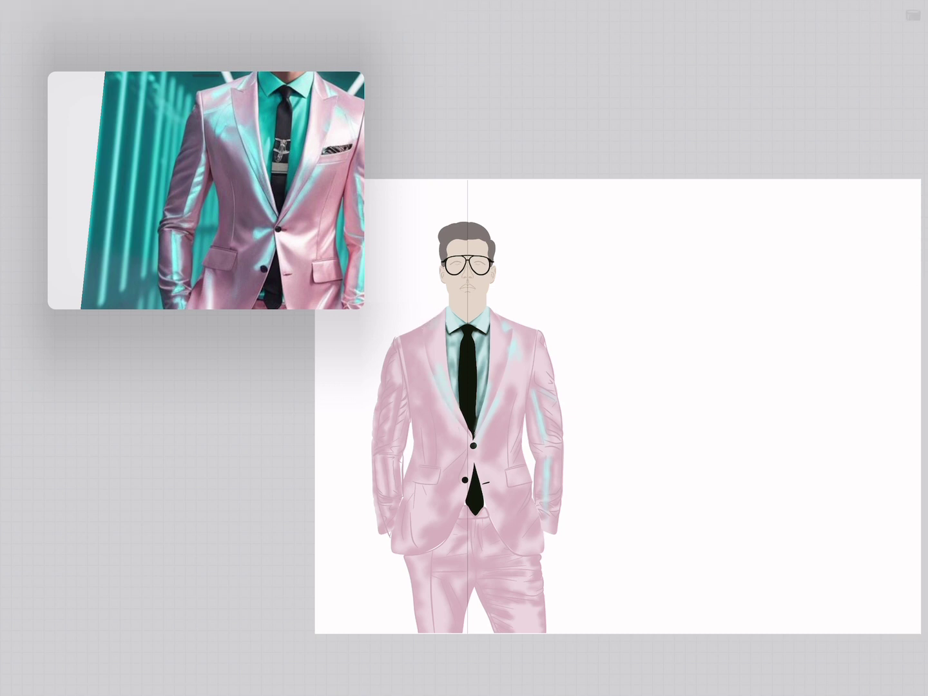
key("ctrl+z")
left_click_drag(443, 380, 441, 356)
key("ctrl+z")
key("ctrl+z")
left_click_drag(445, 404, 443, 406)
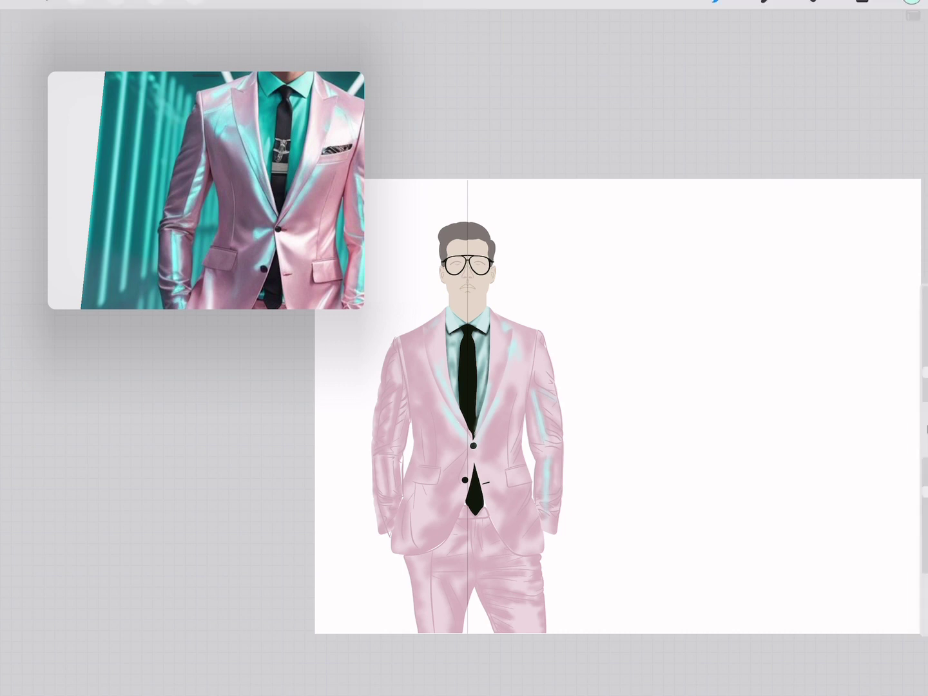
key("ctrl+z")
left_click_drag(456, 482, 455, 483)
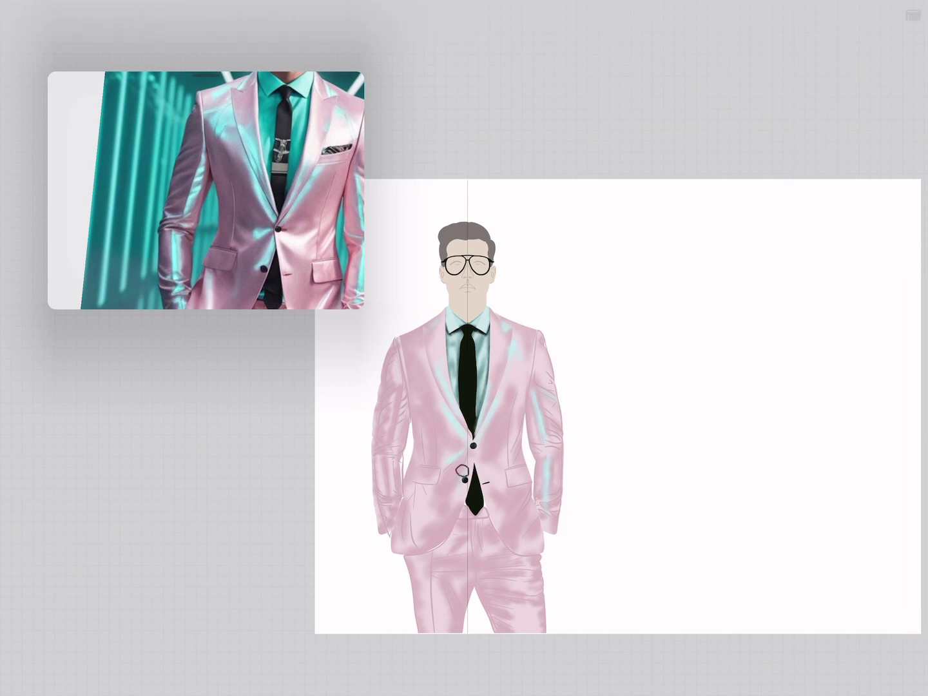
key("ctrl+z")
Add pale cyan highlights on the left sleeve and lapel, then reselect the cyan hue
left_click_drag(393, 382, 392, 383)
key("ctrl+z")
left_click_drag(412, 340, 415, 344)
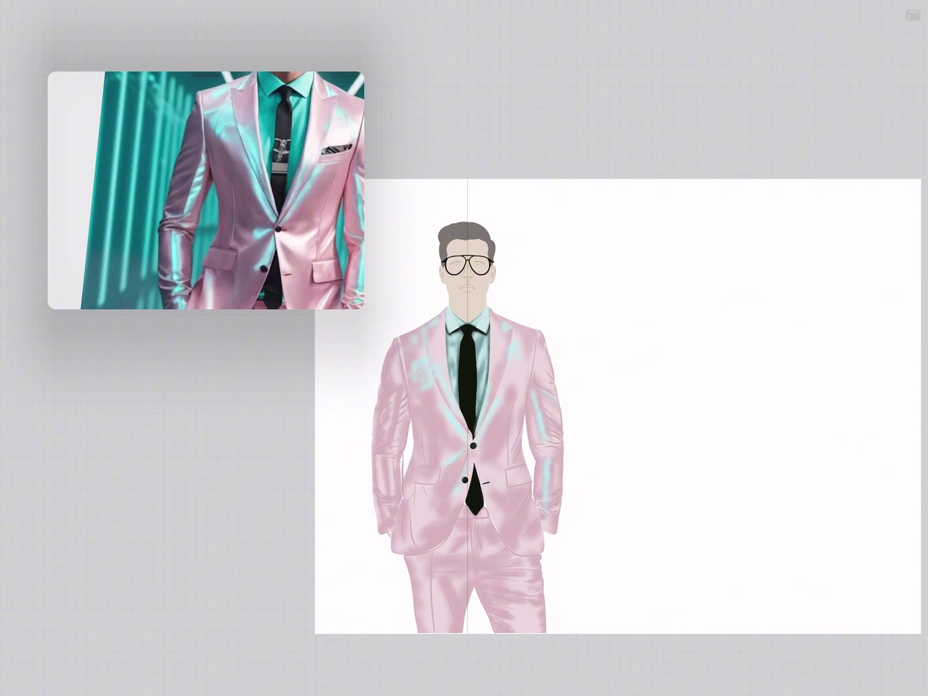
left_click_drag(277, 258, 287, 179)
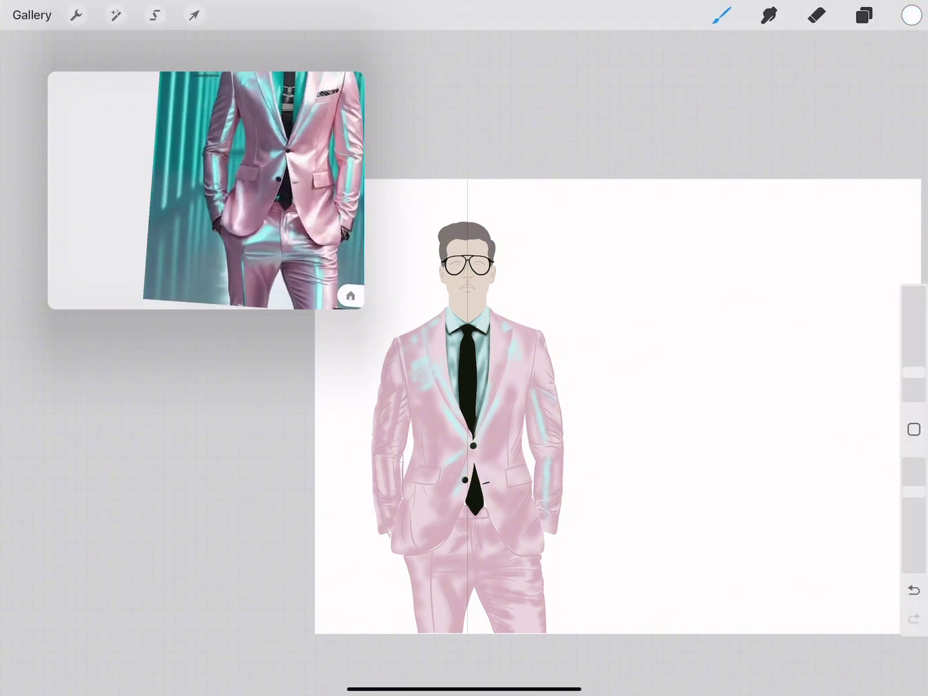
left_click_drag(393, 506, 392, 506)
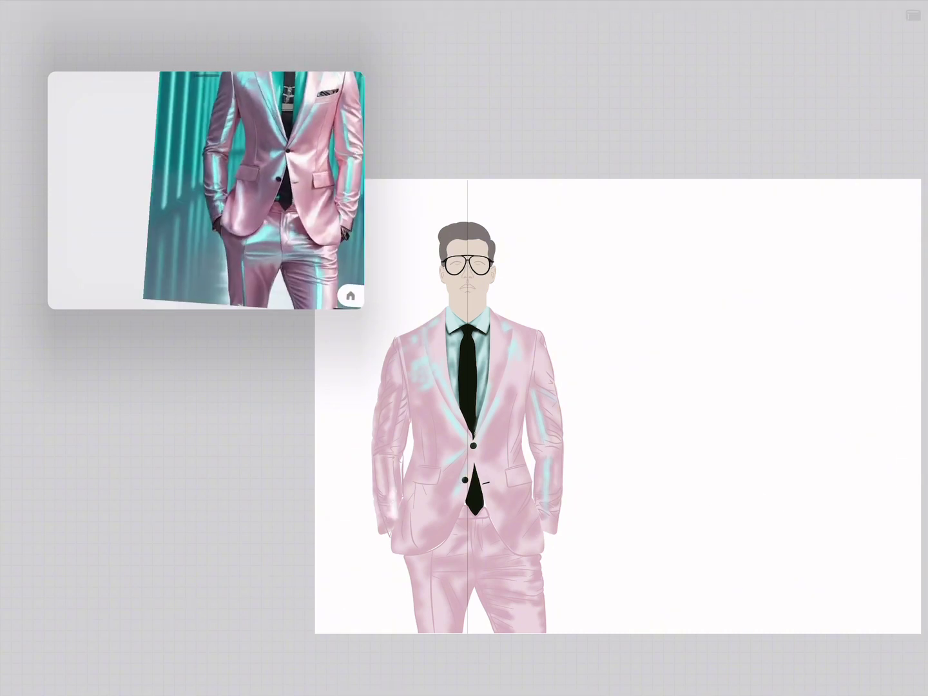
key("ctrl+z")
left_click(911, 14)
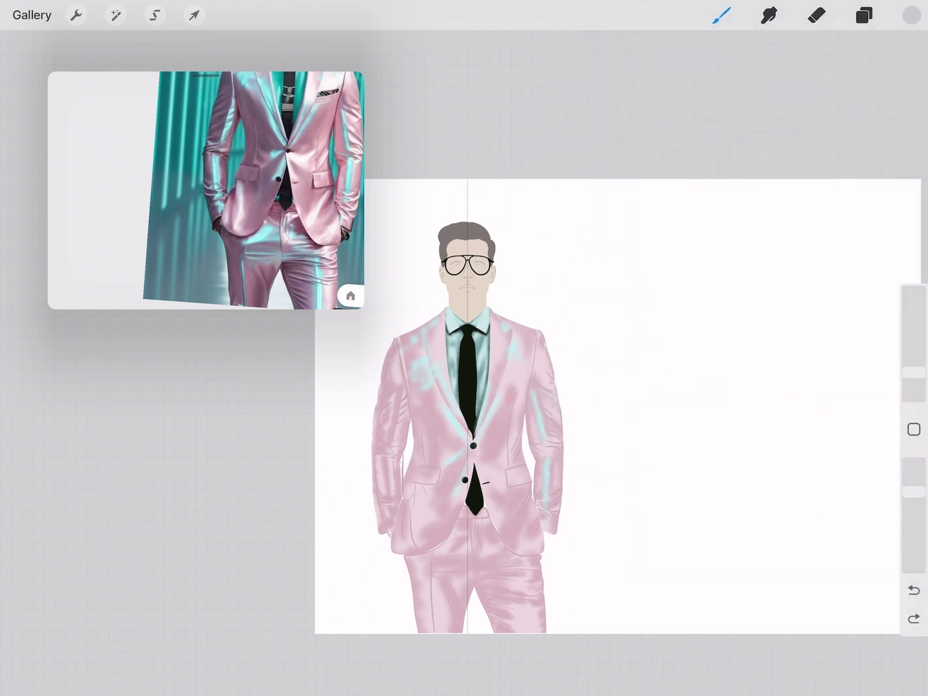
left_click(912, 14)
left_click(677, 255)
Choose pale cyan, retry a sleeve highlight, and pan the reference photo to the trousers
mouse_move(733, 182)
left_mouse_down()
mouse_move(736, 133)
mouse_move(729, 143)
left_mouse_up()
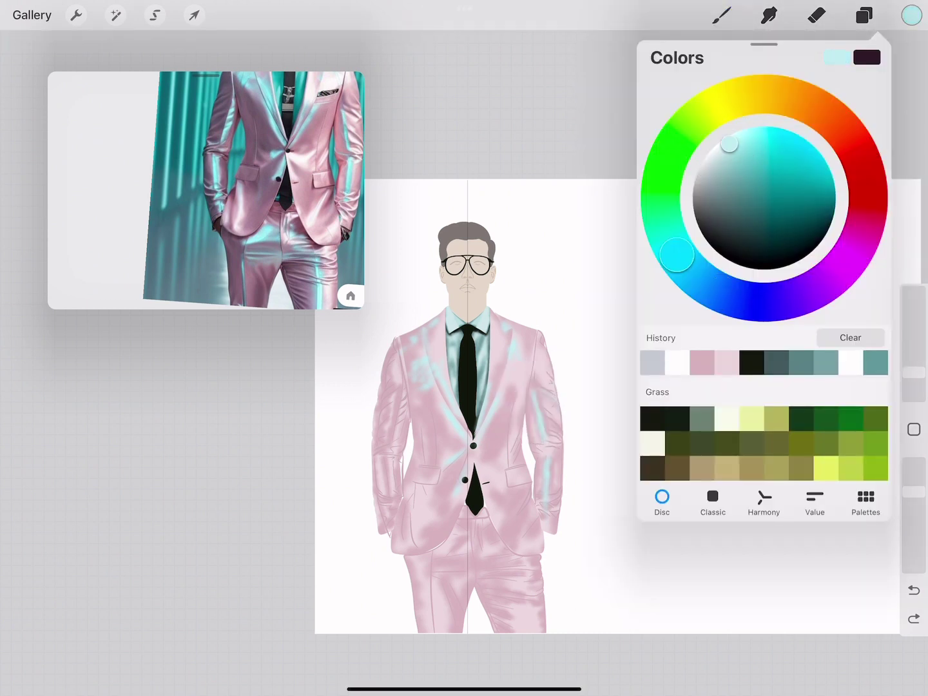
left_click(391, 503)
left_click_drag(393, 498, 391, 468)
key("ctrl+z")
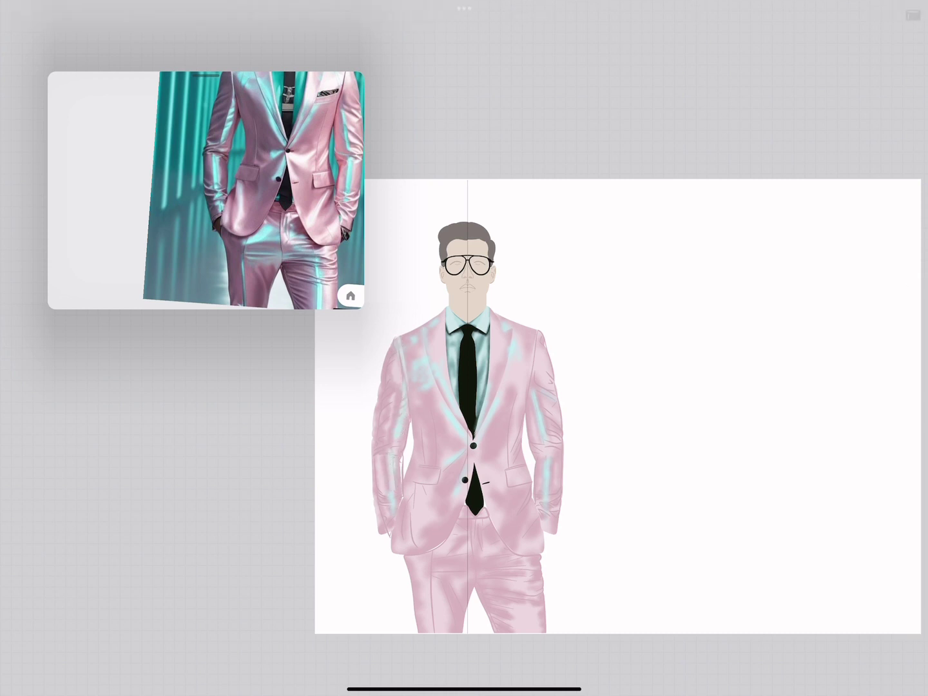
key("ctrl+f")
scroll(361, 282, "up", 3)
left_click_drag(245, 258, 206, 148)
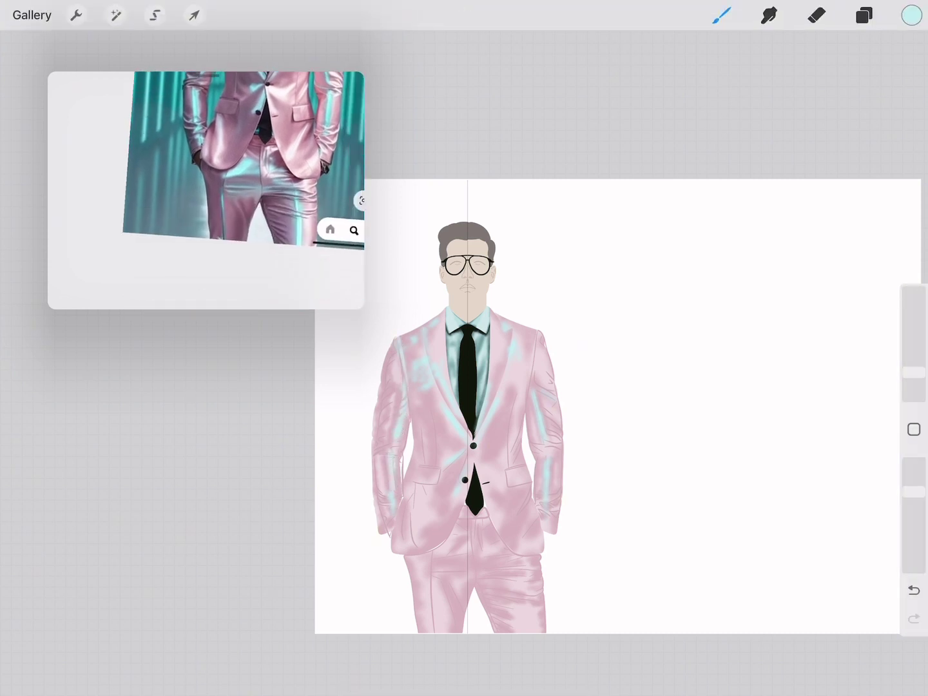
left_click(864, 15)
left_click_drag(213, 193, 200, 129)
key("ctrl+f")
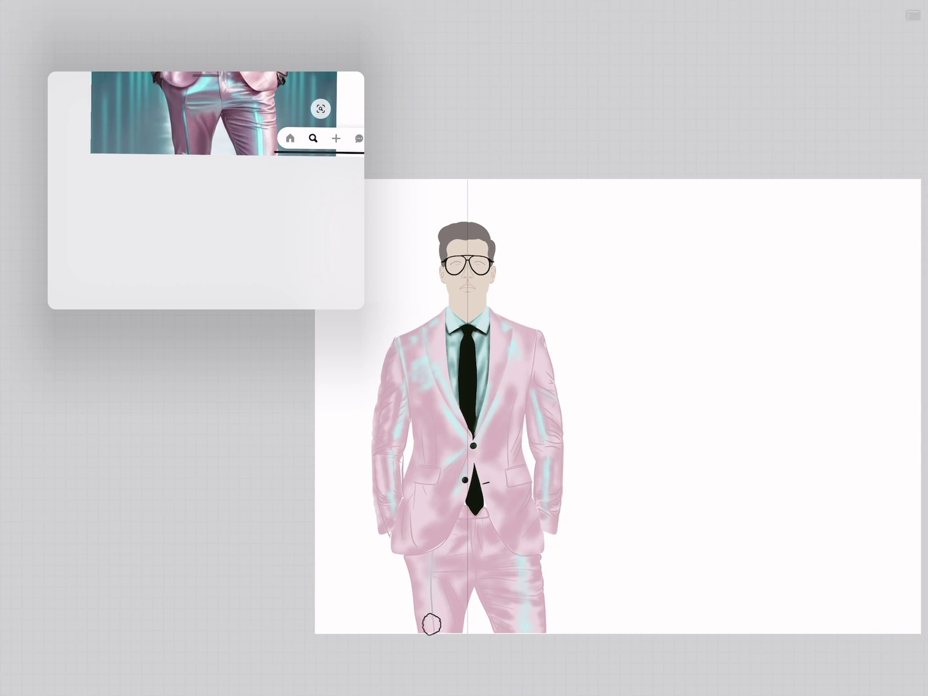
Airbrush pale cyan highlight streaks down both trouser legs, undoing stray strokes
key("ctrl+z")
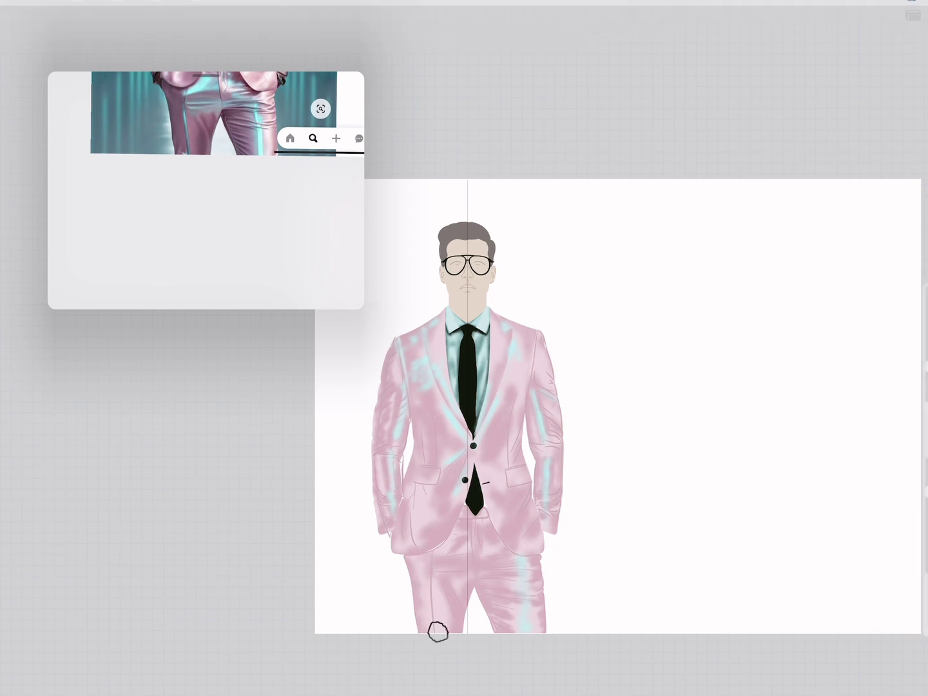
key("ctrl+z")
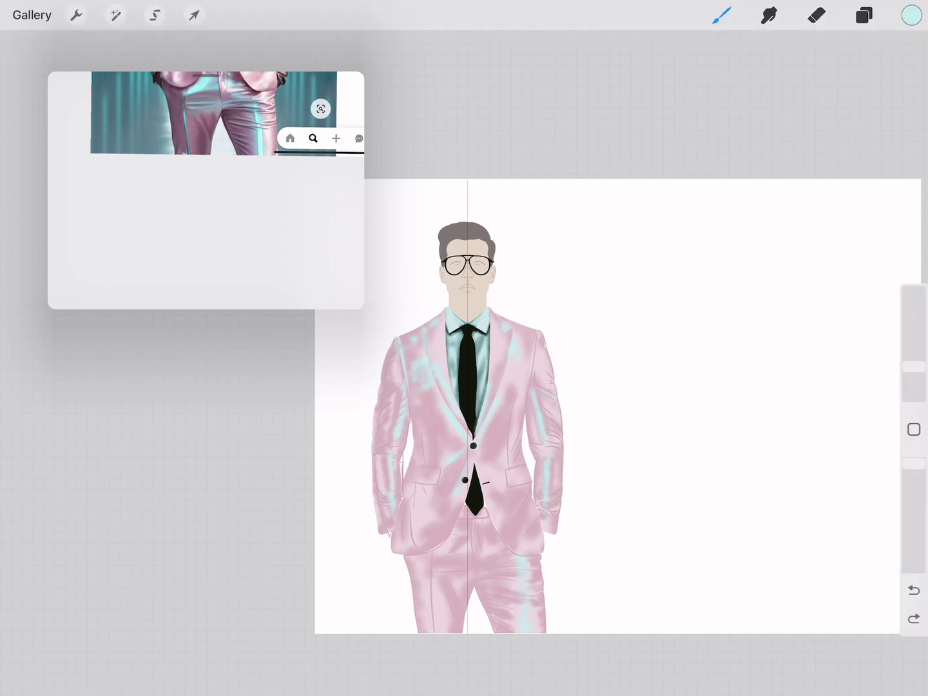
key("ctrl+z")
left_click_drag(428, 629, 438, 620)
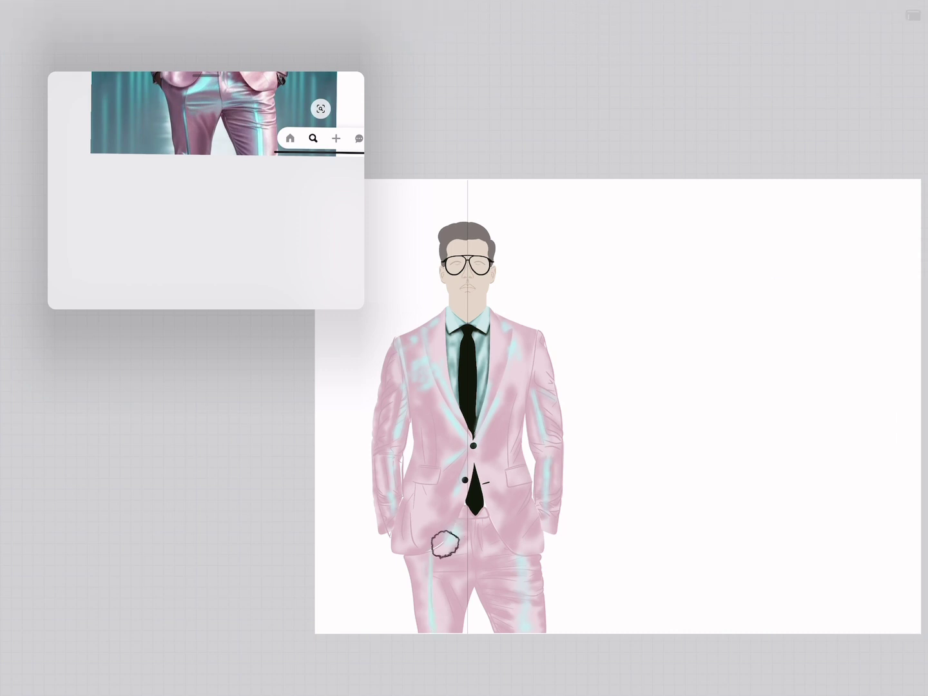
left_click_drag(206, 193, 191, 303)
key("ctrl+f")
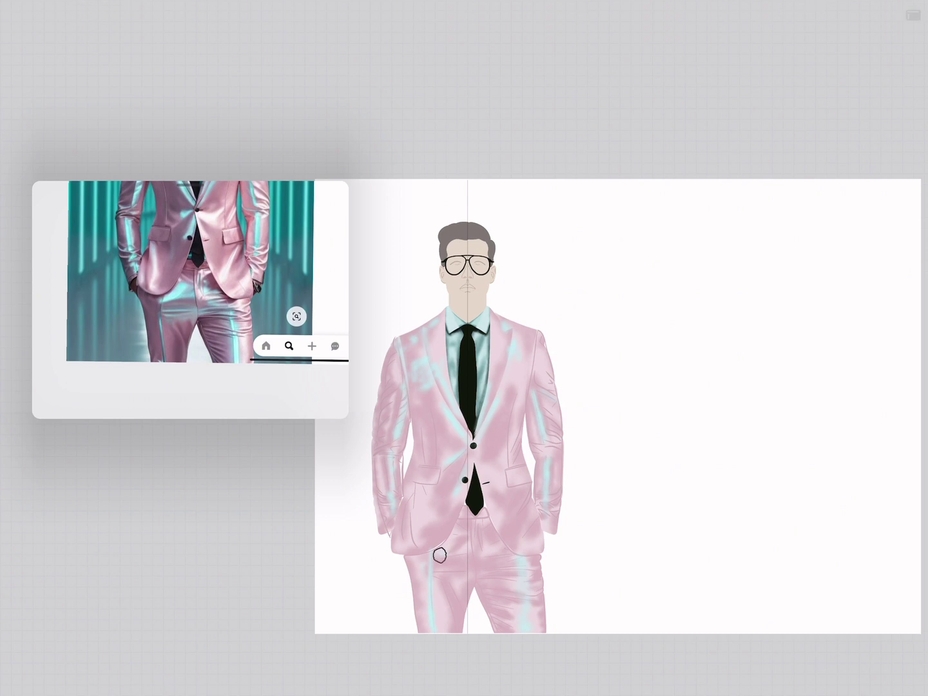
key("ctrl+z")
key("ctrl+z")
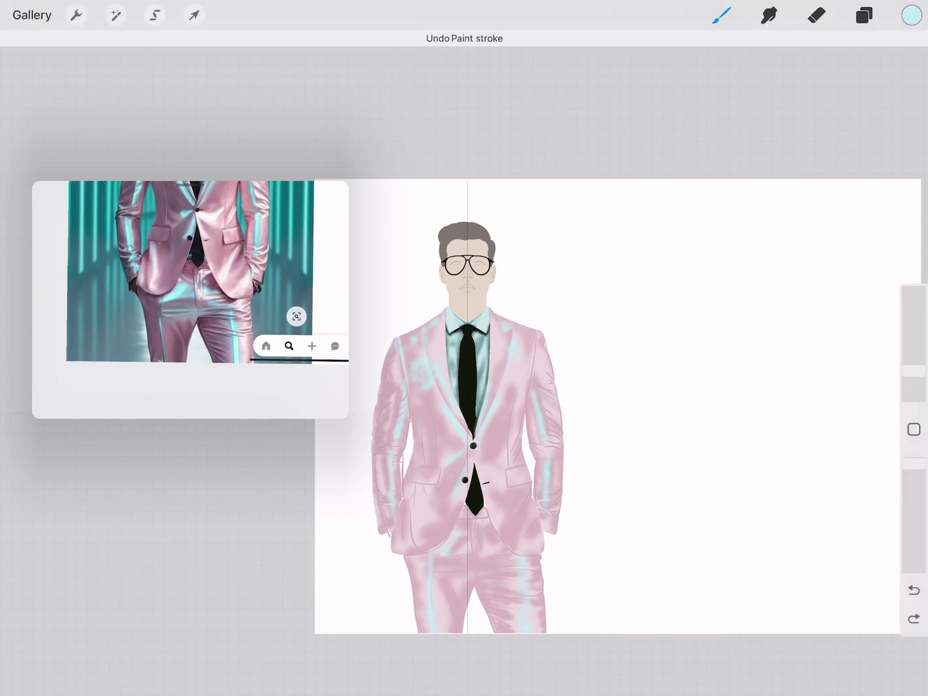
key("ctrl+z")
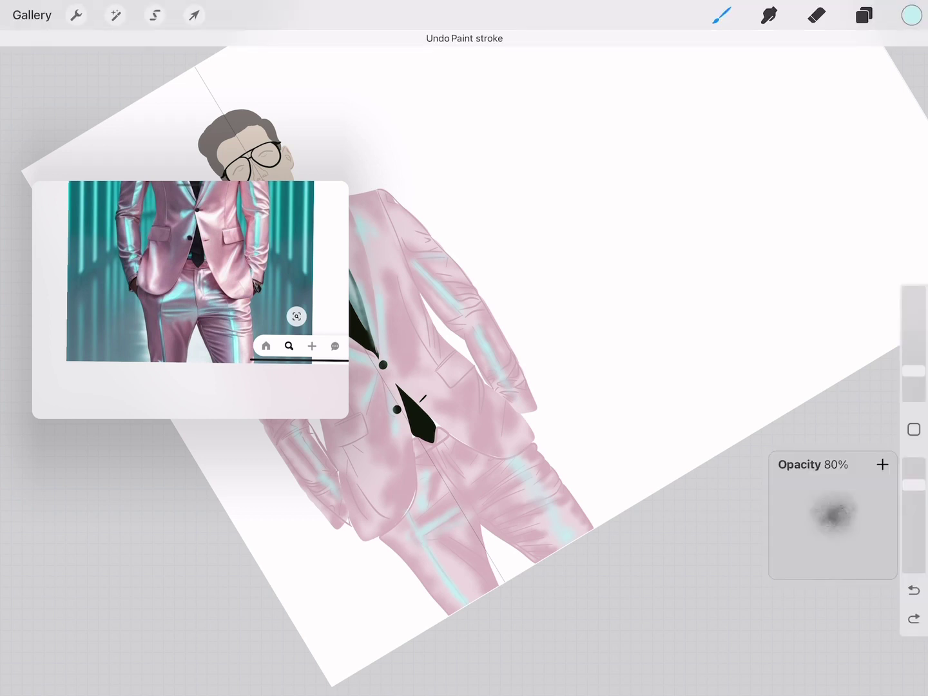
key("ctrl+z")
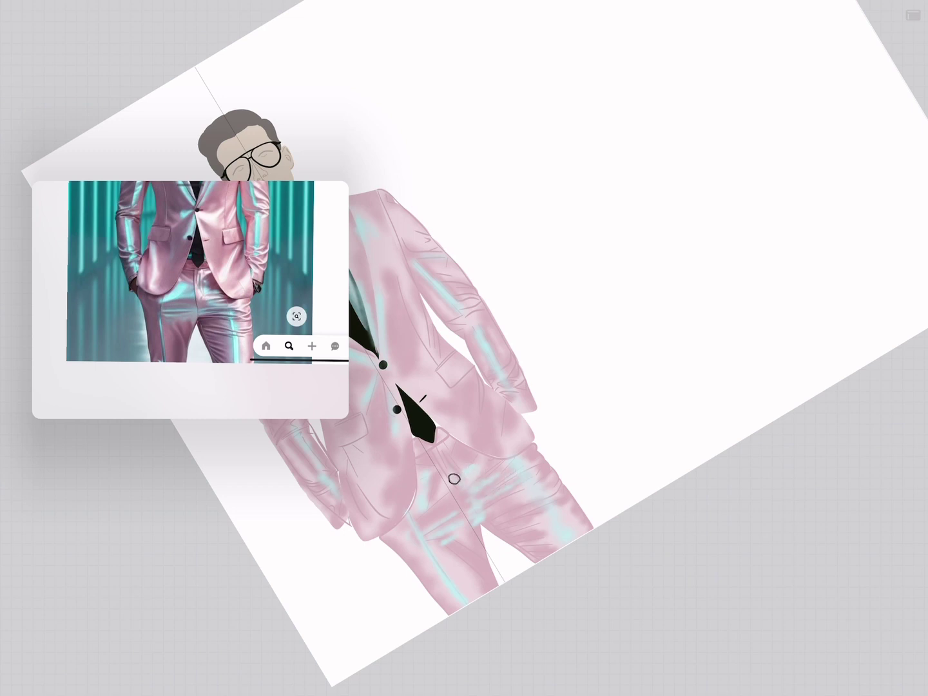
key("ctrl+f")
key("ctrl+0")
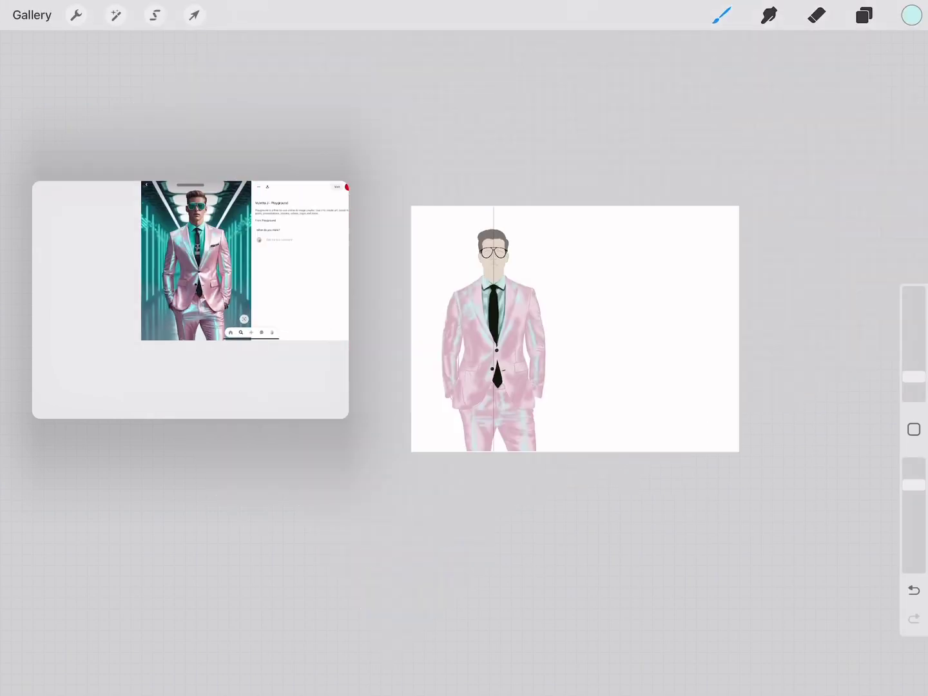
Sample white from the canvas and airbrush extra highlights around the upper trousers and crotch
scroll(452, 322, "up", 5)
key("ctrl+f")
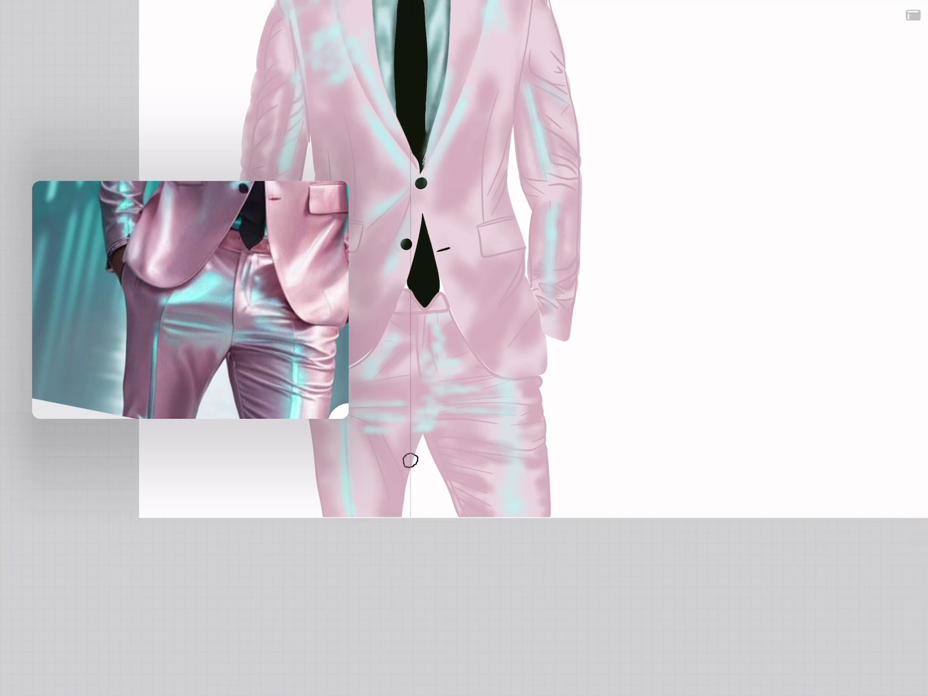
key("ctrl+f")
scroll(580, 309, "down", 5)
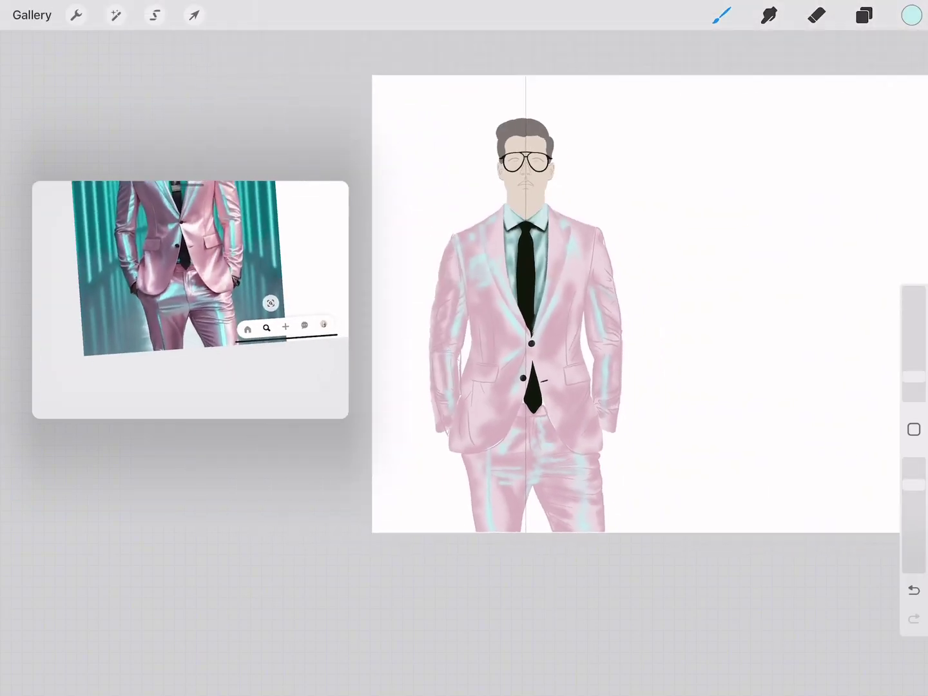
scroll(190, 270, "up", 3)
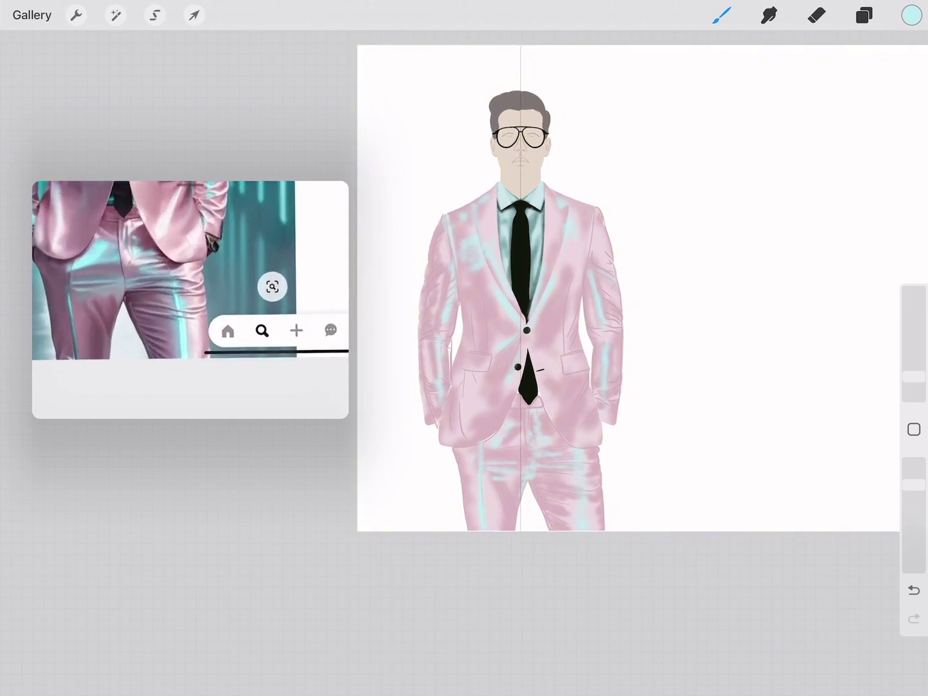
left_click(773, 305)
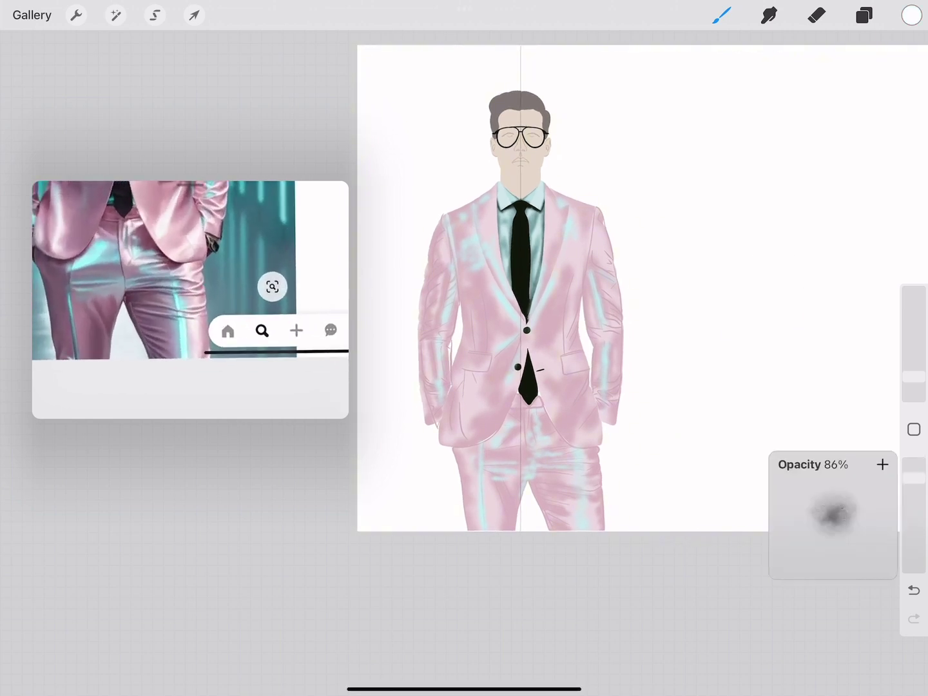
left_click(863, 14)
left_click(864, 15)
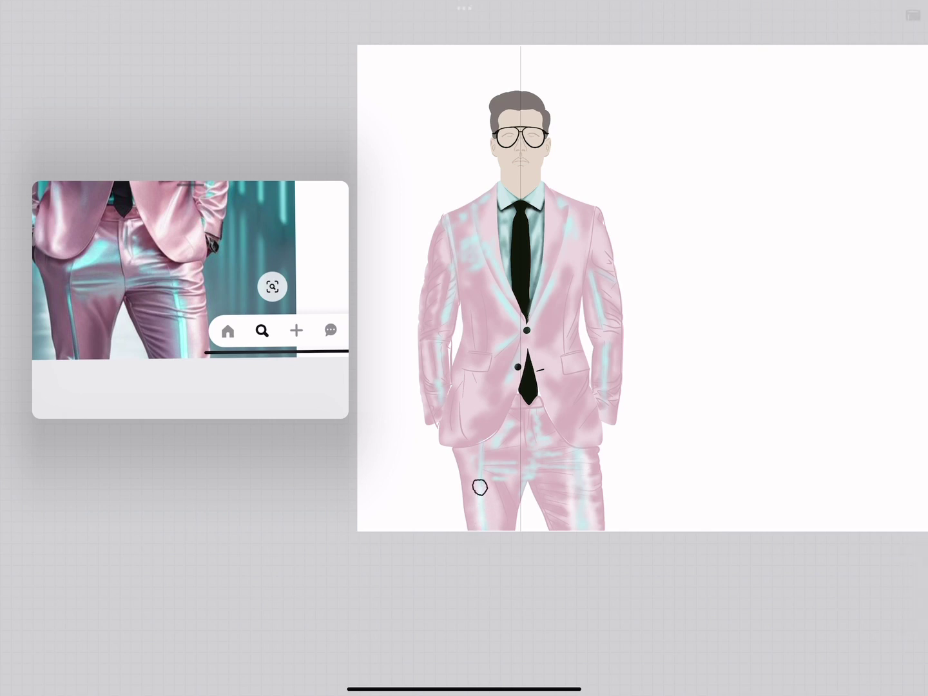
key("super+0")
key("super+0")
key("super+0")
key("super+0")
key("super+0")
key("super+0")
key("super+0")
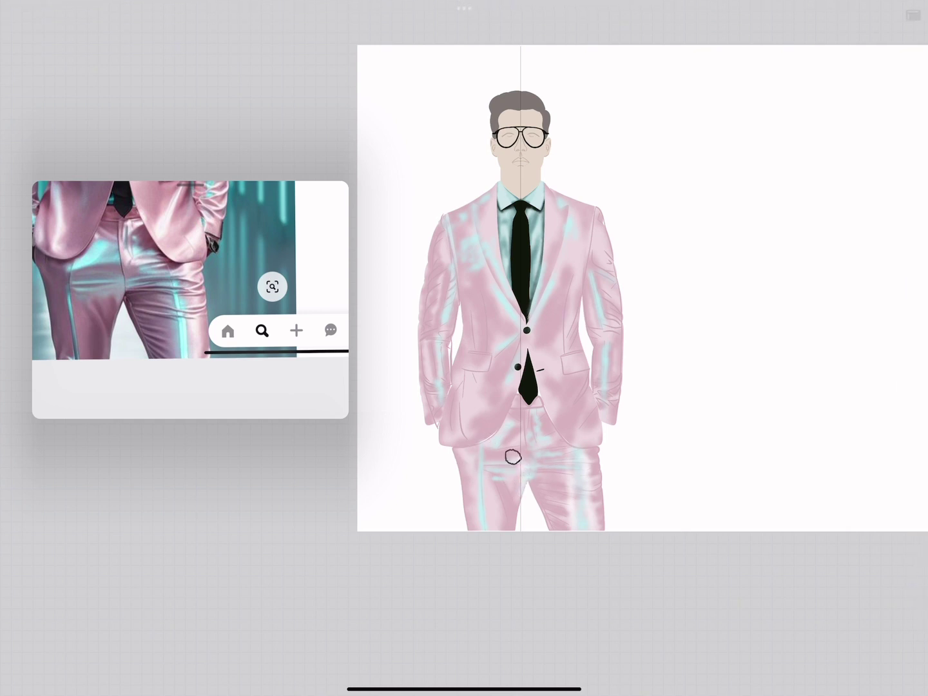
key("super+0")
key("super+z")
left_click(911, 14)
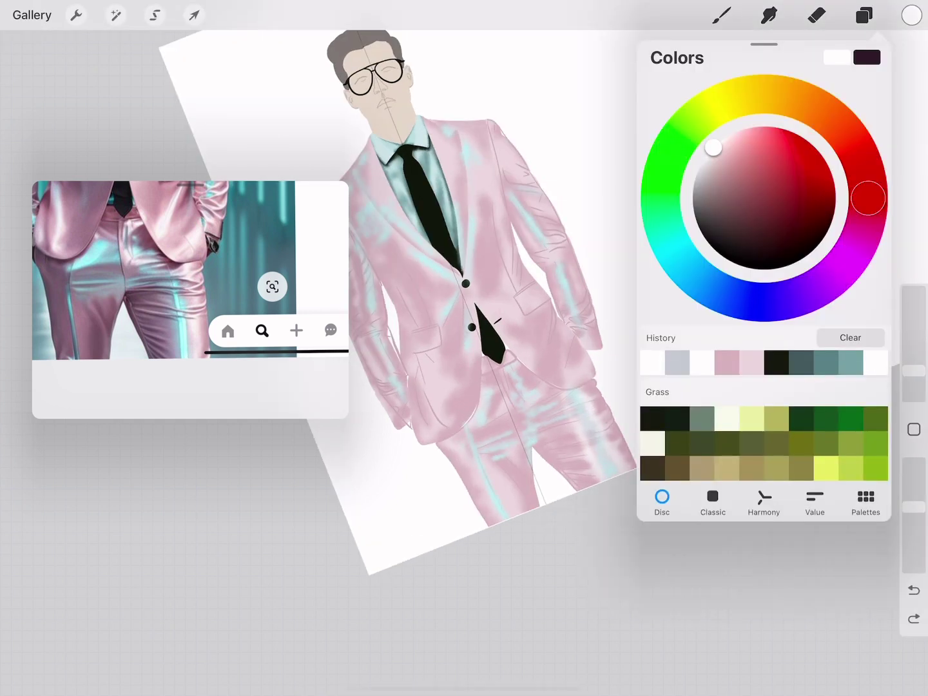
Sample light cyan from the suit and undo the recent test strokes
left_click(605, 436)
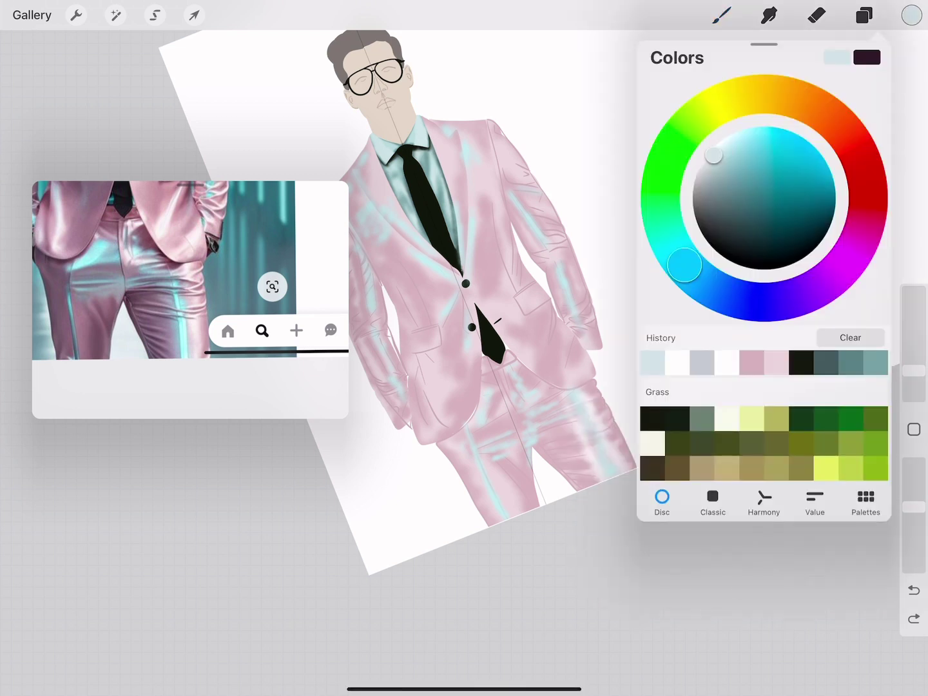
left_click(911, 14)
key("super+0")
key("super+0")
key("super+z")
left_click(911, 15)
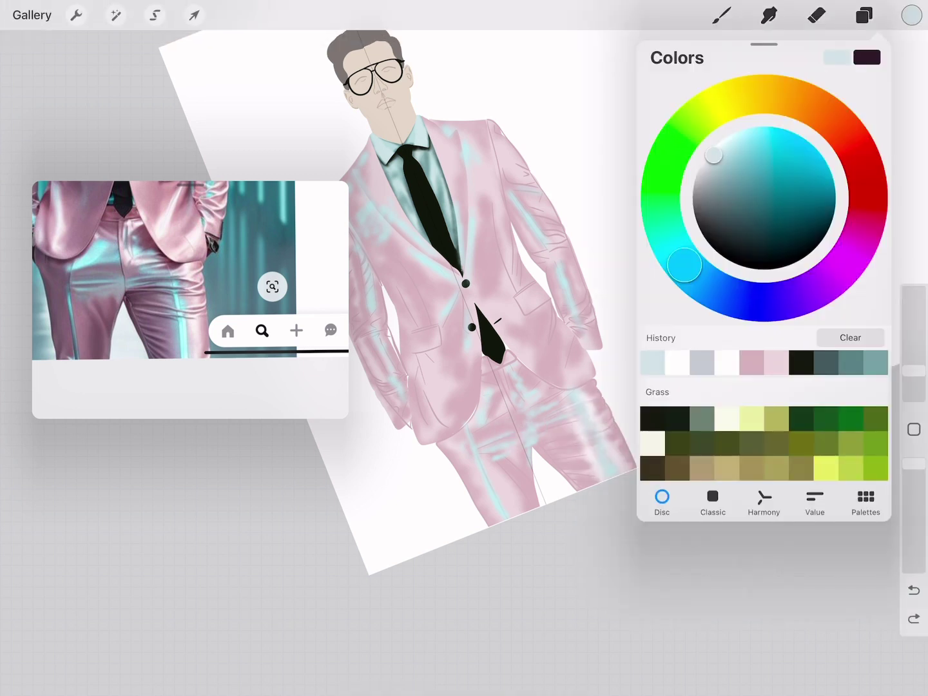
key("super+0")
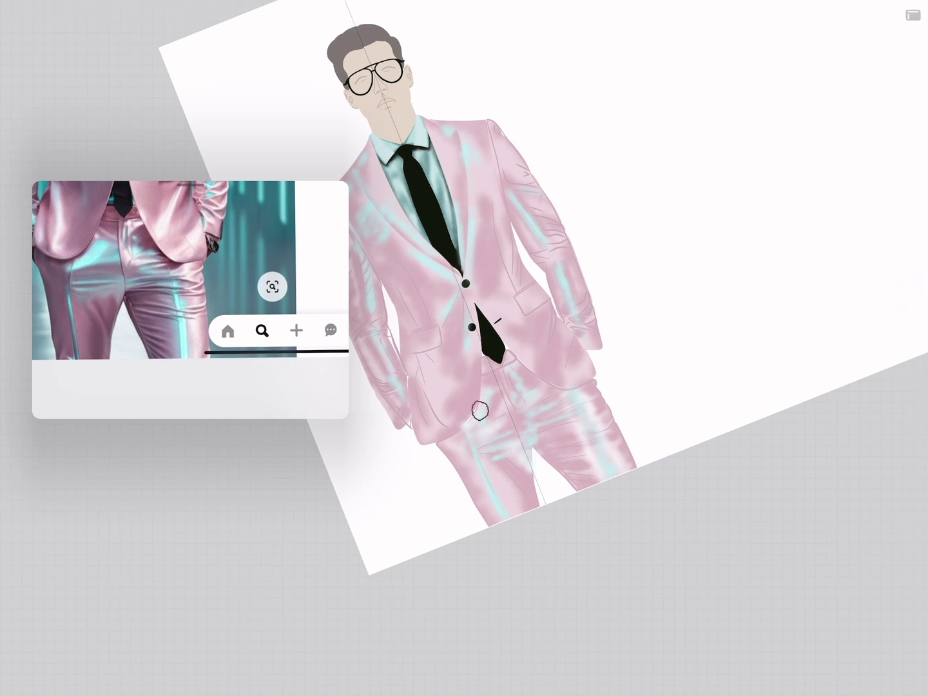
key("super+0")
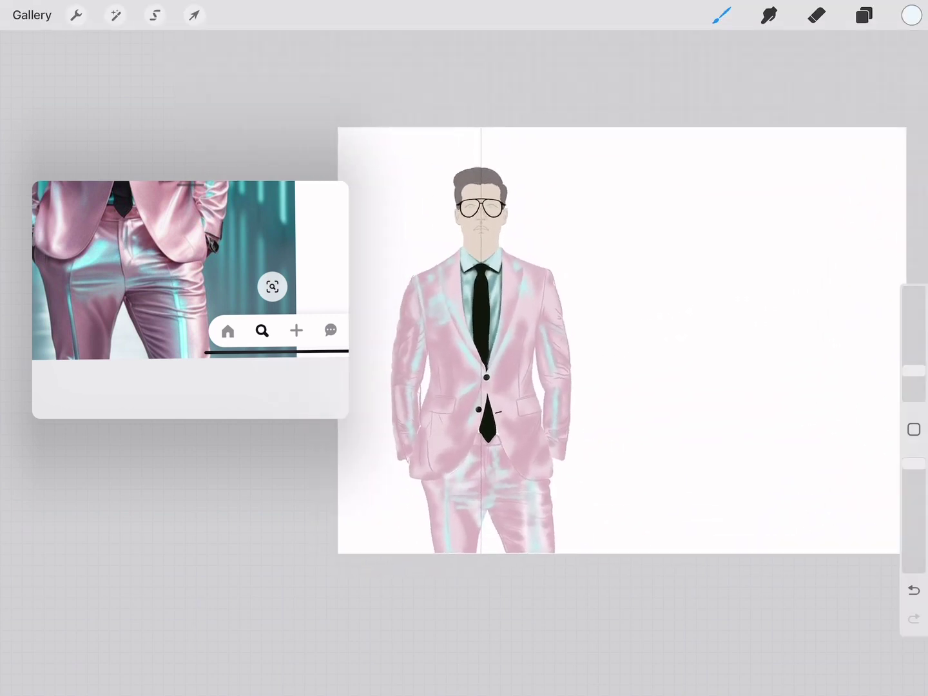
Zoom in on the figure, undo stray strokes, and make Layer 17 active
left_click_drag(190, 190, 193, 297)
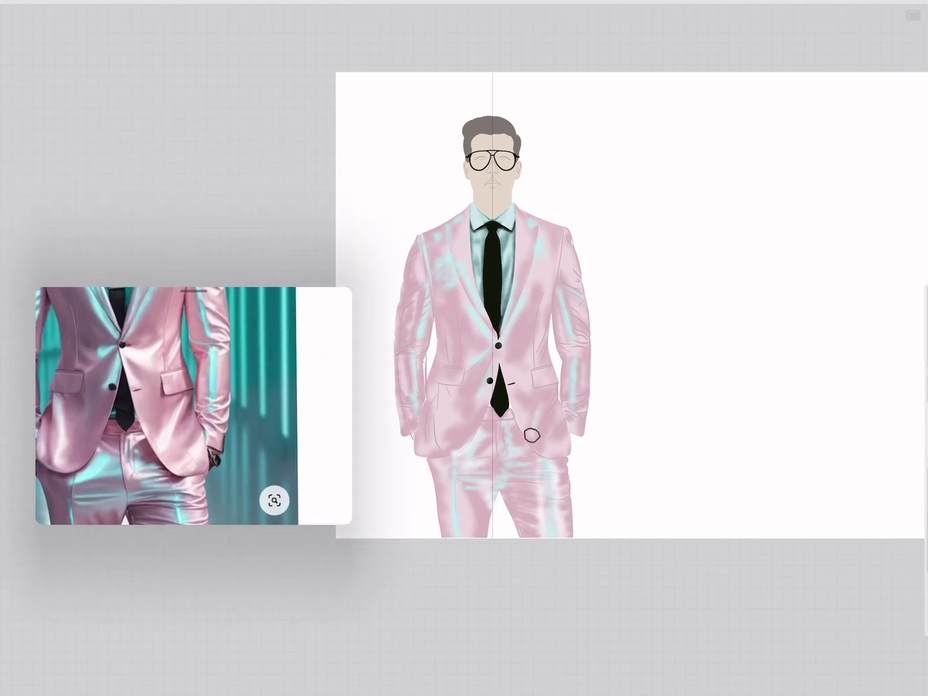
left_click(913, 589)
left_click(913, 370)
left_click_drag(536, 393, 552, 412)
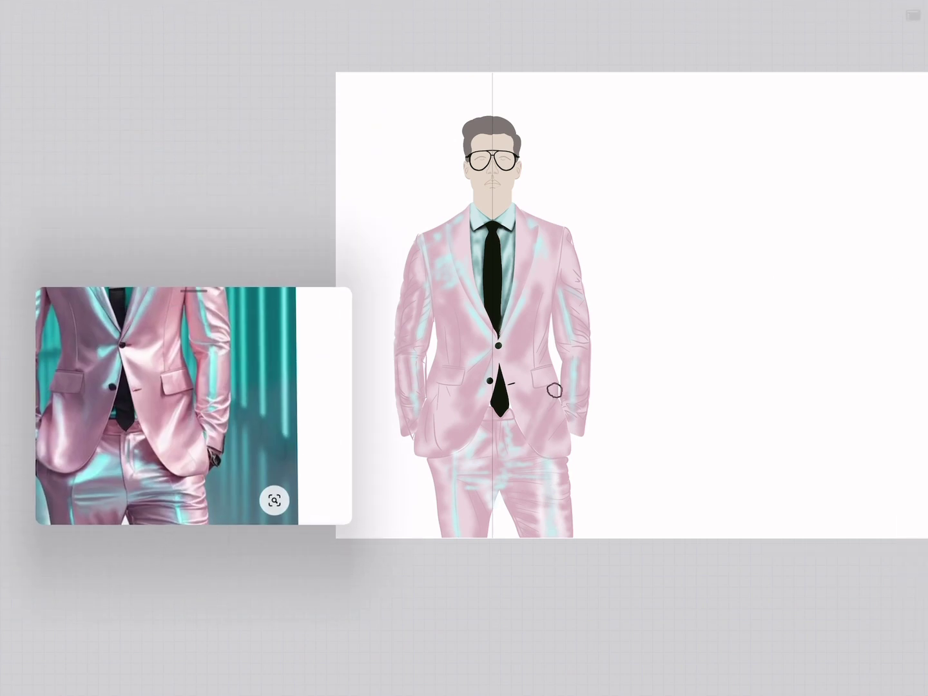
key("ctrl+z")
left_click(864, 15)
left_click(721, 572)
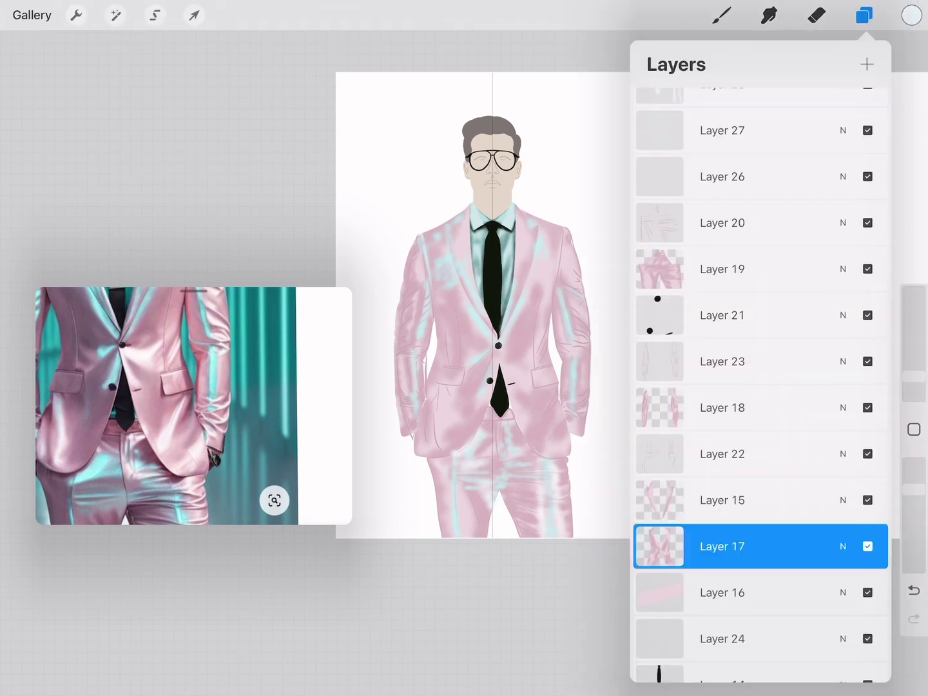
Try Smudge blending on the jacket, revert all smudge and paint strokes, leaving muted pink active
left_click(722, 15)
key("super+0")
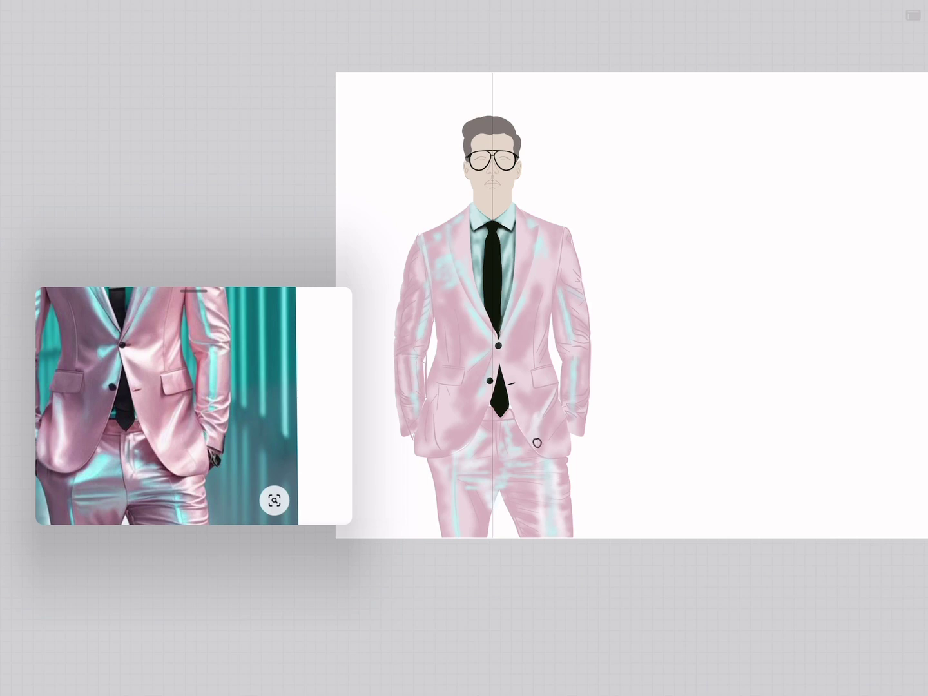
key("super+0")
key("ctrl+z")
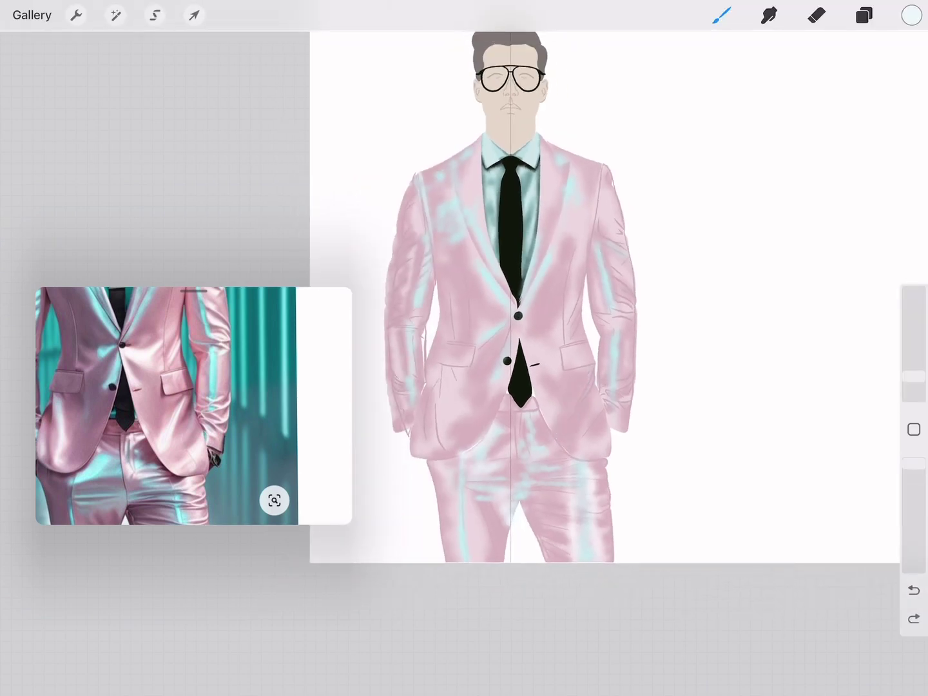
scroll(578, 392, "up", 3)
key("super+0")
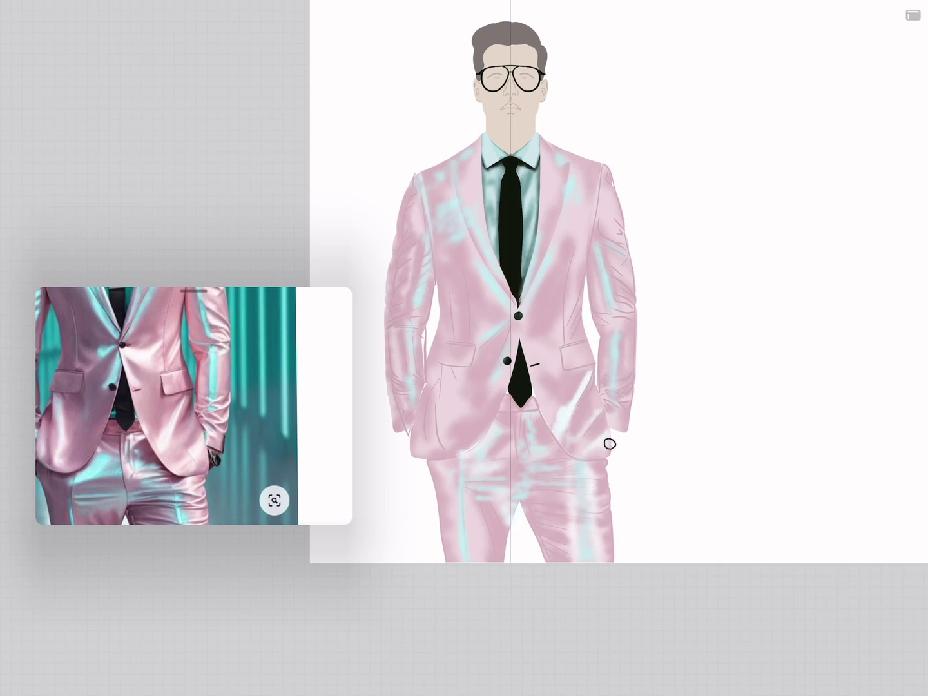
key("s")
key("ctrl+z")
key("super+0")
key("super+0")
key("ctrl+z")
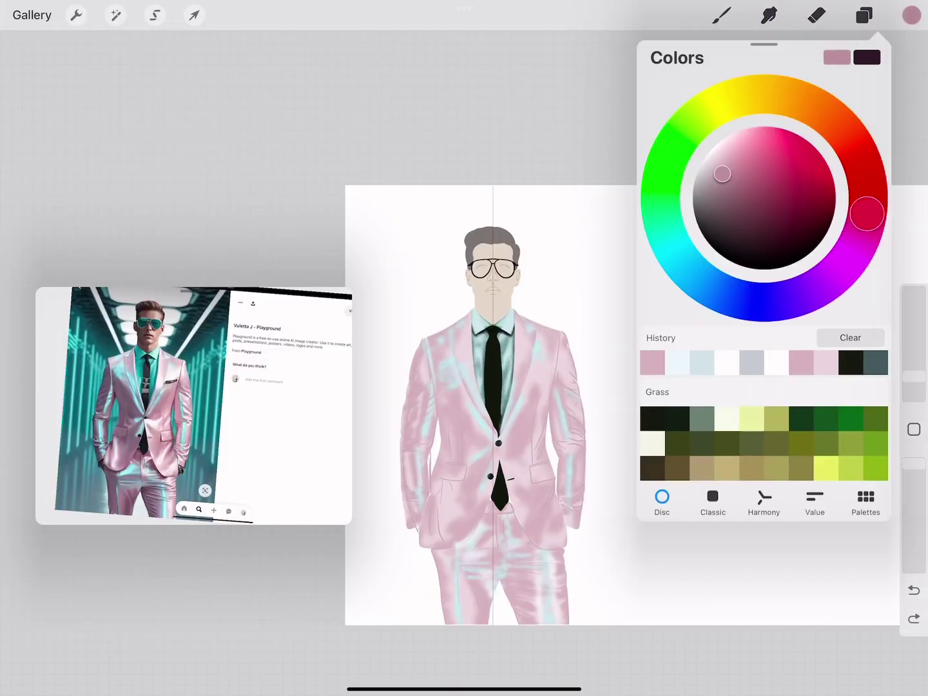
left_click(434, 392)
Paint mauve shading down the jacket's left chest and front, undoing and redoing misses
key("super+0")
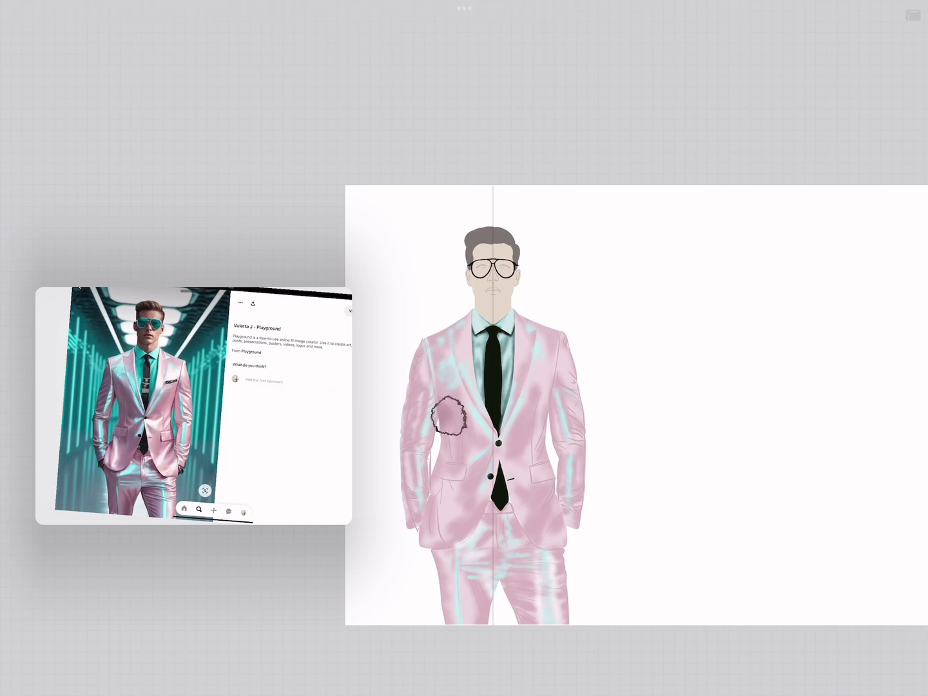
left_click_drag(438, 400, 444, 477)
key("super+z")
key("super+0")
scroll(193, 406, "up", 5)
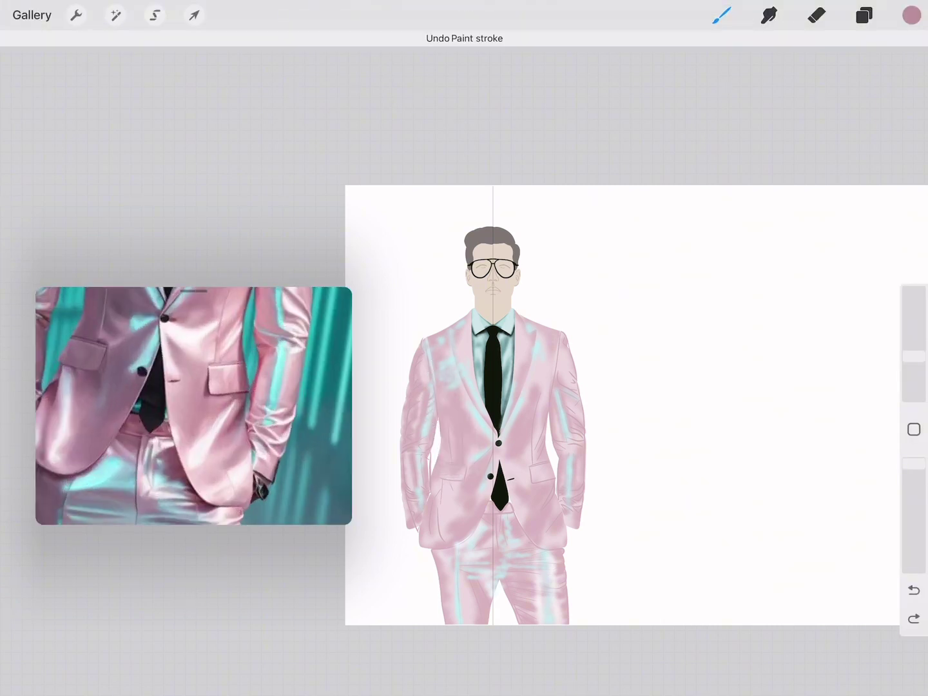
scroll(193, 406, "down", 5)
key("super+shift+z")
key("super+0")
mouse_move(444, 410)
left_mouse_down()
mouse_move(437, 483)
mouse_move(447, 450)
left_mouse_up()
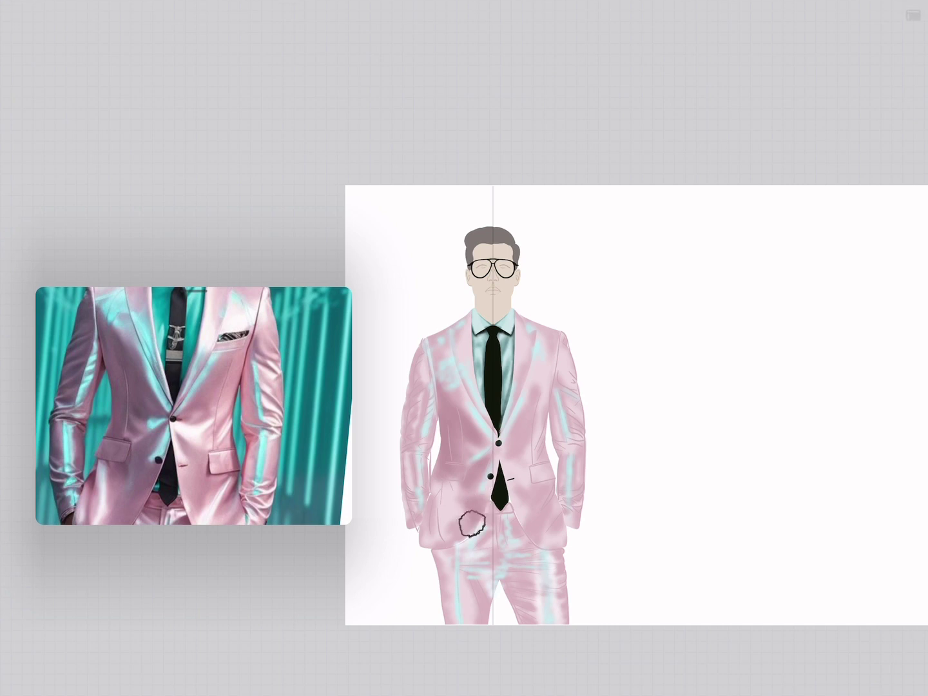
Shade down the jacket front and breast, undoing stray dabs beside the lower button
key("super+0")
key("super+0")
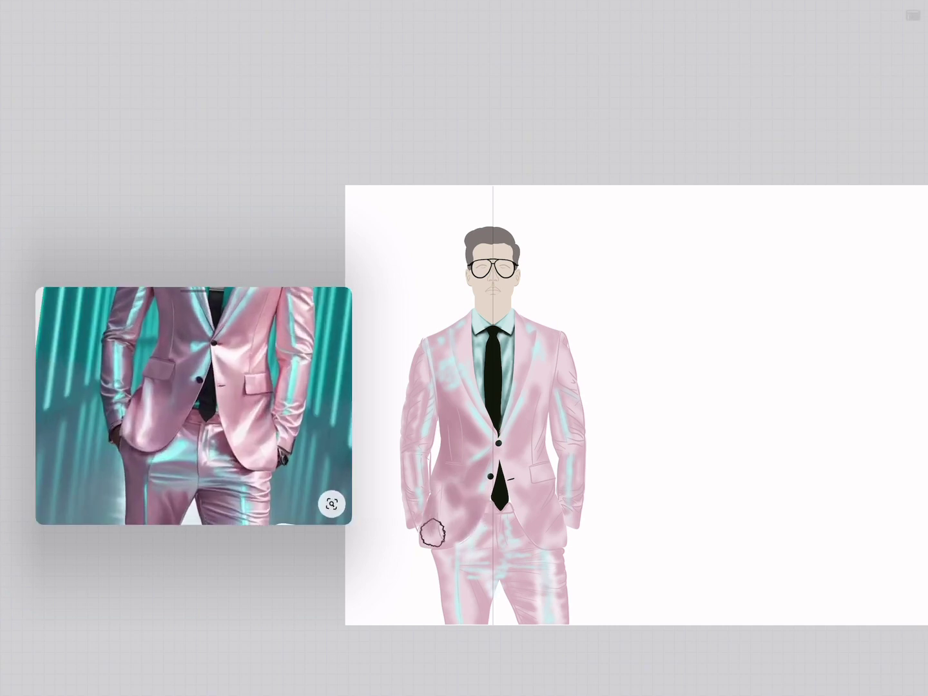
key("super+0")
key("super+0")
key("super+0")
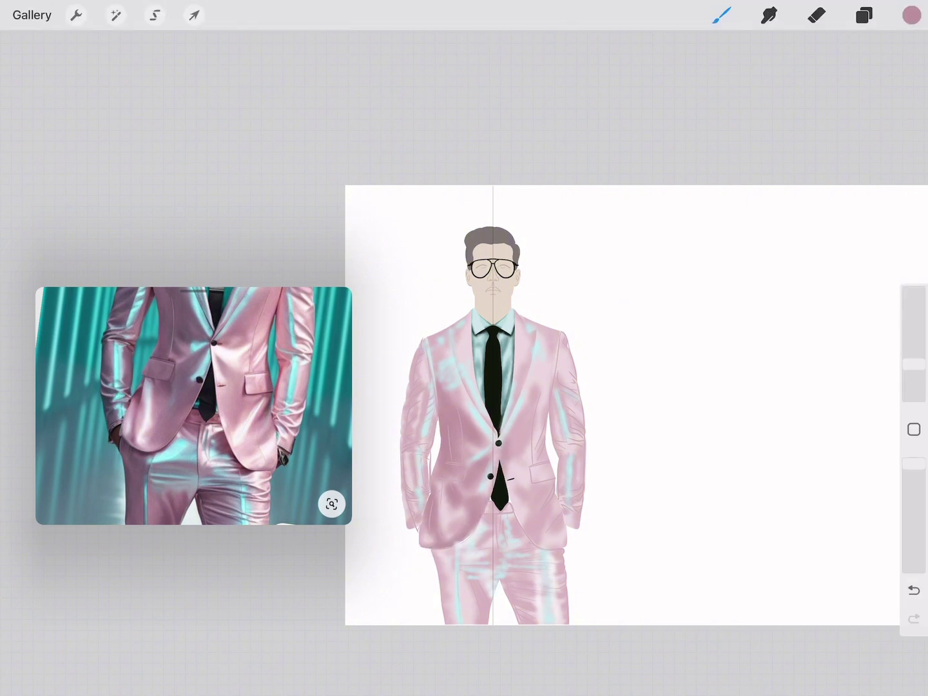
left_click_drag(167, 361, 212, 451)
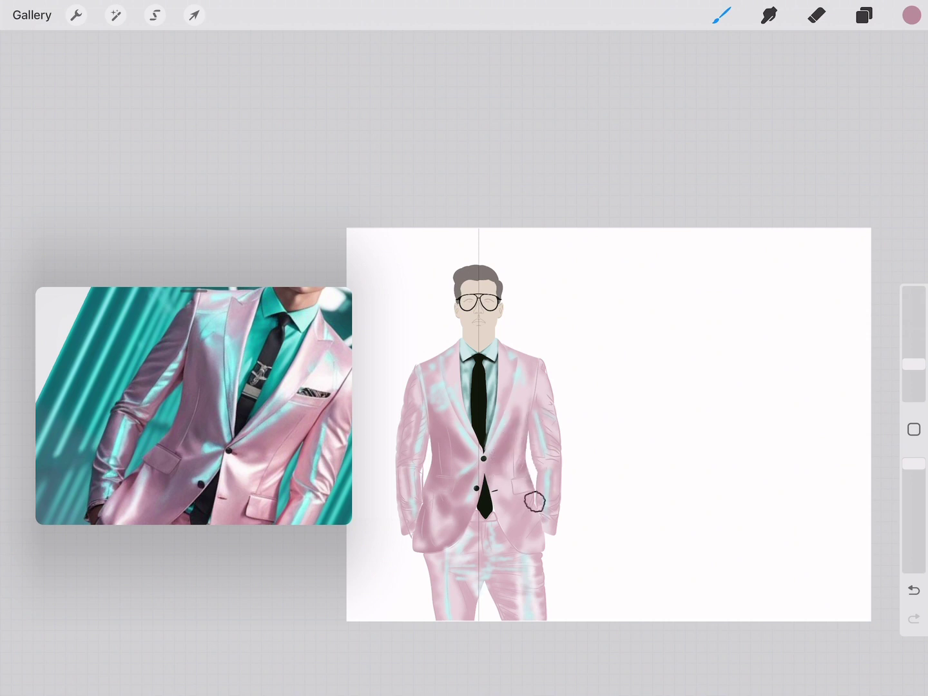
left_click_drag(226, 418, 193, 359)
left_click_drag(193, 406, 193, 374)
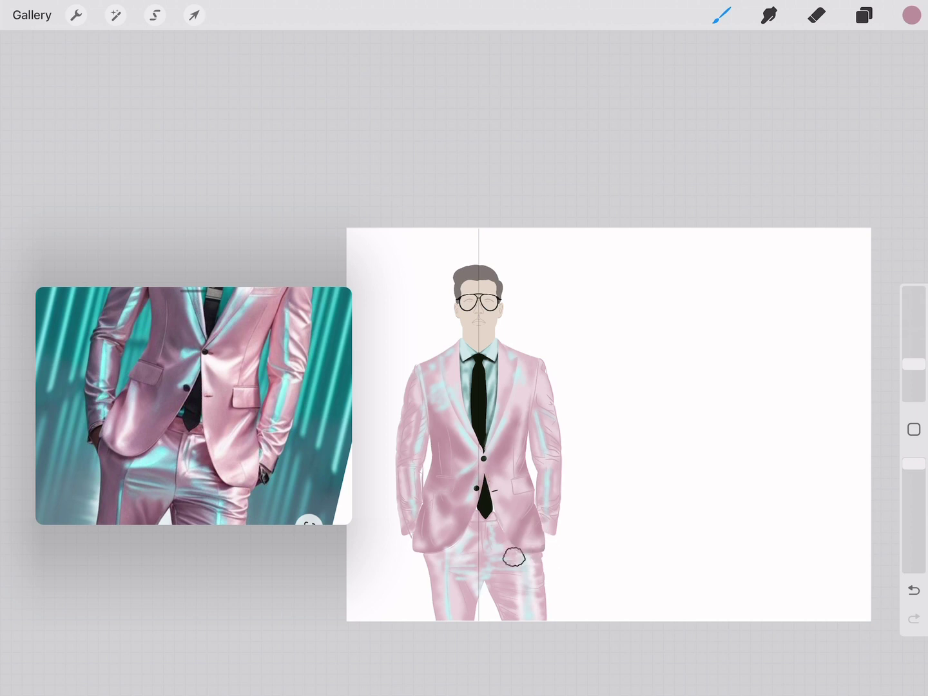
left_click_drag(511, 481, 510, 482)
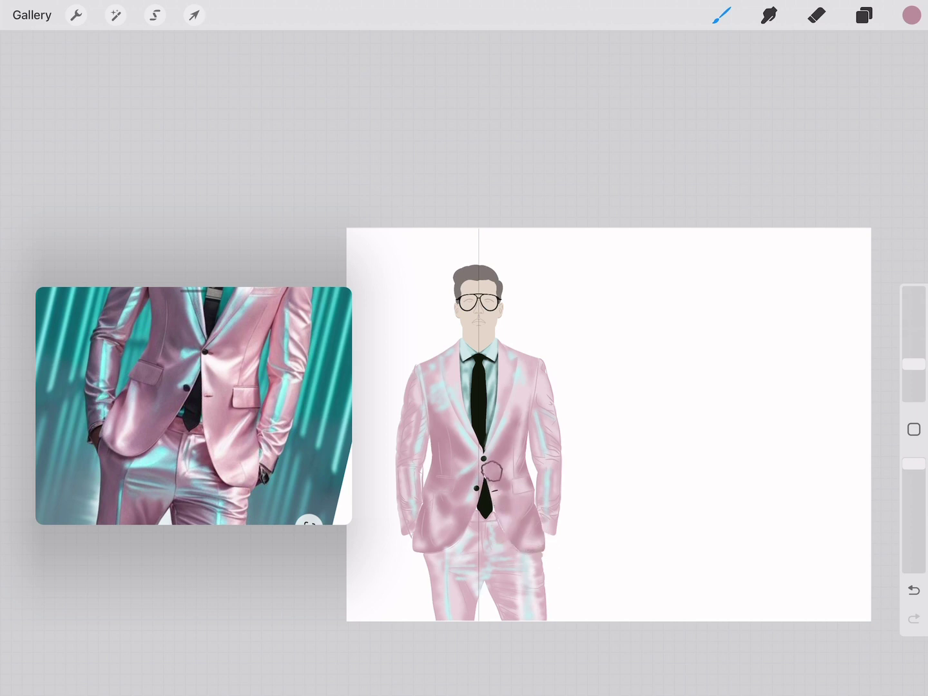
key("ctrl+z")
left_click_drag(511, 488, 511, 488)
key("ctrl+z")
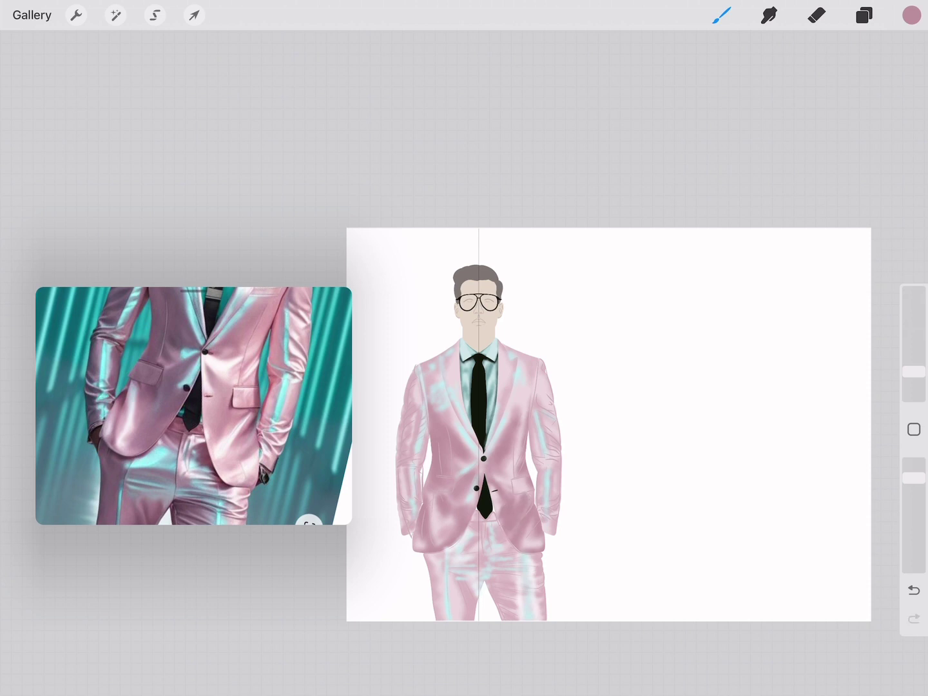
left_click_drag(193, 361, 193, 426)
left_click_drag(537, 369, 535, 370)
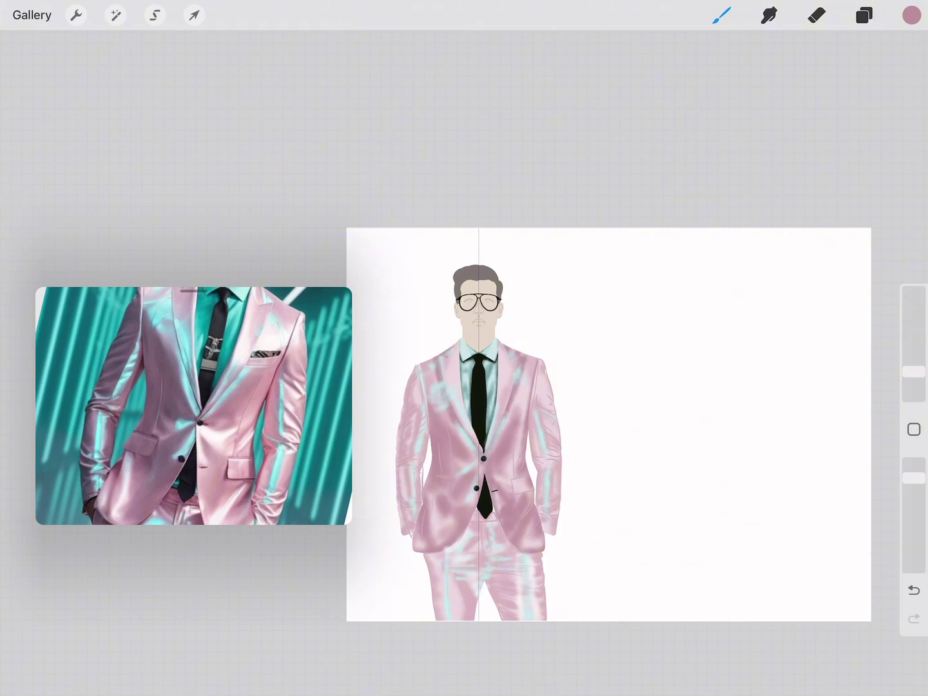
Pick a darker mauve pink as the painting colour
left_click(911, 15)
left_click(723, 172)
left_click(912, 15)
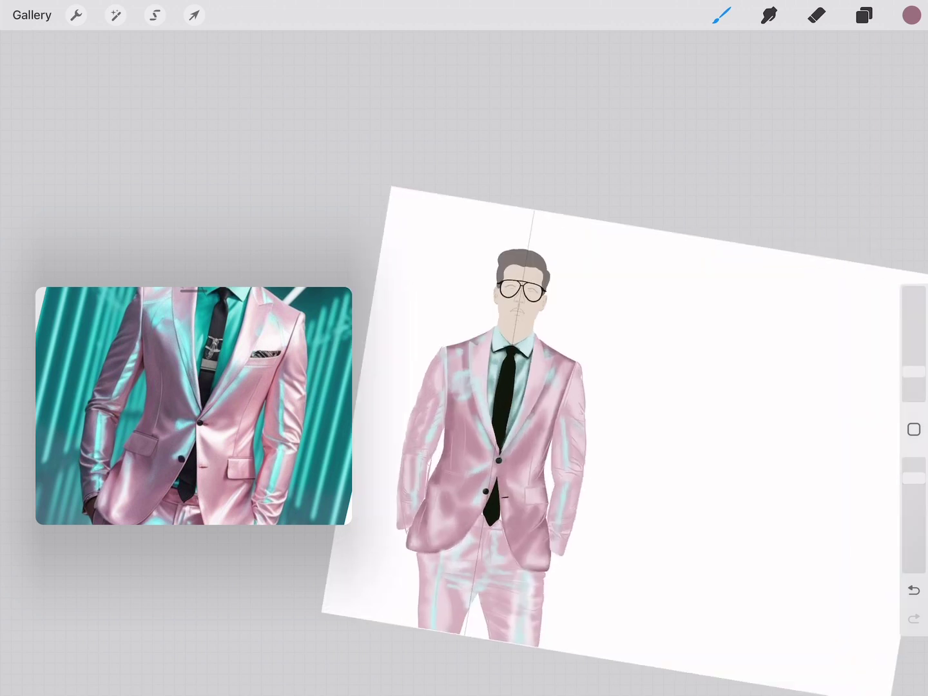
Shade near the jacket's right pocket, undoing stray strokes on the left pocket and button
left_click(471, 449)
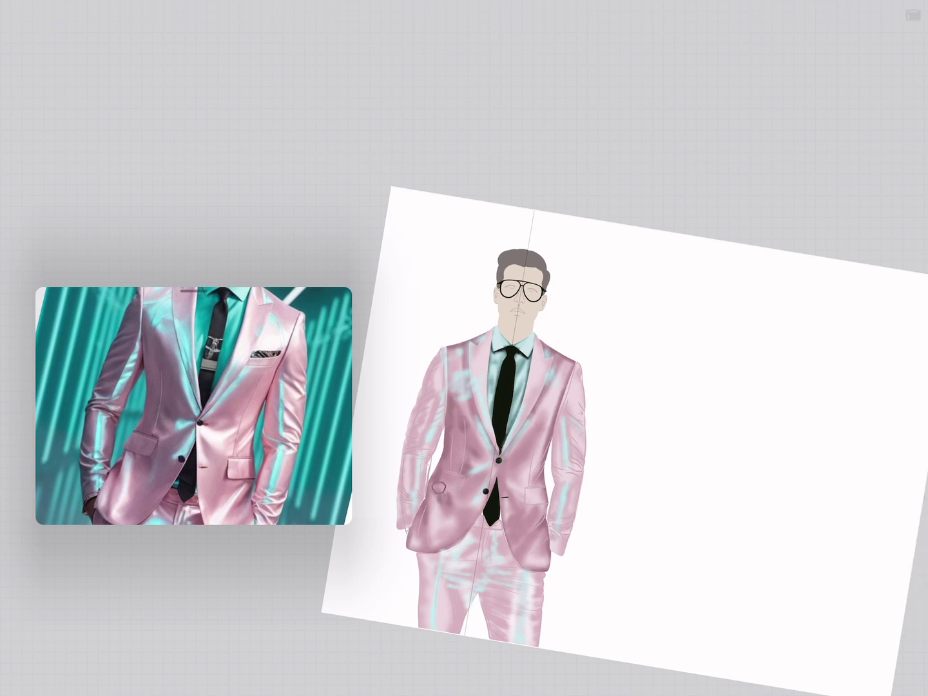
scroll(579, 386, "up", 3)
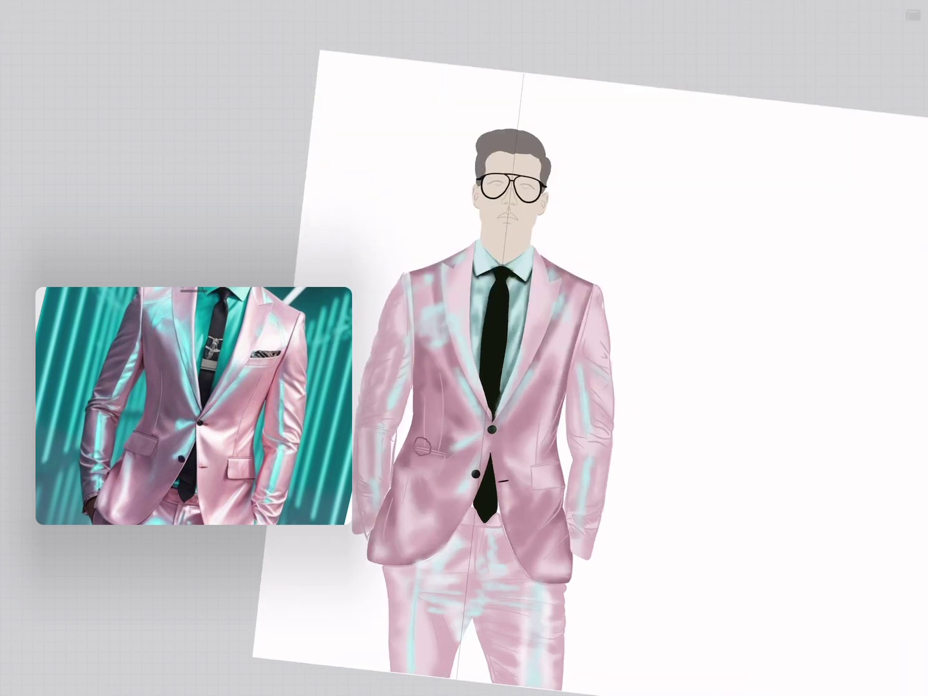
key("ctrl+z")
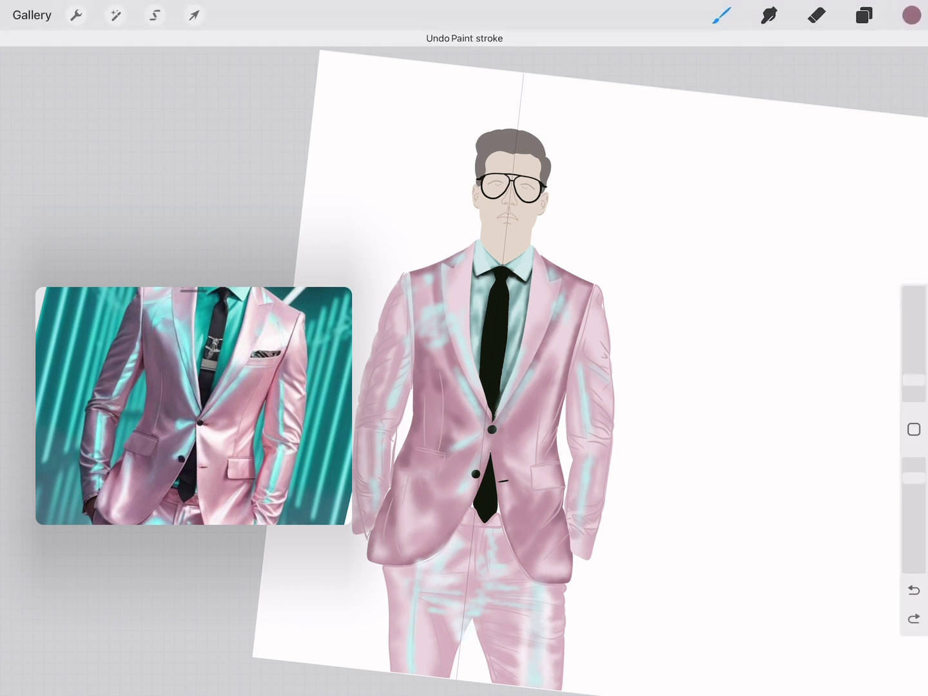
left_click_drag(528, 460, 559, 482)
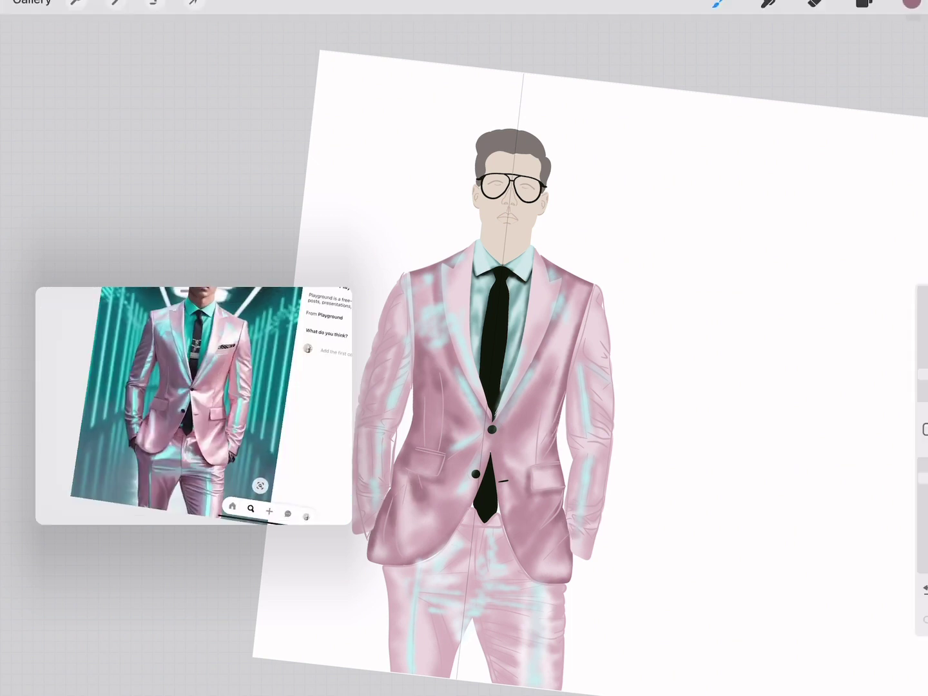
left_click_drag(493, 413, 496, 451)
key("ctrl+z")
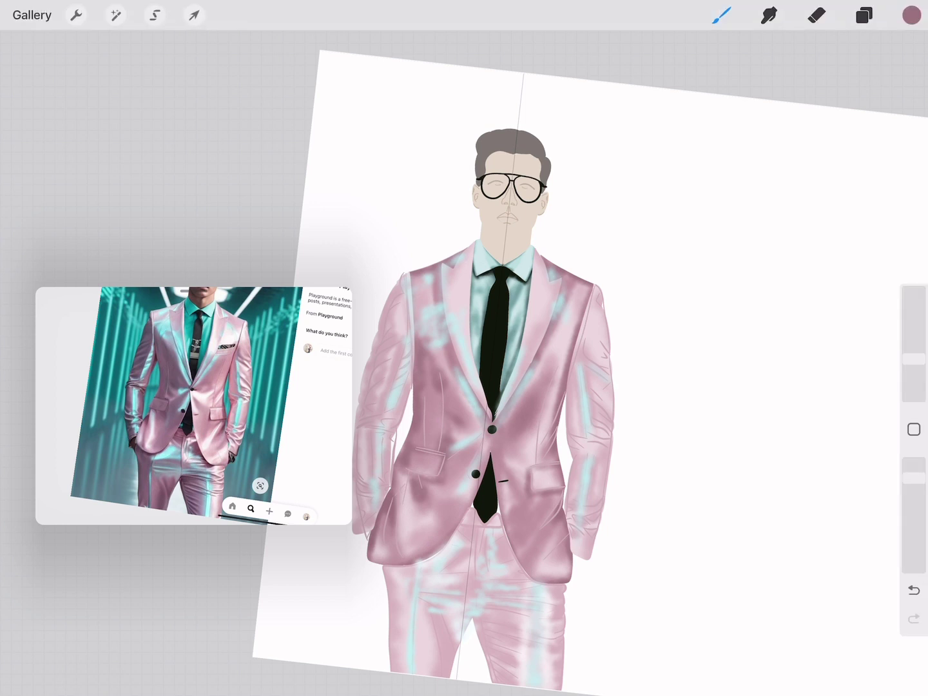
key("ctrl+0")
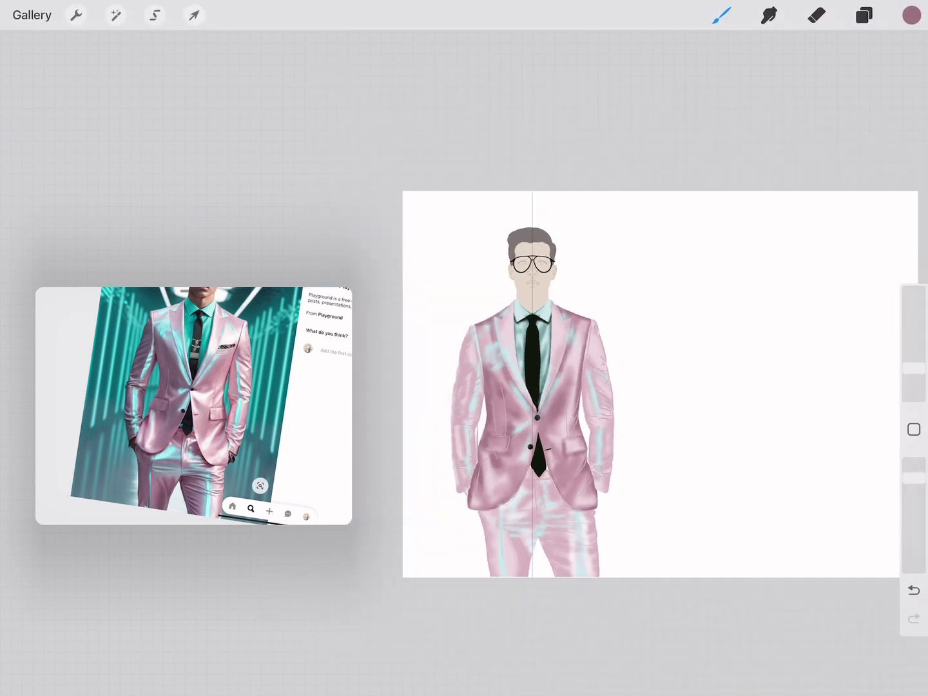
Make Layer 18 the active layer and check the current painting colour
left_click(863, 14)
left_click(704, 244)
left_click(911, 15)
scroll(580, 386, "up", 3)
key("ctrl+f")
Paint fold lines along the right sleeve outline and down the left sleeve edge
mouse_move(559, 532)
left_mouse_down()
mouse_move(570, 452)
mouse_move(556, 304)
left_mouse_up()
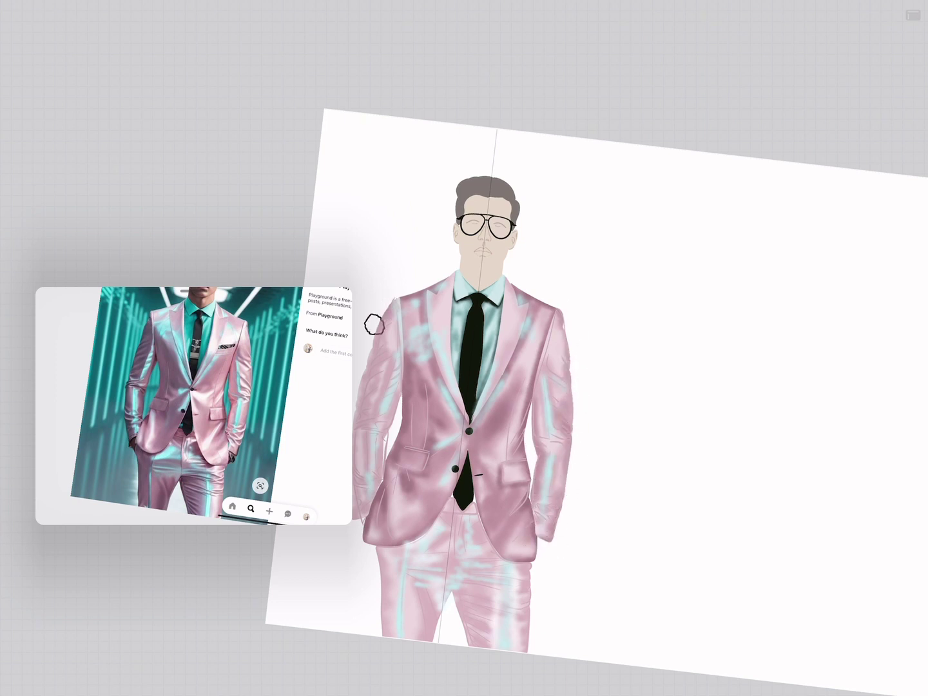
mouse_move(435, 351)
left_mouse_down()
mouse_move(416, 499)
mouse_move(447, 393)
mouse_move(453, 309)
left_mouse_up()
key("ctrl+f")
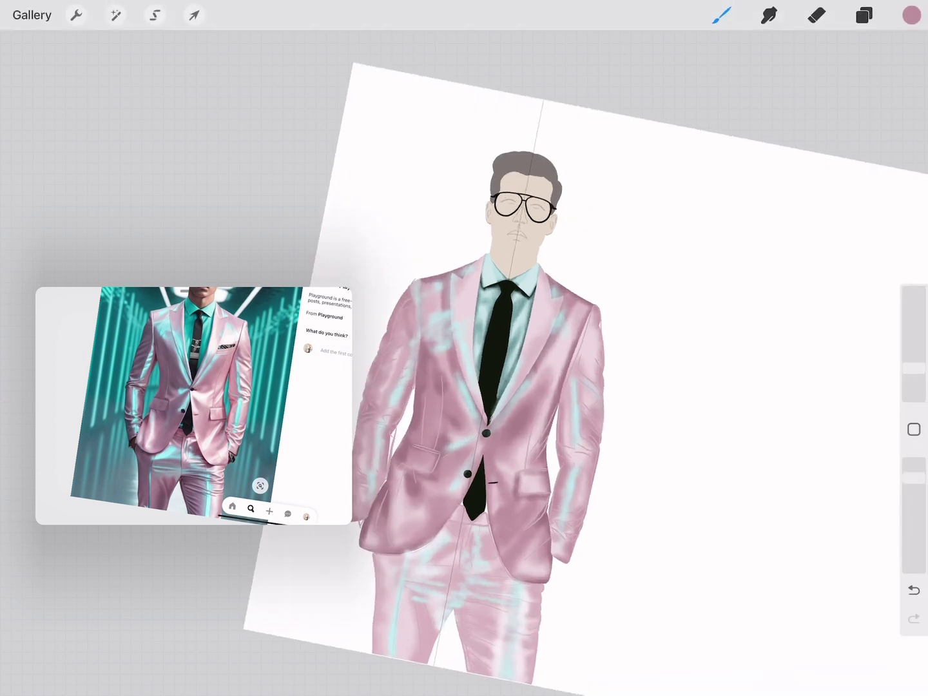
left_click_drag(509, 387, 560, 399)
key("ctrl+f")
left_click_drag(449, 332, 422, 505)
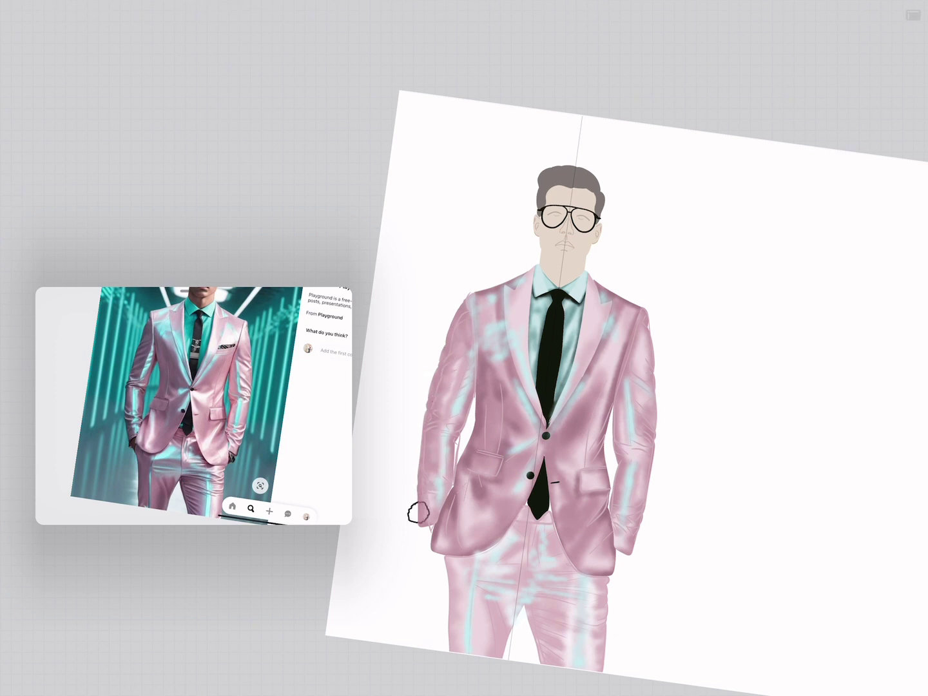
Undo two left-sleeve strokes and reduce the brush size to 4%
left_click(864, 15)
left_click(911, 14)
left_click(721, 15)
key("ctrl+f")
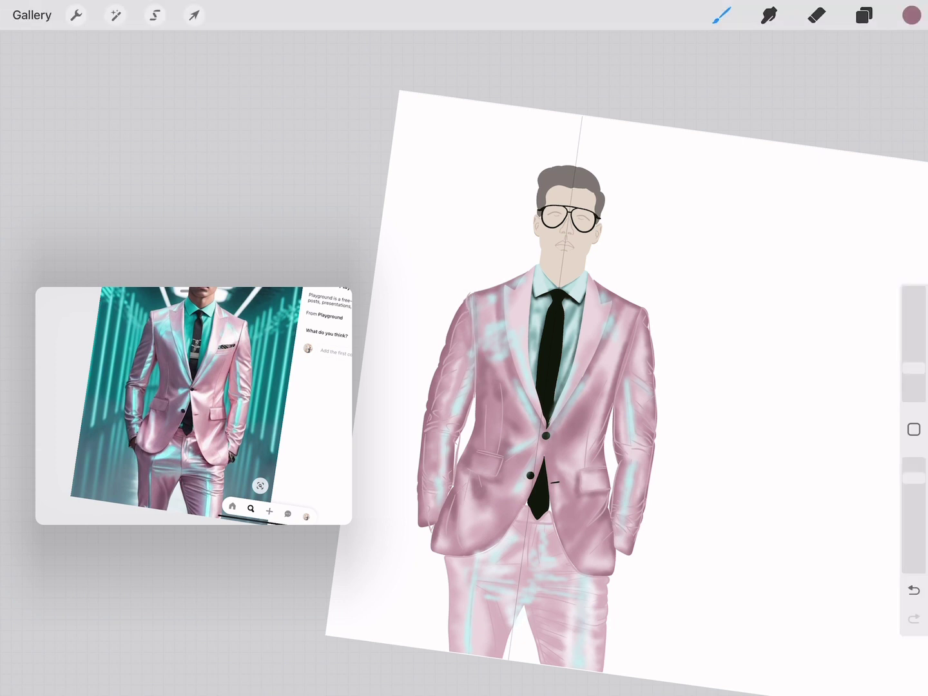
key("ctrl+z")
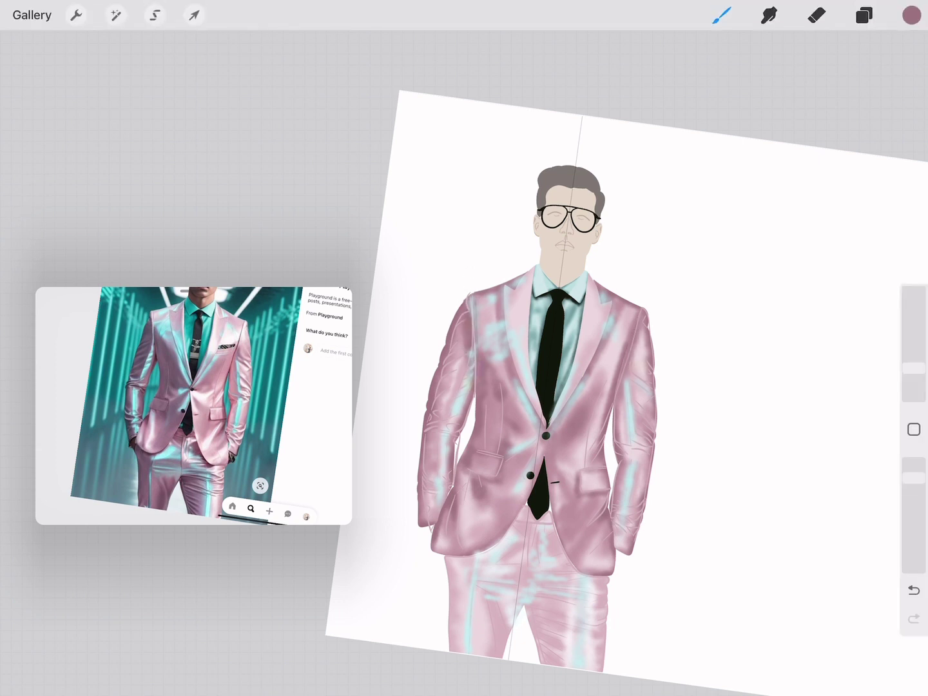
key("ctrl+z")
left_click_drag(914, 368, 914, 377)
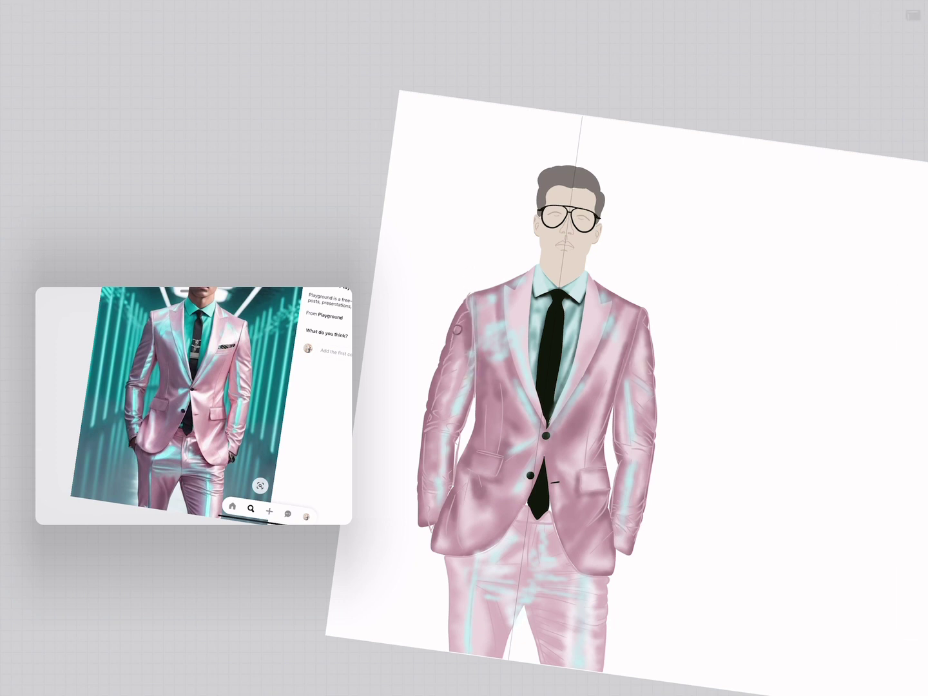
left_click(913, 377)
Paint a light highlight stroke on the left sleeve, then pick a darker shading colour
key("ctrl+f")
key("ctrl+z")
left_click_drag(451, 348, 426, 413)
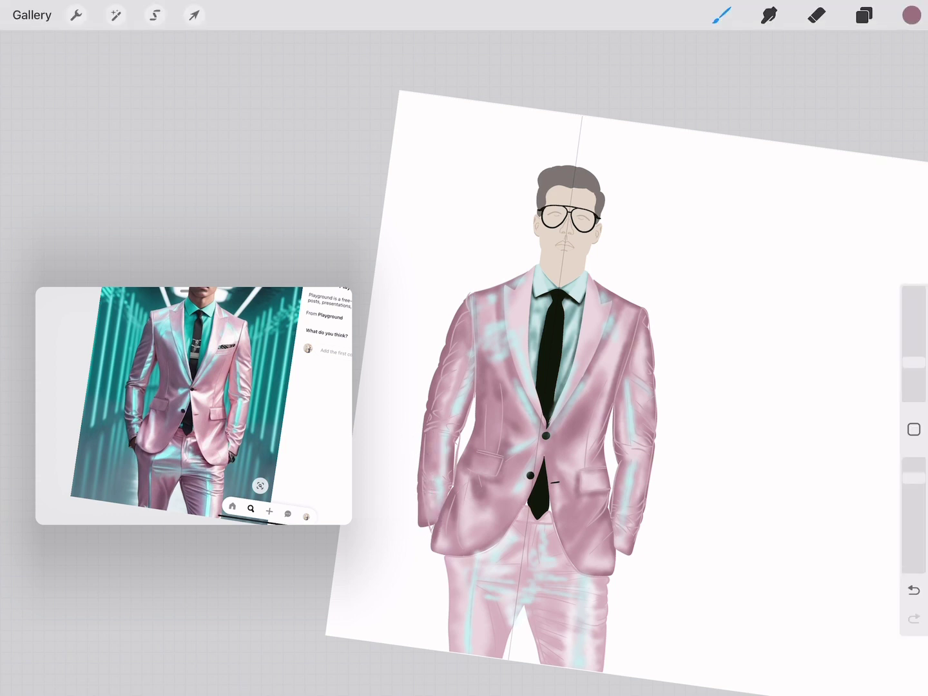
left_click(912, 14)
left_click(721, 207)
left_click(864, 15)
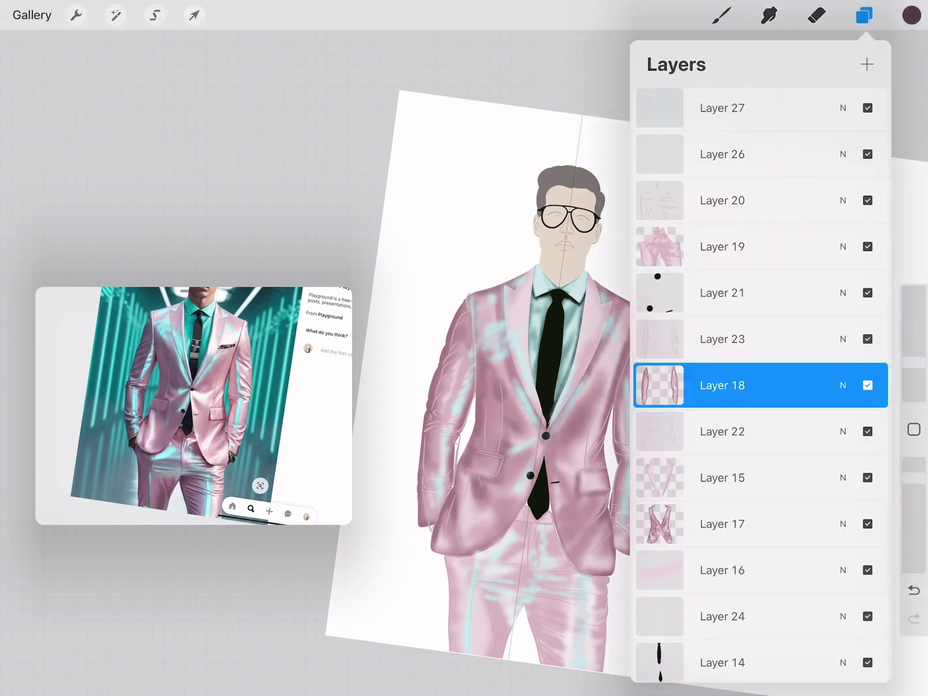
Compare the painting with the reference in full-screen view and undo the last stroke
left_click(721, 15)
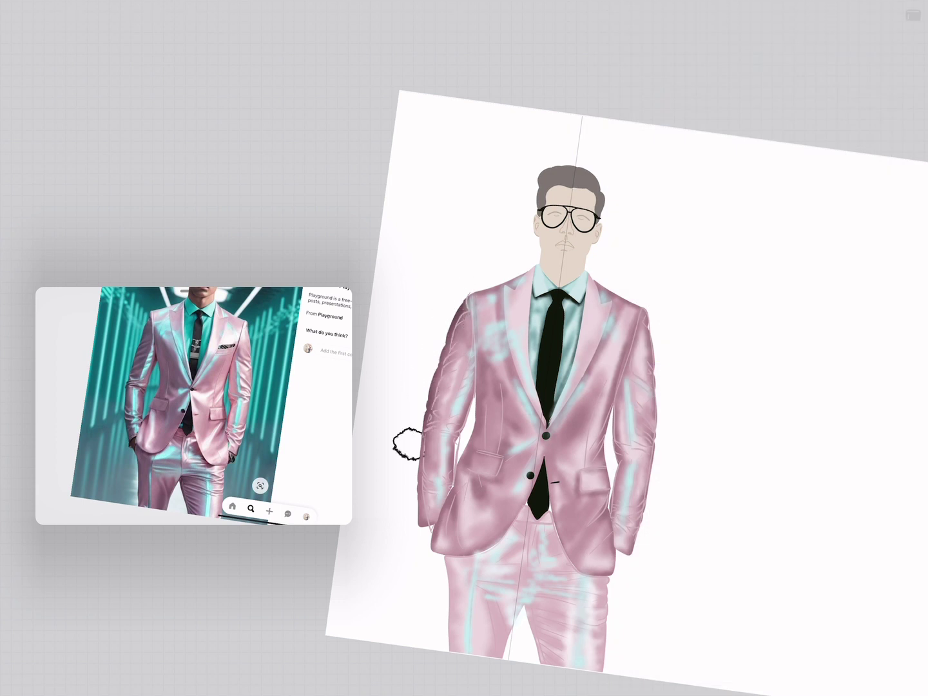
key("ctrl+f")
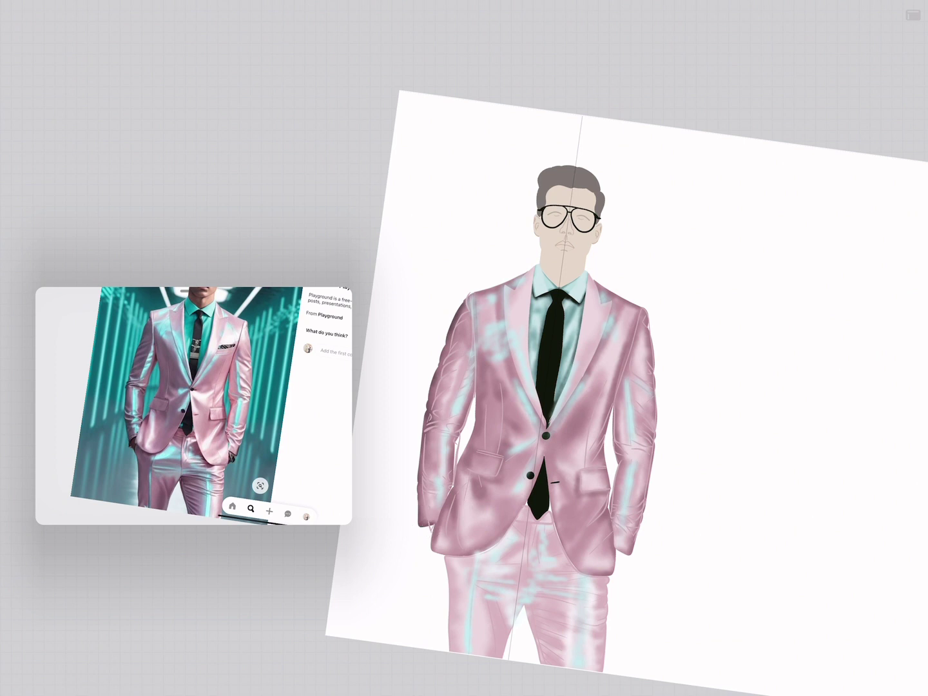
scroll(193, 386, "up", 5)
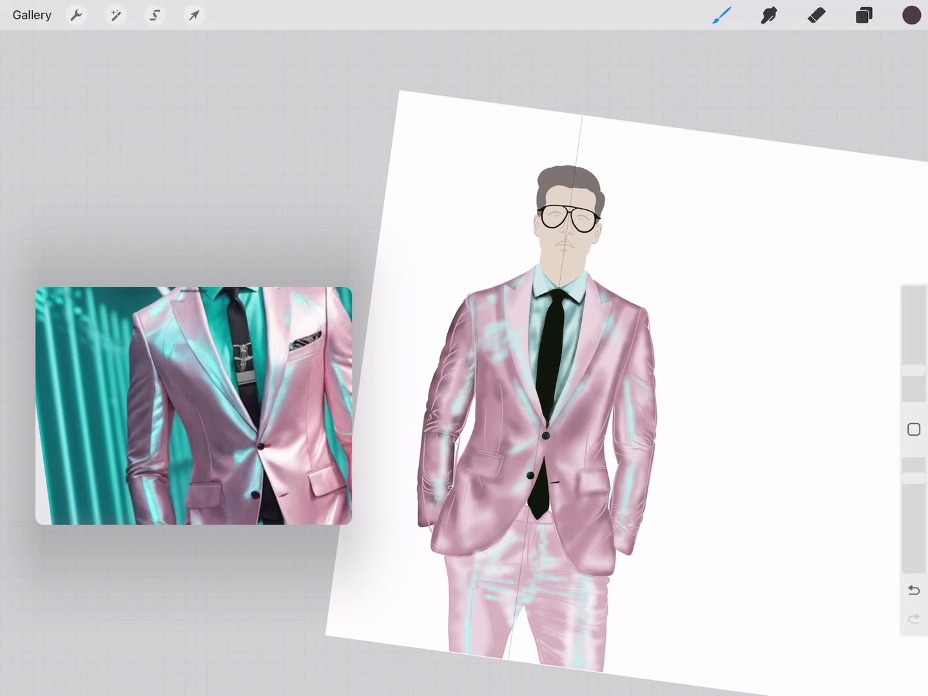
scroll(193, 404, "down", 5)
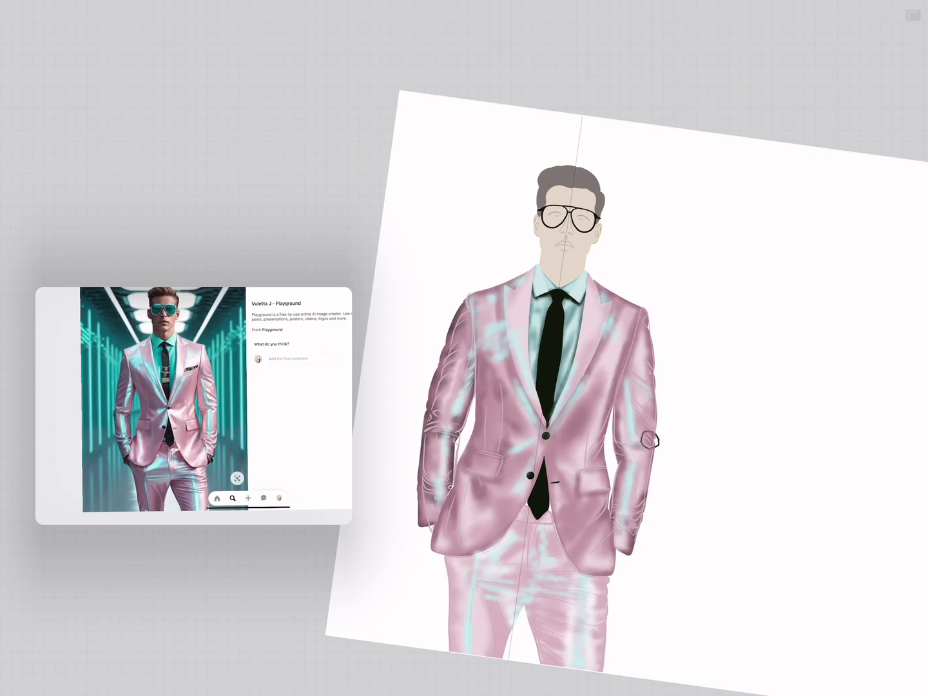
key("ctrl+f")
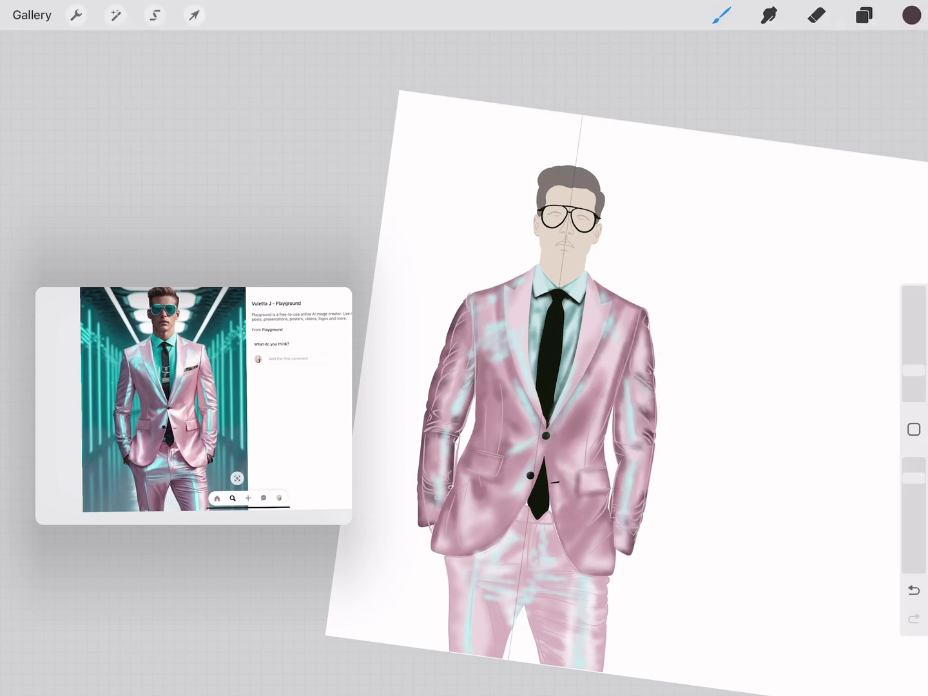
key("l")
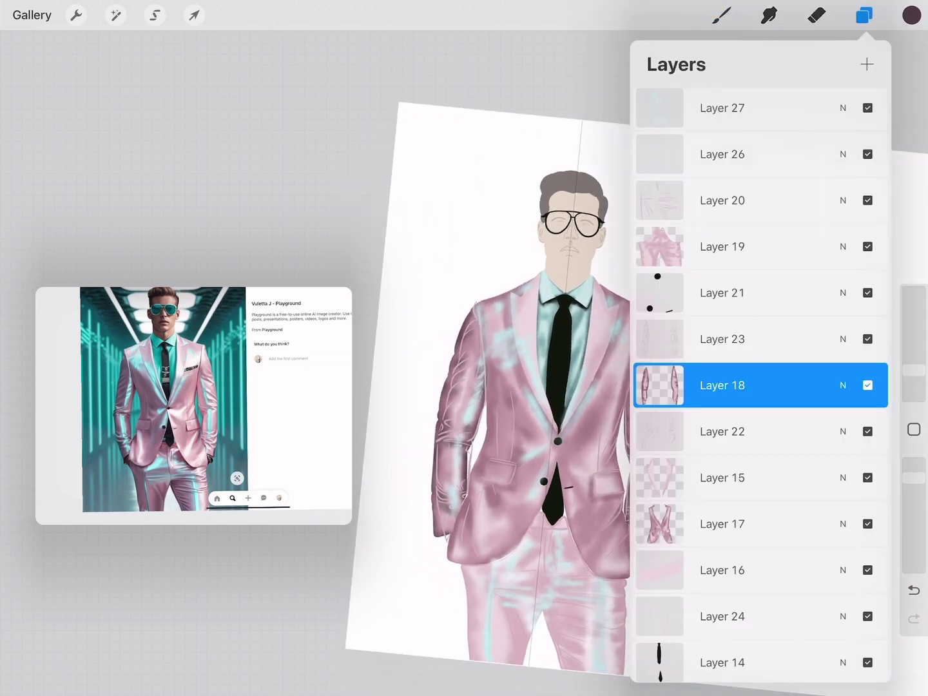
key("ctrl+f")
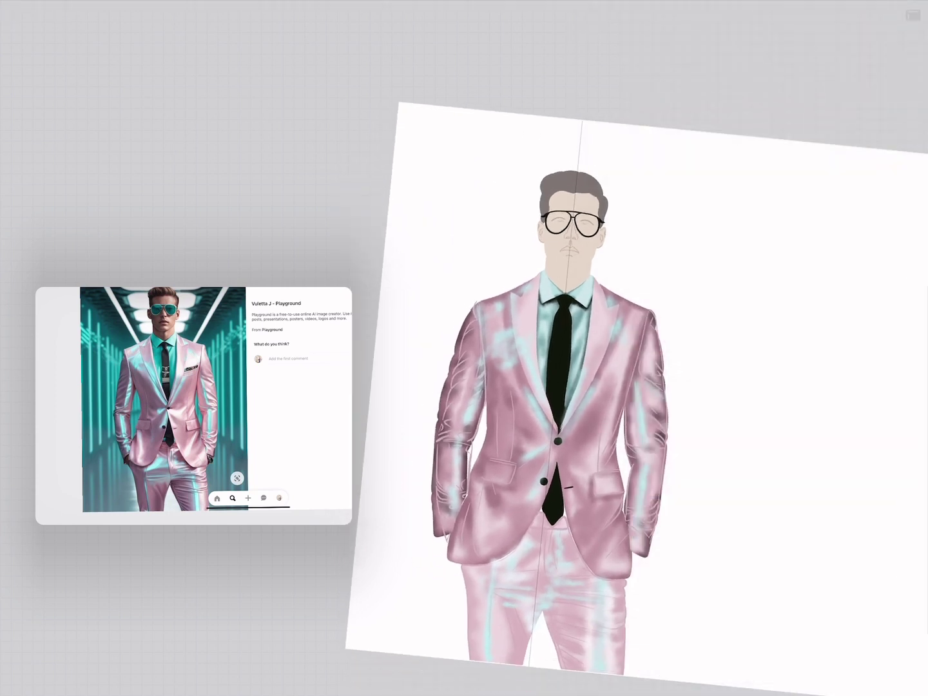
key("ctrl+f")
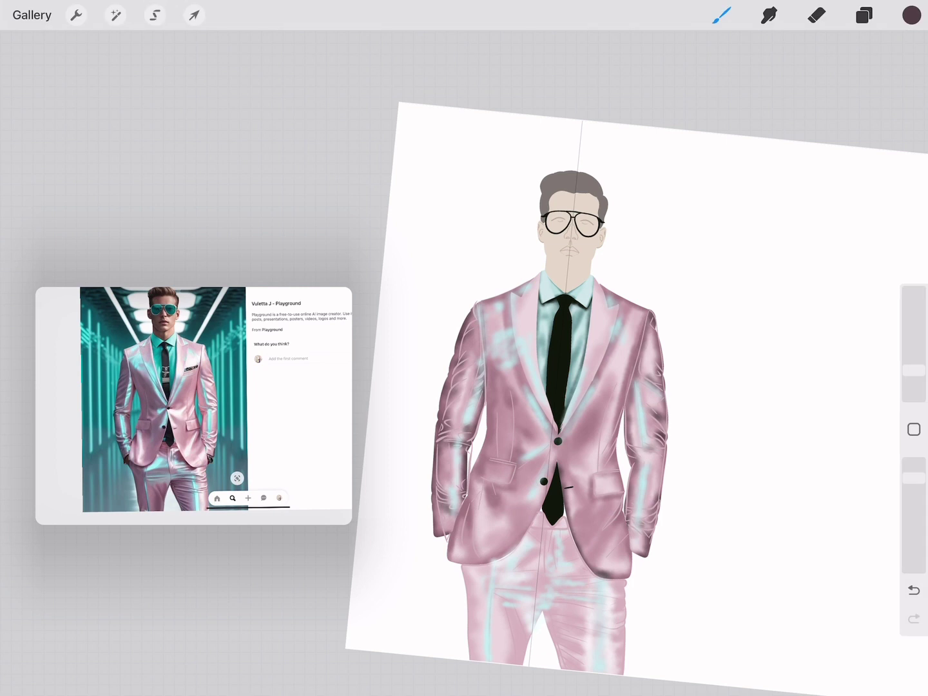
key("ctrl+f")
key("ctrl+z")
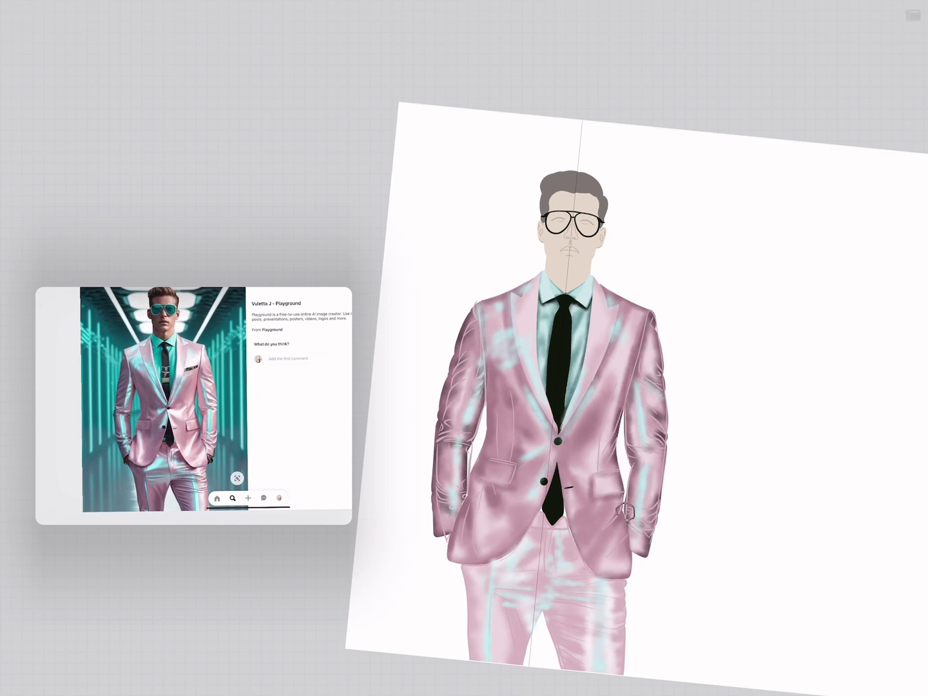
key("ctrl+f")
key("ctrl+f")
key("ctrl+f")
key("ctrl+f")
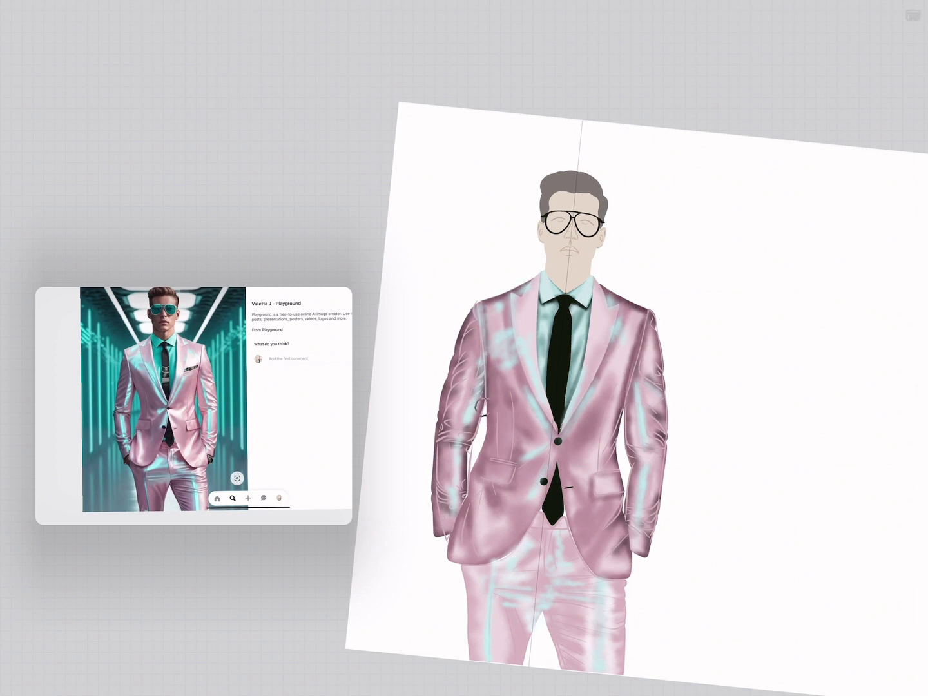
left_click(913, 15)
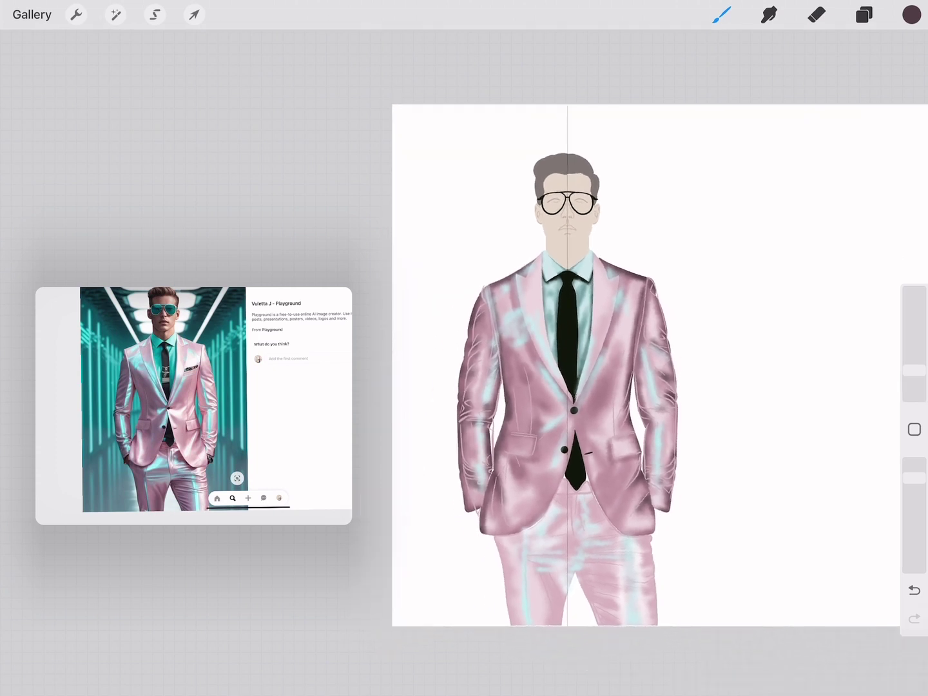
Draw a small pocket-square outline on the jacket's left chest
key("ctrl+f")
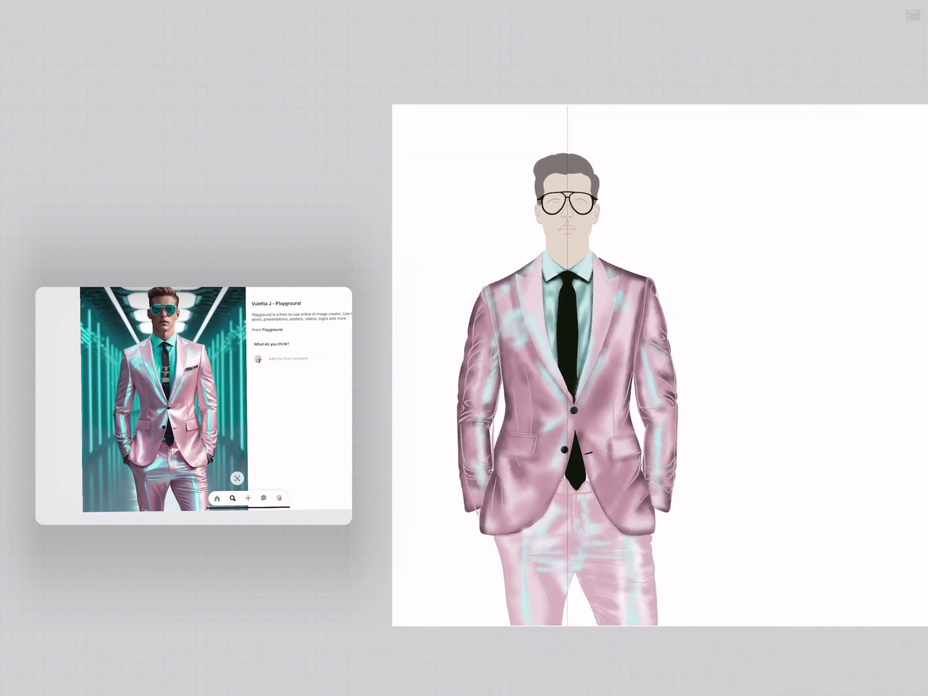
left_click_drag(528, 350, 530, 352)
key("ctrl+f")
key("l")
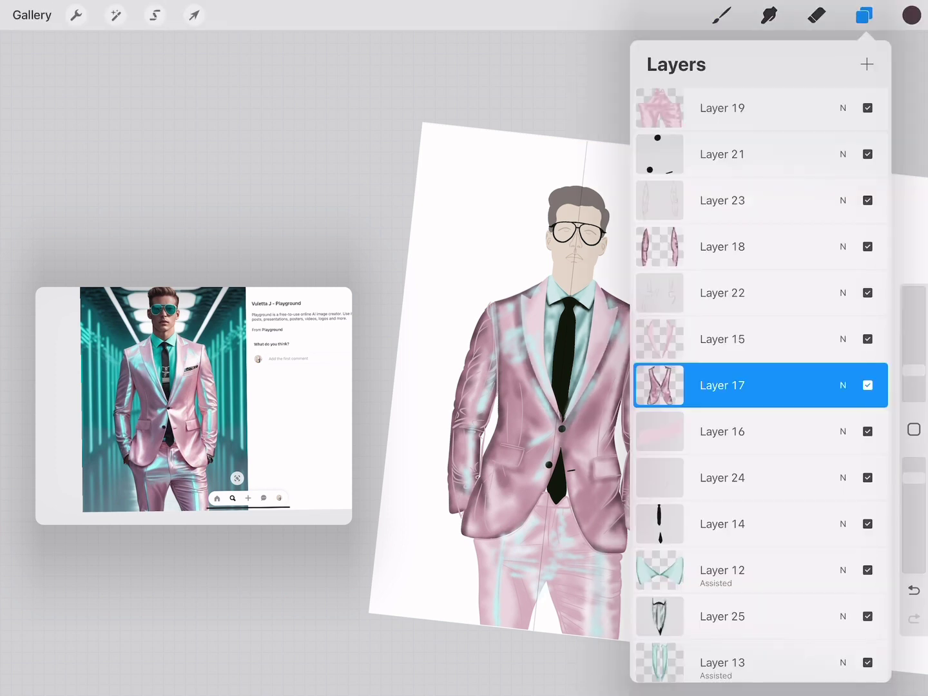
left_click(659, 339)
key("c")
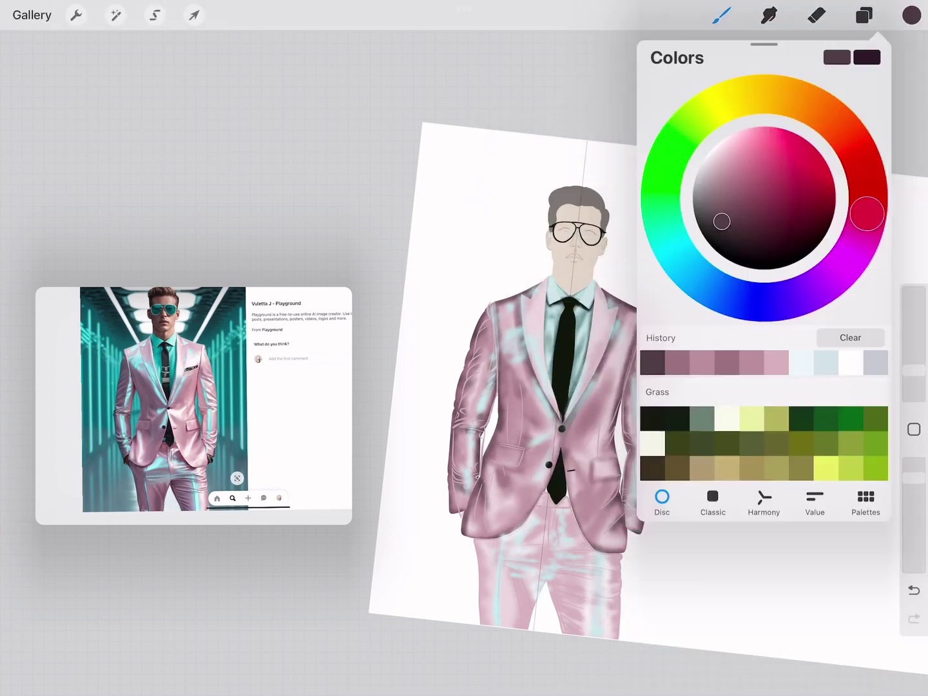
left_click(726, 363)
key("c")
key("l")
key("l")
key("ctrl+f")
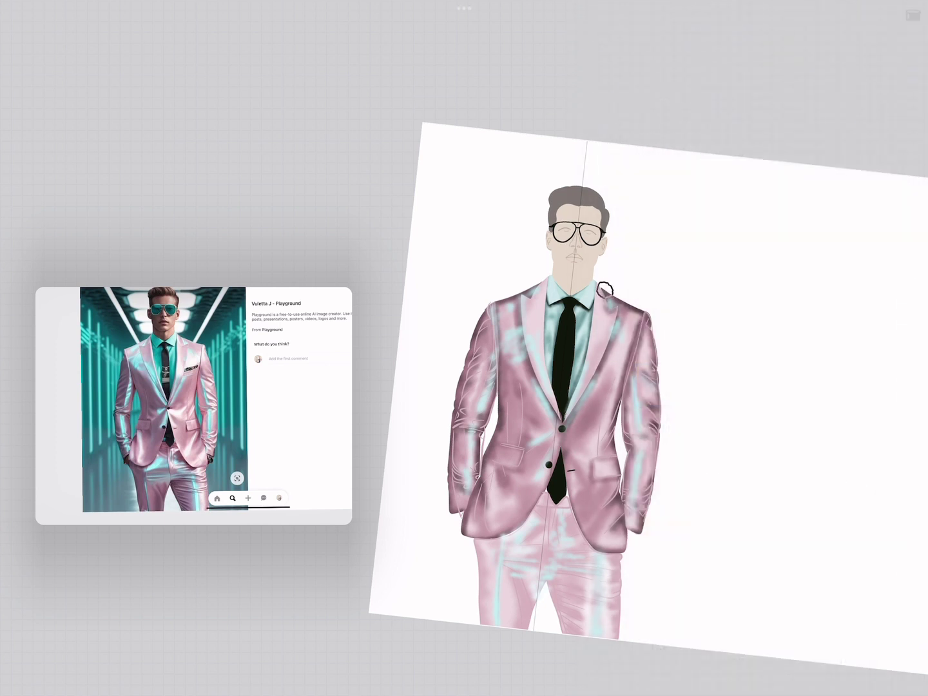
key("ctrl+f")
key("ctrl+z")
key("ctrl+f")
key("ctrl+f")
scroll(554, 387, "up", 5)
key("ctrl+f")
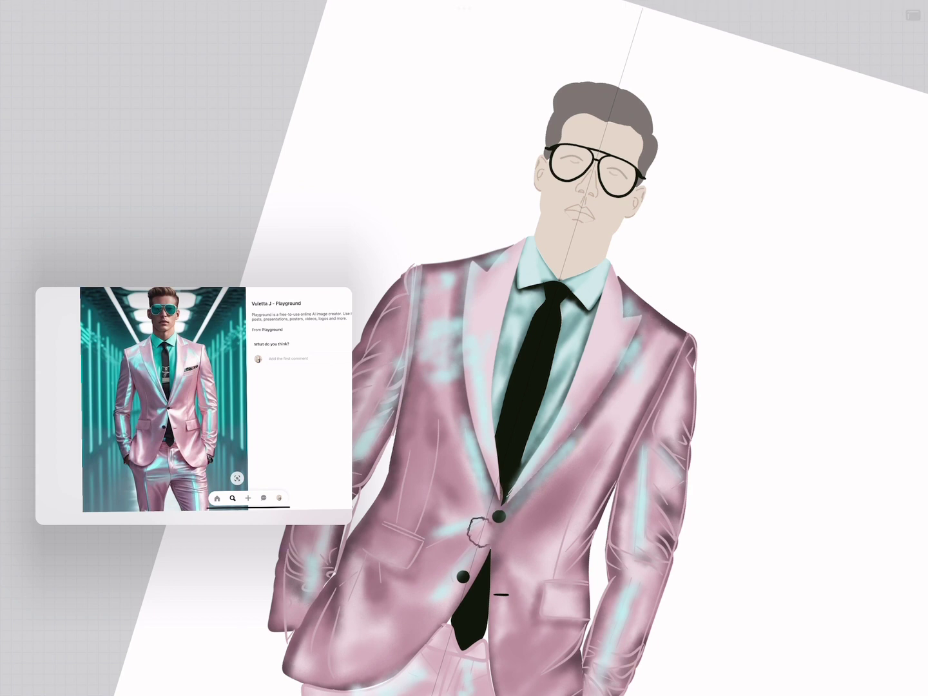
key("ctrl+f")
key("ctrl+z")
key("ctrl+f")
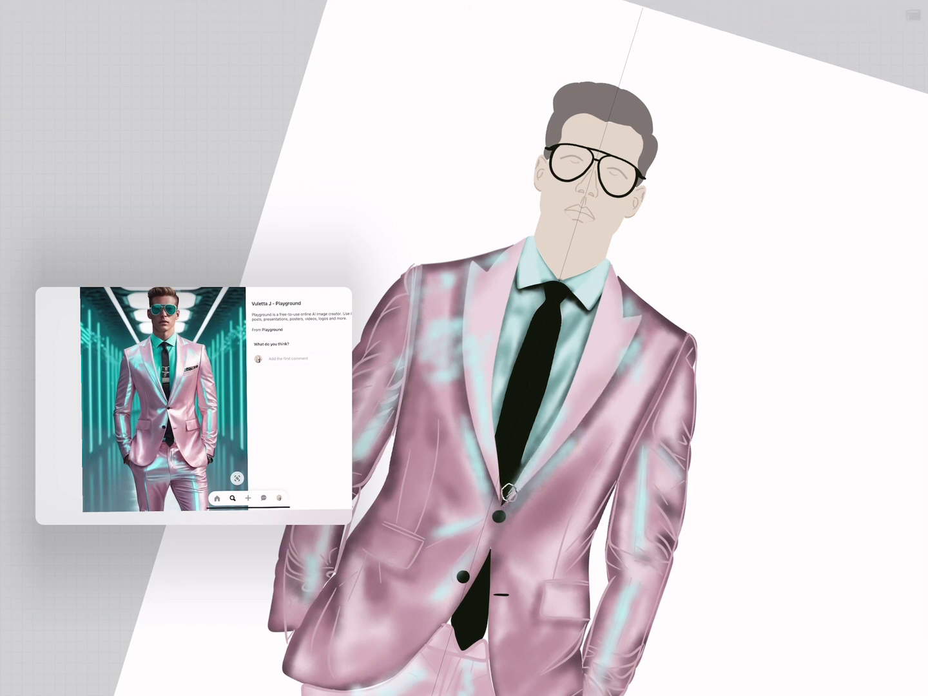
key("ctrl+f")
key("ctrl+f")
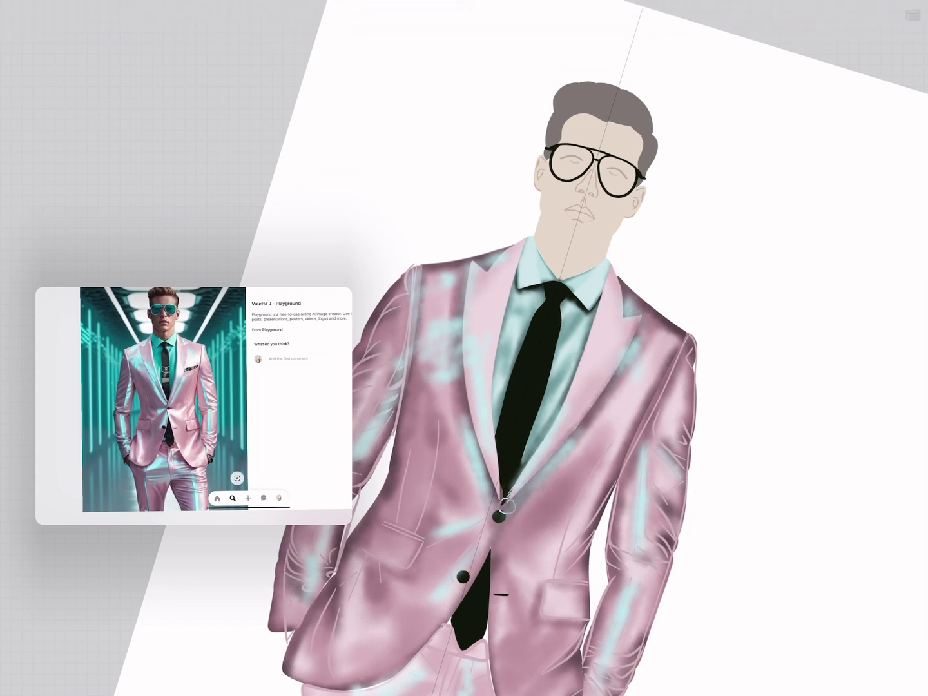
key("ctrl+f")
key("ctrl+f")
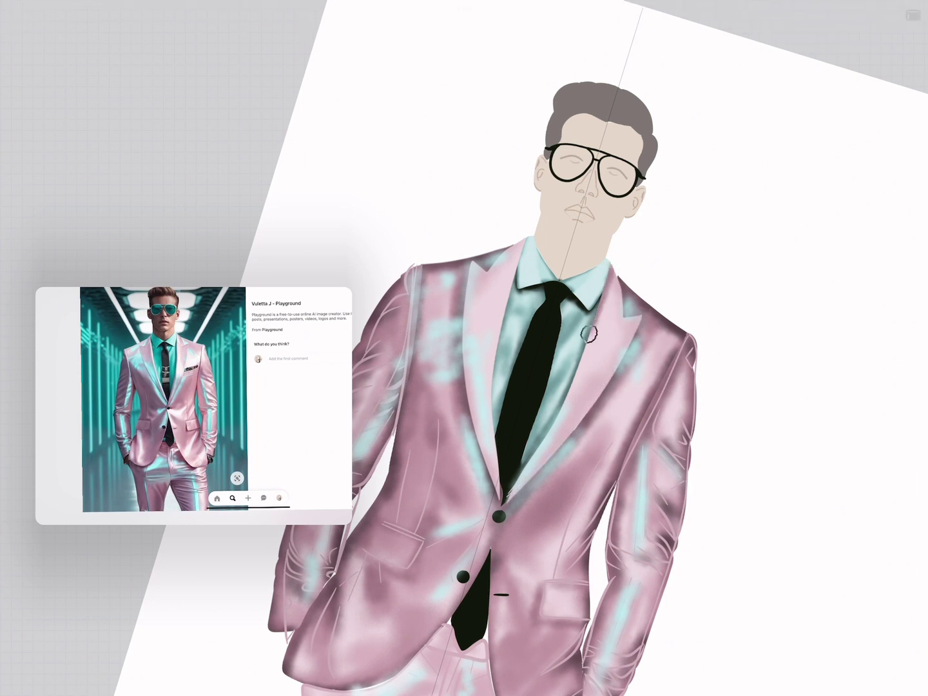
key("ctrl+f")
key("ctrl+z")
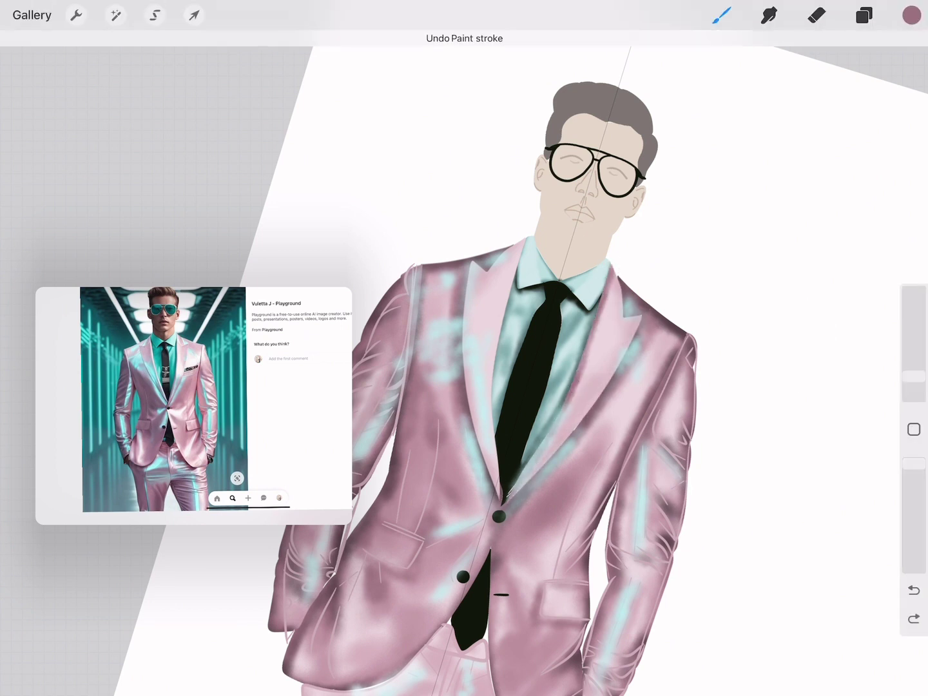
left_click(721, 14)
scroll(619, 386, "up", 2)
scroll(618, 387, "up", 3)
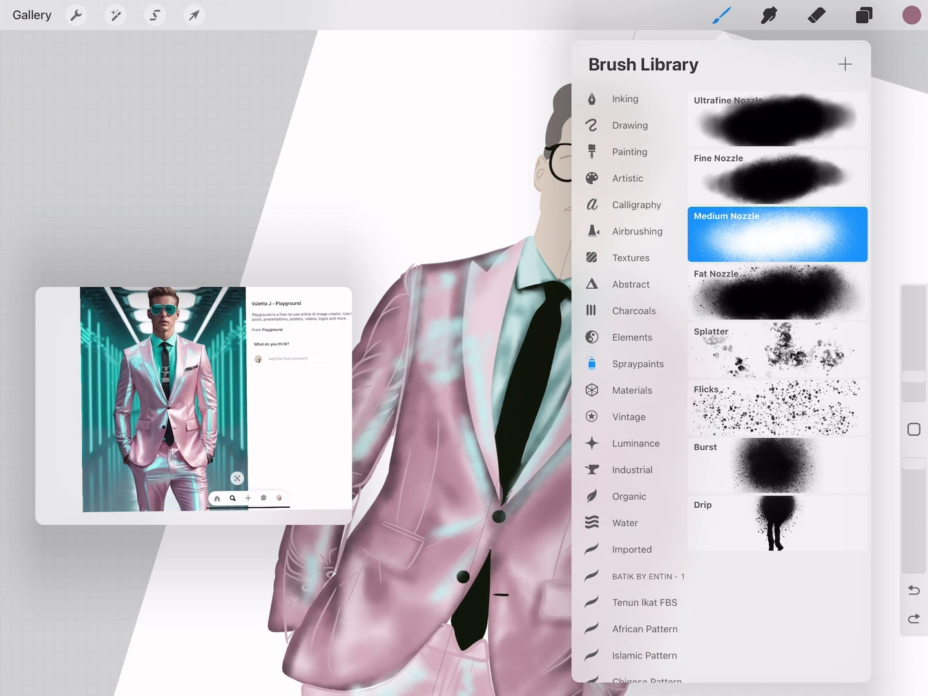
left_click(721, 15)
key("ctrl+f")
key("ctrl+f")
key("ctrl+f")
left_click_drag(462, 324, 496, 496)
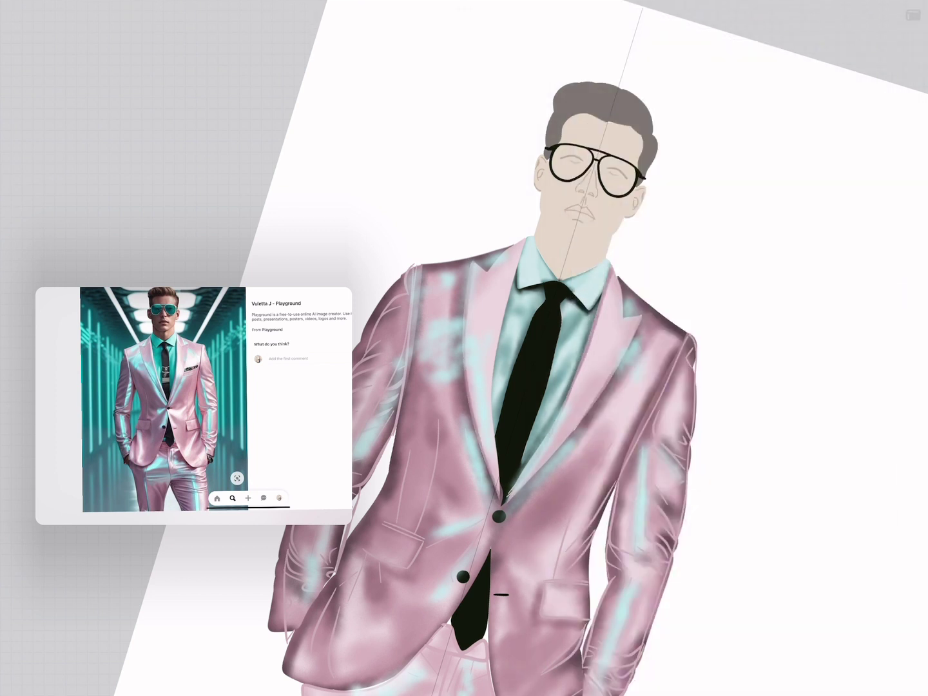
key("ctrl+z")
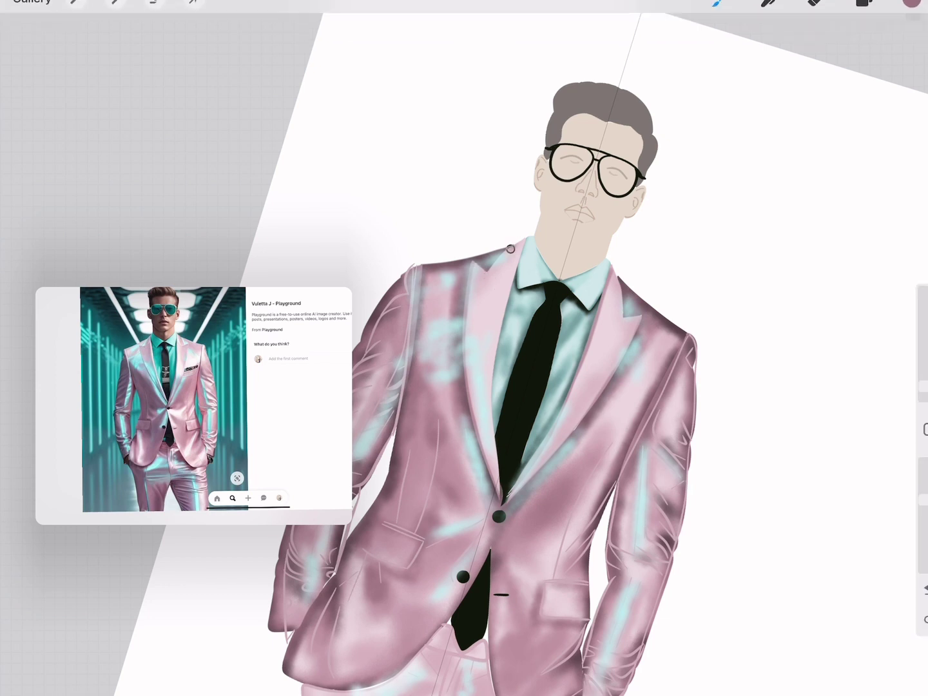
key("ctrl+f")
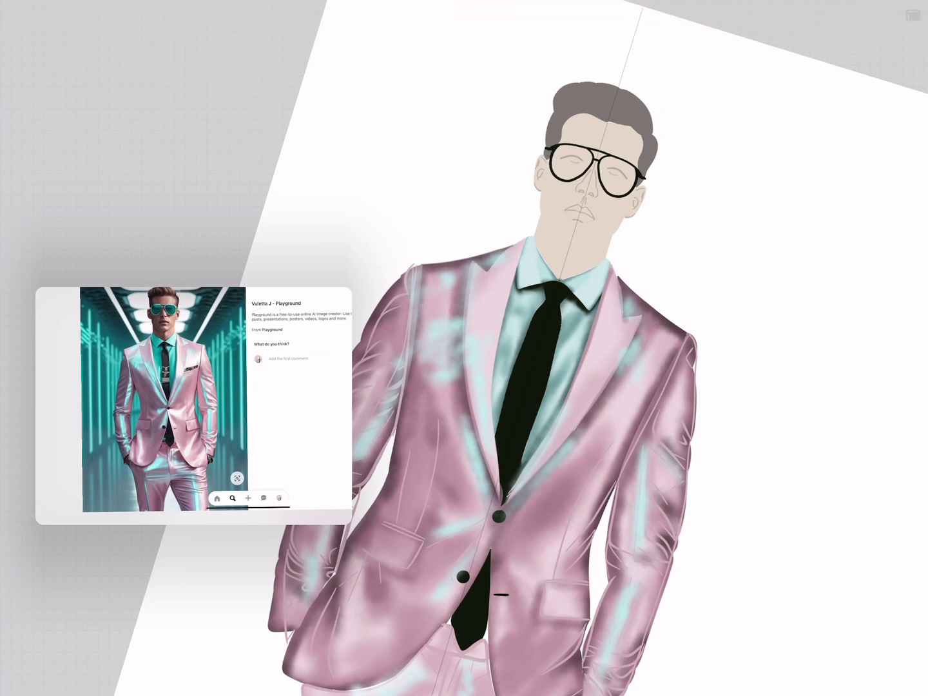
key("ctrl+f")
key("ctrl+0")
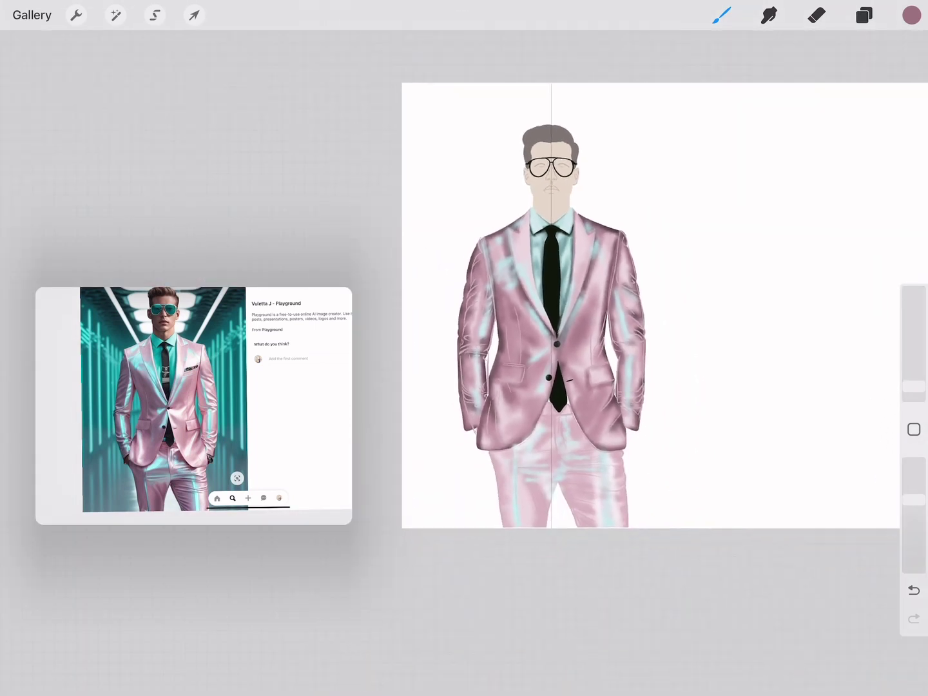
Make Layer 19 active with the Medium Hard Brush, undoing a test stroke
left_click(864, 14)
left_click(722, 154)
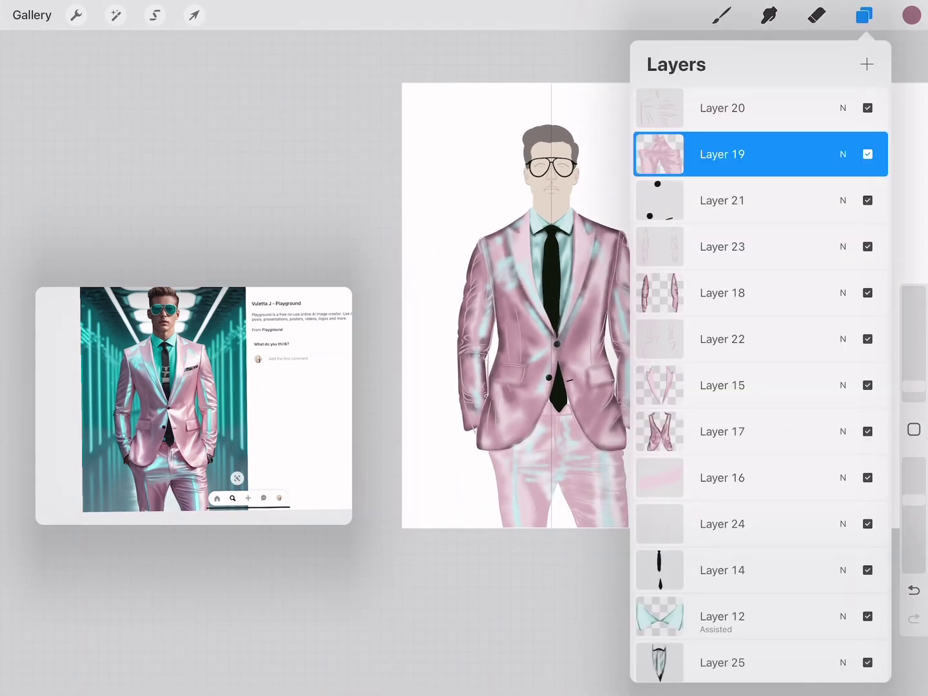
left_click(721, 15)
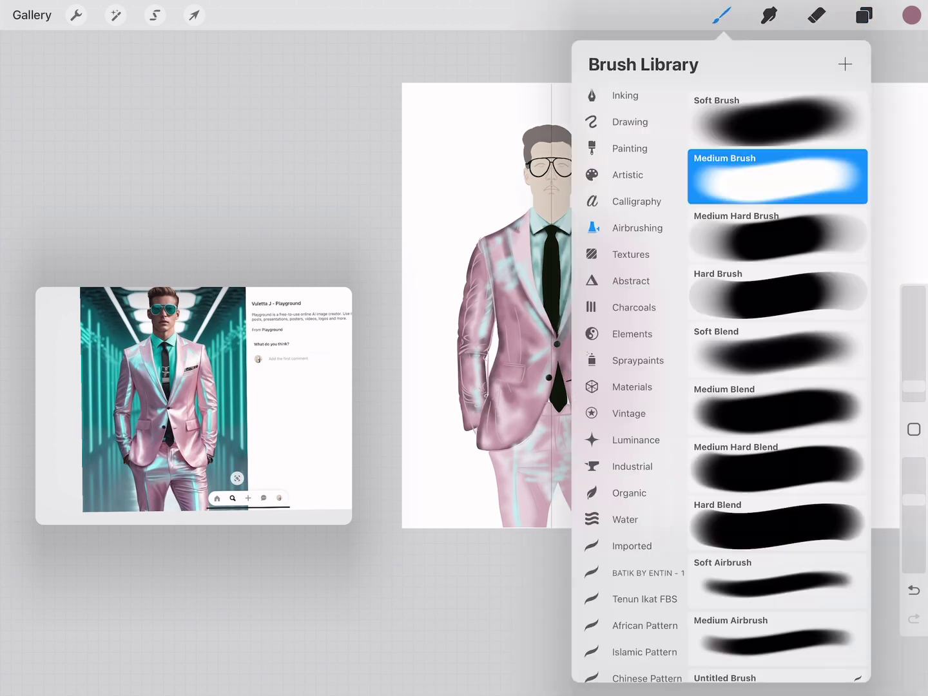
left_click(777, 234)
mouse_move(541, 396)
left_mouse_down()
mouse_move(549, 416)
mouse_move(519, 423)
mouse_move(560, 423)
mouse_move(549, 446)
mouse_move(534, 447)
mouse_move(548, 496)
left_mouse_up()
key("ctrl+z")
key("ctrl+z")
Shade the right trouser leg's edge darker pink, then undo that stroke and fit the canvas upright
left_click_drag(596, 433, 599, 483)
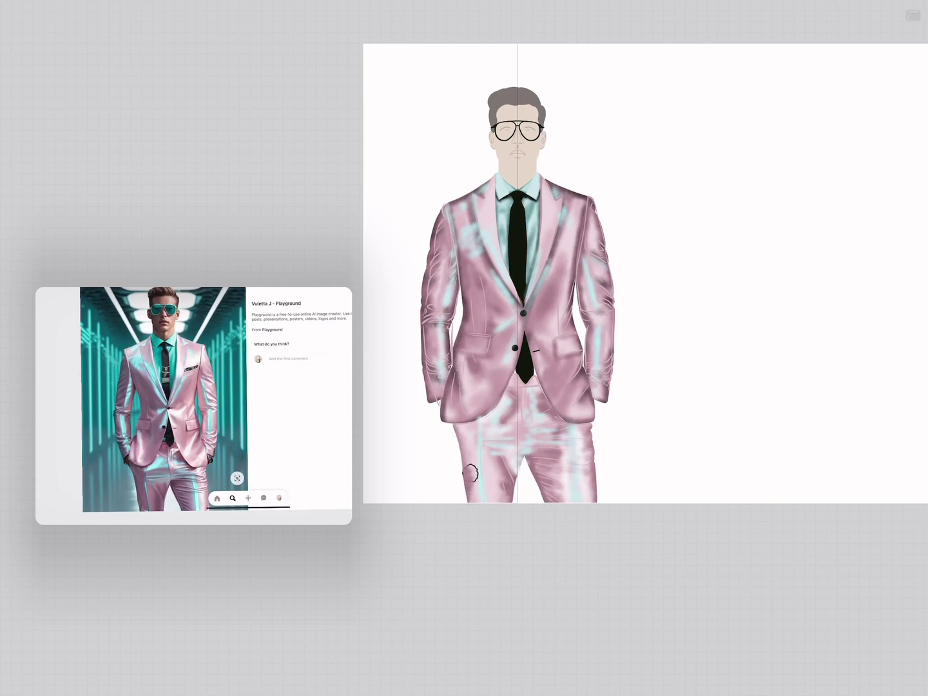
left_click(912, 15)
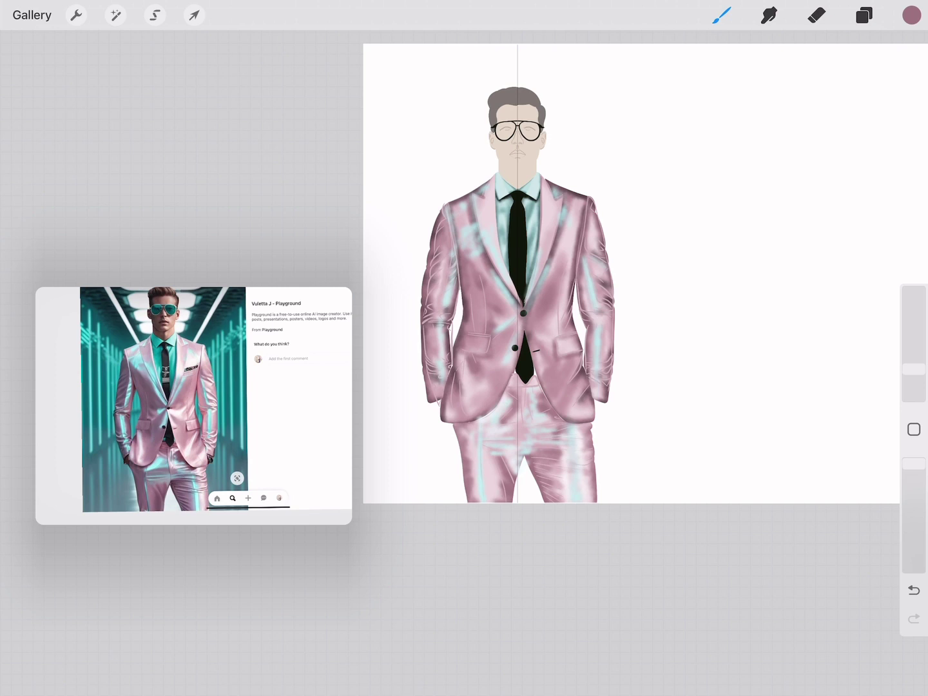
key("ctrl+f")
key("ctrl+f")
key("ctrl+f")
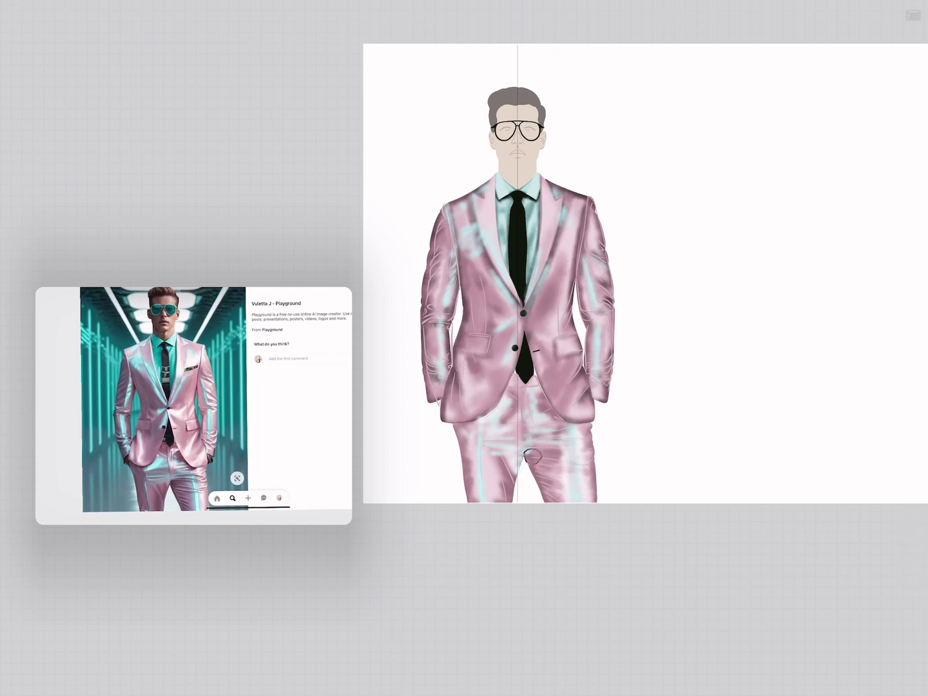
key("ctrl+f")
key("ctrl+f")
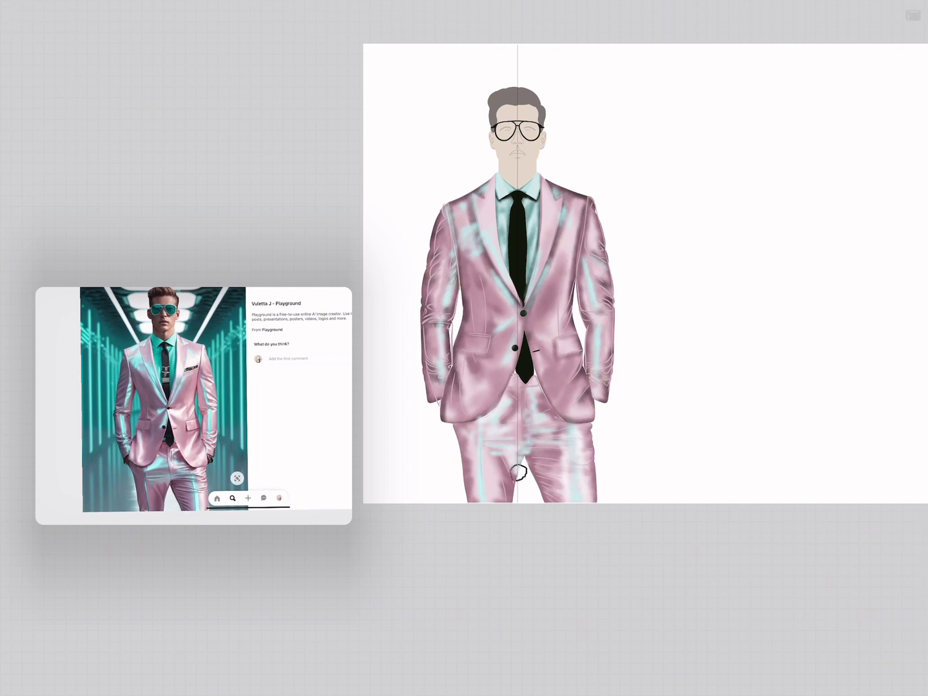
key("ctrl+z")
key("ctrl+f")
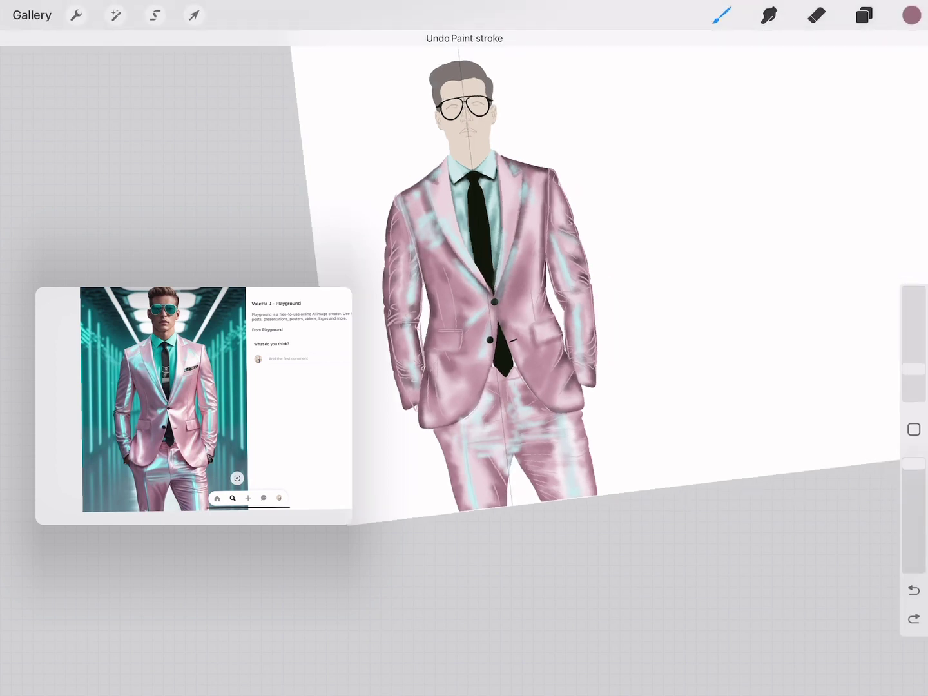
key("ctrl+f")
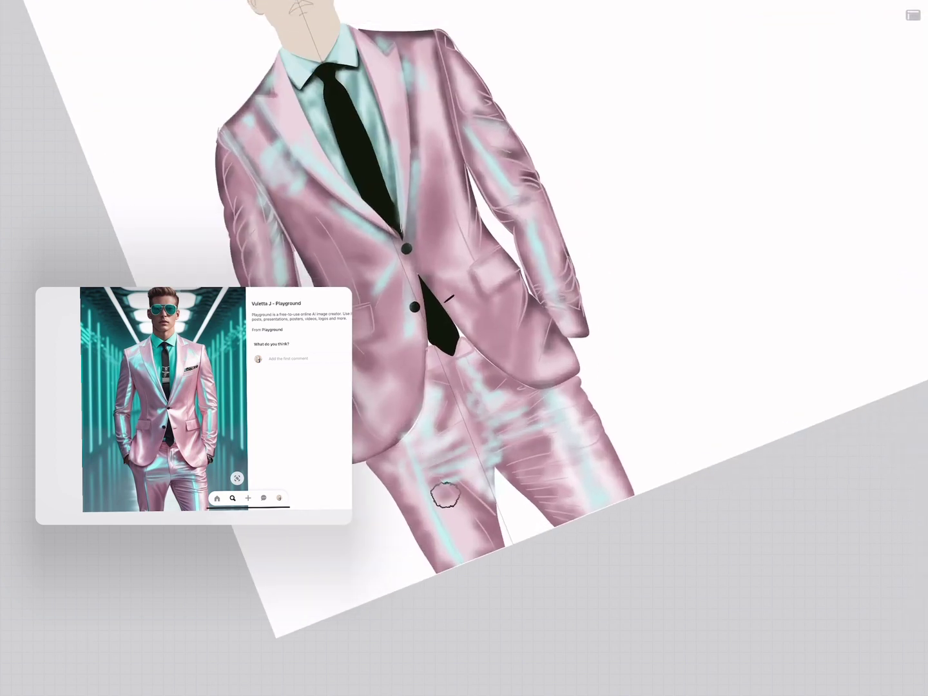
key("ctrl+f")
key("ctrl+0")
key("ctrl+f")
key("ctrl+f")
Toggle visibility of Layers 20, 26 and 27 to compare, leaving the layer order unchanged
key("l")
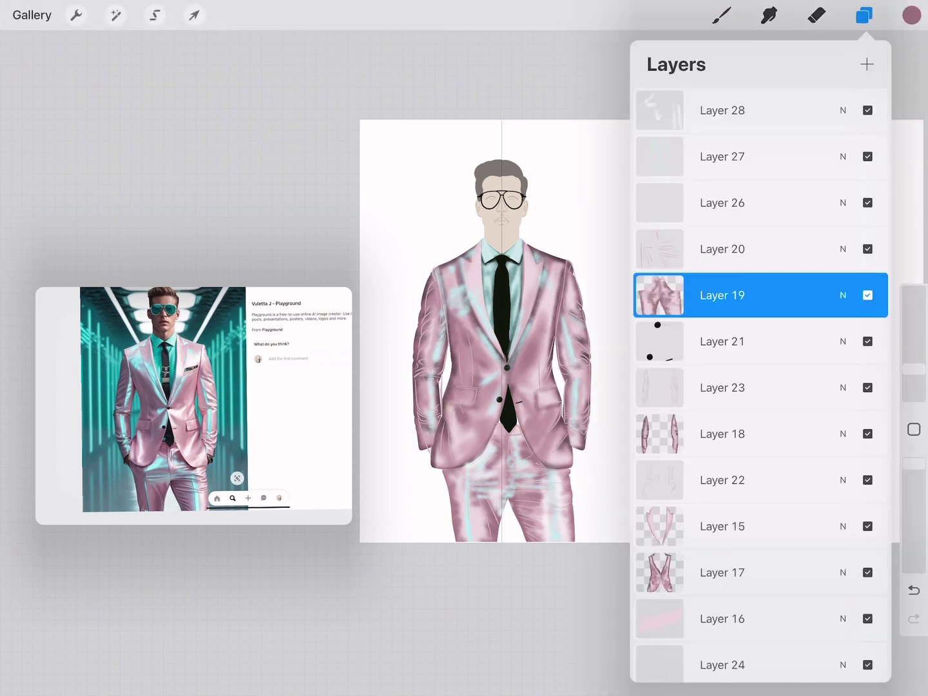
left_click(867, 249)
left_click(867, 202)
left_click(868, 156)
left_click_drag(722, 156, 722, 296)
key("ctrl+z")
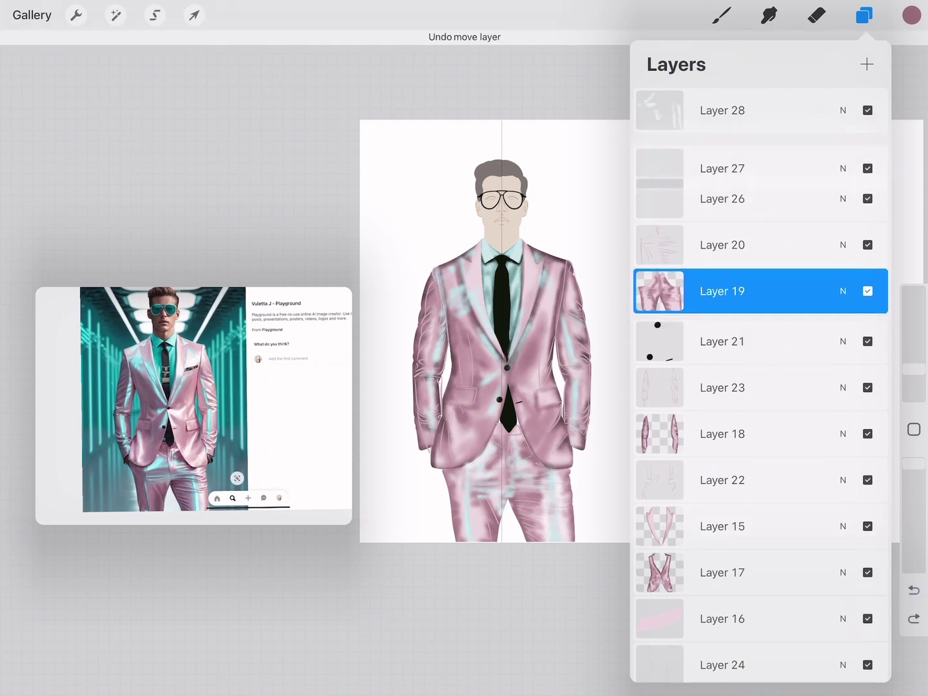
left_click(489, 612)
Paint a dark stroke on the trousers and undo it as a stray
scroll(502, 290, "up", 3)
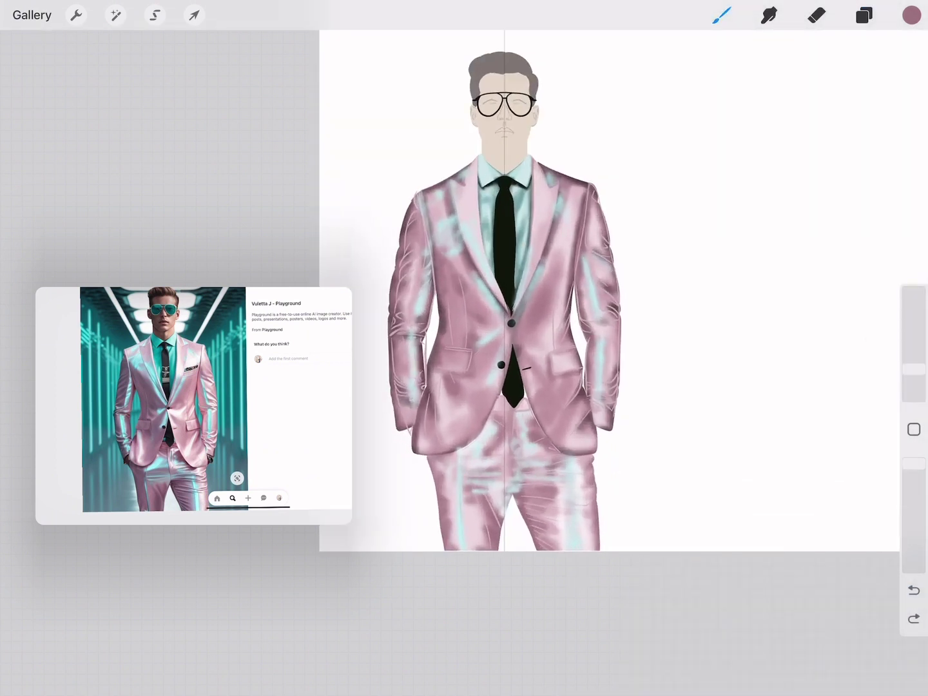
key("ctrl+f")
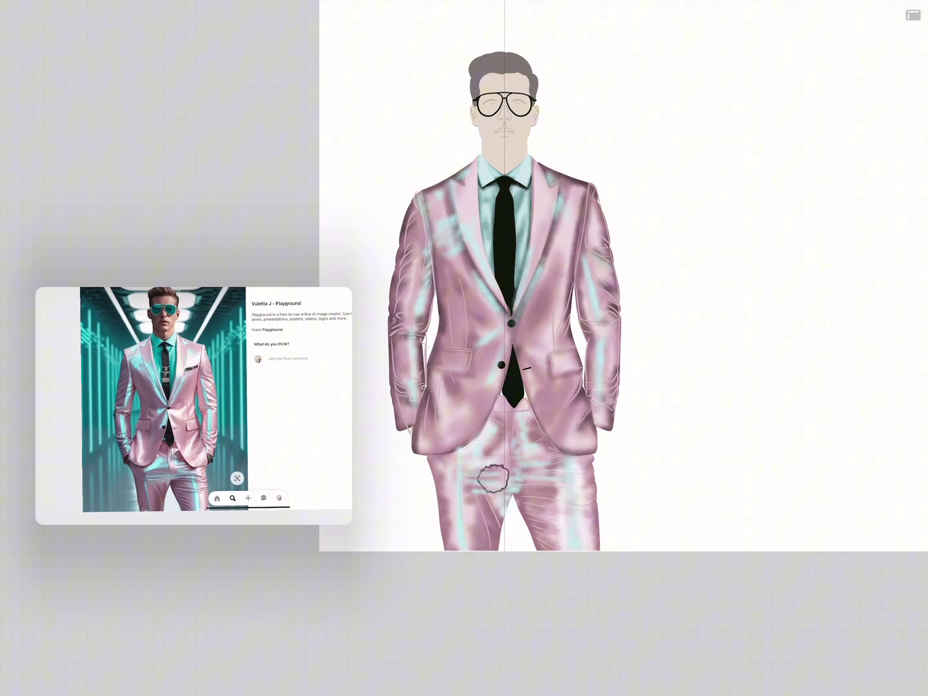
left_click_drag(506, 451, 493, 509)
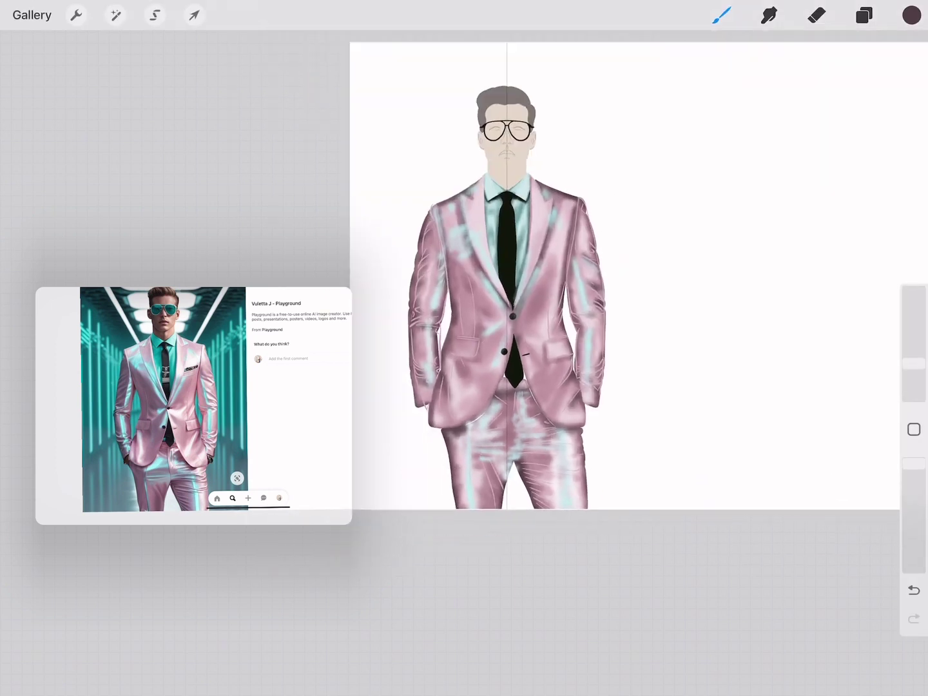
scroll(464, 290, "up", 5)
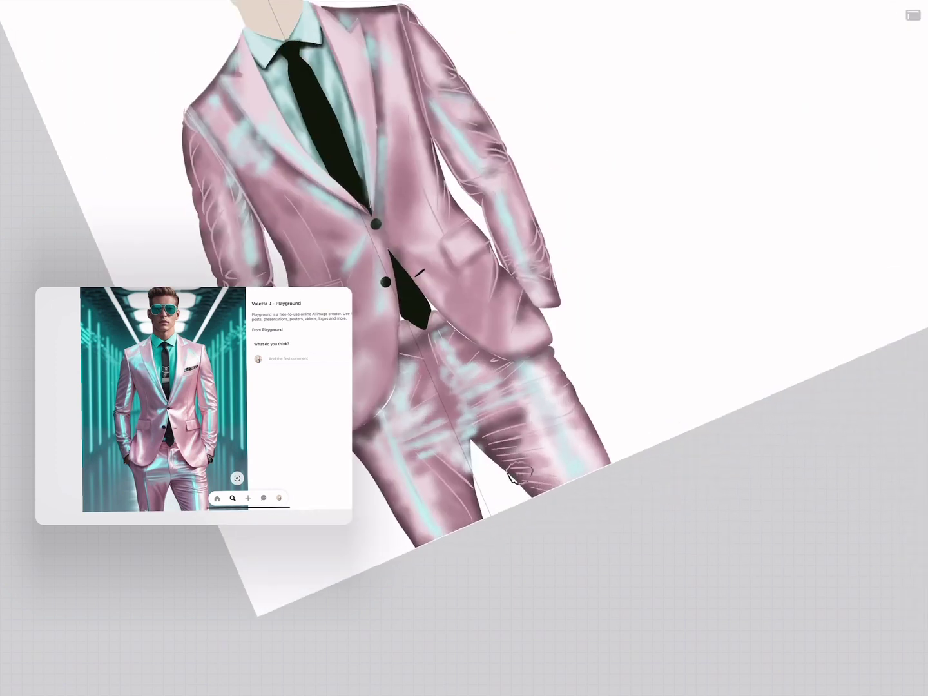
scroll(464, 290, "down", 5)
key("ctrl+z")
scroll(386, 290, "up", 2)
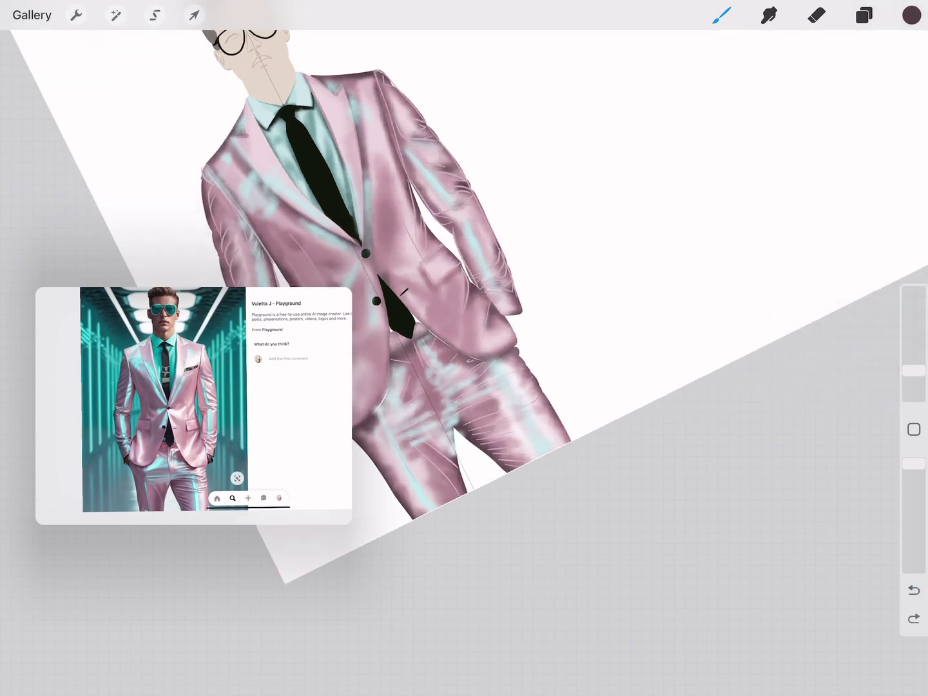
key("ctrl+0")
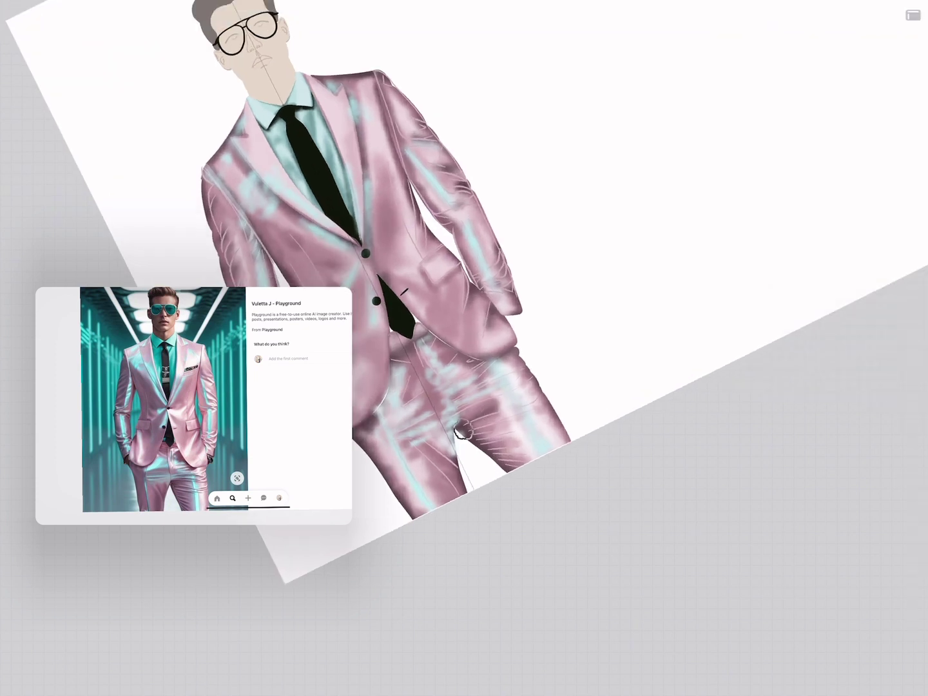
Shade the left and right trouser legs down to the hem
left_click_drag(461, 373, 457, 491)
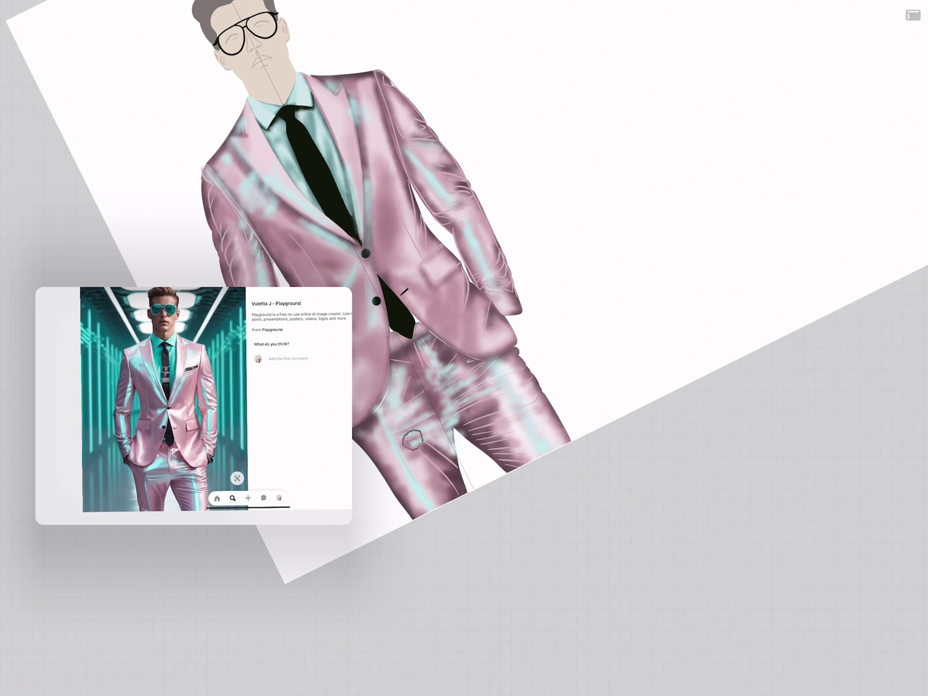
left_click_drag(509, 345, 555, 449)
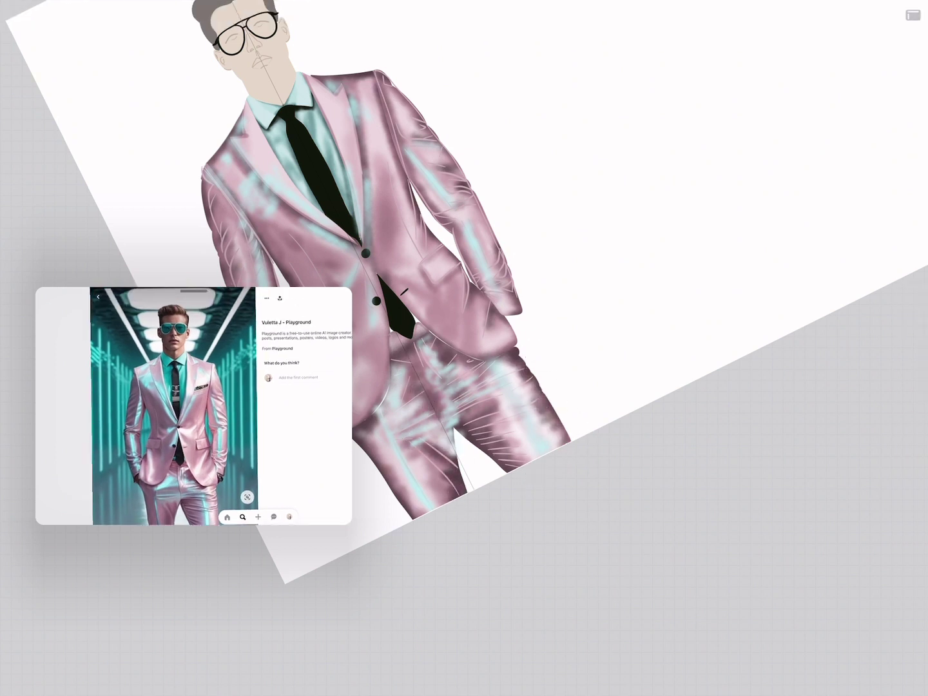
key("ctrl+0")
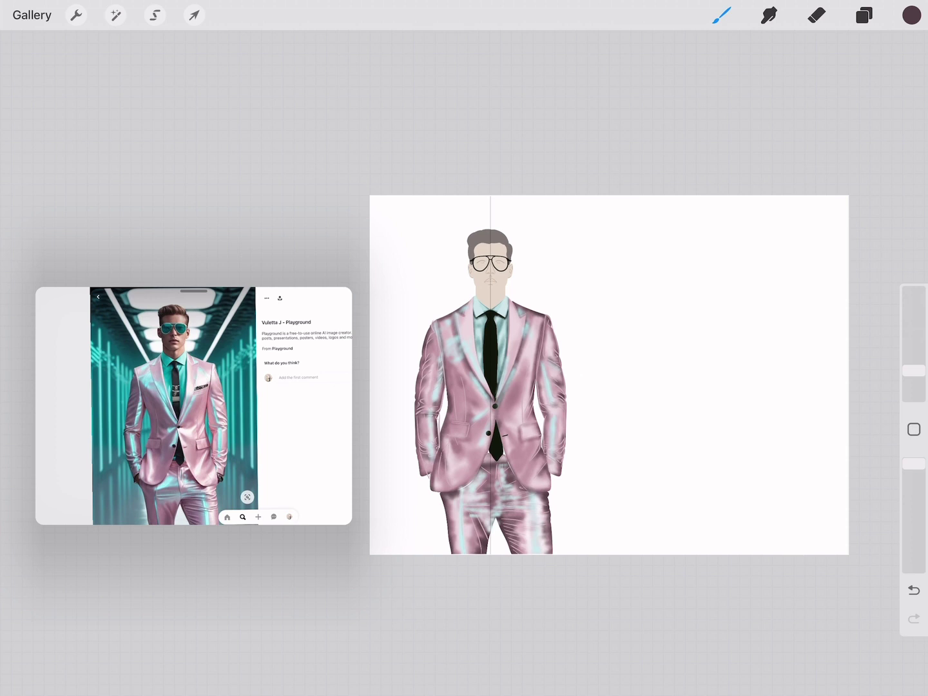
key("l")
key("l")
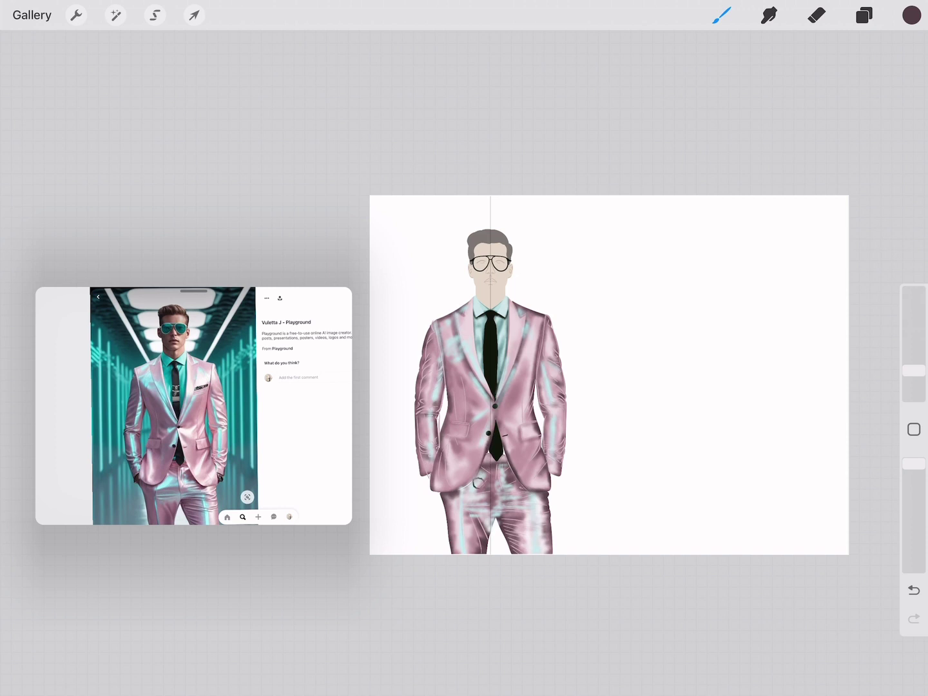
Draw a small circular mark on the jacket on Layer 15
left_click_drag(491, 412, 491, 413)
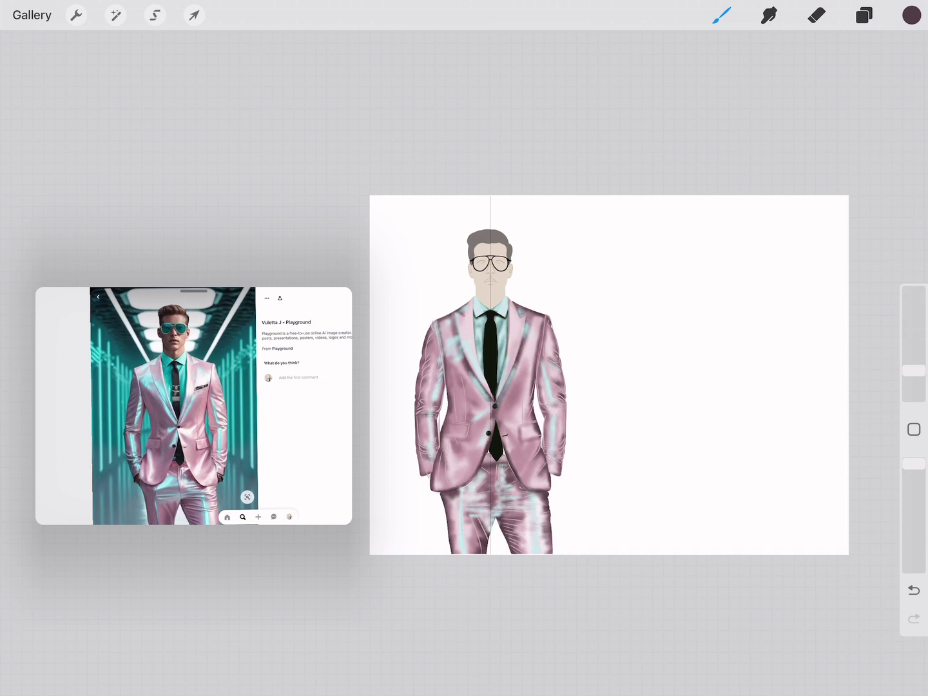
left_click(864, 15)
left_click(725, 338)
left_click(863, 15)
left_click_drag(494, 409, 496, 414)
Darken the sleeve edge with a faint stroke on Layer 18
left_click(864, 14)
left_click(725, 292)
left_click(864, 15)
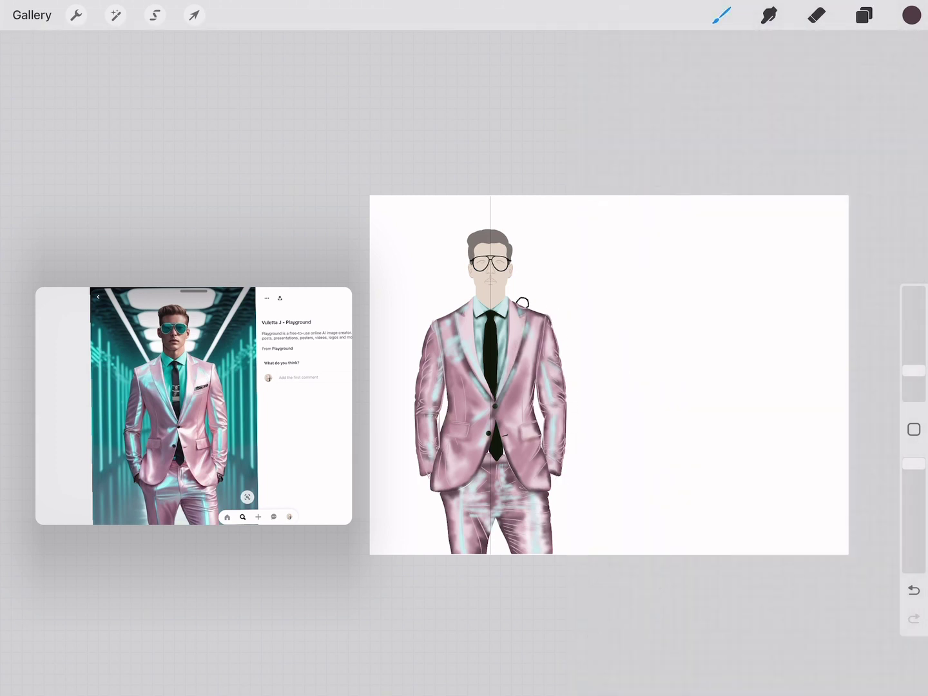
left_click_drag(419, 416, 418, 359)
scroll(609, 374, "up", 3)
scroll(609, 374, "up", 5)
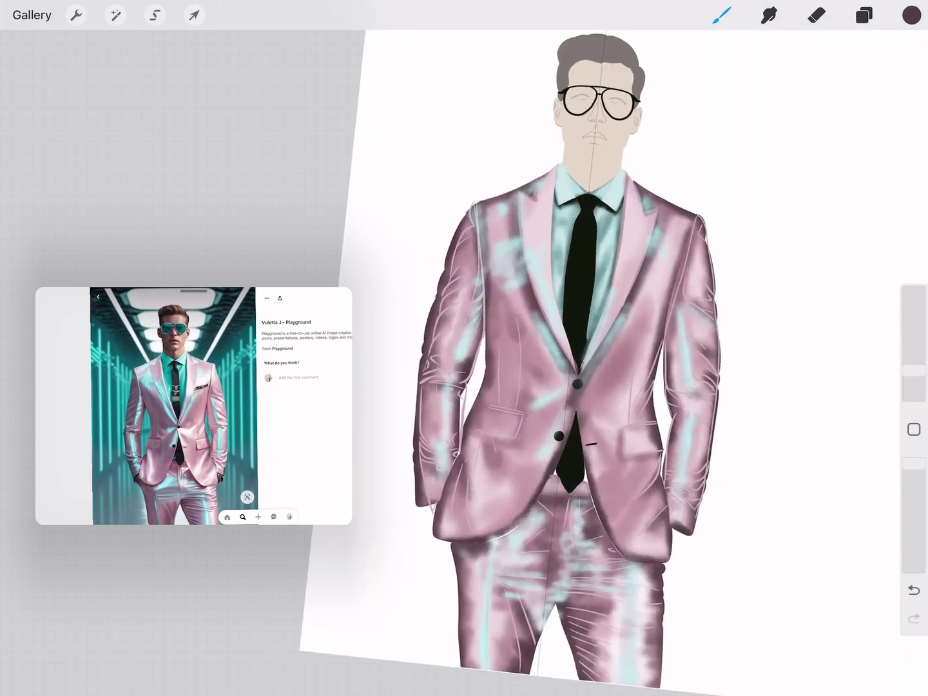
Compare Layers 20 and 23 by toggling visibility, make Layer 23 active and undo the last eraser stroke
left_click(863, 15)
left_click(867, 200)
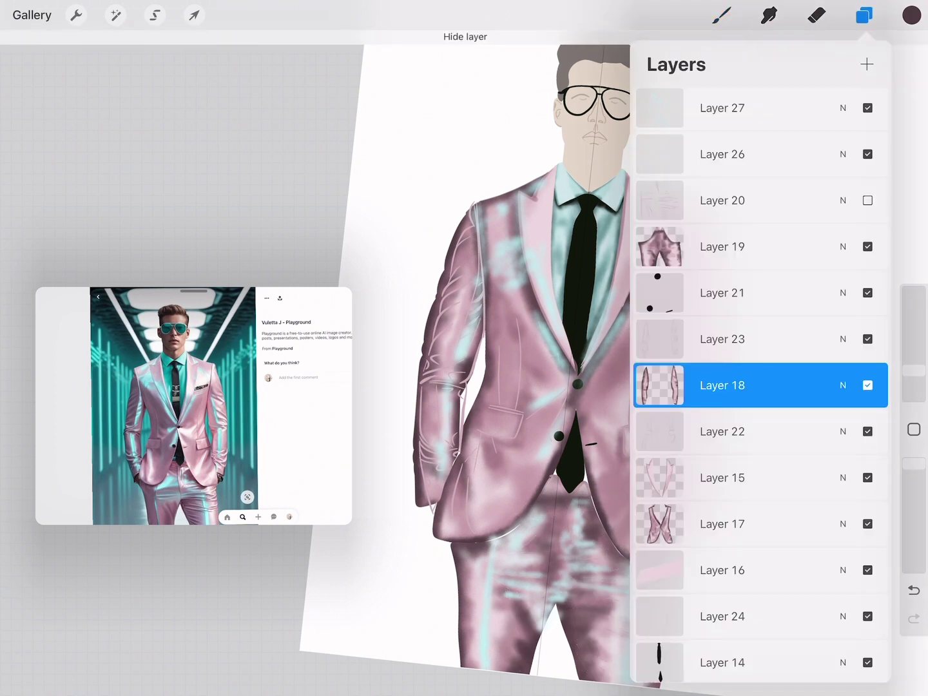
left_click(867, 339)
left_click(867, 339)
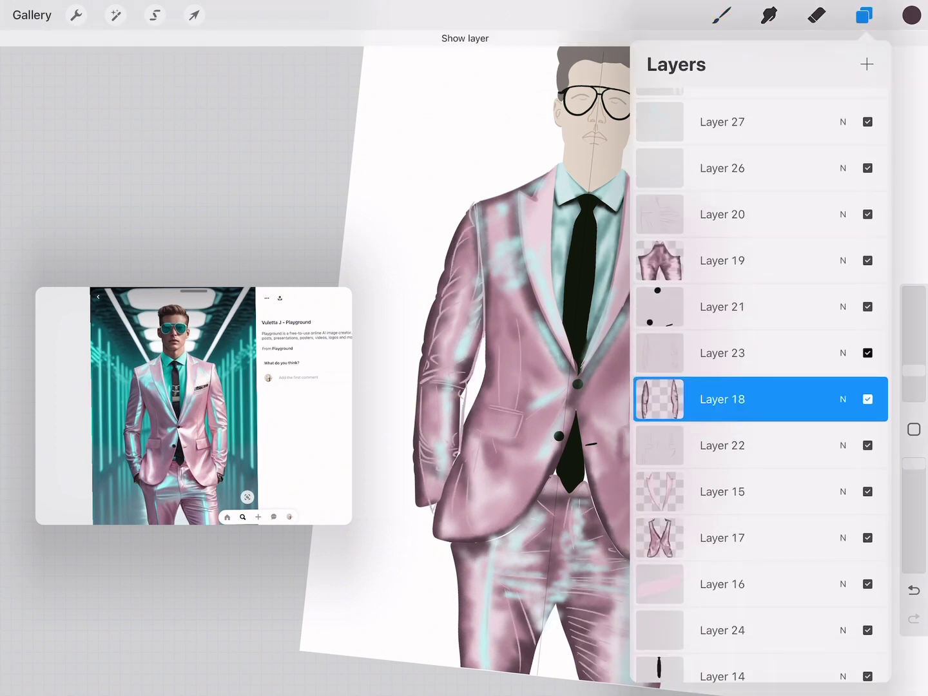
left_click(721, 339)
key("ctrl+0")
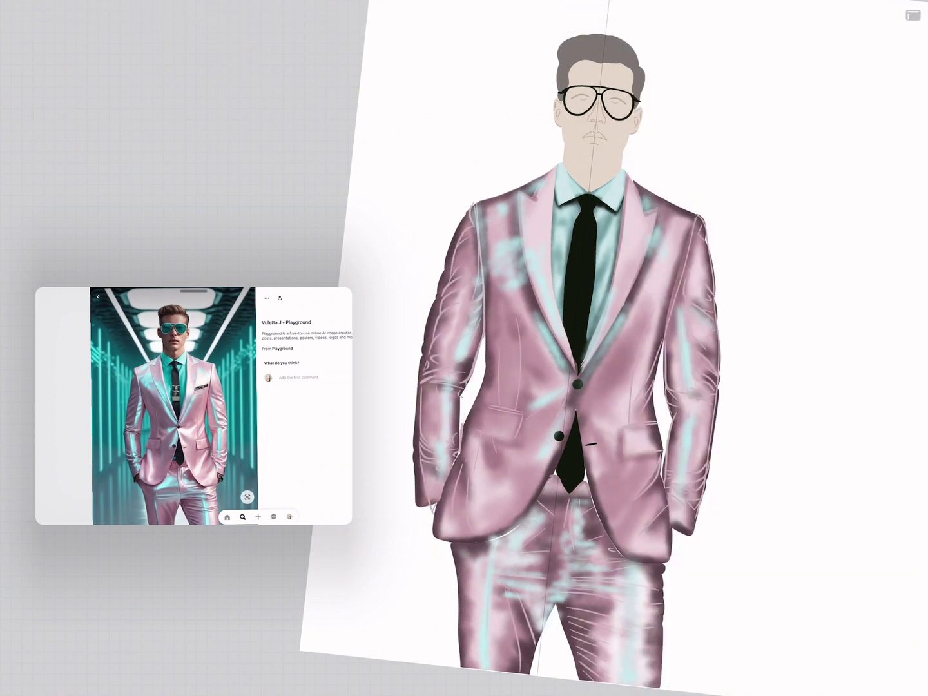
key("ctrl+0")
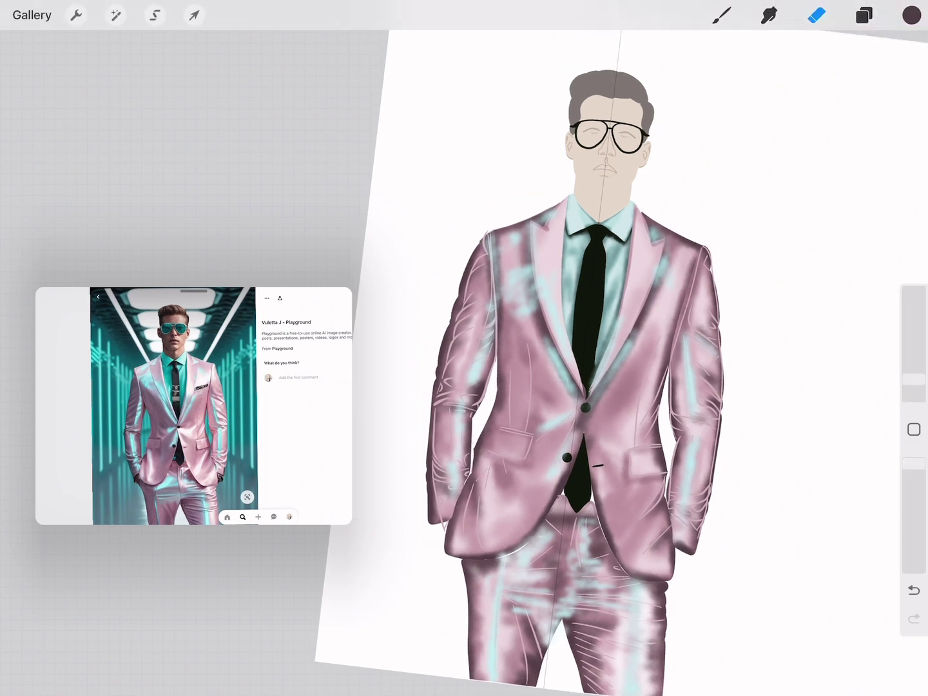
key("ctrl+0")
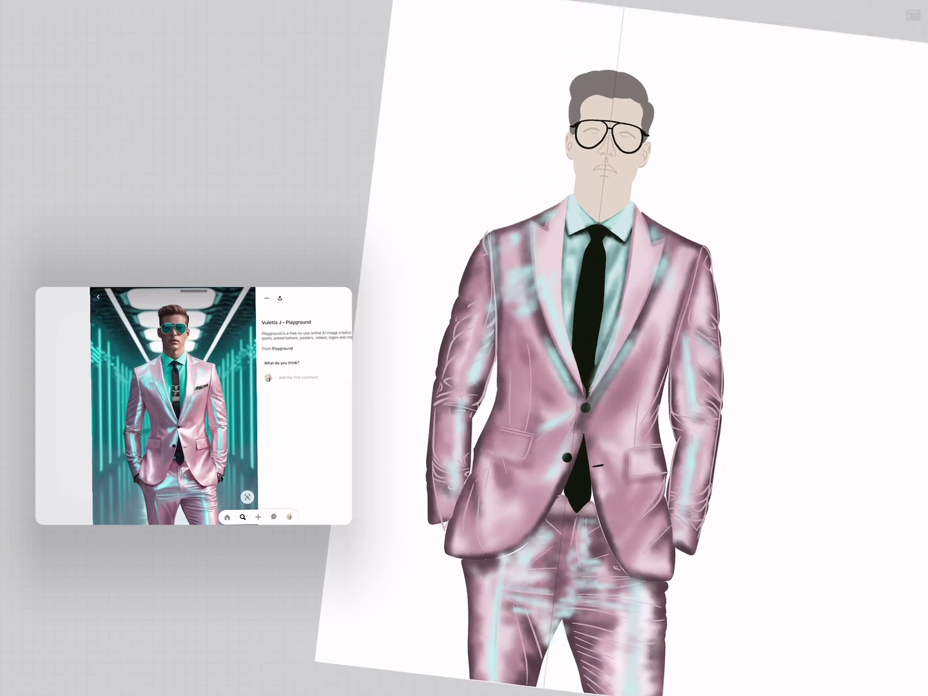
left_click(913, 14)
key("ctrl+z")
Check the painting colour and undo adding Layer 29
left_click(864, 15)
left_click(911, 15)
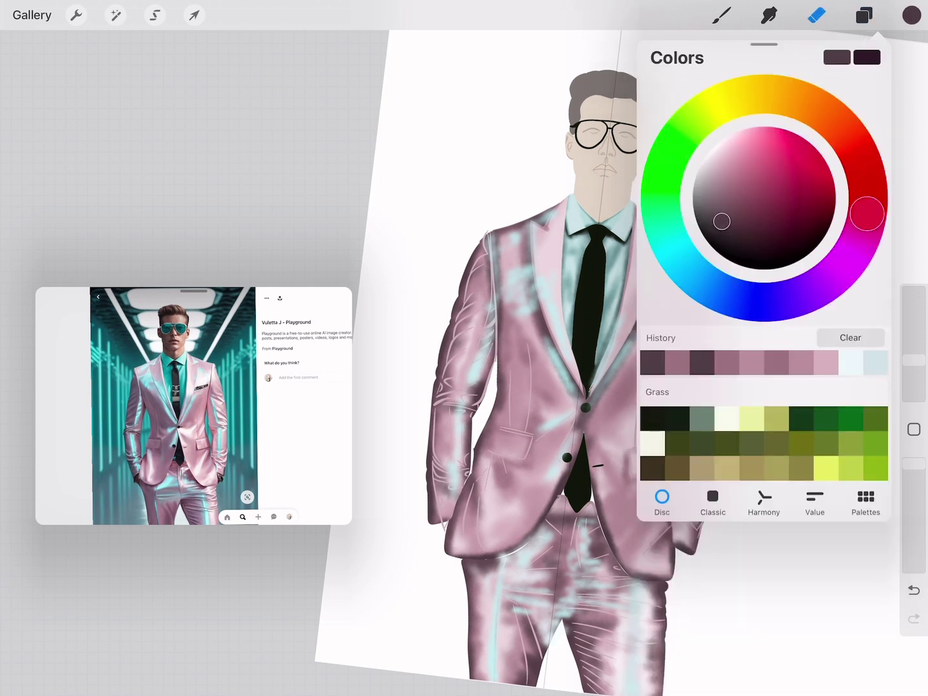
left_click(911, 15)
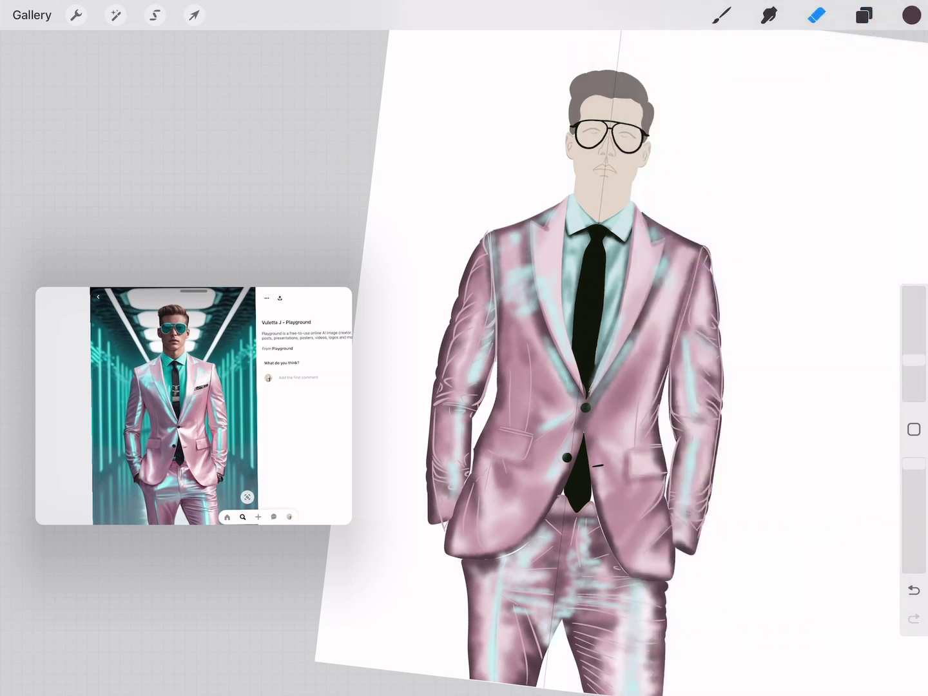
left_click(863, 15)
key("ctrl+z")
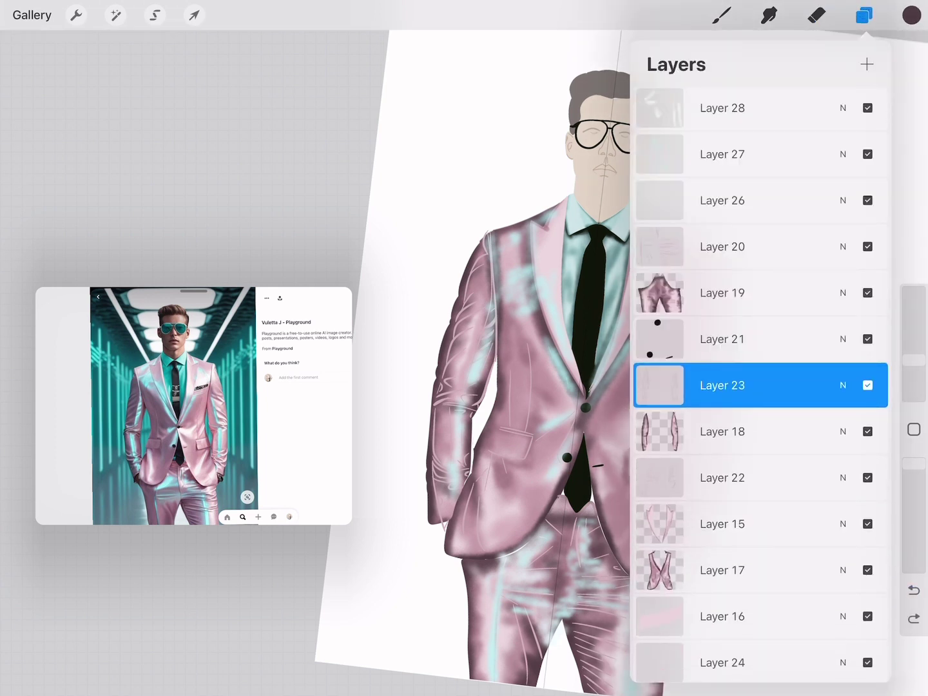
Warp Layer 23's line work so its left side bows out along the sleeve and the top-left corner rises
left_click(722, 385)
left_click(194, 14)
mouse_move(464, 374)
left_mouse_down()
mouse_move(454, 361)
mouse_move(435, 368)
left_mouse_up()
left_click_drag(425, 509, 402, 519)
mouse_move(444, 374)
left_mouse_down()
mouse_move(438, 364)
mouse_move(432, 380)
left_mouse_up()
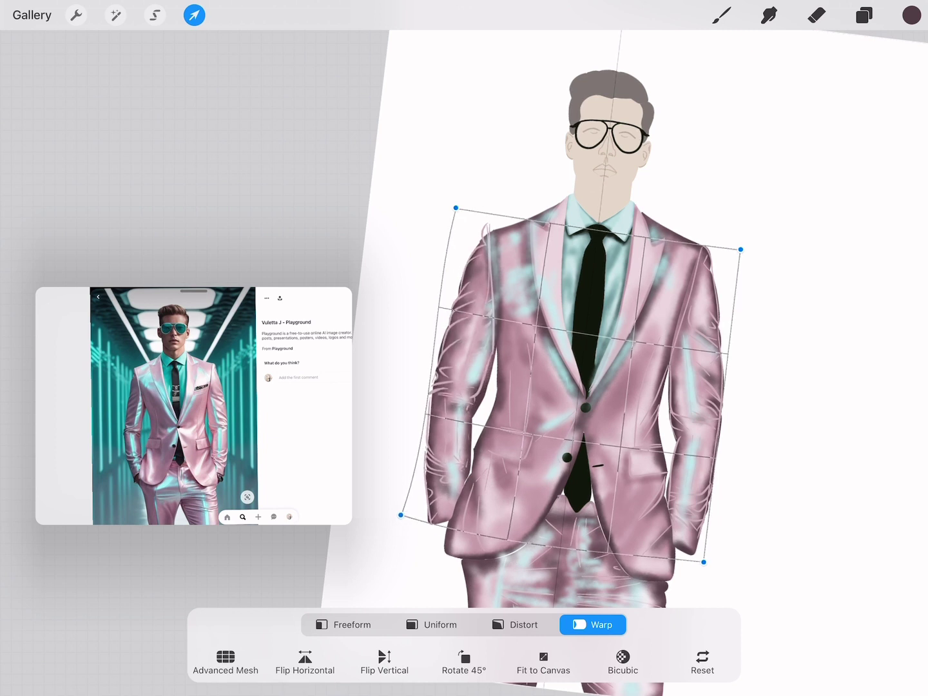
left_click_drag(456, 209, 458, 201)
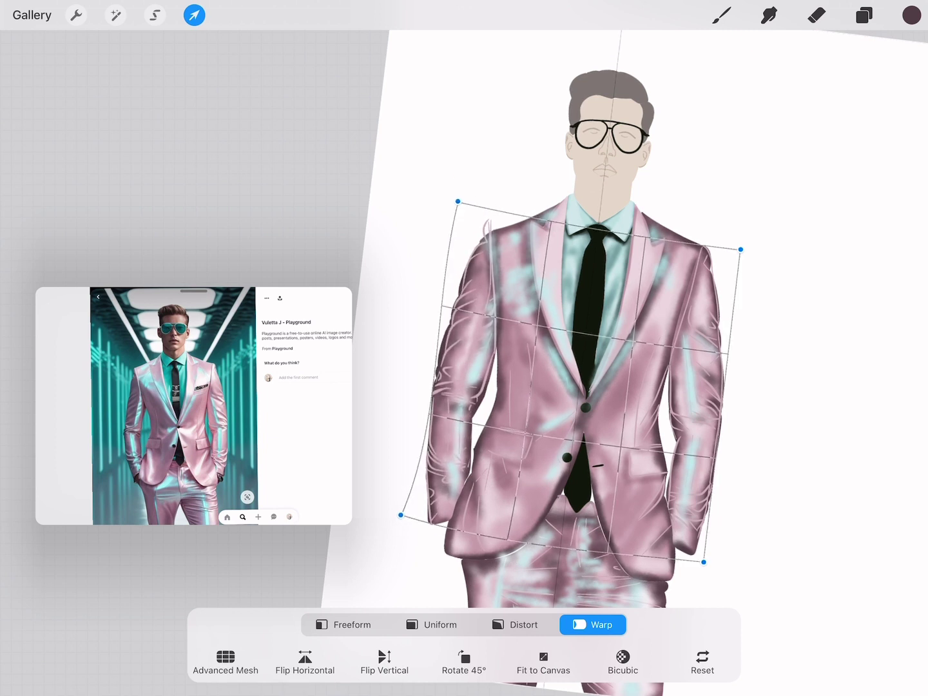
left_click(817, 15)
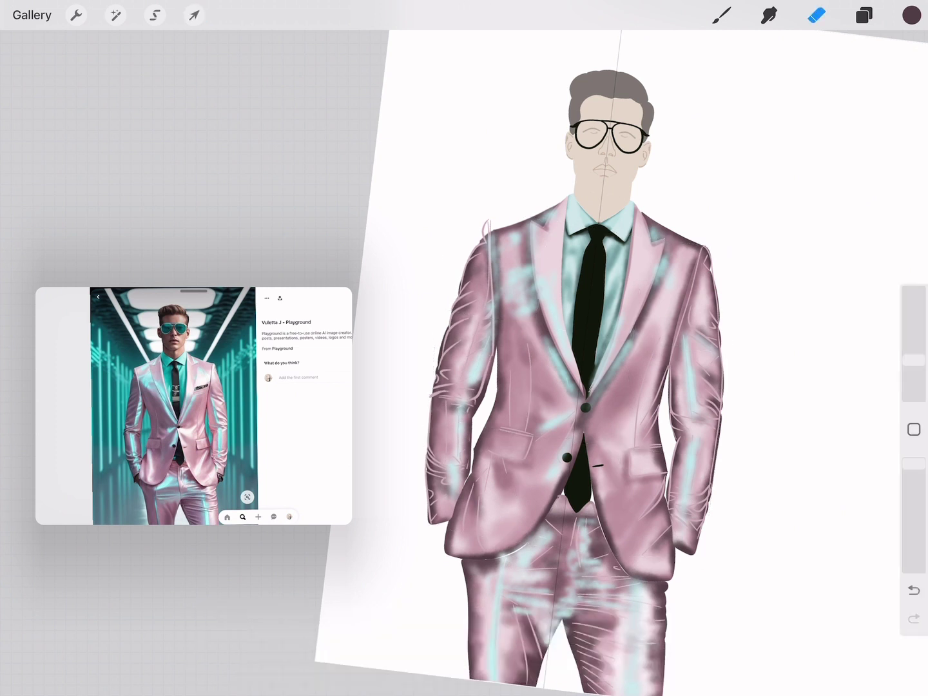
key("super+f")
key("super+f")
key("super+0")
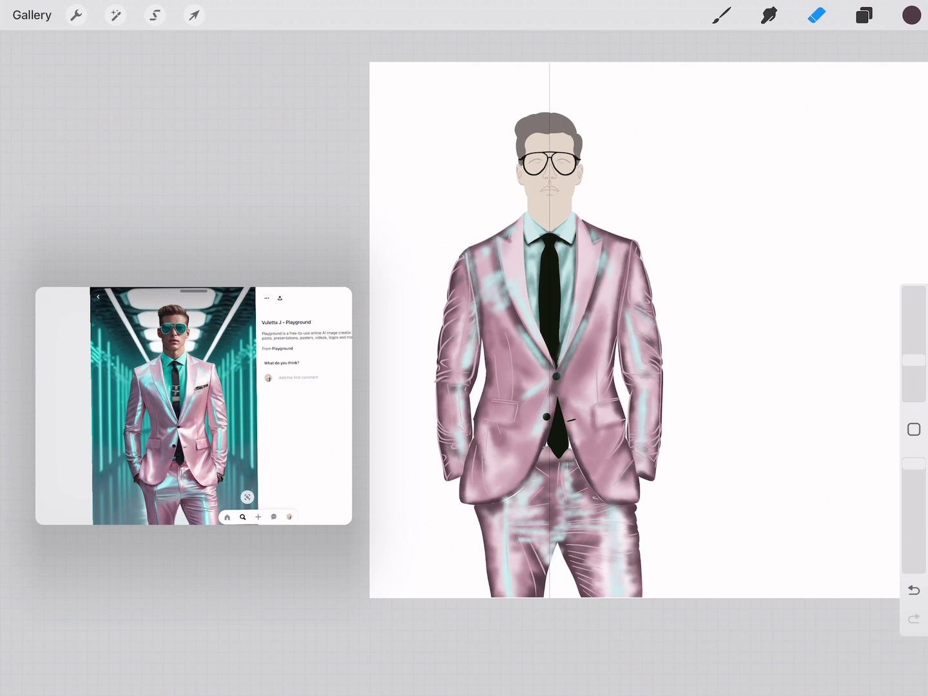
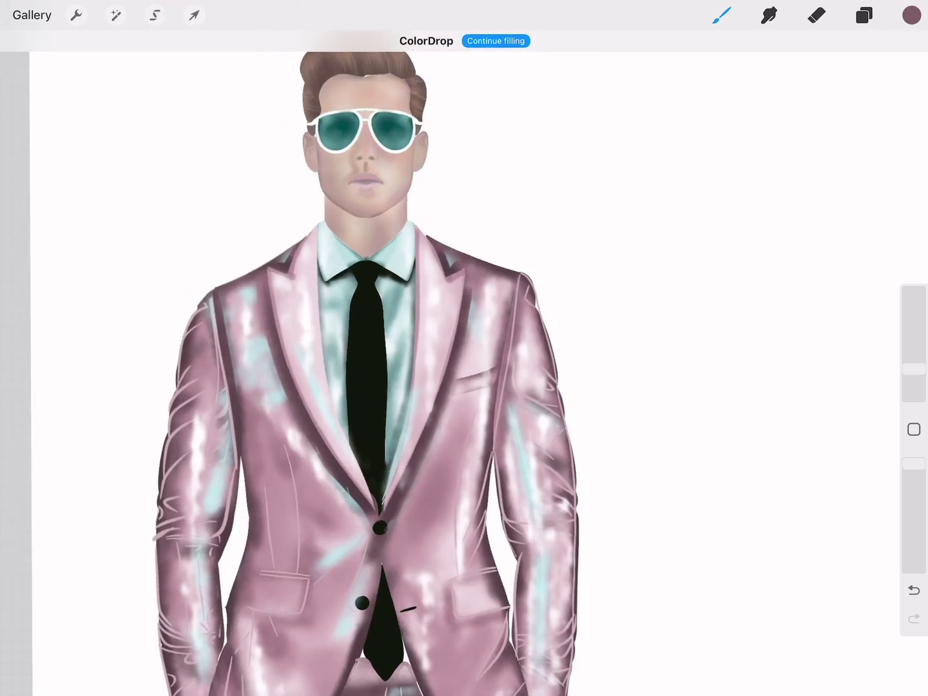
Undo the accidental arc and paint a light edge stroke along the suit's lower outline
left_click(864, 14)
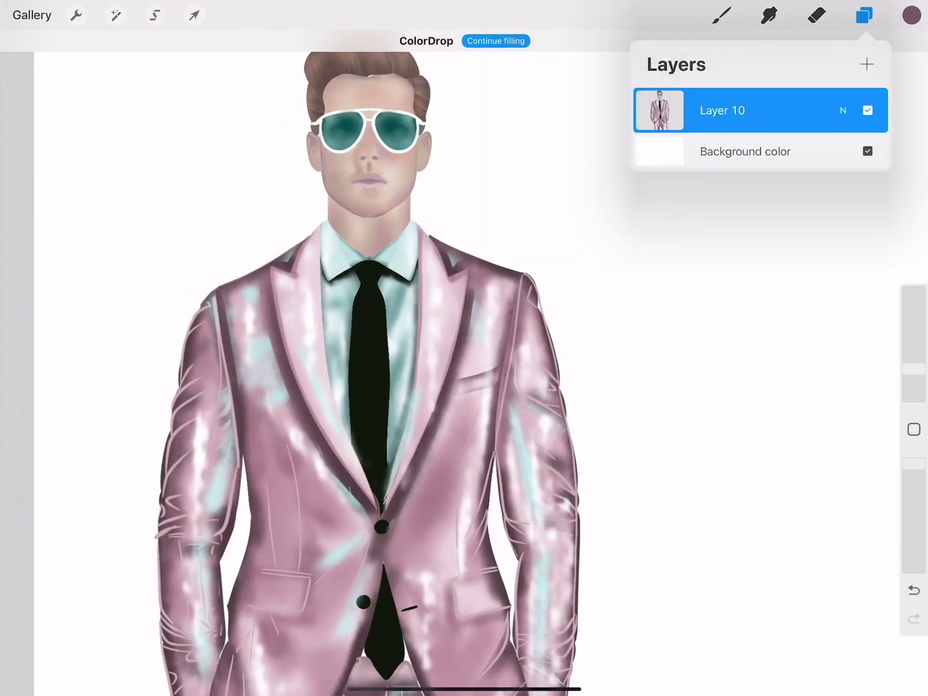
left_click(863, 15)
scroll(387, 387, "up", 5)
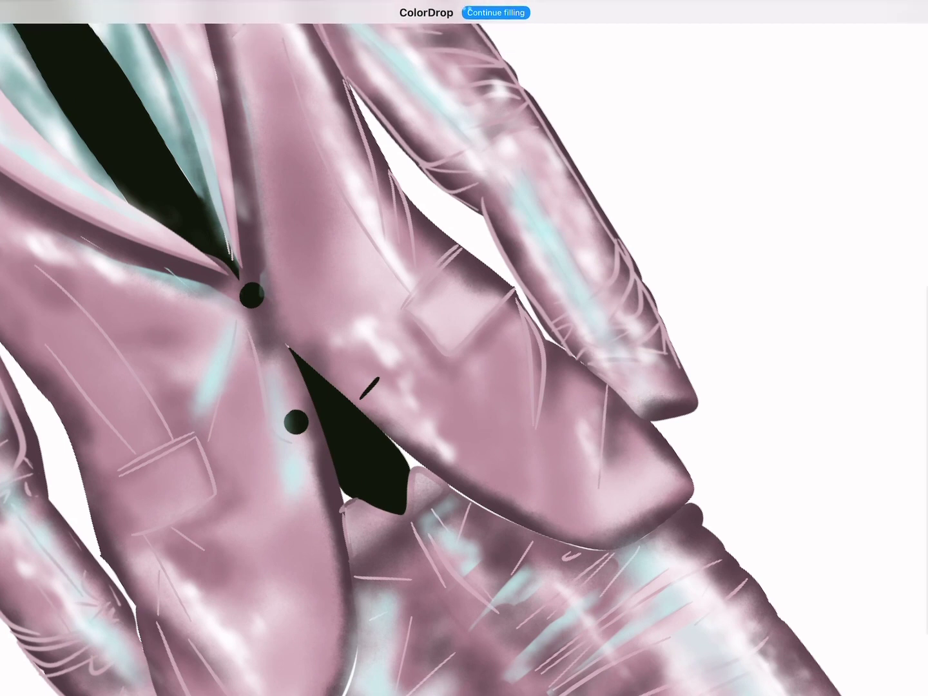
scroll(464, 348, "down", 3)
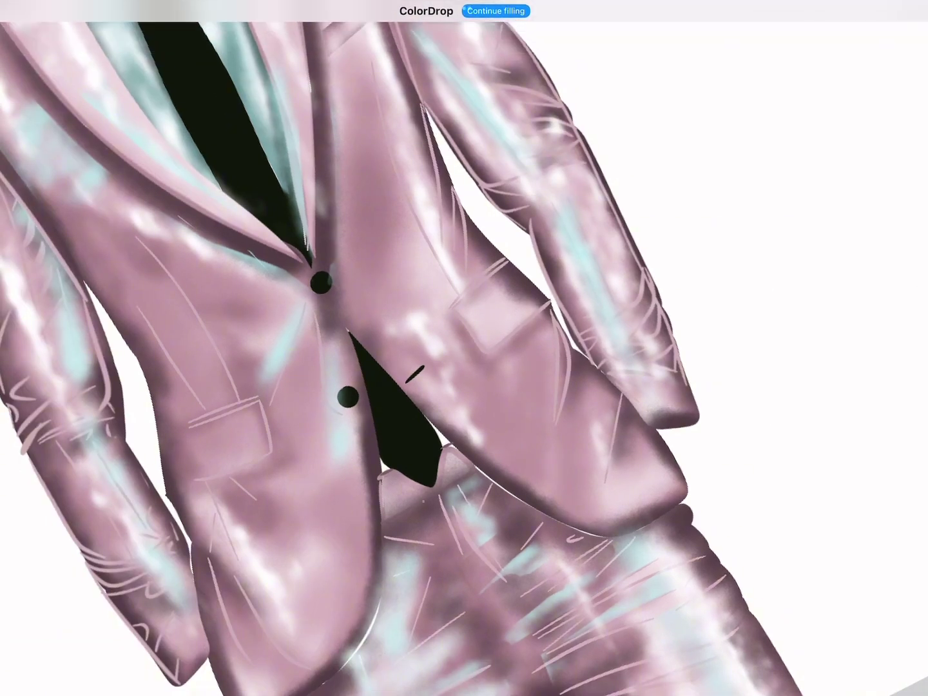
scroll(464, 348, "up", 3)
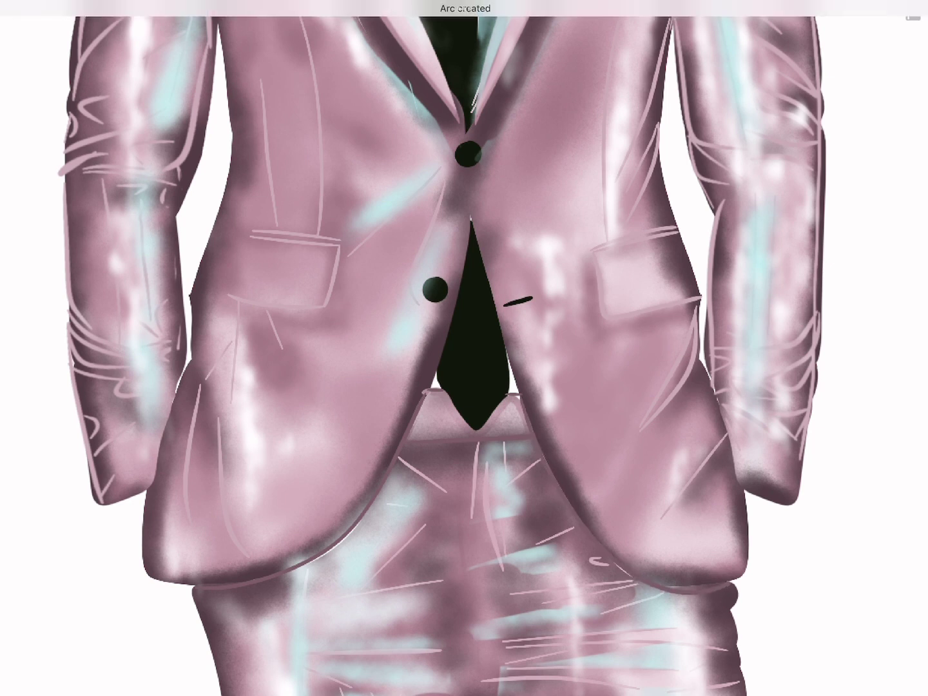
key("ctrl+z")
scroll(464, 348, "up", 5)
mouse_move(351, 542)
left_mouse_down()
mouse_move(586, 451)
mouse_move(671, 245)
left_mouse_up()
Set brush opacity to 65% and sample white from the canvas as the paint colour
scroll(464, 348, "down", 5)
scroll(464, 348, "down", 2)
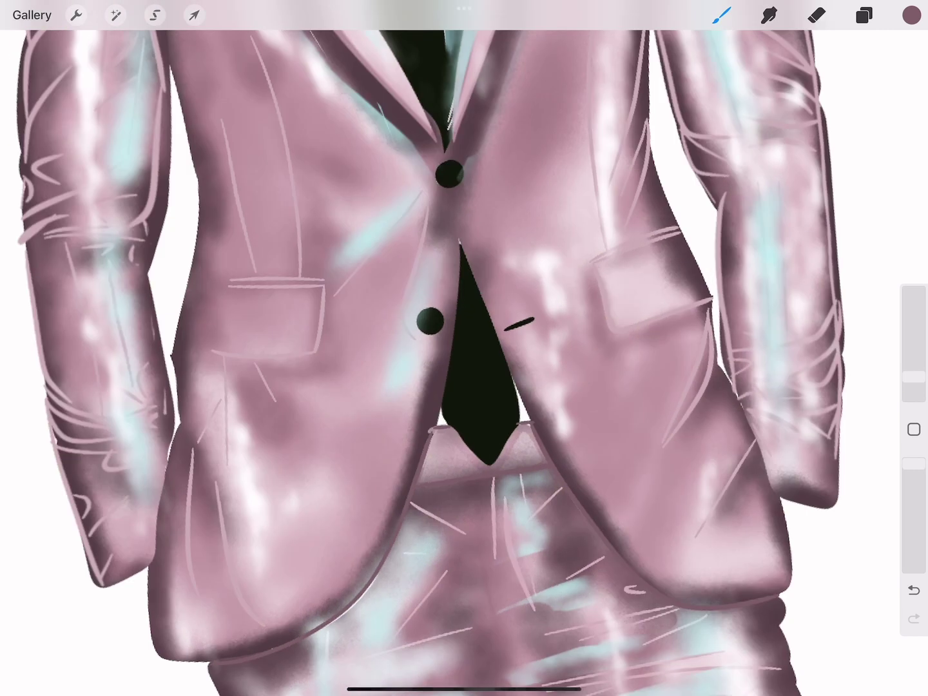
scroll(464, 348, "down", 3)
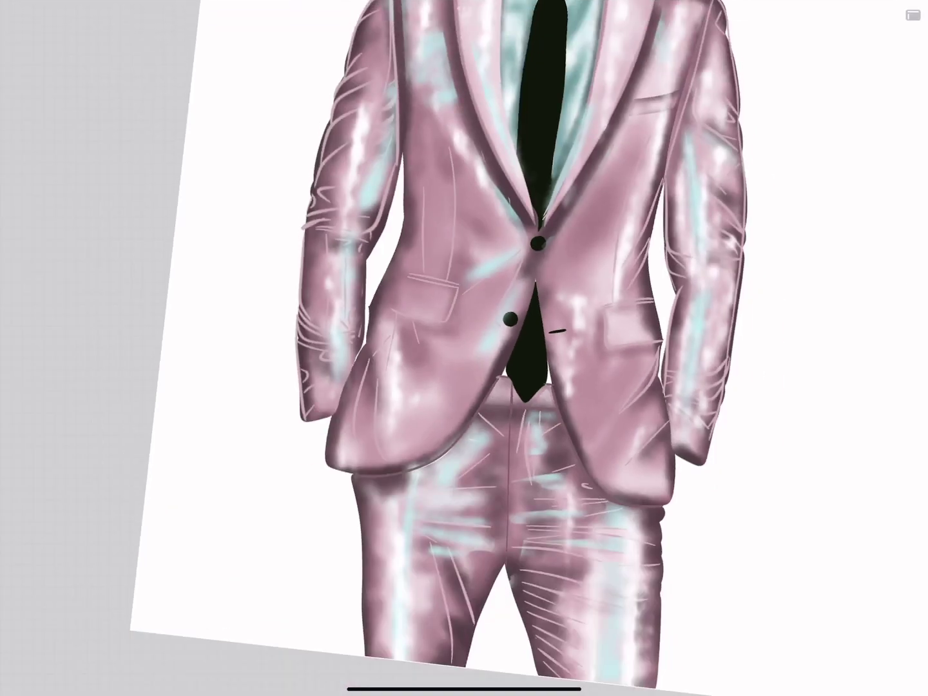
left_click(914, 14)
left_click(914, 499)
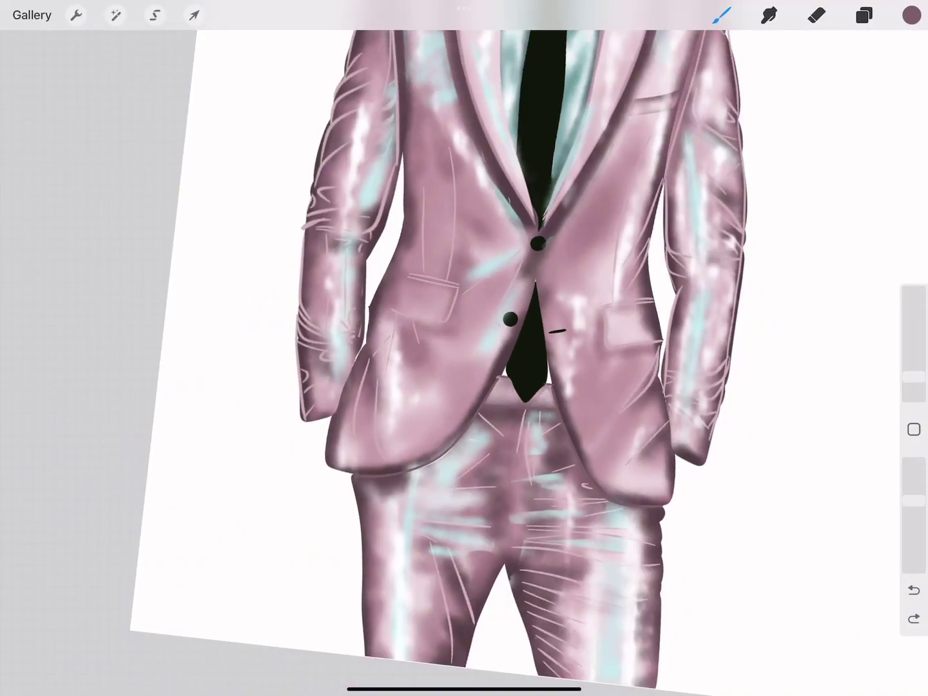
key("ctrl+0")
scroll(464, 348, "down", 3)
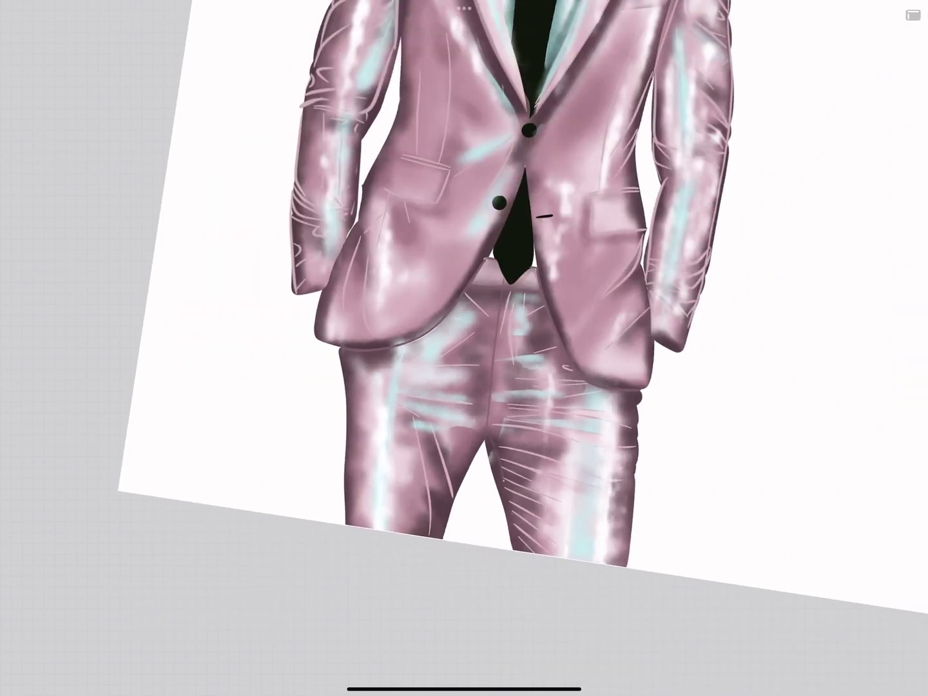
key("ctrl+0")
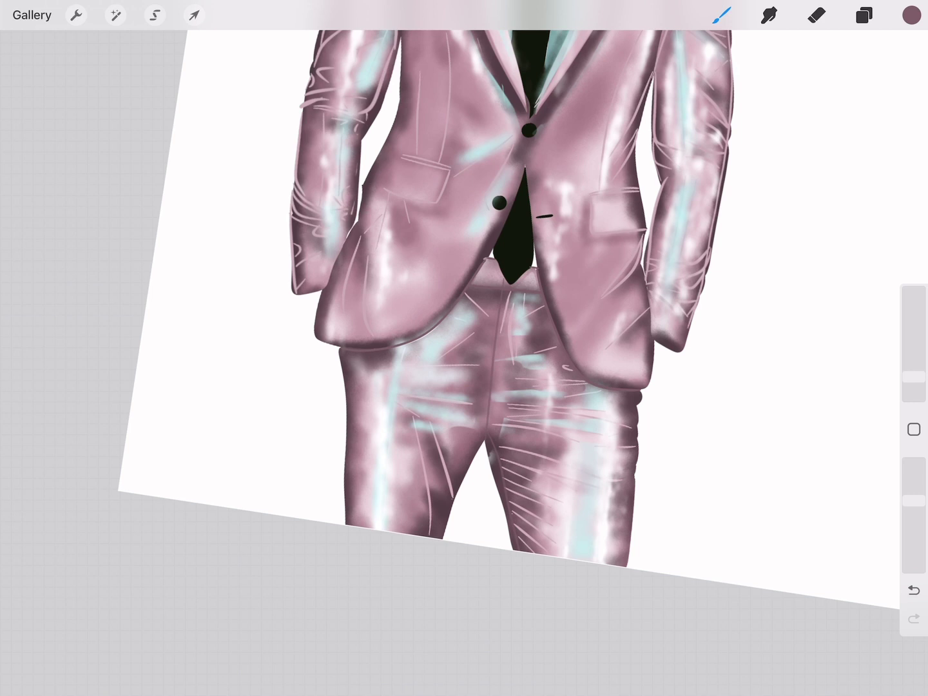
left_click(709, 534)
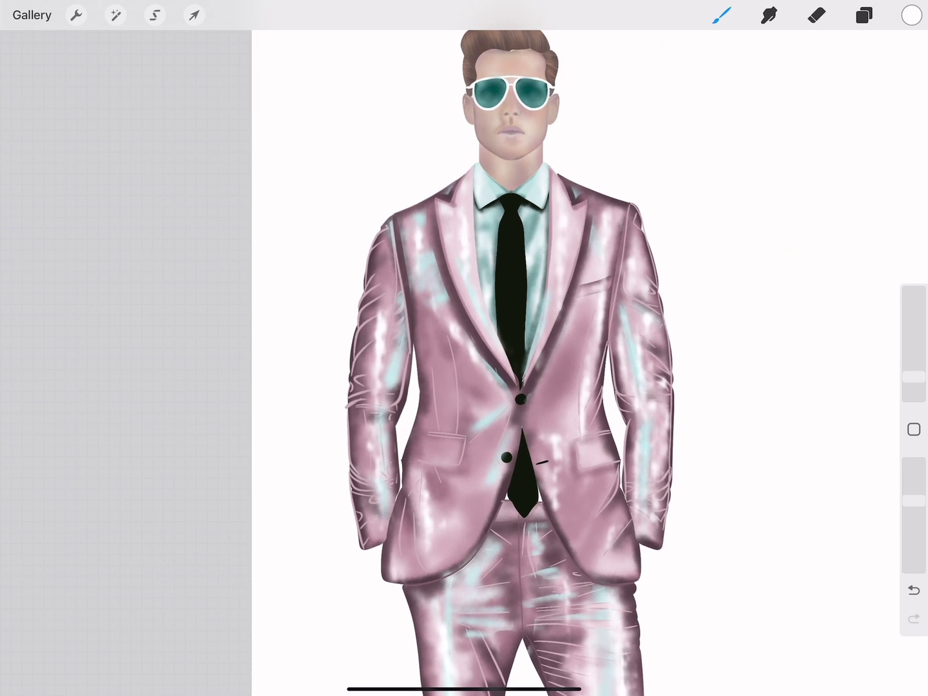
Sample the suit's mauve and paint a dark line along the right lapel edge
left_click(912, 15)
left_click(590, 547)
left_click(911, 14)
key("ctrl+f")
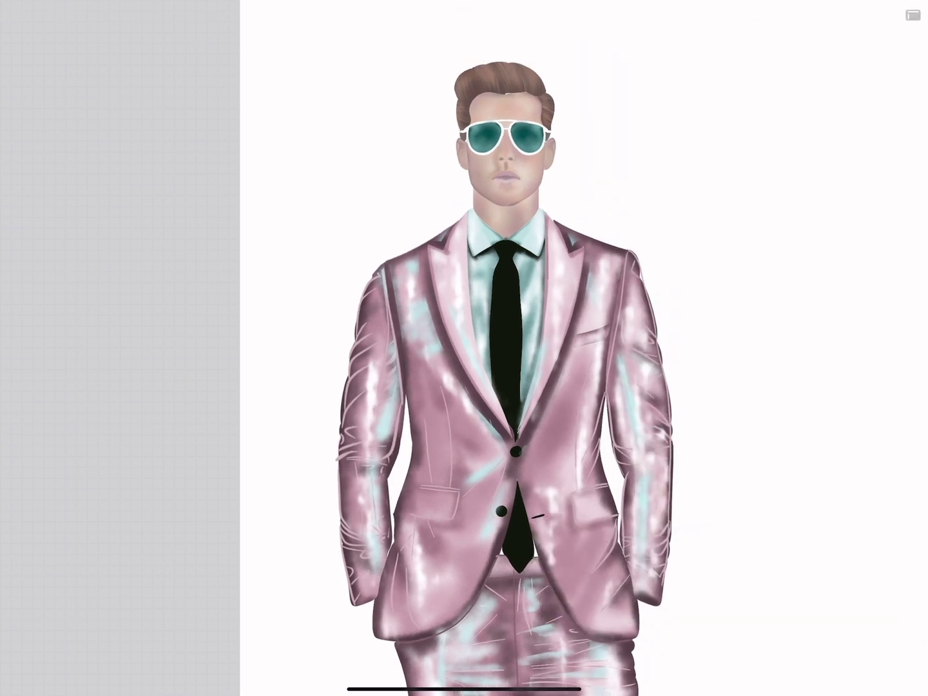
scroll(464, 348, "up", 3)
key("ctrl+f")
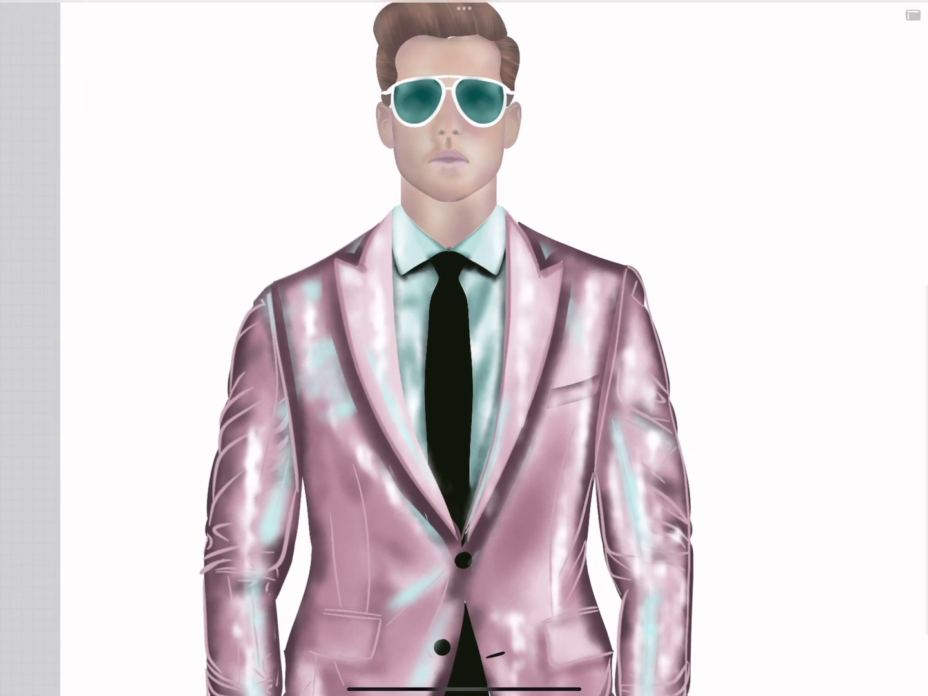
left_click_drag(559, 283, 465, 544)
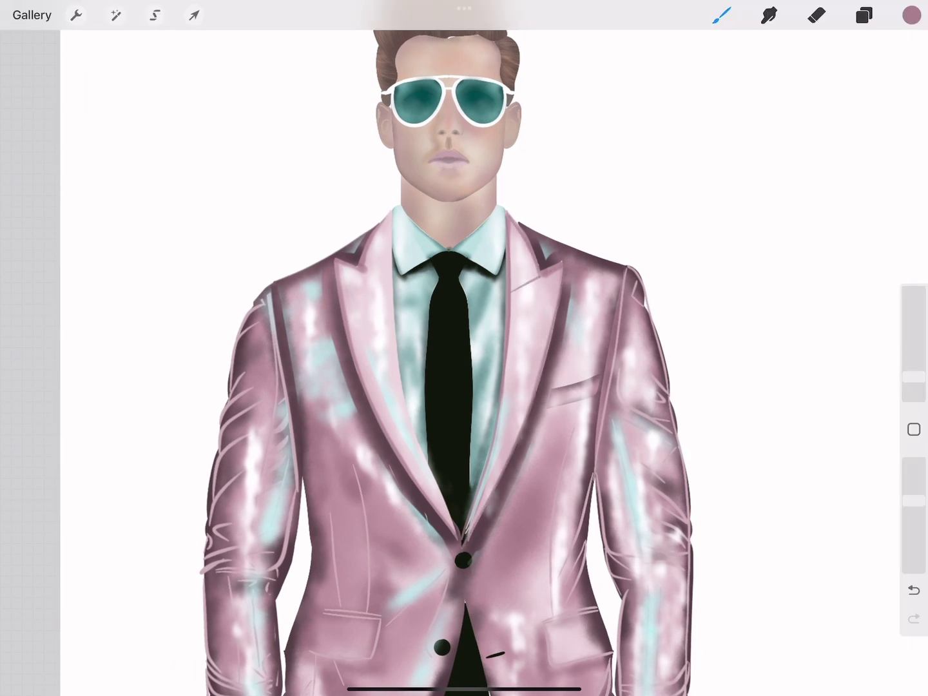
key("ctrl+f")
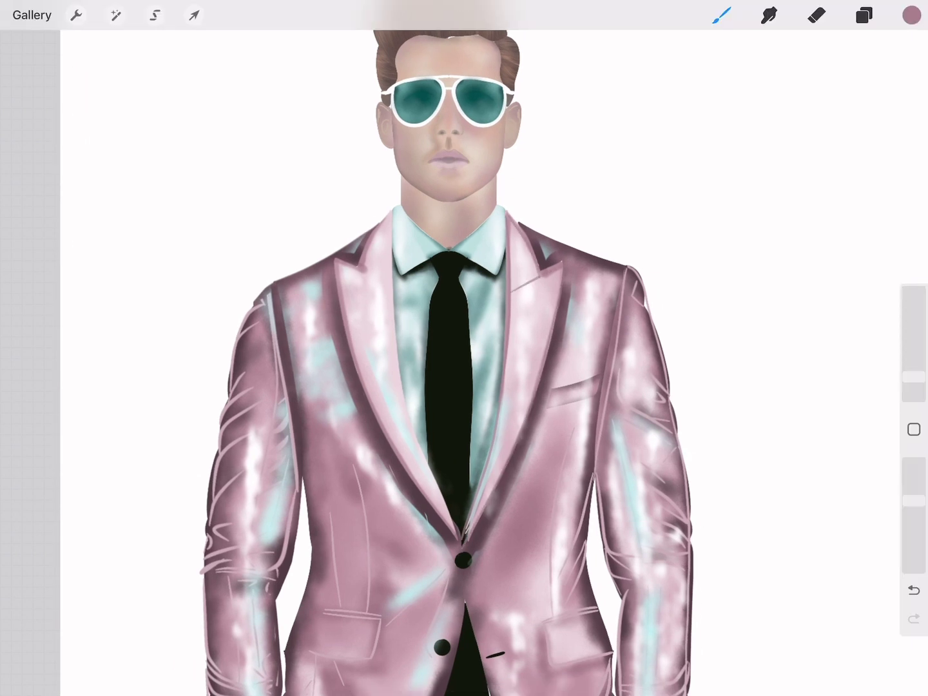
Darken the tie's left edge and knot area, then undo the stray strokes
left_click_drag(392, 261, 406, 426)
mouse_move(395, 217)
left_mouse_down()
mouse_move(358, 380)
mouse_move(364, 546)
left_mouse_up()
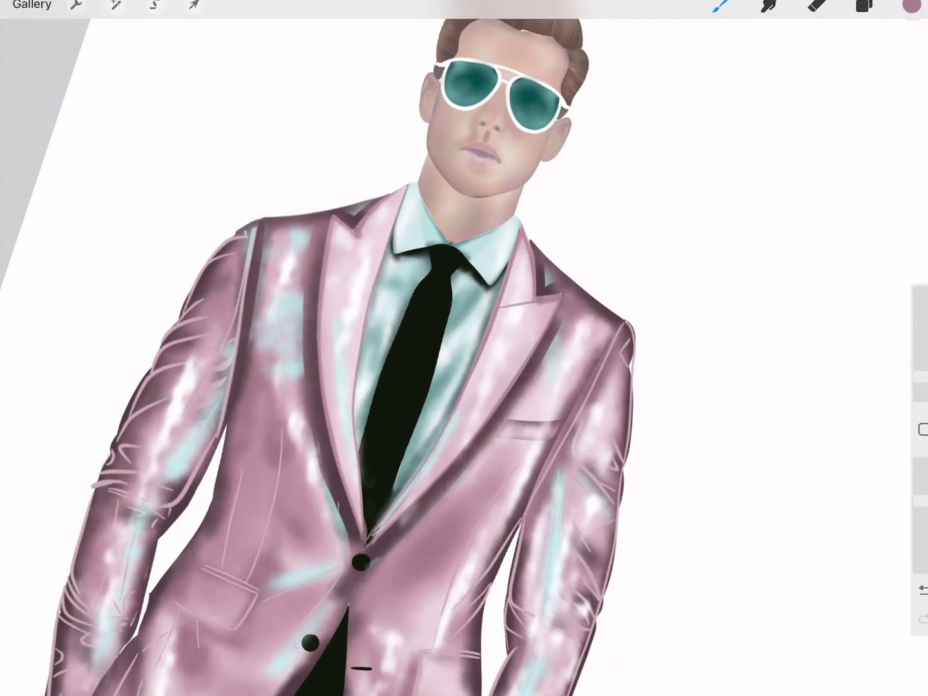
left_click_drag(379, 250, 365, 266)
scroll(438, 361, "down", 3)
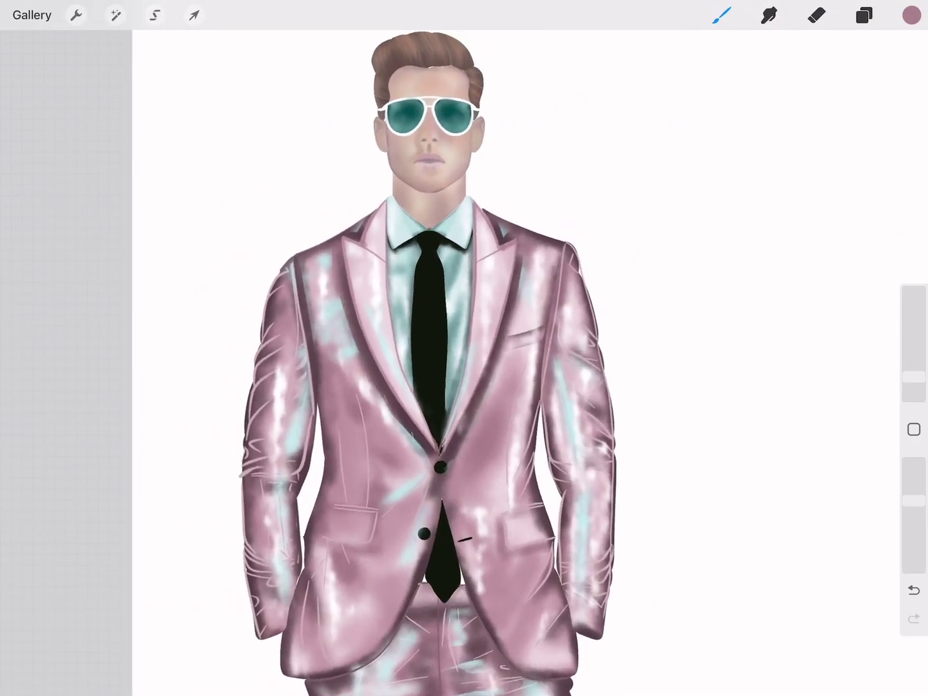
scroll(426, 361, "up", 3)
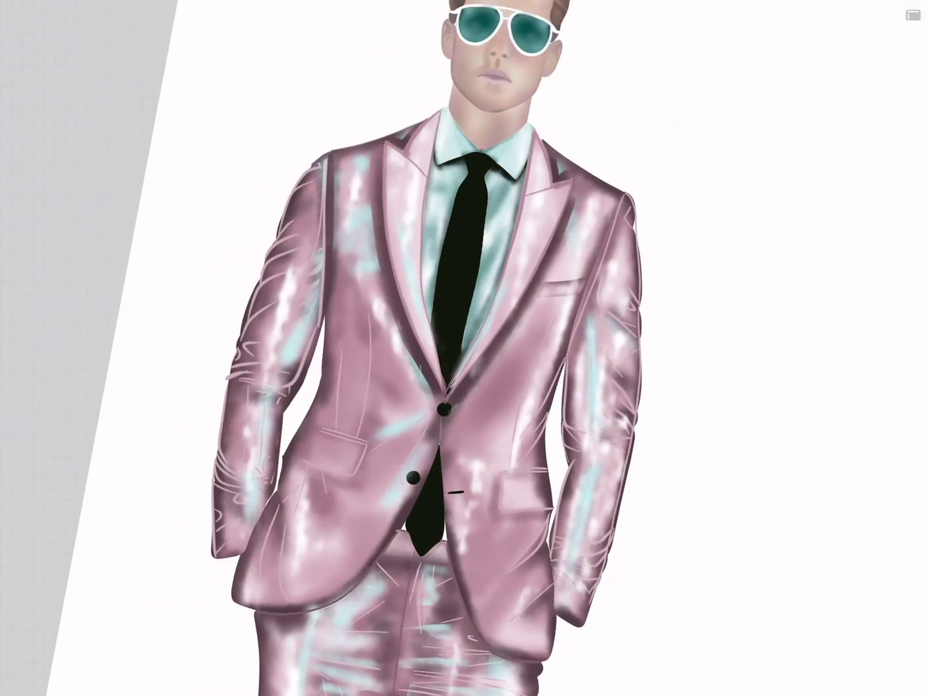
scroll(451, 361, "down", 2)
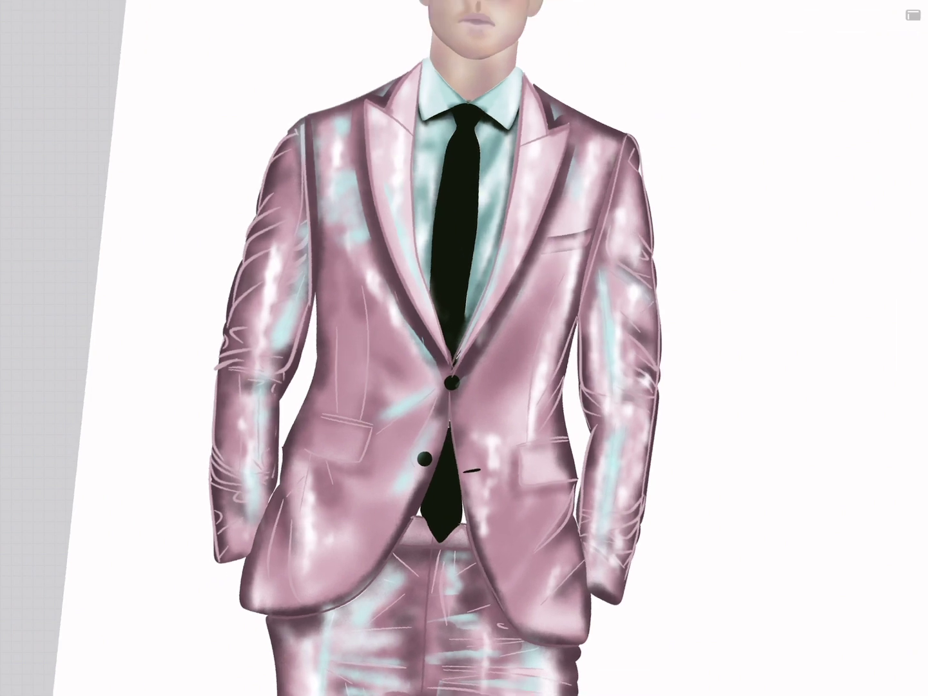
key("ctrl+z")
key("ctrl+z")
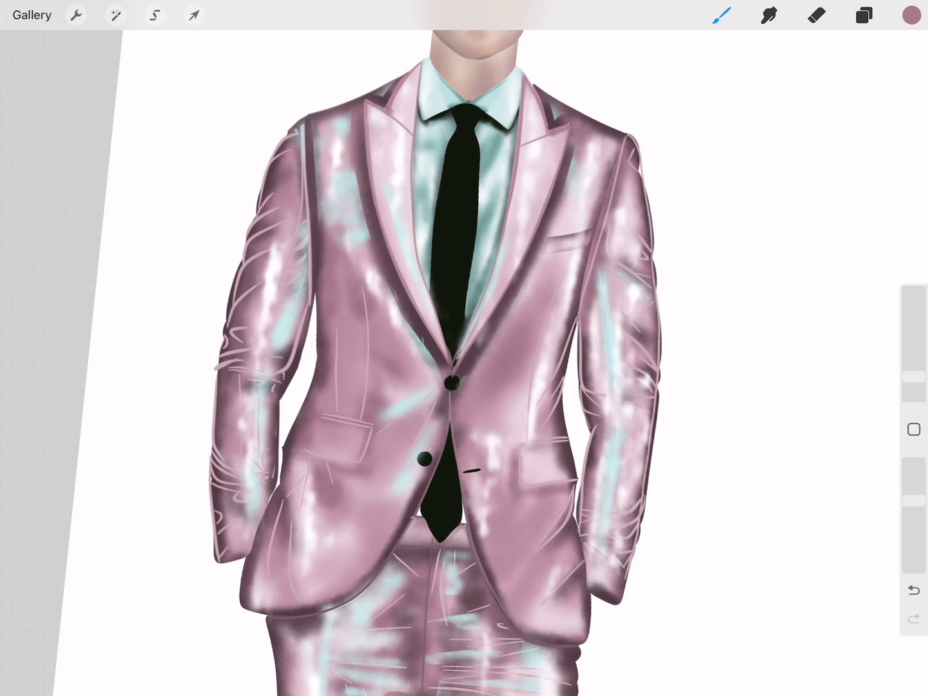
Outline the left sleeve and lower-left jacket edge in mauve, undoing the final stroke
scroll(451, 360, "up", 3)
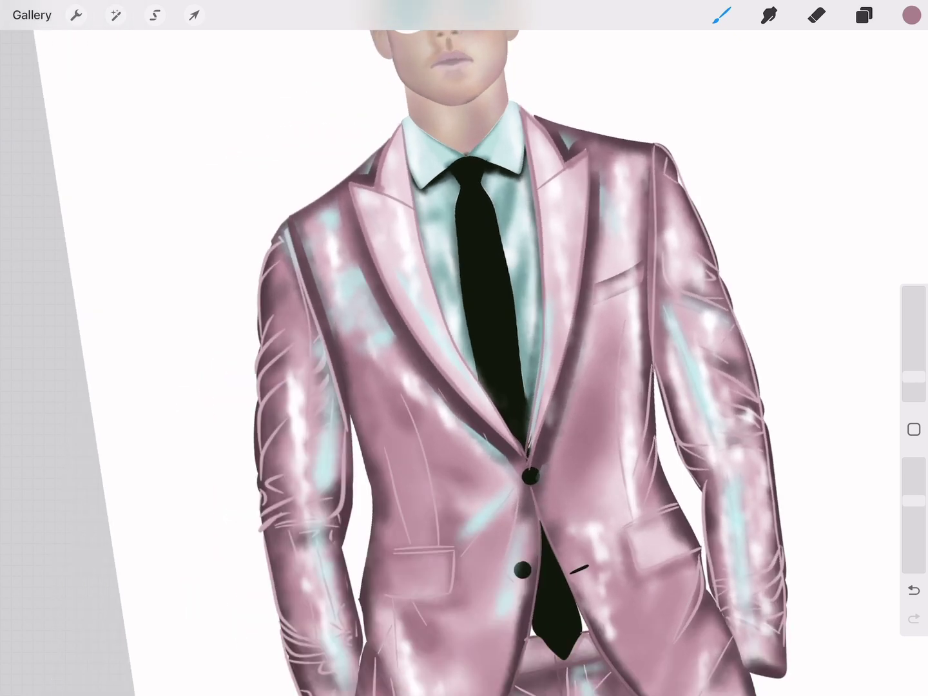
mouse_move(278, 229)
left_mouse_down()
mouse_move(262, 268)
mouse_move(257, 476)
left_mouse_up()
scroll(464, 348, "down", 2)
mouse_move(329, 352)
left_mouse_down()
mouse_move(310, 469)
mouse_move(304, 628)
left_mouse_up()
mouse_move(433, 342)
left_mouse_down()
mouse_move(390, 464)
mouse_move(379, 560)
left_mouse_up()
left_click_drag(391, 465, 386, 529)
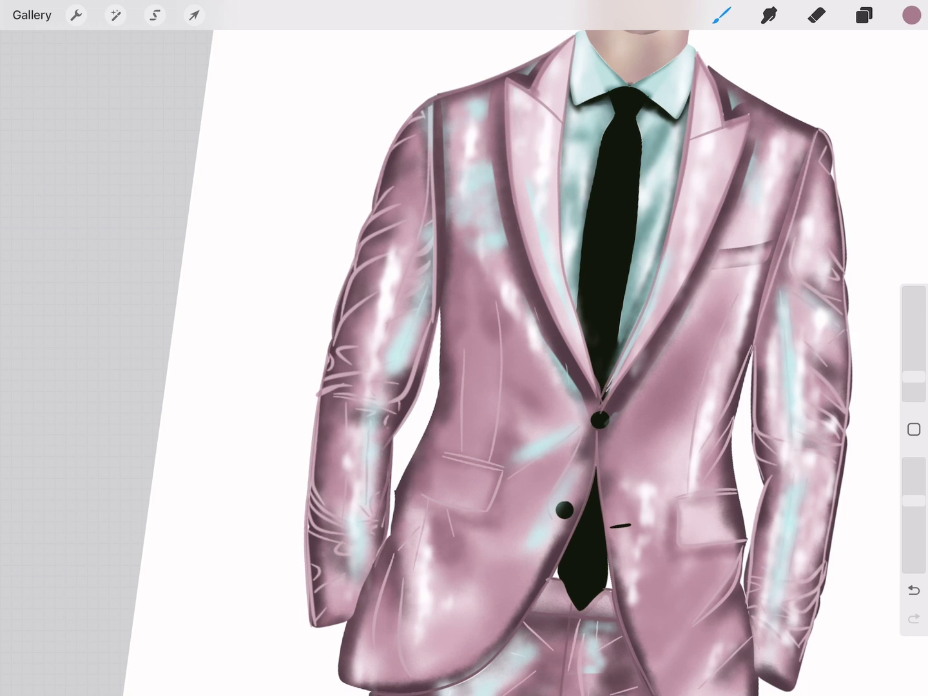
scroll(580, 361, "up", 2)
key("ctrl+f")
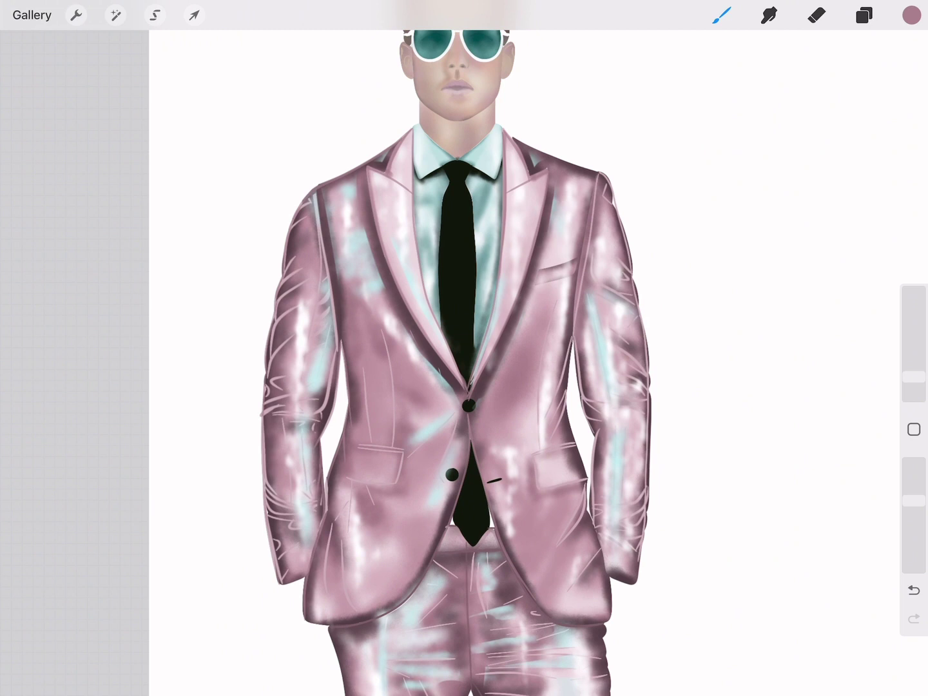
scroll(451, 361, "up", 2)
scroll(438, 361, "up", 2)
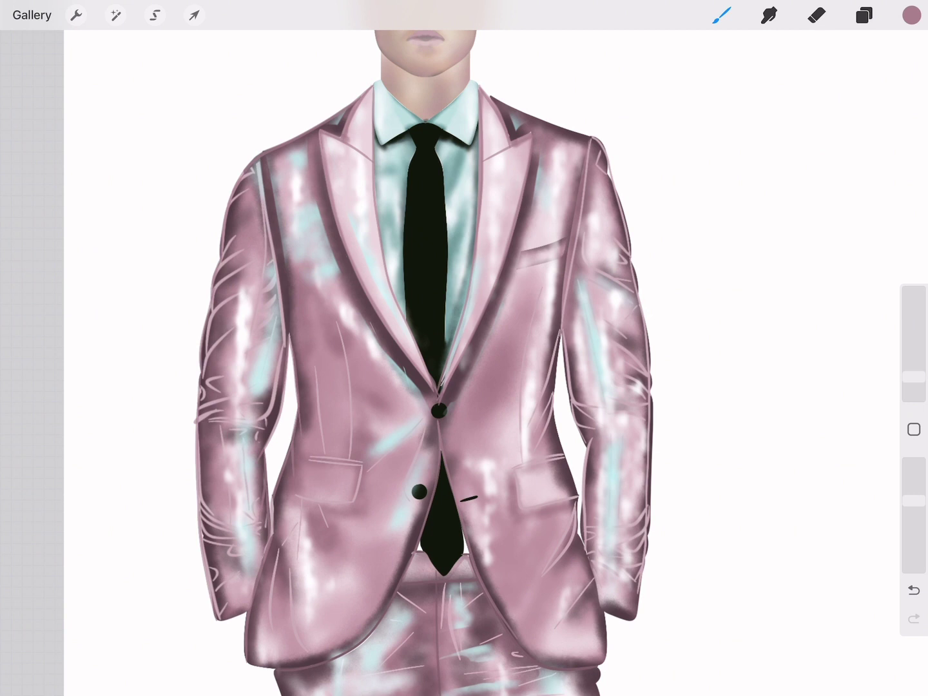
key("ctrl+z")
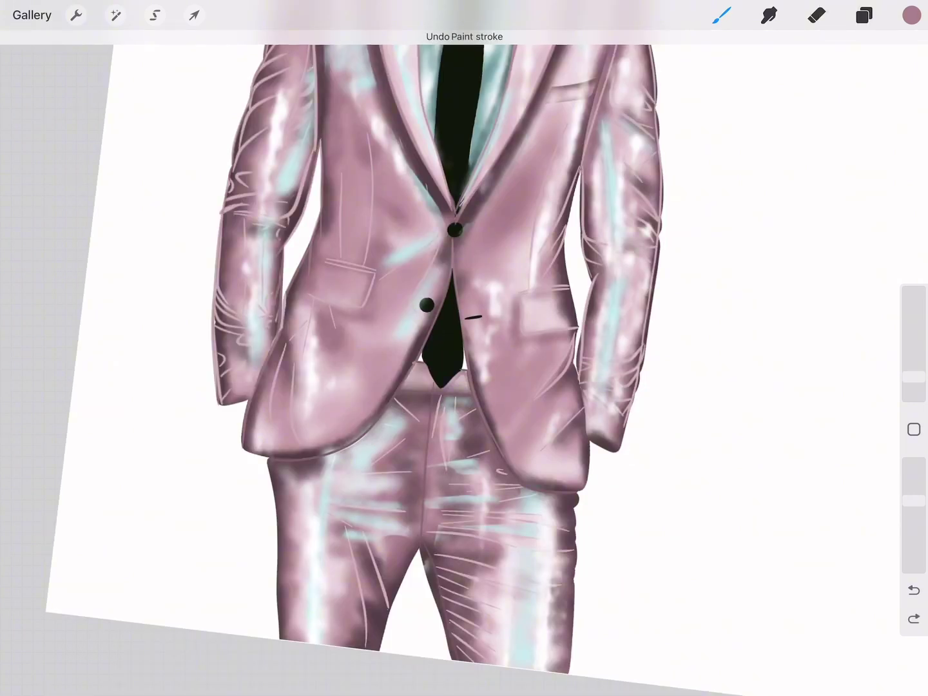
Pick black, try a dark stroke along the tie's left edge, then undo it
scroll(464, 348, "up", 3)
left_click(911, 14)
left_click(851, 360)
left_click(911, 15)
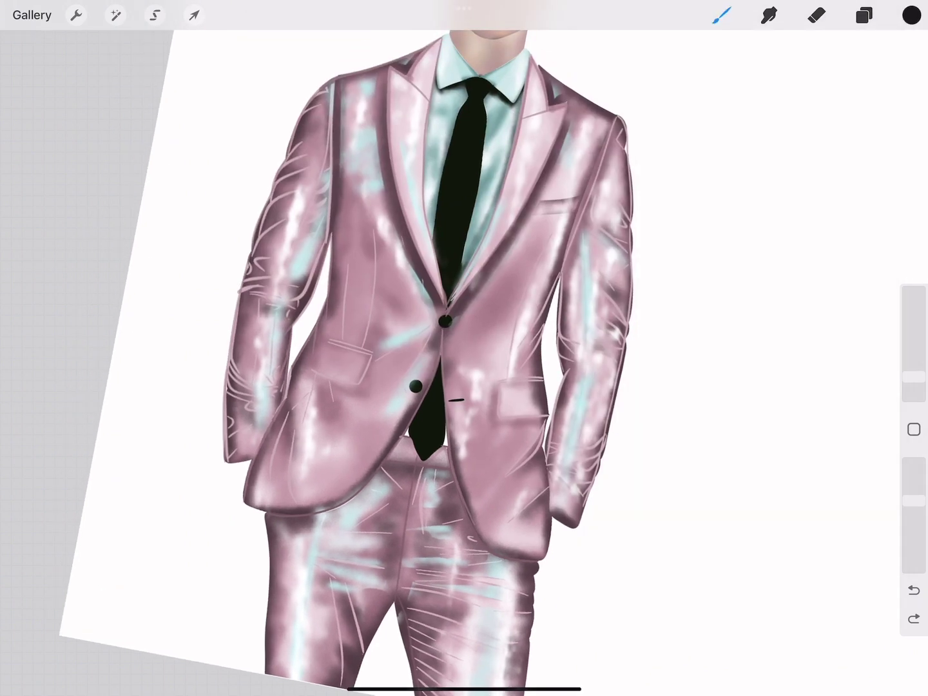
scroll(464, 348, "up", 2)
key("ctrl+0")
left_click_drag(483, 397, 422, 480)
key("ctrl+0")
key("ctrl+z")
key("ctrl+0")
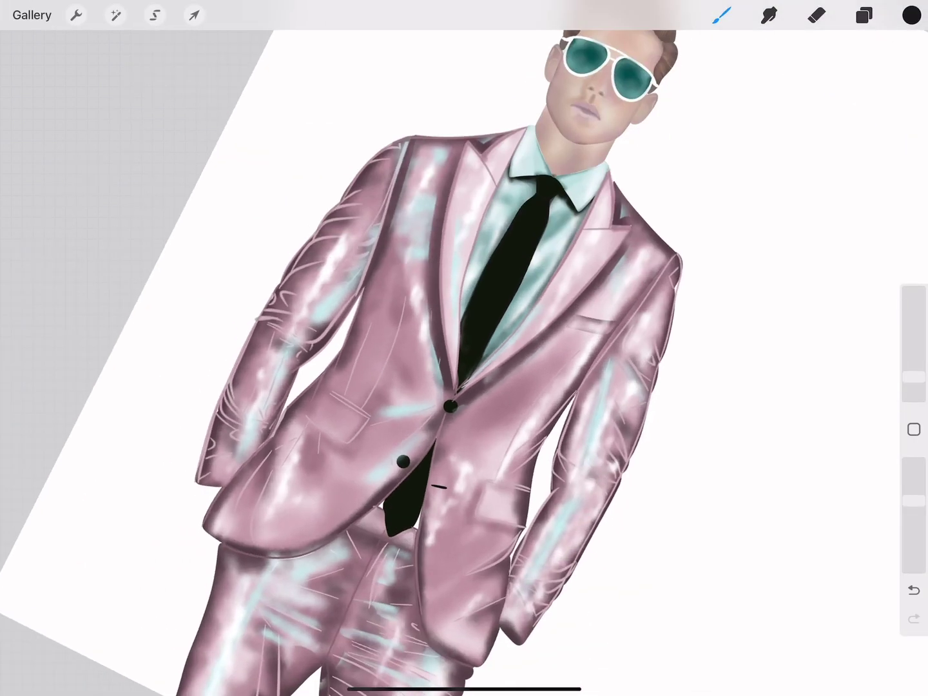
scroll(422, 402, "down", 3)
left_click(914, 15)
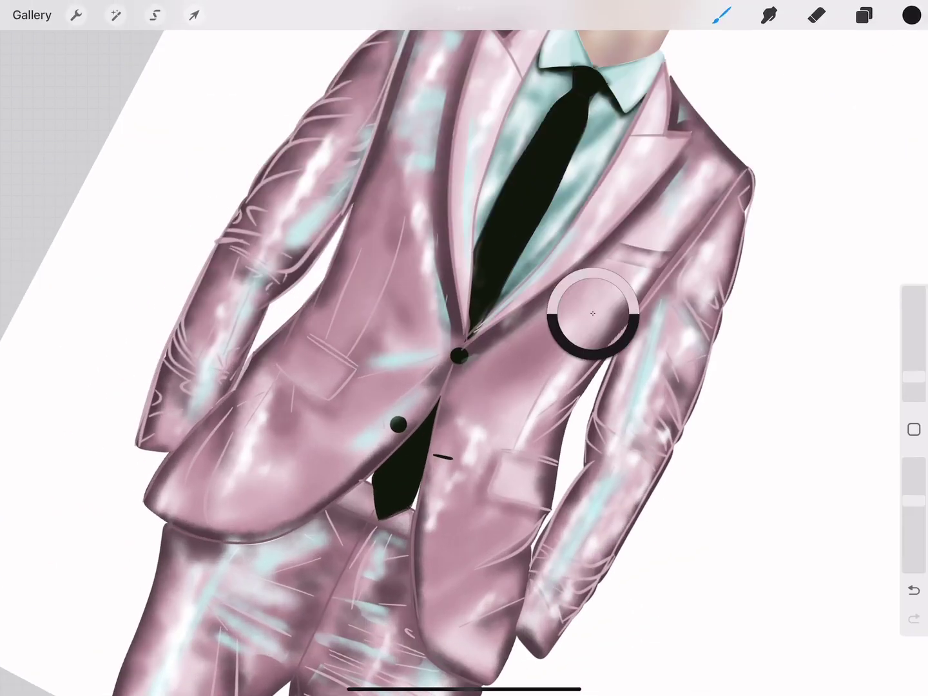
key("ctrl+0")
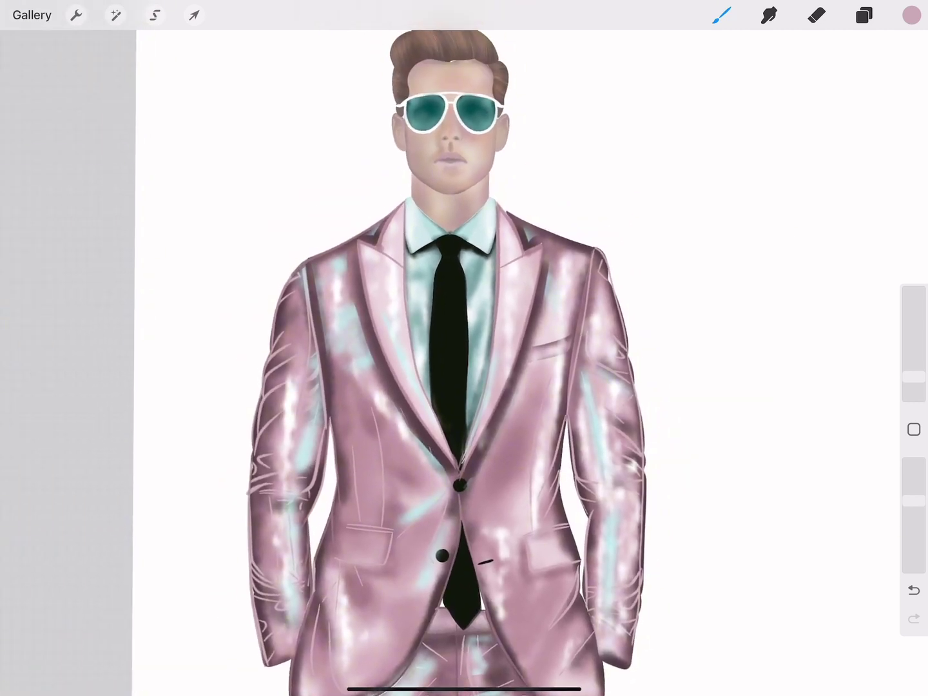
Sample the brown hair colour and touch up the hairline, left forehead and ear area
scroll(445, 97, "up", 5)
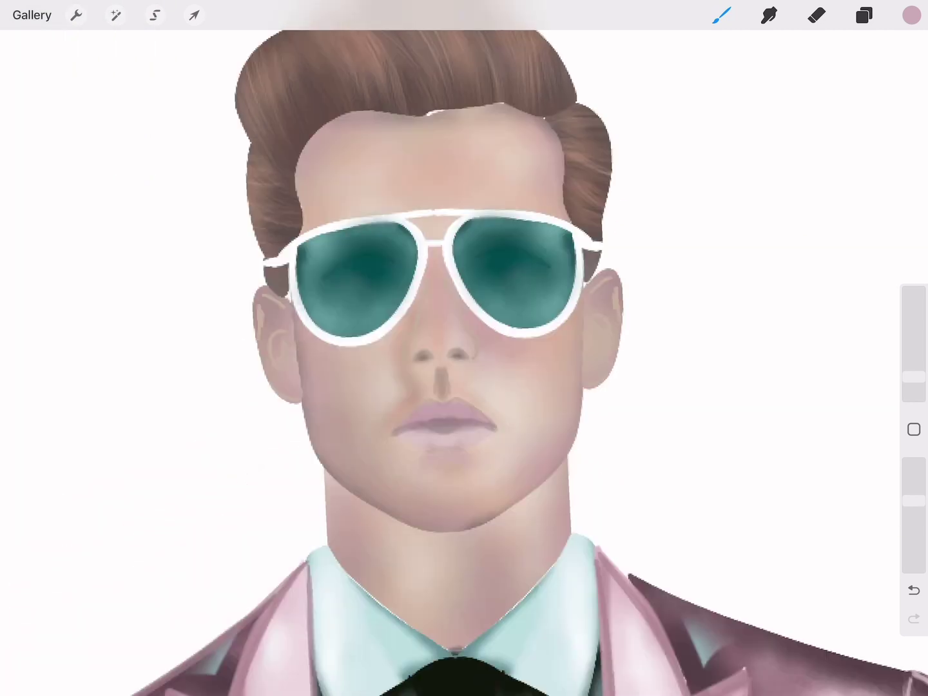
scroll(445, 193, "up", 5)
left_click(442, 239)
left_click_drag(435, 277, 542, 247)
key("ctrl+z")
scroll(464, 348, "down", 5)
left_click_drag(299, 277, 298, 335)
left_click_drag(271, 404, 264, 428)
Zoom in on the tie and fill the white gap beside its tip with teal
left_click(912, 14)
left_click(247, 376)
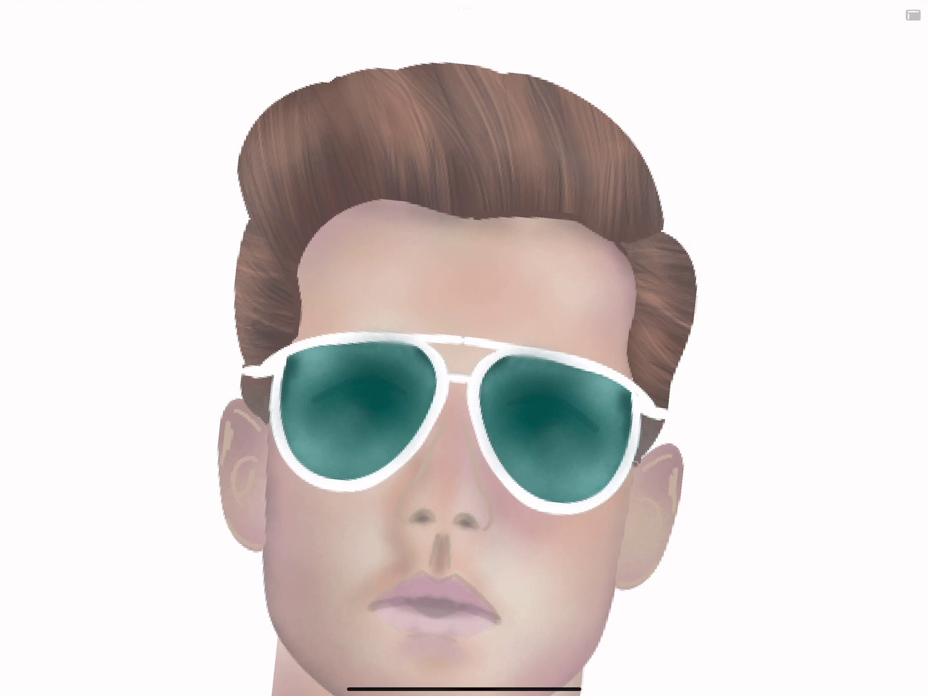
left_click(913, 14)
scroll(464, 348, "down", 5)
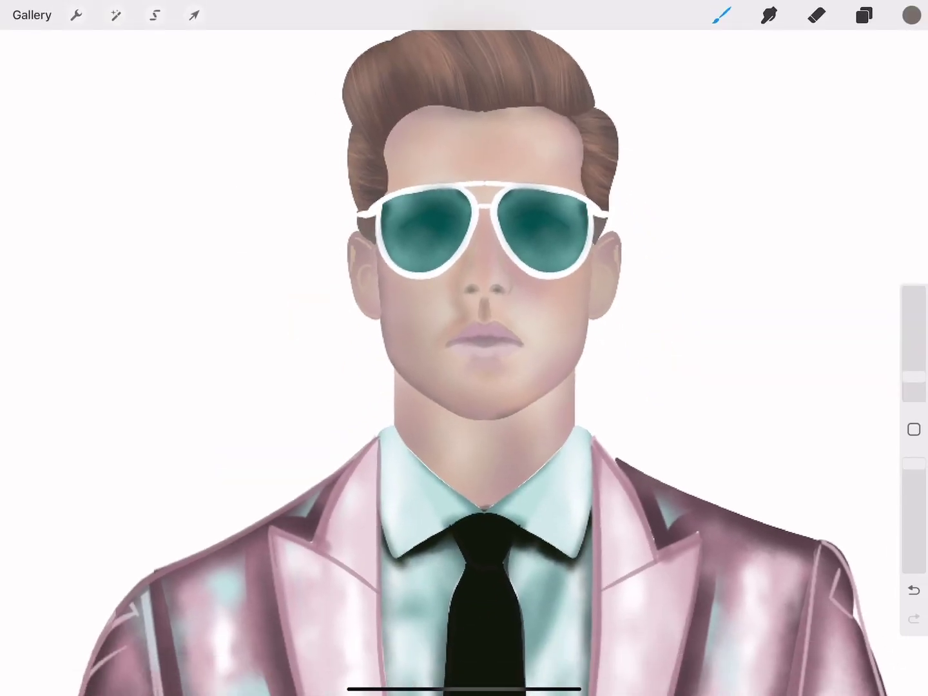
scroll(464, 348, "down", 3)
scroll(464, 348, "down", 3)
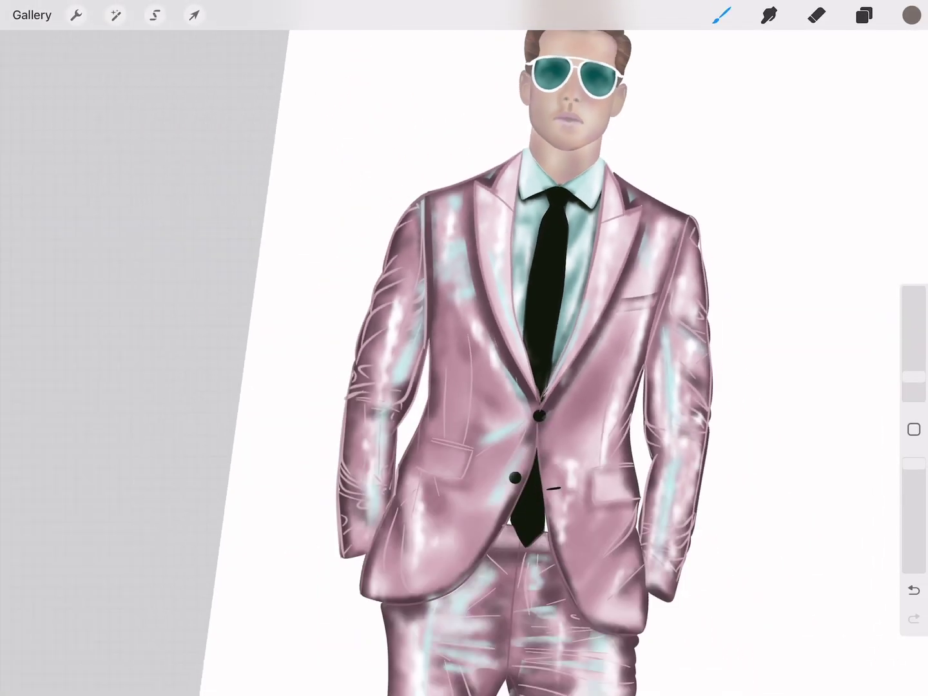
scroll(464, 348, "down", 3)
scroll(464, 348, "up", 3)
scroll(464, 348, "up", 3)
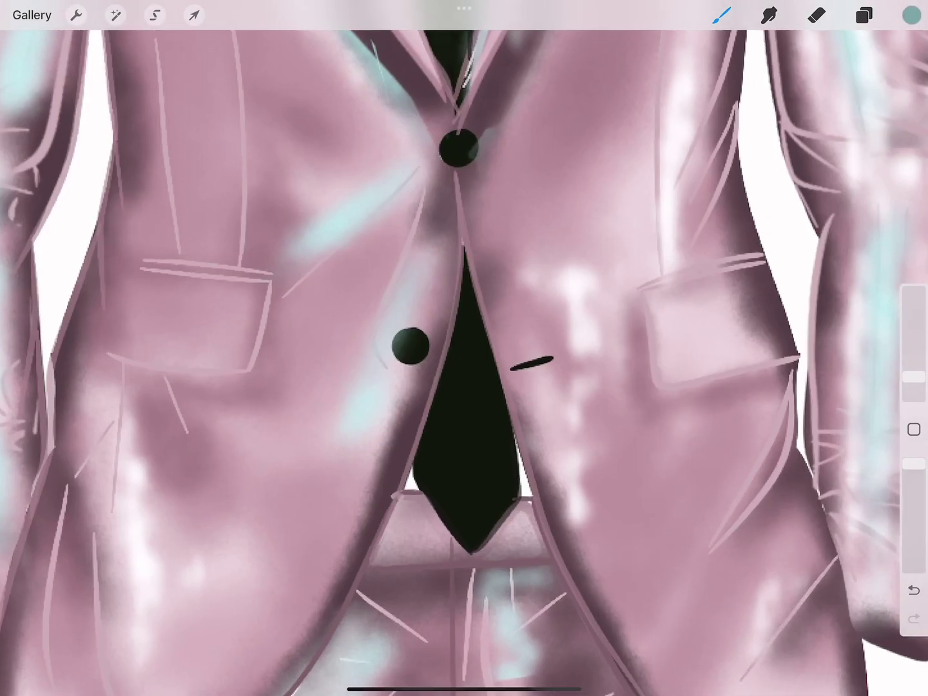
left_click_drag(406, 472, 411, 490)
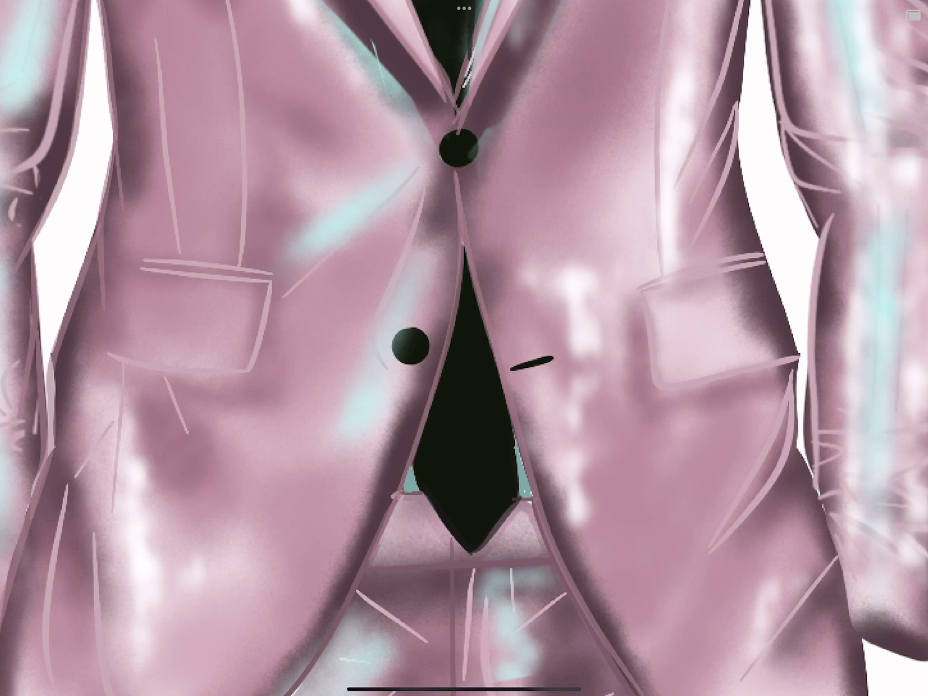
scroll(464, 348, "down", 5)
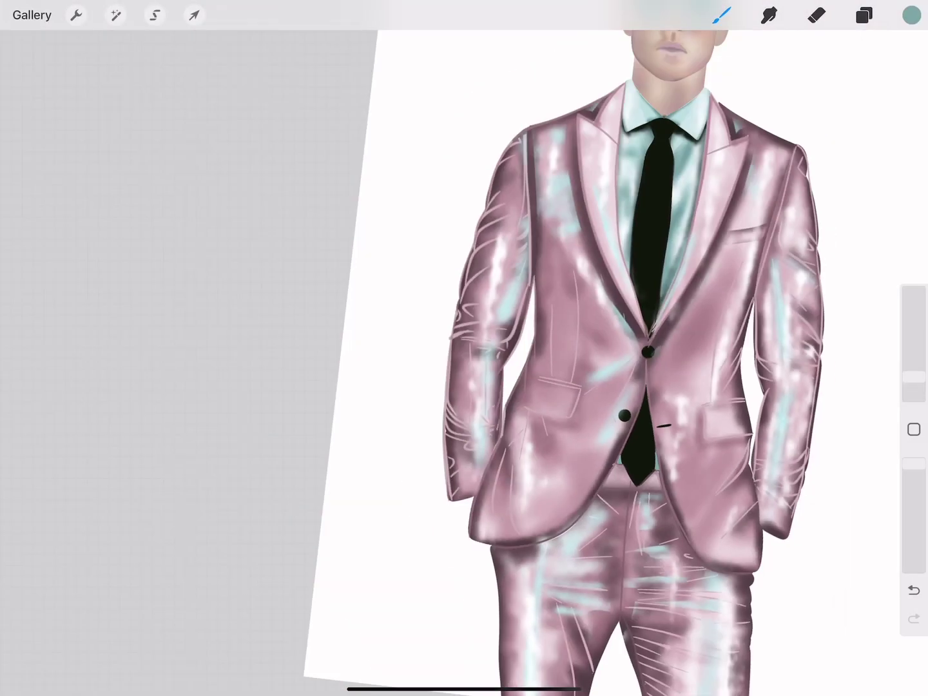
Sample the beige skin colour and drop it into the right hand and left cuff gap
scroll(464, 348, "right", 5)
left_click(539, 43)
scroll(464, 348, "down", 3)
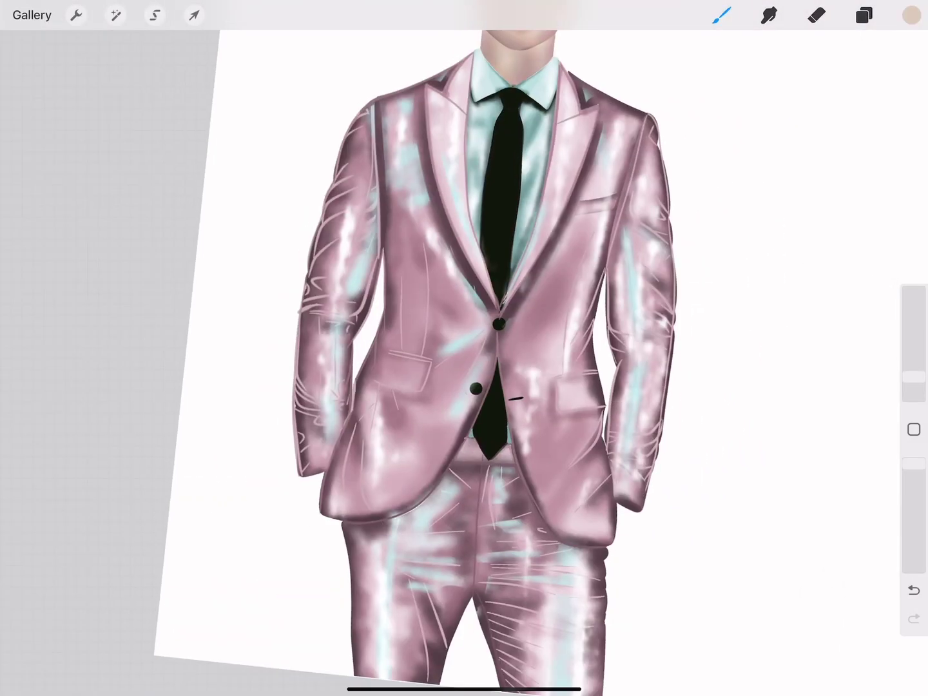
key("ctrl+0")
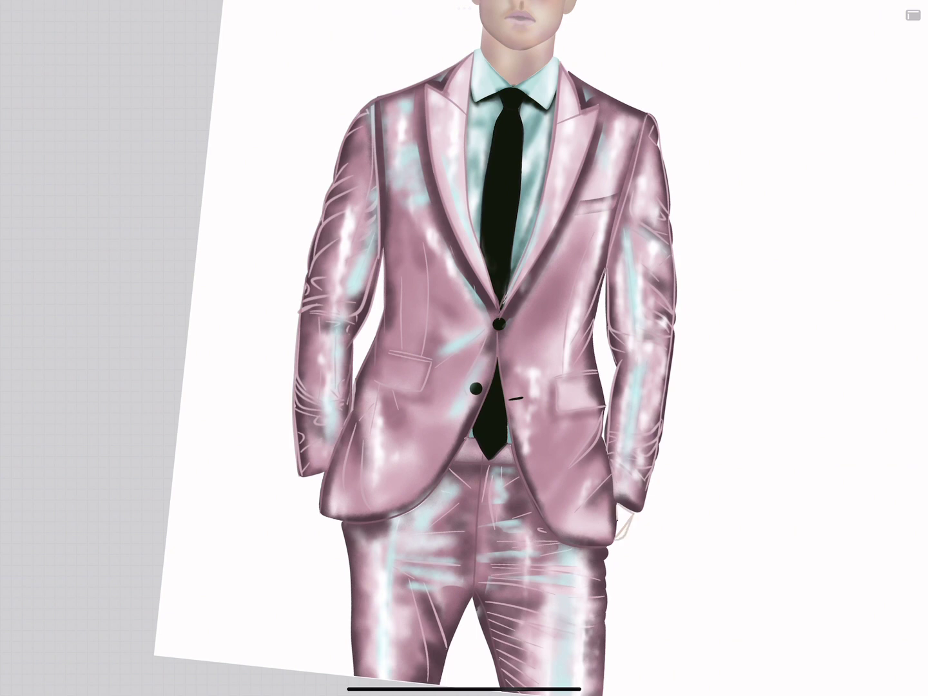
left_click(913, 15)
left_click_drag(911, 14, 620, 518)
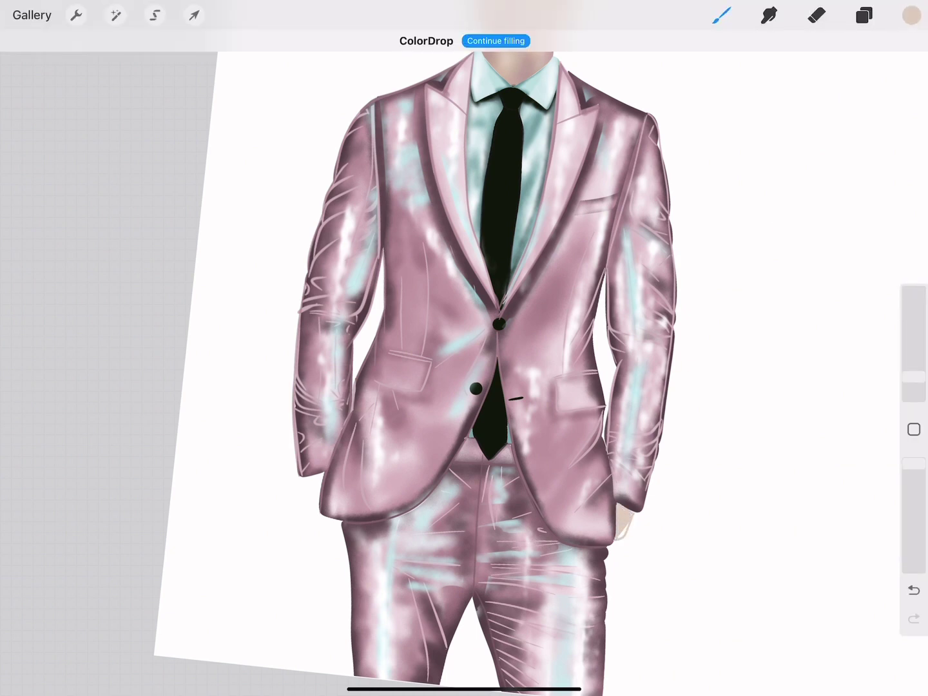
key("ctrl+0")
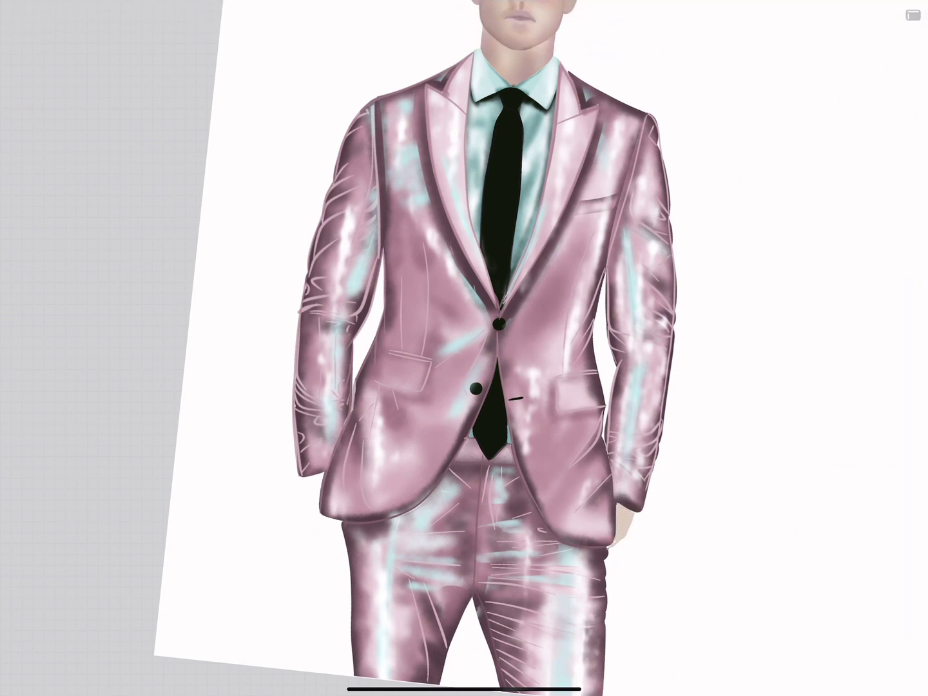
left_click_drag(489, 322, 580, 361)
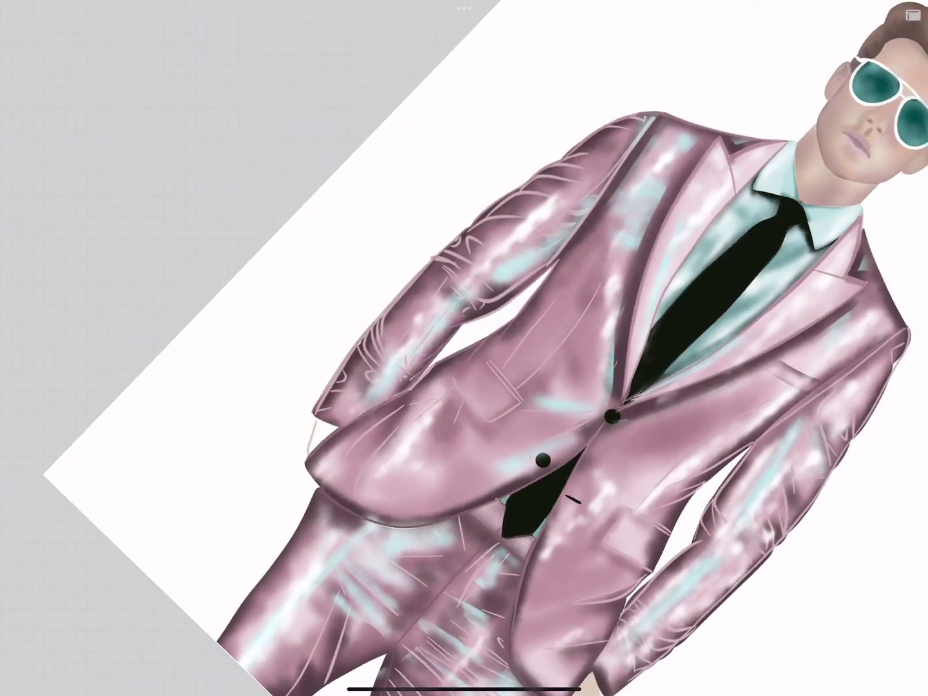
left_click(319, 438)
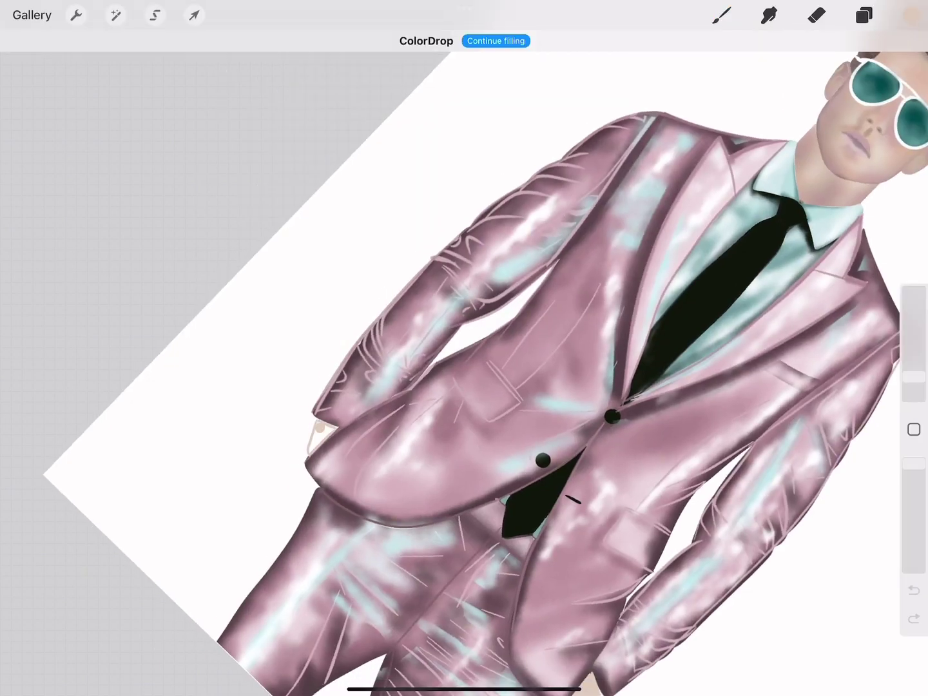
left_click_drag(580, 361, 674, 414)
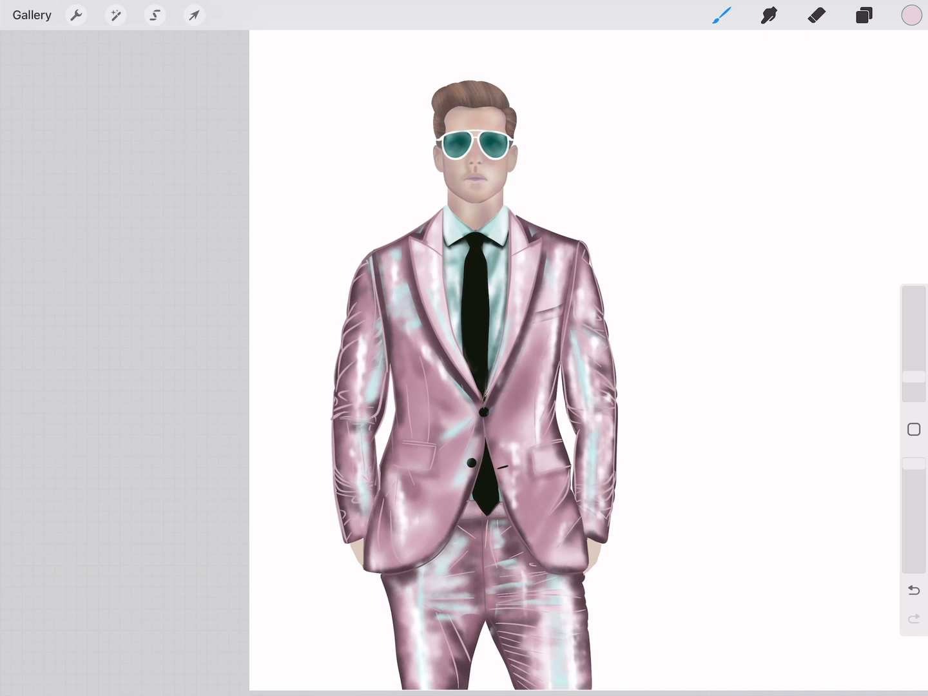
Select the Lightpen brush from the Luminance set in the Brush Library
left_click(721, 15)
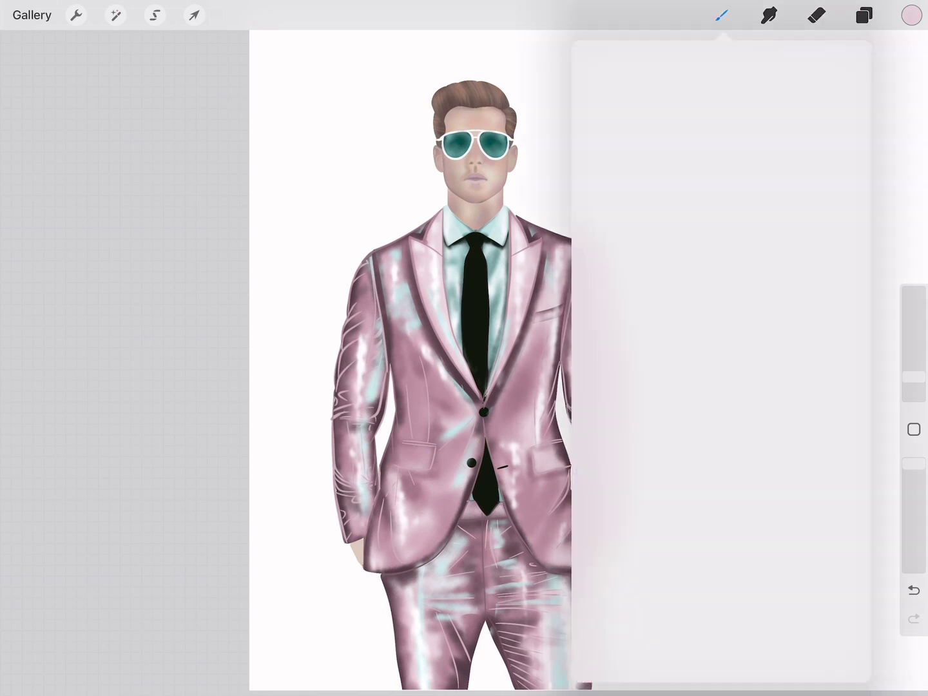
scroll(632, 386, "down", 1)
left_click(635, 371)
left_click(776, 176)
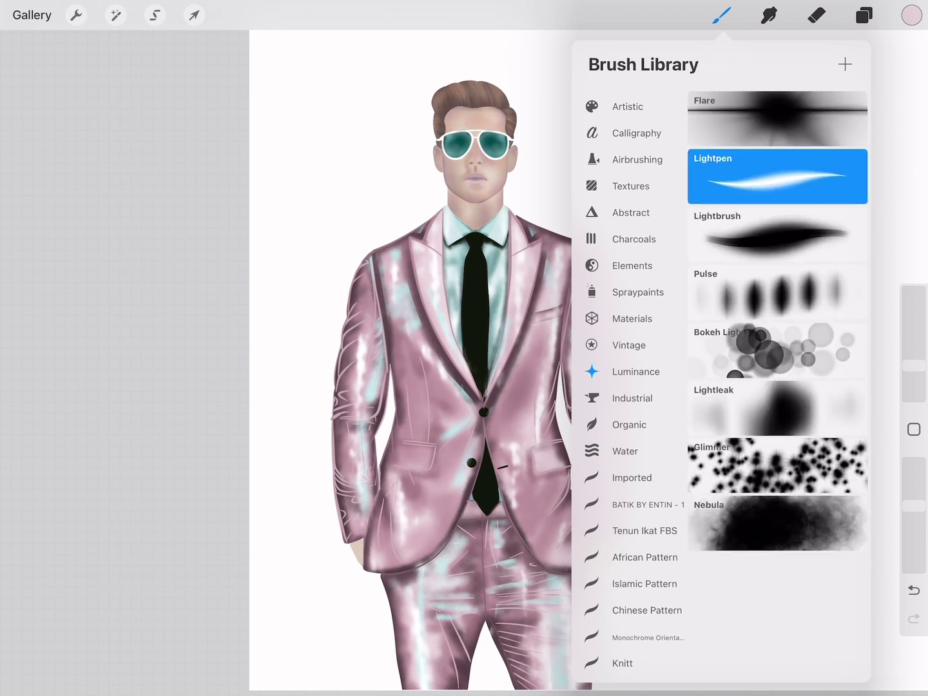
left_click(721, 15)
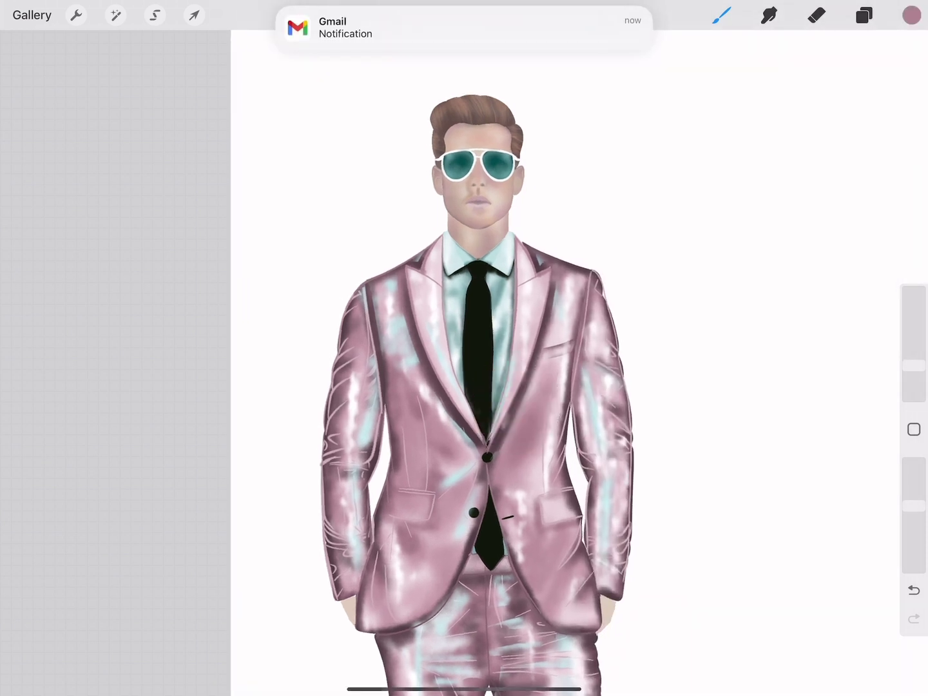
left_click_drag(464, 348, 490, 335)
left_click(913, 14)
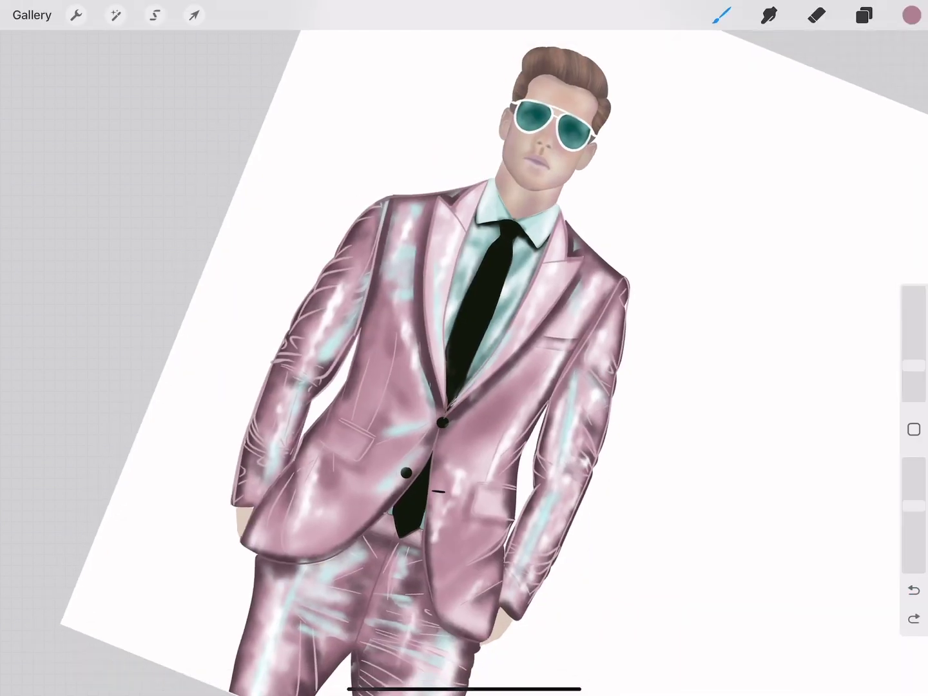
Stroke glowing Lightpen highlights along both lapel edges
left_click(911, 15)
key("ctrl+f")
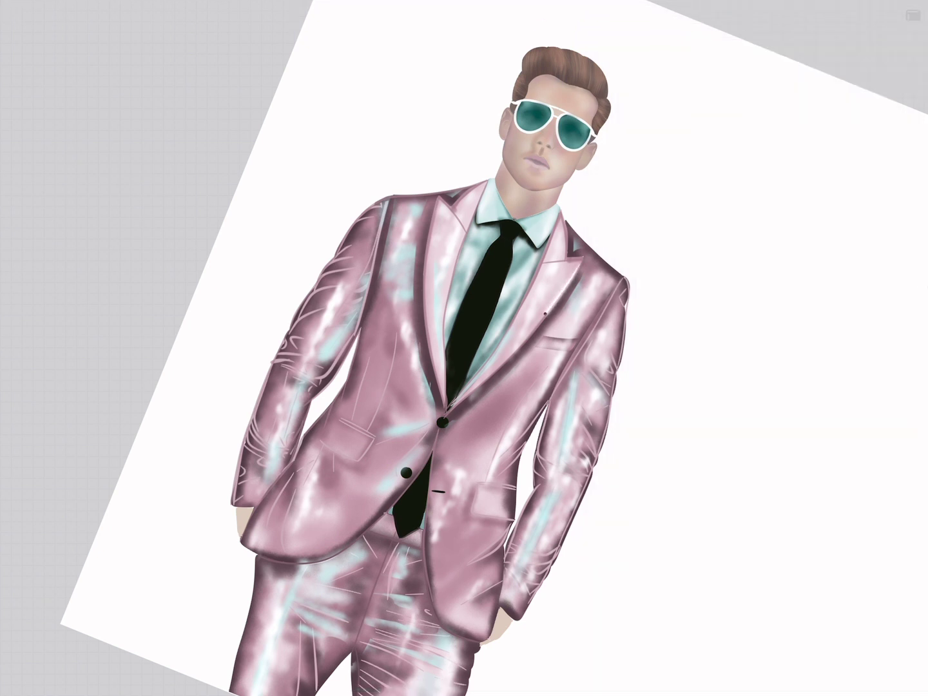
left_click_drag(545, 257, 442, 419)
mouse_move(562, 215)
left_mouse_down()
mouse_move(568, 259)
mouse_move(585, 263)
left_mouse_up()
key("ctrl+f")
key("ctrl+0")
key("ctrl+f")
key("ctrl+f")
key("ctrl+f")
left_click_drag(382, 396, 431, 545)
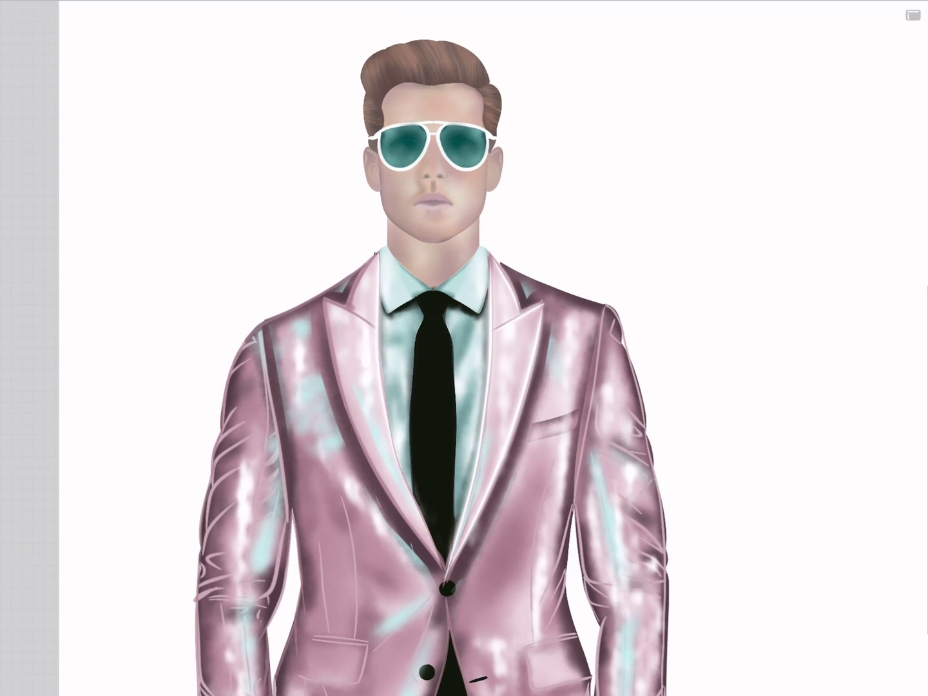
mouse_move(383, 284)
left_mouse_down()
mouse_move(325, 348)
mouse_move(296, 542)
mouse_move(302, 641)
left_mouse_up()
Add highlights along the left shoulder and left sleeve edges
mouse_move(422, 301)
left_mouse_down()
mouse_move(356, 370)
mouse_move(345, 513)
left_mouse_up()
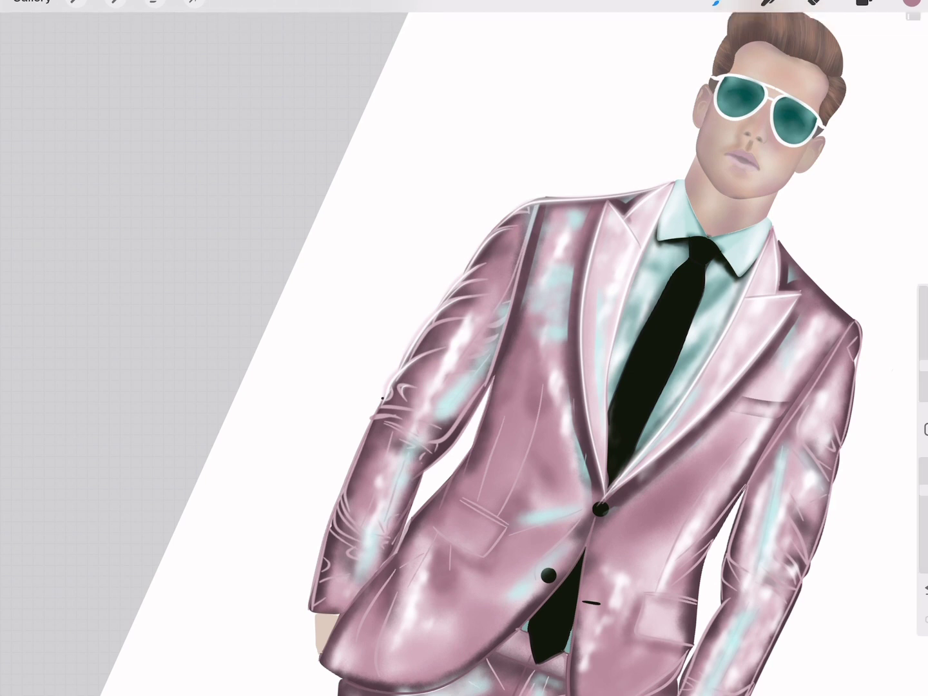
left_click_drag(362, 448, 308, 614)
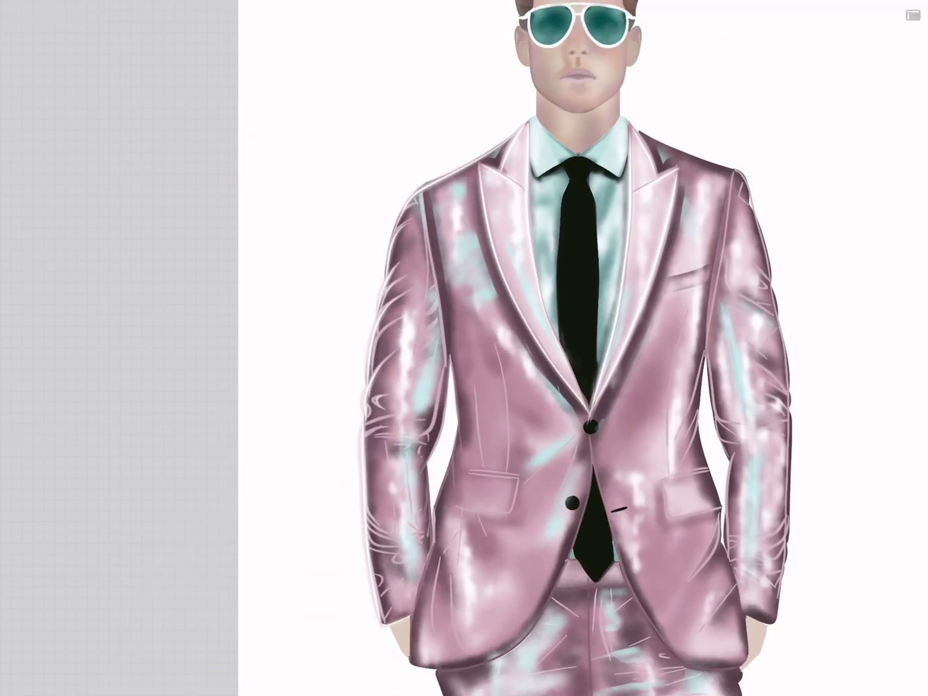
left_click_drag(444, 384, 436, 445)
mouse_move(438, 435)
left_mouse_down()
mouse_move(418, 483)
mouse_move(419, 552)
left_mouse_up()
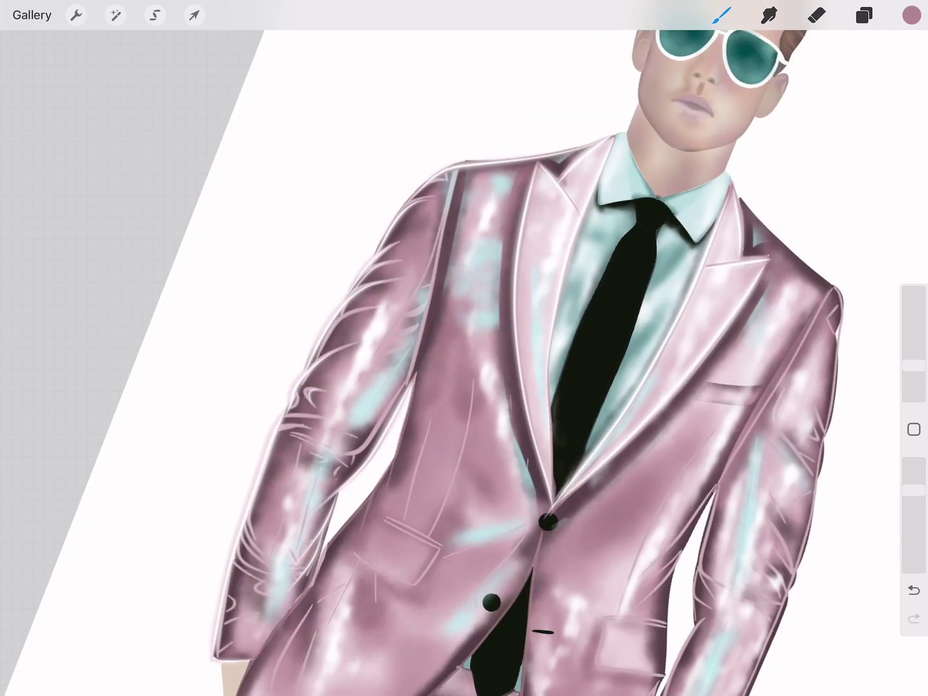
left_click_drag(451, 219, 419, 374)
Highlight the jacket edge by the right sleeve and the right shoulder
left_click_drag(503, 348, 490, 361)
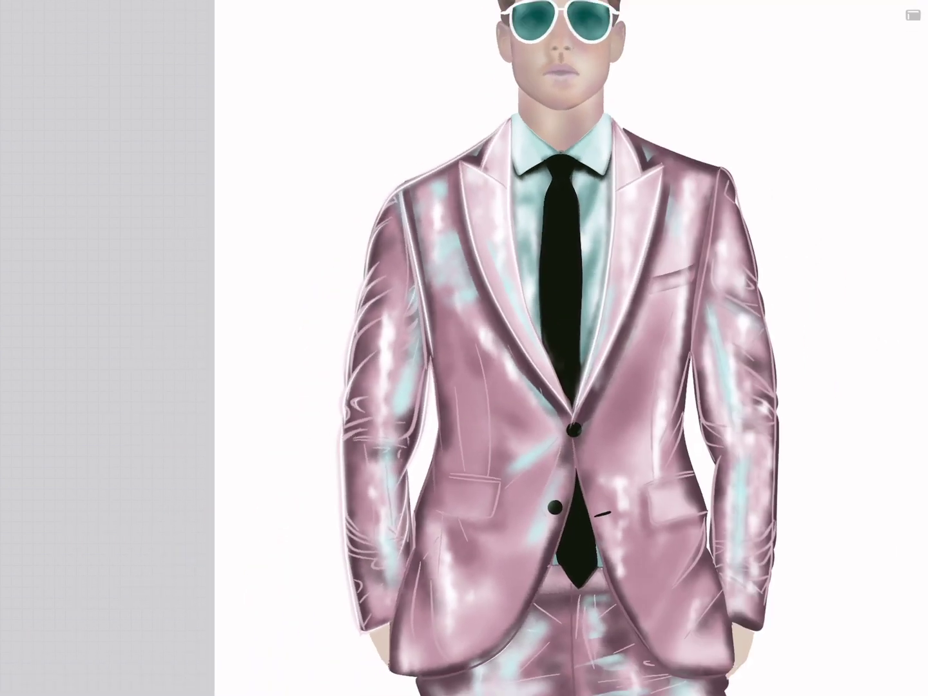
scroll(464, 348, "down", 2)
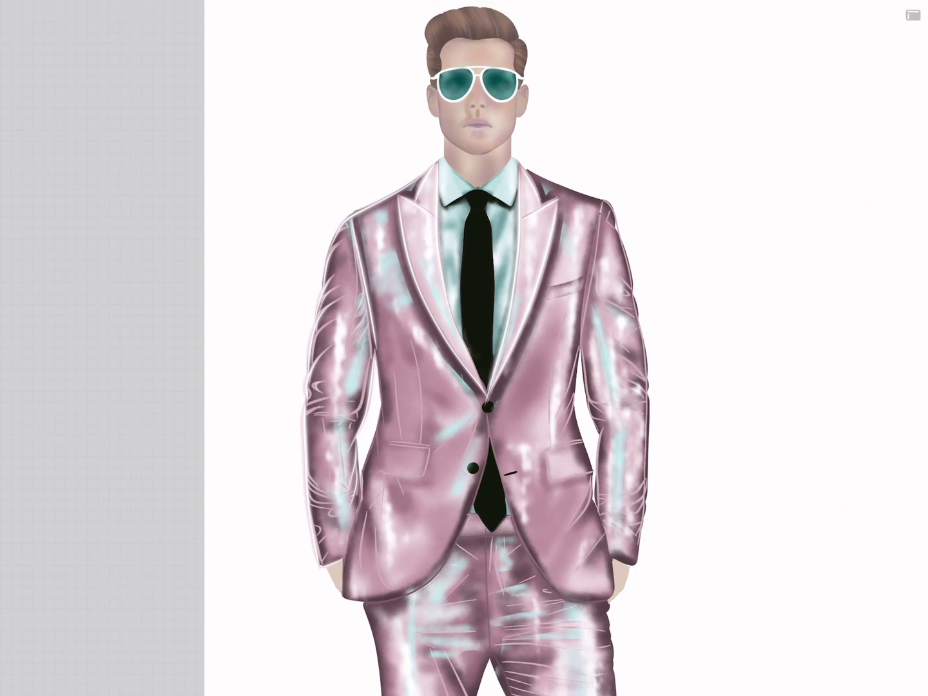
mouse_move(583, 348)
left_mouse_down()
mouse_move(600, 410)
mouse_move(594, 516)
left_mouse_up()
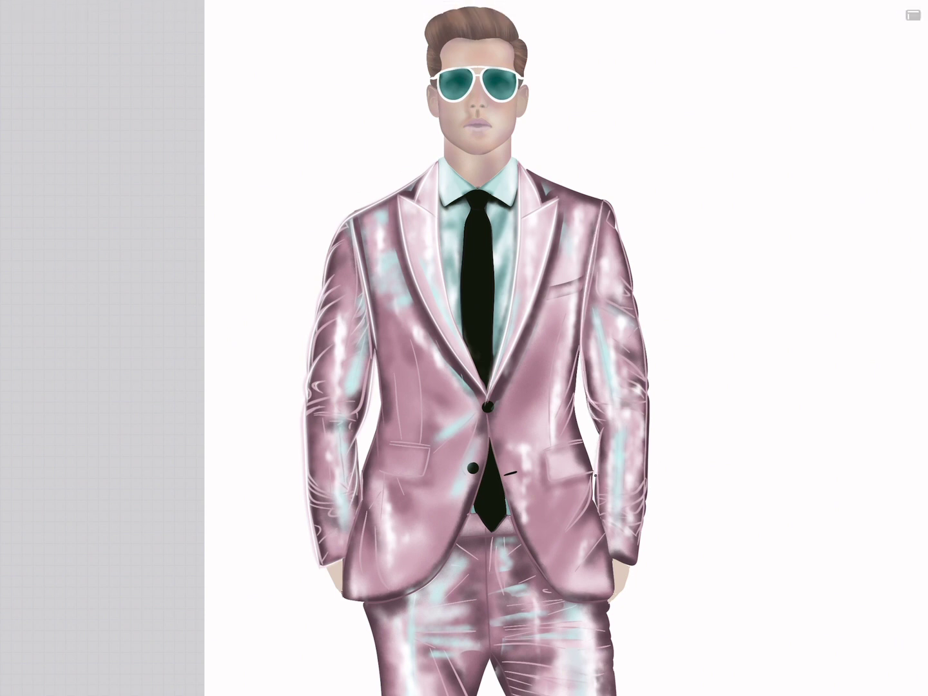
mouse_move(606, 204)
left_mouse_down()
mouse_move(644, 359)
mouse_move(646, 490)
left_mouse_up()
key("ctrl+0")
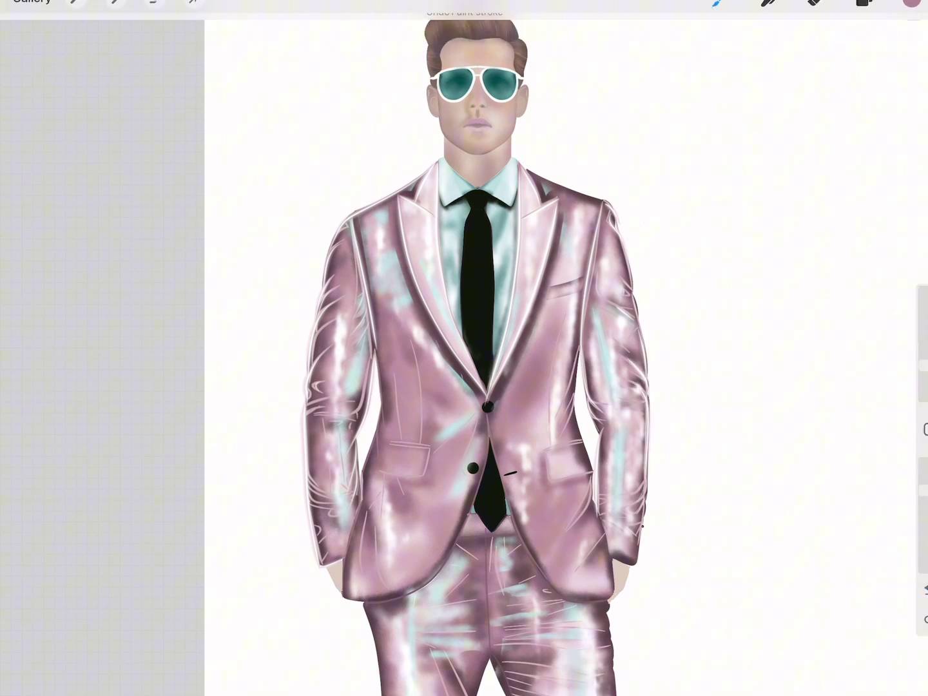
key("ctrl+0")
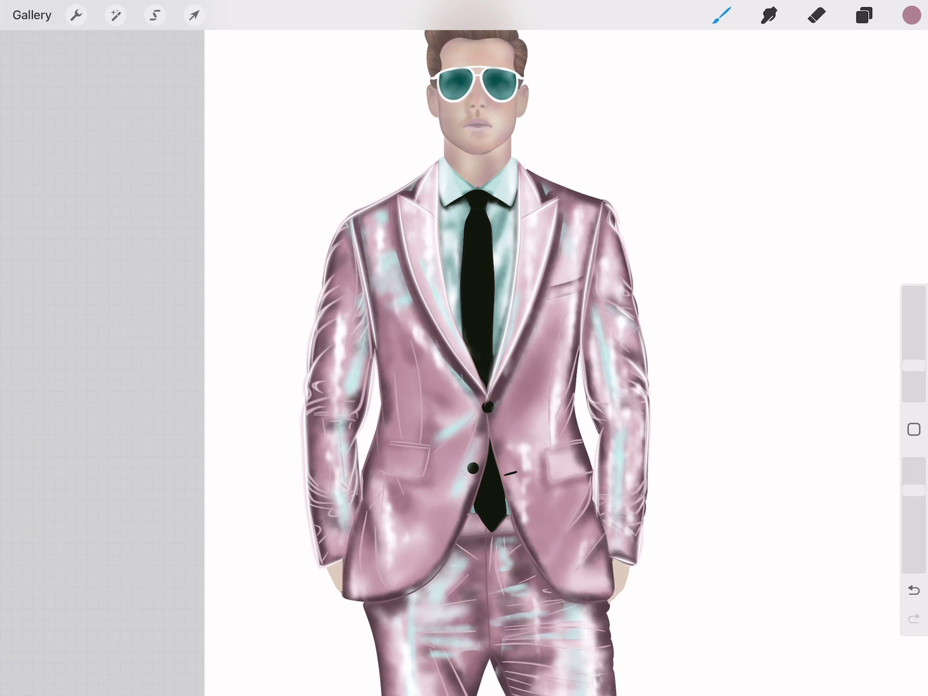
Undo the last few paint strokes on the suit
scroll(464, 348, "up", 3)
key("ctrl+0")
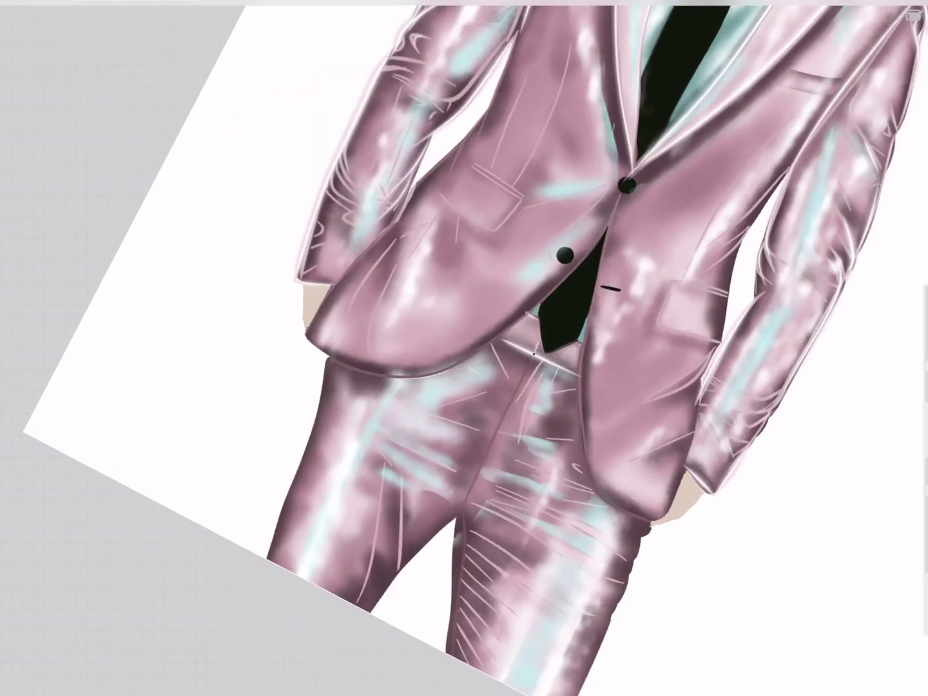
key("ctrl+0")
key("ctrl+z")
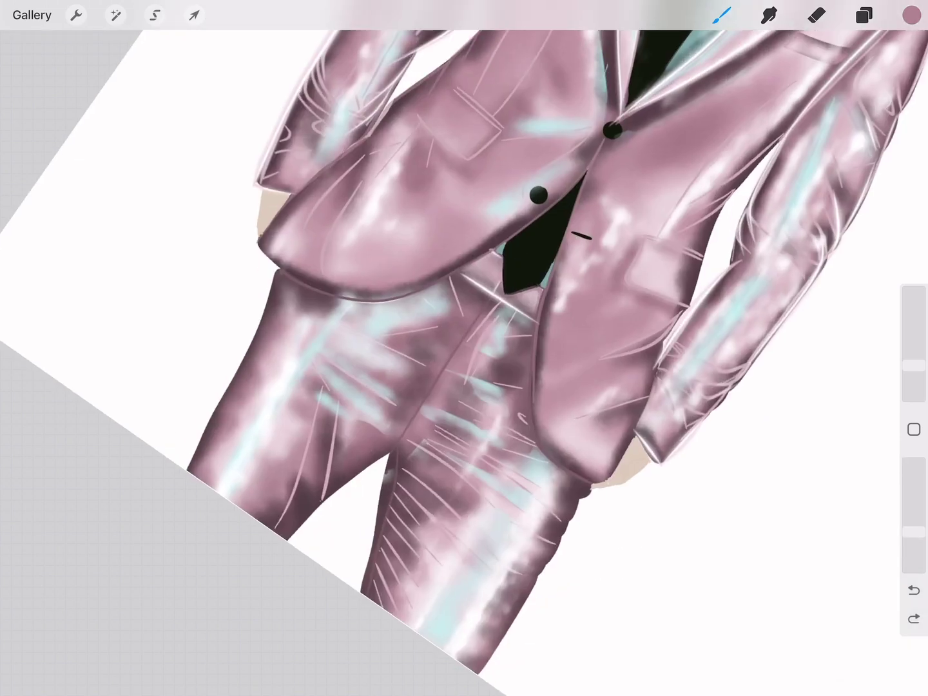
key("ctrl+0")
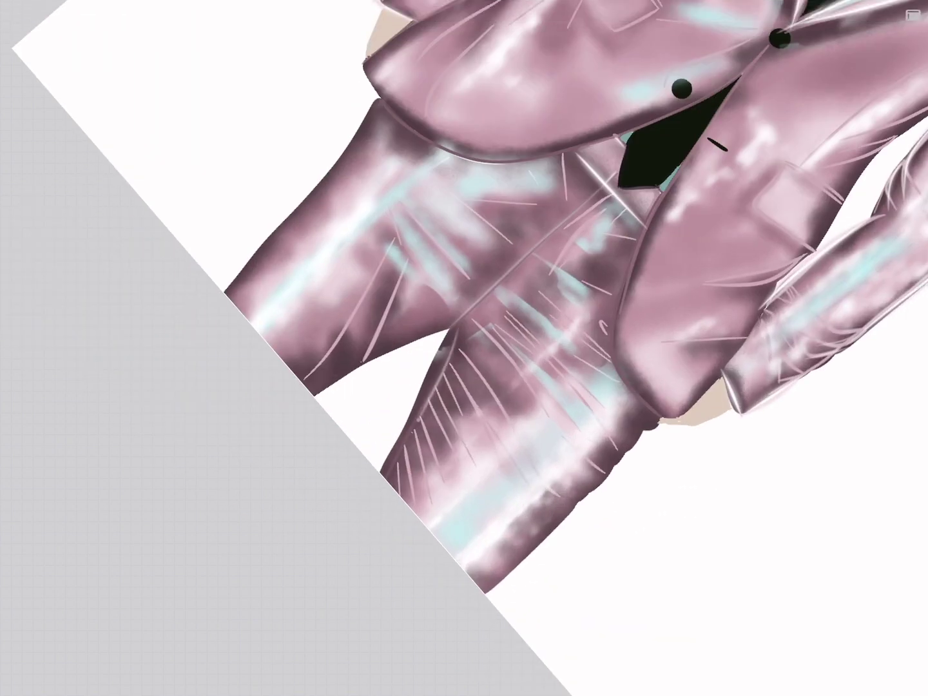
key("ctrl+0")
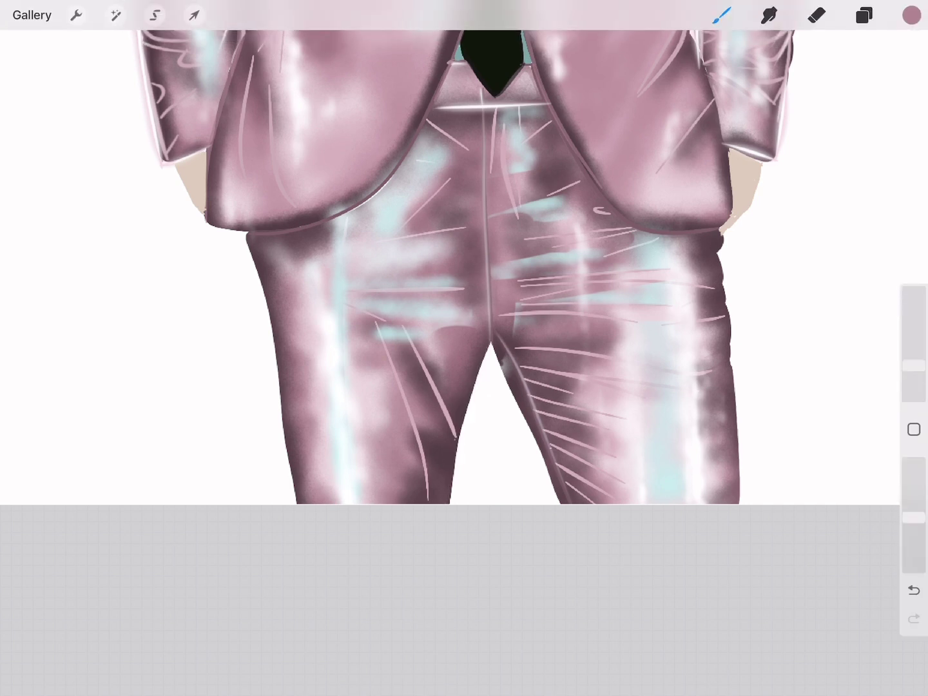
Rotate and zoom out to view the whole figure, then sample pale cyan from the drawing
scroll(464, 258, "down", 3)
mouse_move(464, 258)
left_mouse_down()
mouse_move(580, 322)
mouse_move(464, 257)
left_mouse_up()
scroll(464, 348, "up", 3)
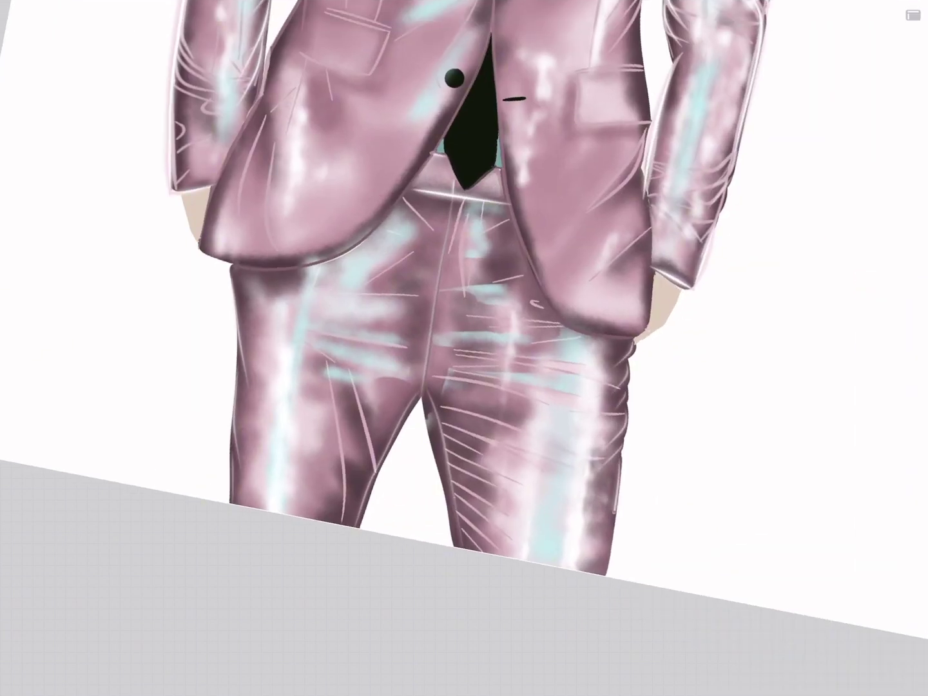
scroll(464, 348, "down", 3)
left_click_drag(464, 258, 554, 309)
scroll(464, 348, "down", 1)
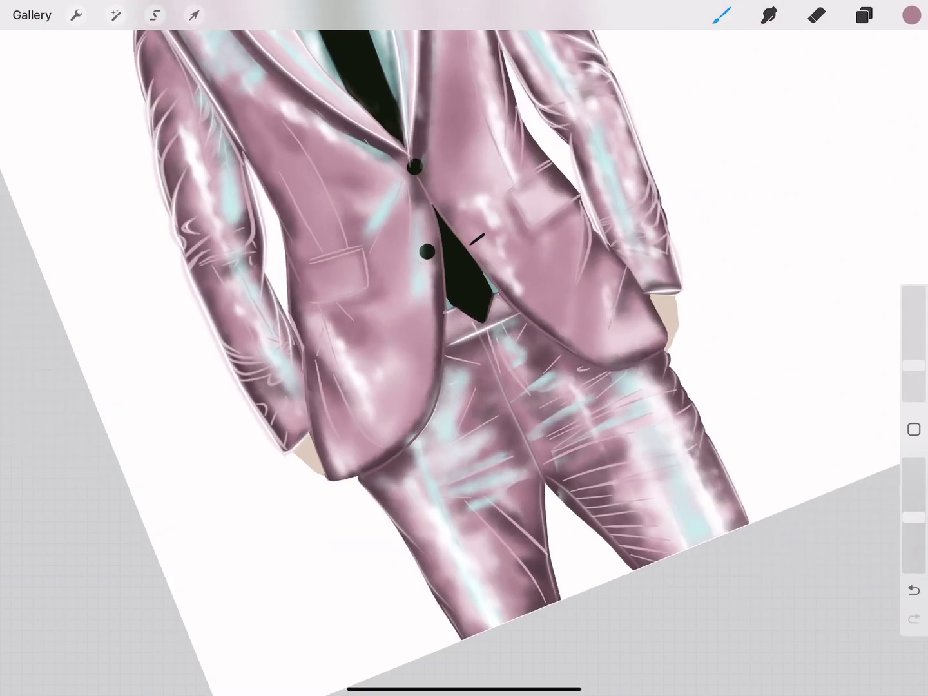
scroll(464, 348, "down", 3)
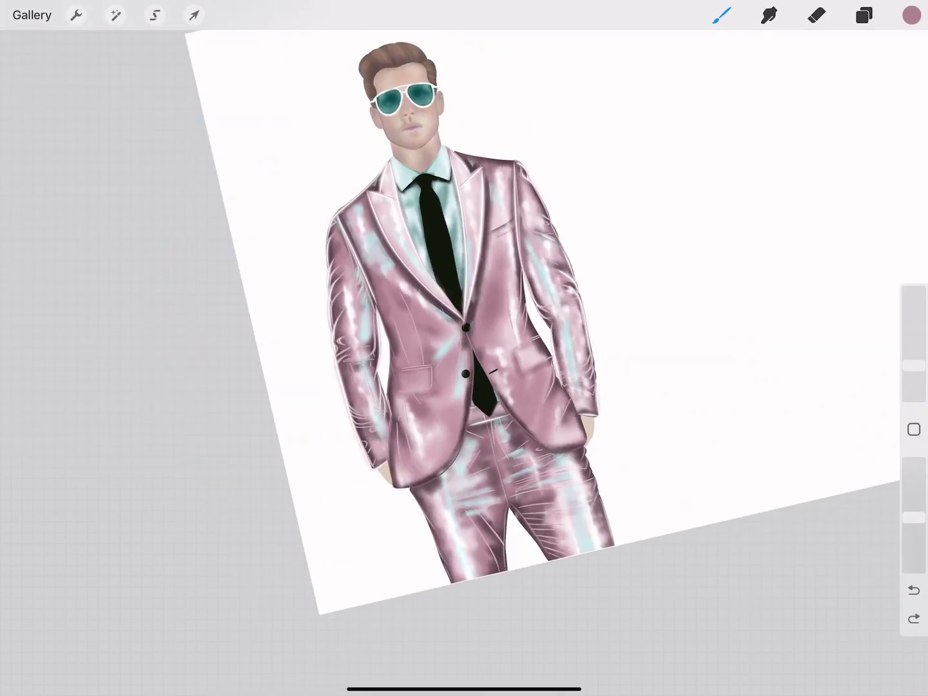
scroll(464, 348, "up", 3)
left_click(459, 245)
Undo the last two trial paint strokes
left_click(911, 15)
left_click(911, 15)
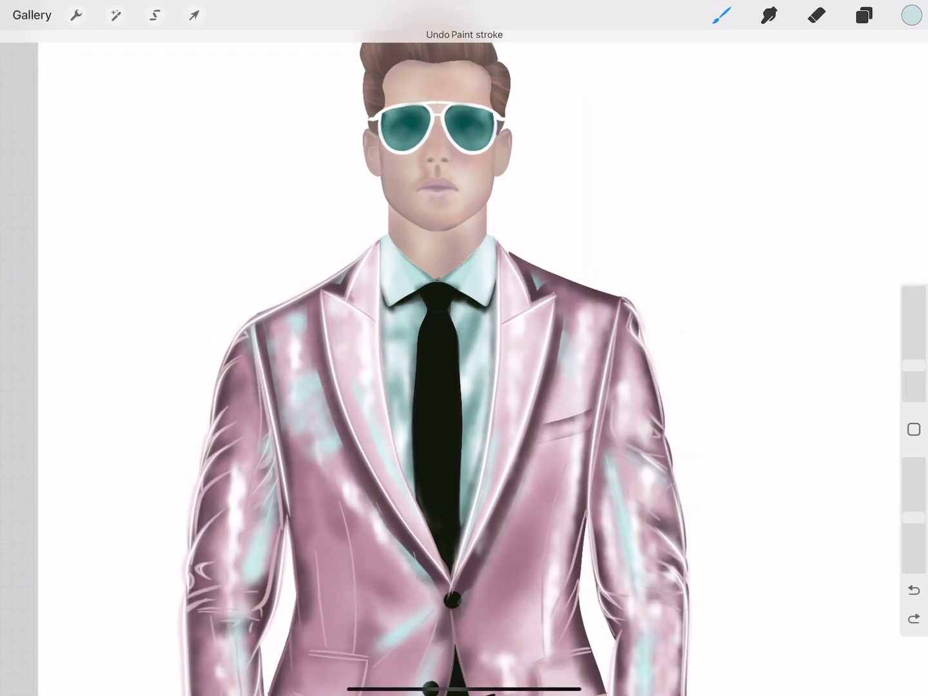
left_click(912, 15)
key("ctrl+z")
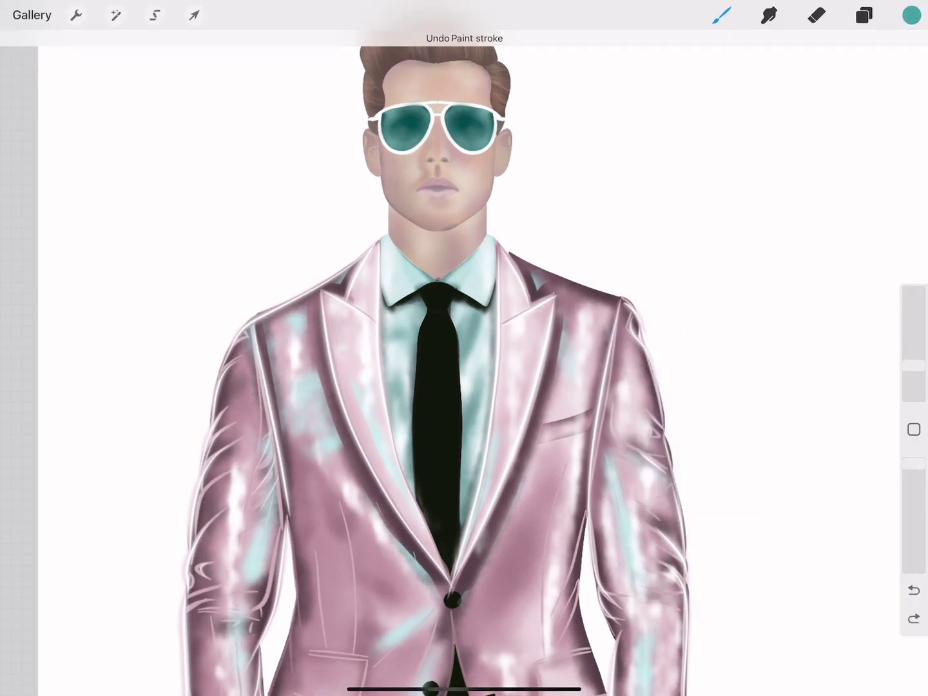
left_click(913, 14)
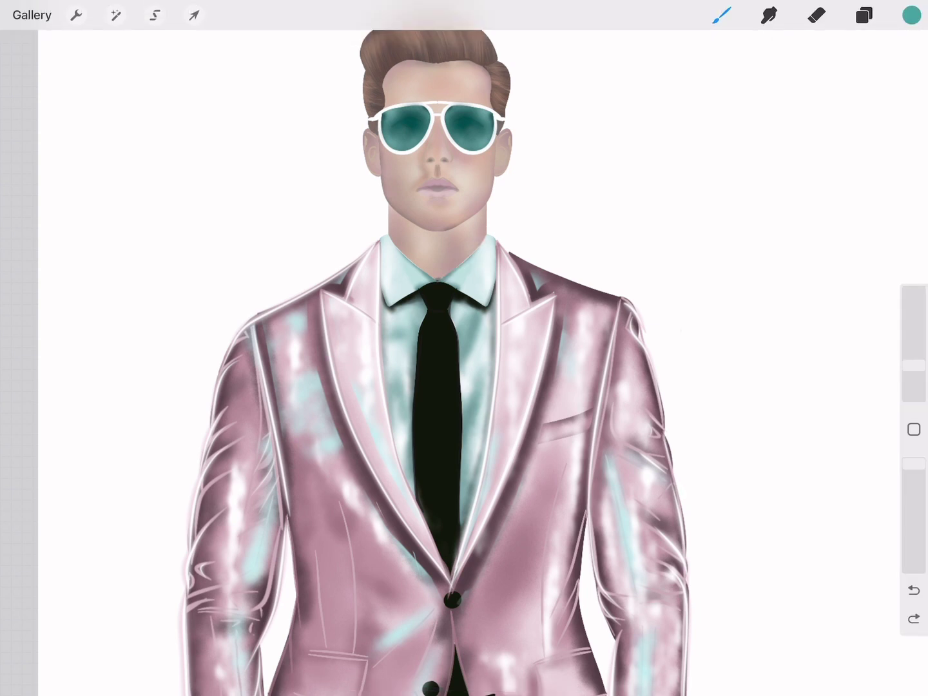
key("ctrl+f")
left_click(914, 15)
key("ctrl+f")
Inspect the face, then eyedrop black from the tie
key("ctrl+f")
scroll(464, 348, "up", 3)
key("ctrl+f")
key("ctrl+f")
scroll(375, 394, "down", 2)
key("ctrl+f")
key("ctrl+f")
key("ctrl+f")
key("ctrl+f")
key("ctrl+f")
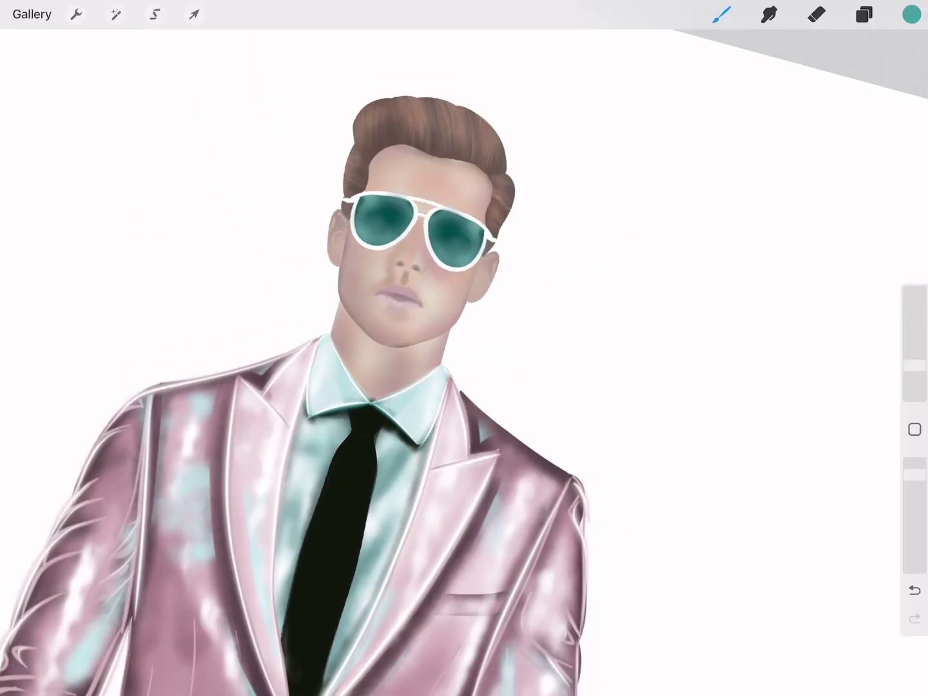
scroll(306, 386, "up", 3)
key("ctrl+f")
key("ctrl+f")
key("ctrl+f")
left_click(394, 425)
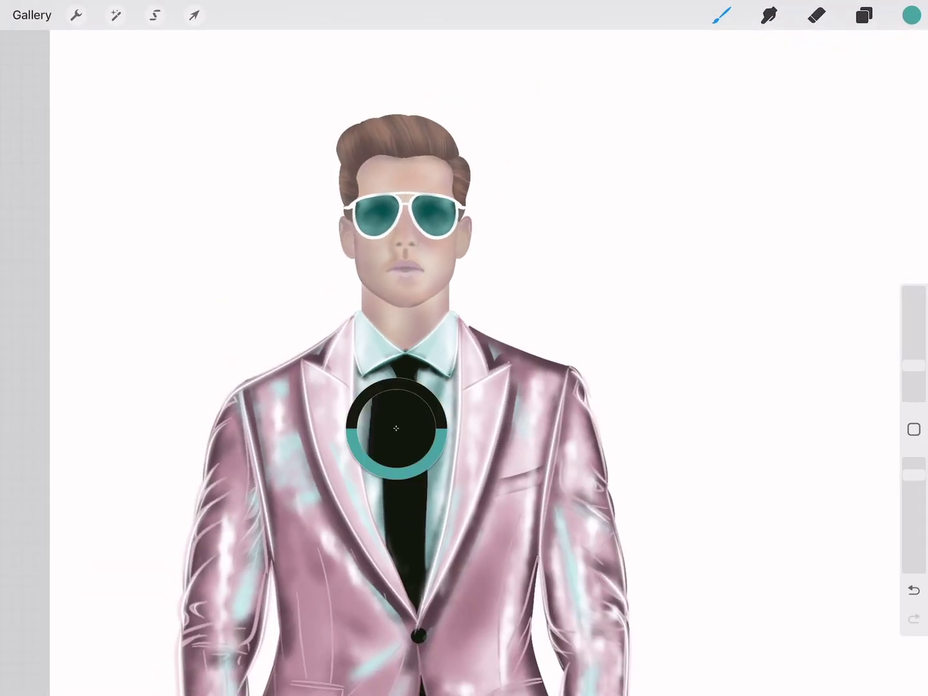
scroll(393, 425, "up", 2)
key("ctrl+f")
key("ctrl+f")
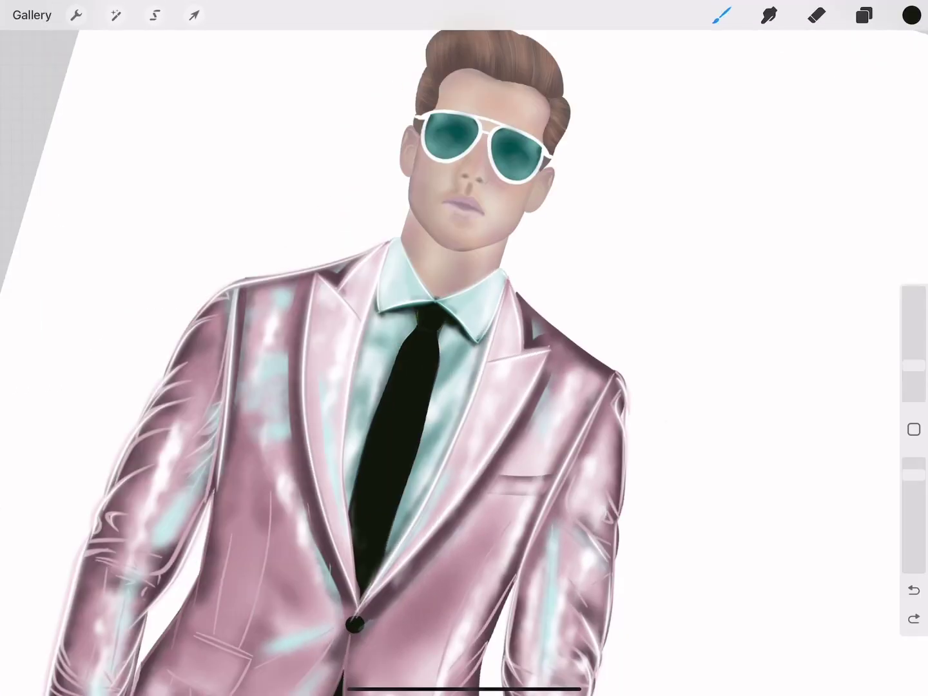
Undo another stroke and pick the earlier light teal from colour history
key("ctrl+z")
left_click(912, 15)
left_click(679, 363)
left_click(911, 14)
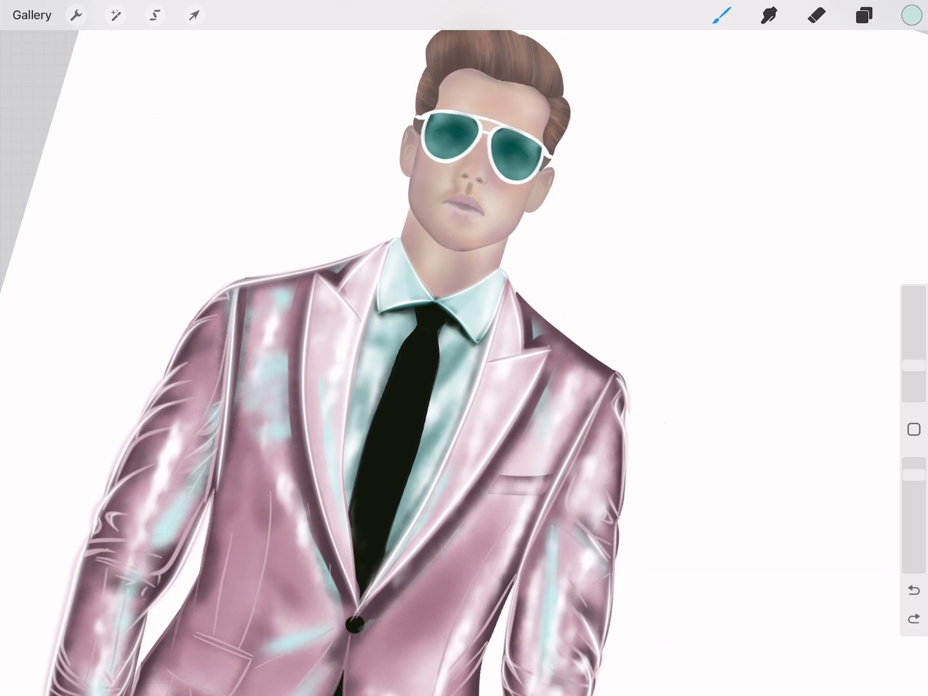
scroll(464, 348, "up", 3)
key("ctrl+f")
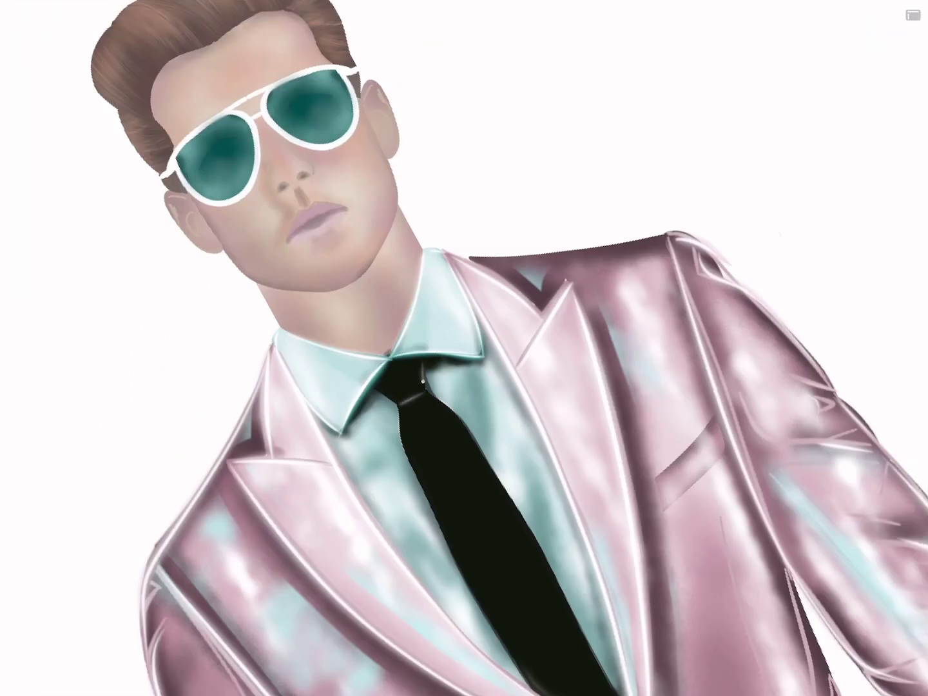
Undo the small stray stroke near the lower jacket button
key("ctrl+f")
scroll(464, 348, "down", 3)
scroll(464, 348, "up", 3)
key("ctrl+f")
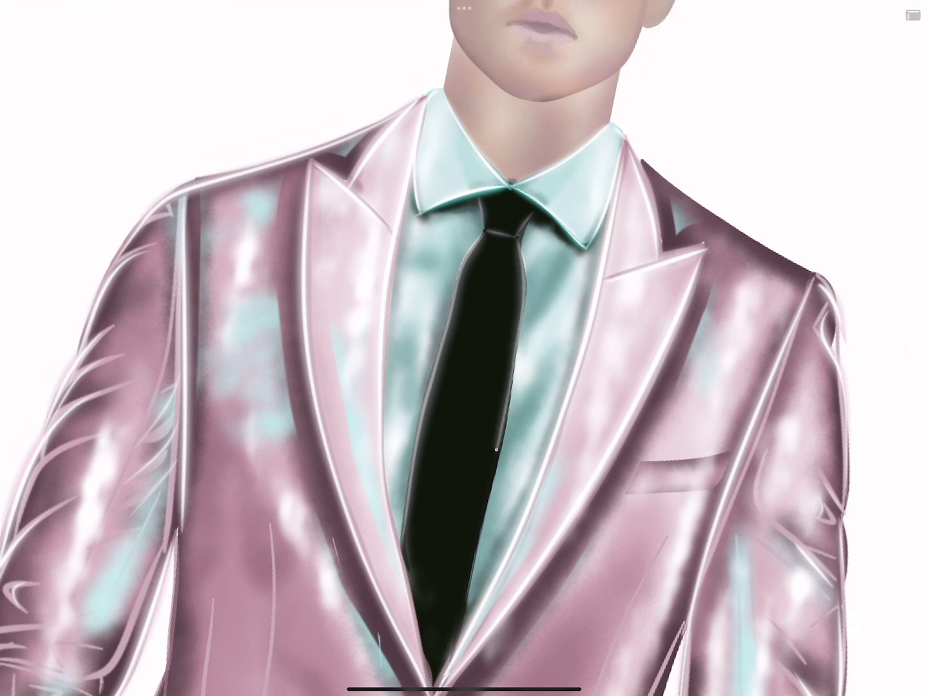
key("ctrl+f")
scroll(464, 348, "down", 3)
scroll(464, 348, "up", 3)
key("ctrl+f")
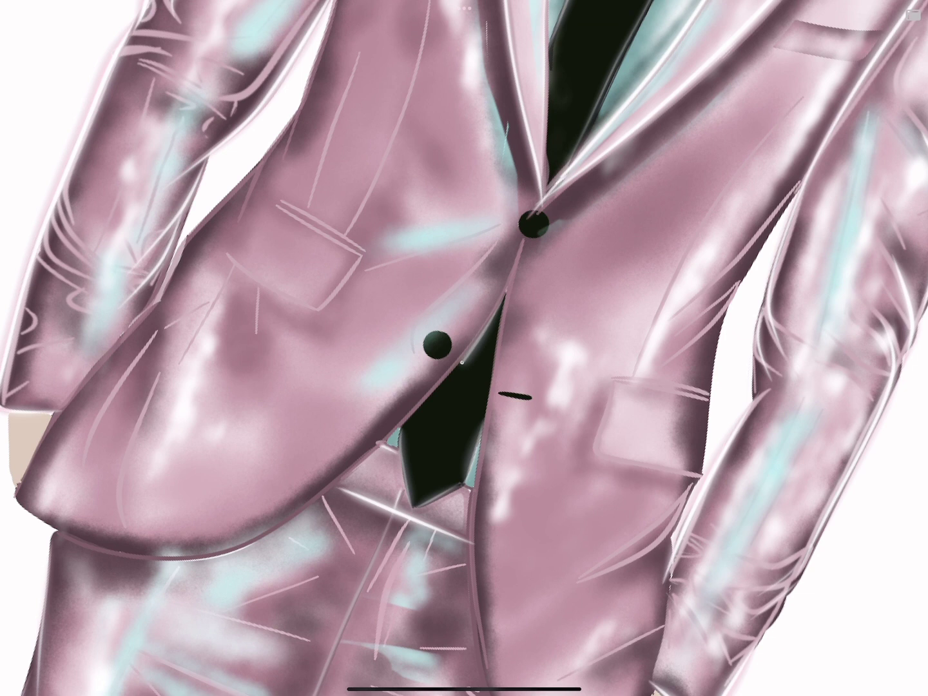
key("ctrl+z")
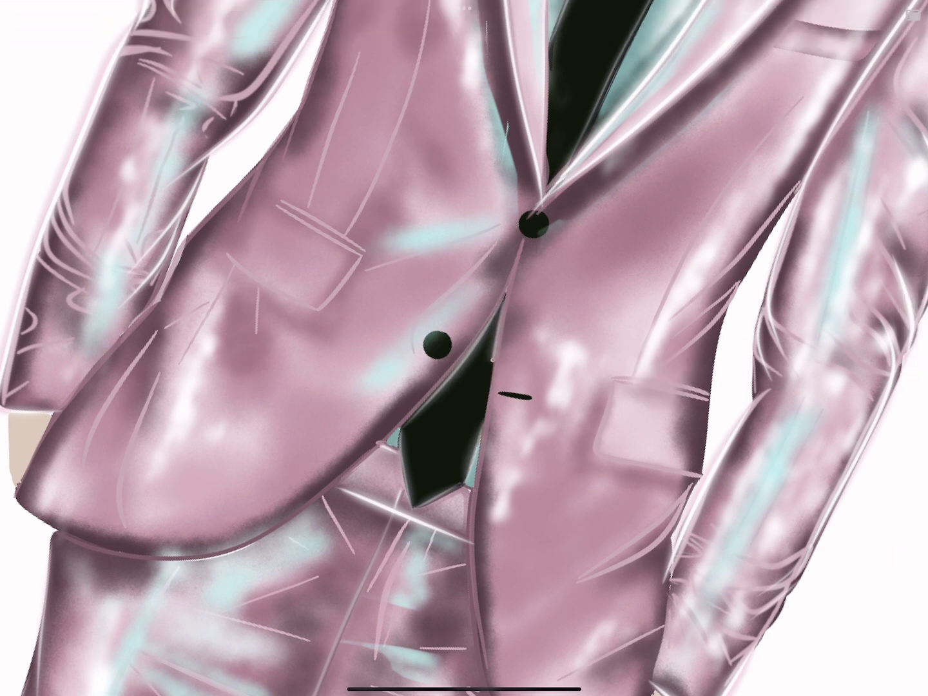
Undo the trial QuickShape ellipse drawn around the lower button
key("ctrl+f")
scroll(464, 348, "down", 3)
scroll(464, 348, "up", 3)
key("ctrl+f")
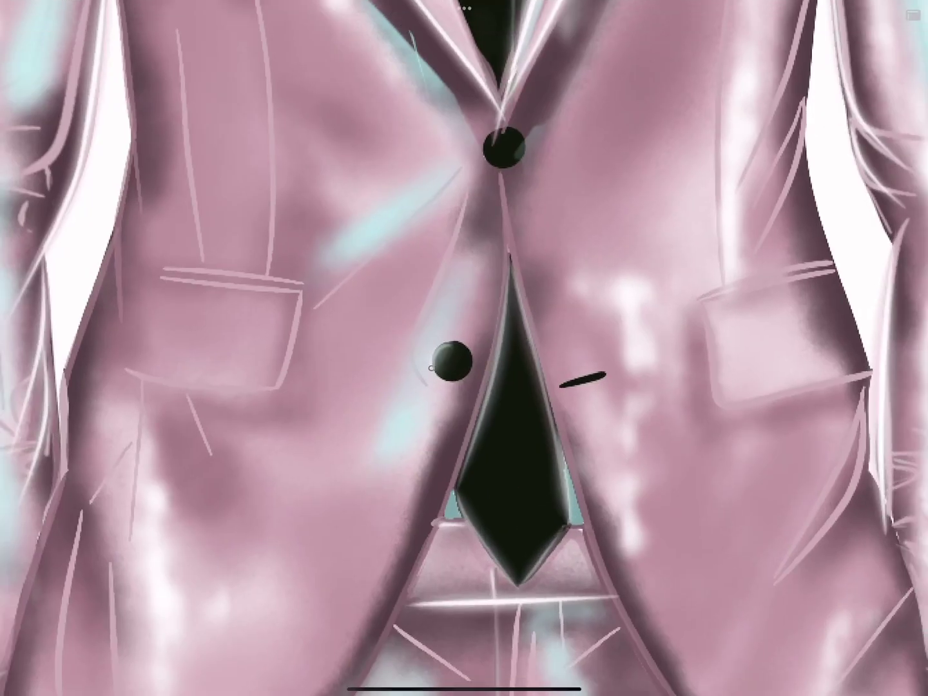
key("ctrl+f")
scroll(464, 348, "down", 3)
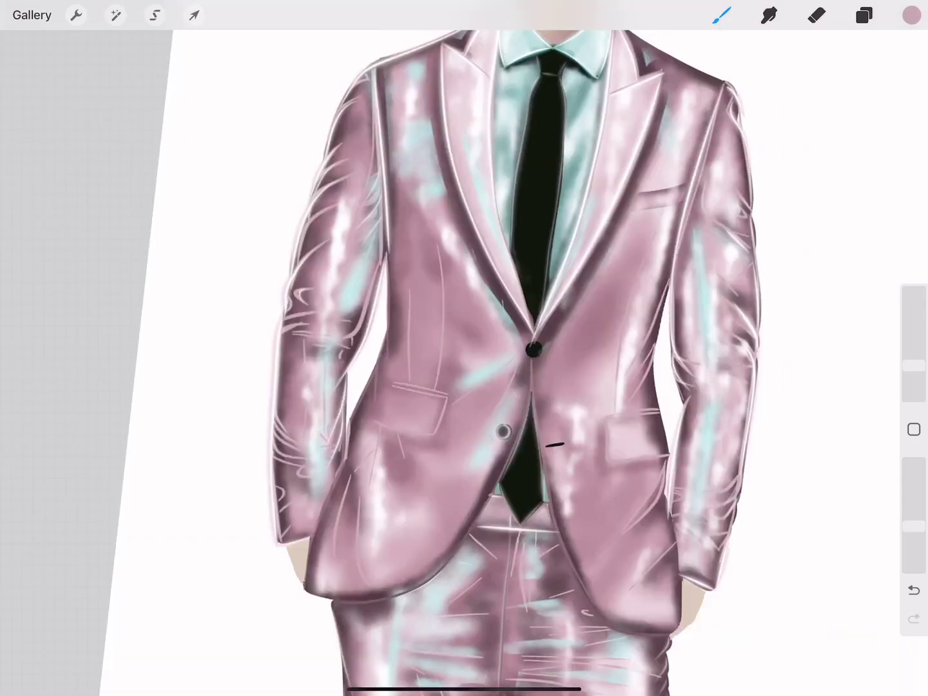
scroll(464, 348, "up", 3)
key("ctrl+z")
left_click_drag(913, 526, 914, 536)
key("ctrl+f")
key("ctrl+f")
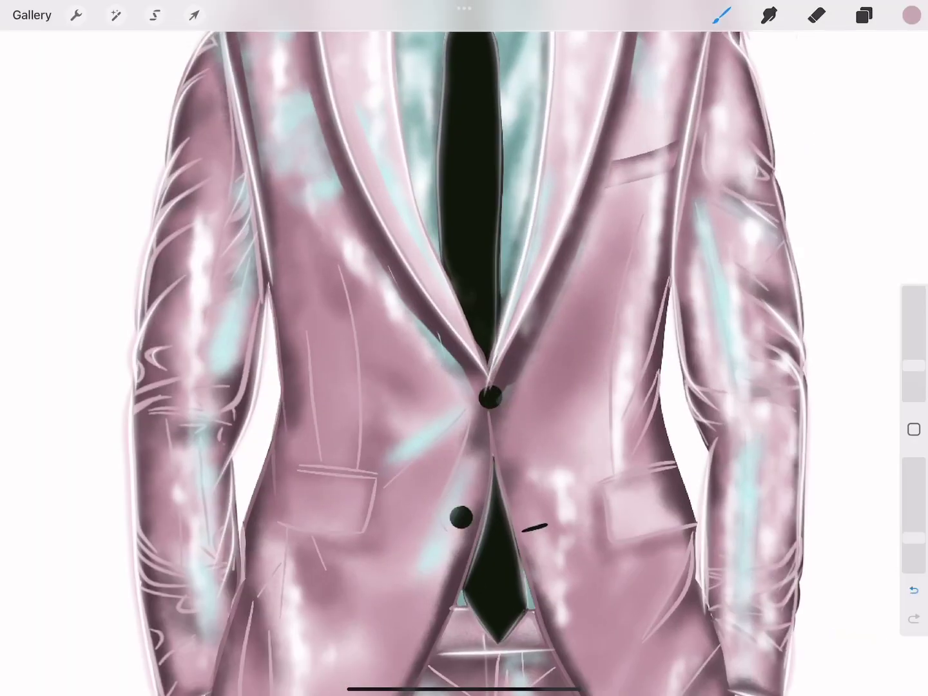
Select the Studio Pen brush from the Inking brush set
left_click(721, 15)
scroll(632, 322, "up", 5)
scroll(632, 322, "up", 5)
left_click(619, 505)
left_click(777, 366)
left_click(911, 15)
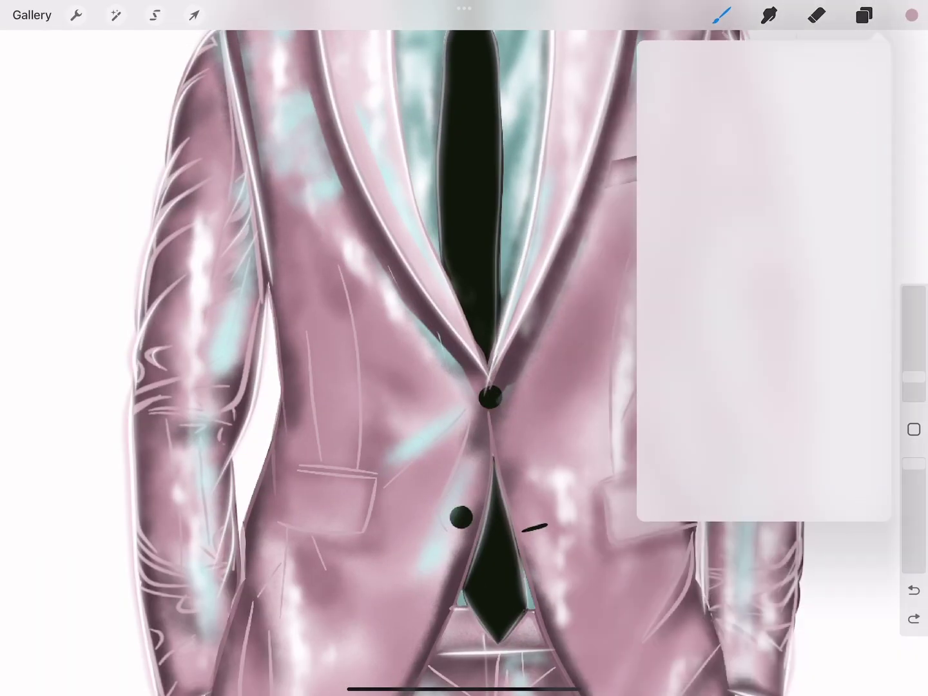
key("ctrl+f")
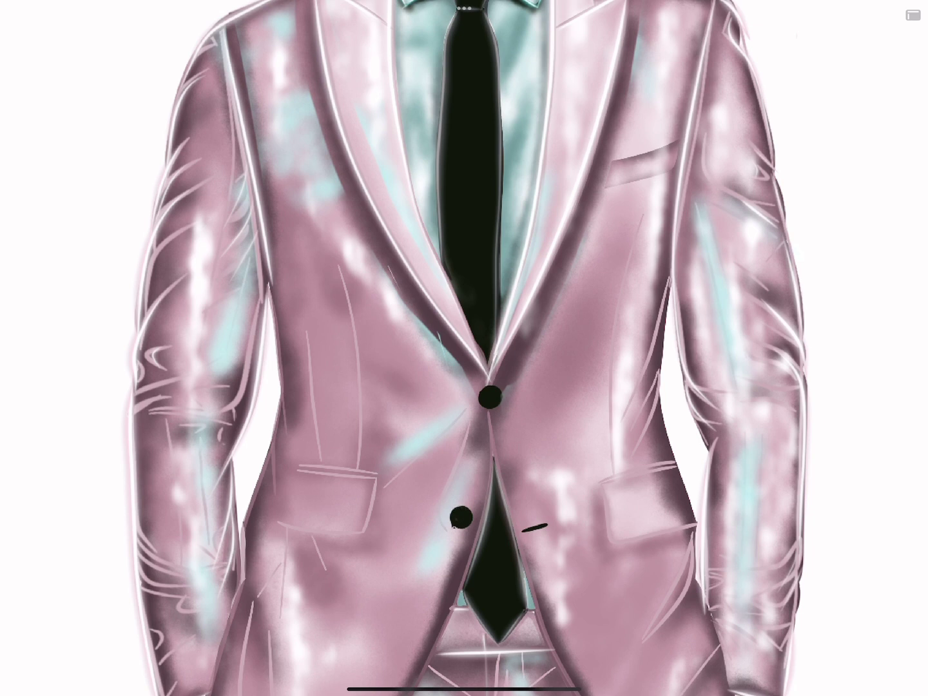
key("ctrl+f")
left_click(721, 15)
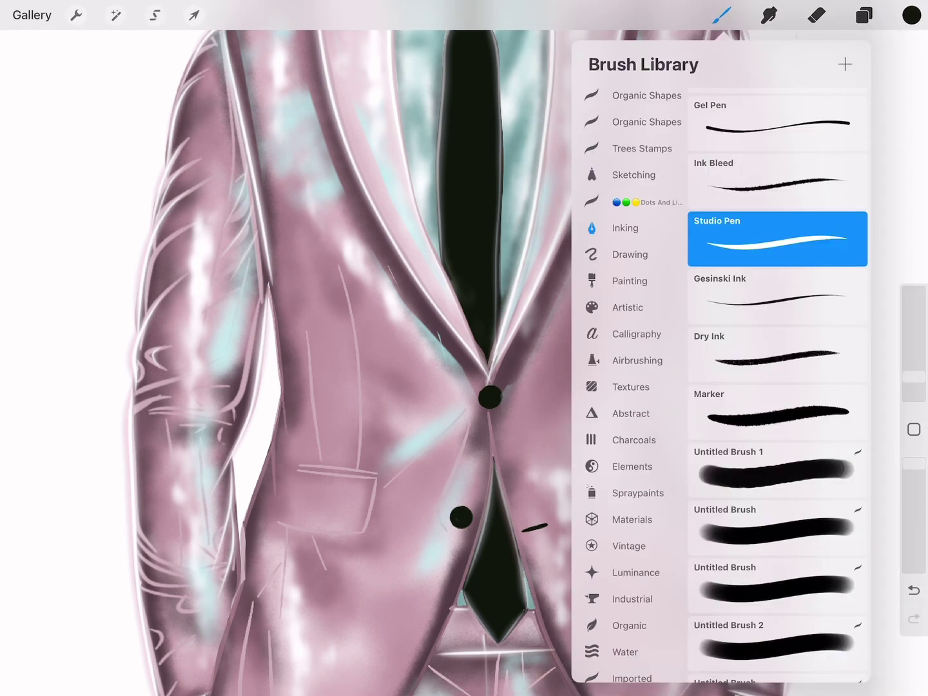
scroll(628, 387, "down", 3)
left_click(721, 15)
Eyedrop white from the canvas and undo the white highlight on the lower button
key("ctrl+f")
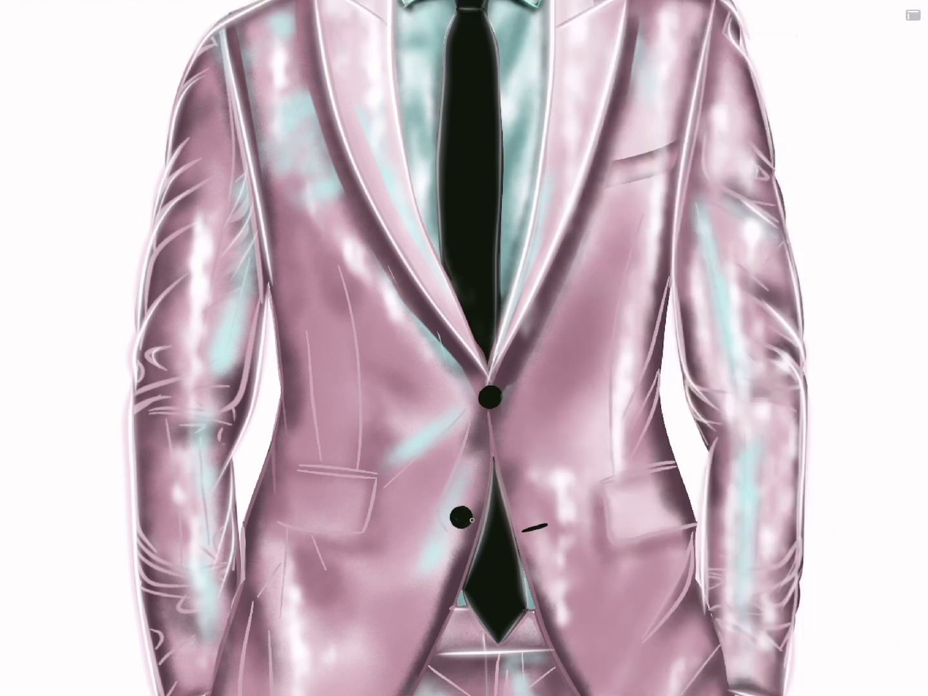
key("ctrl+f")
key("ctrl+f")
key("ctrl+f")
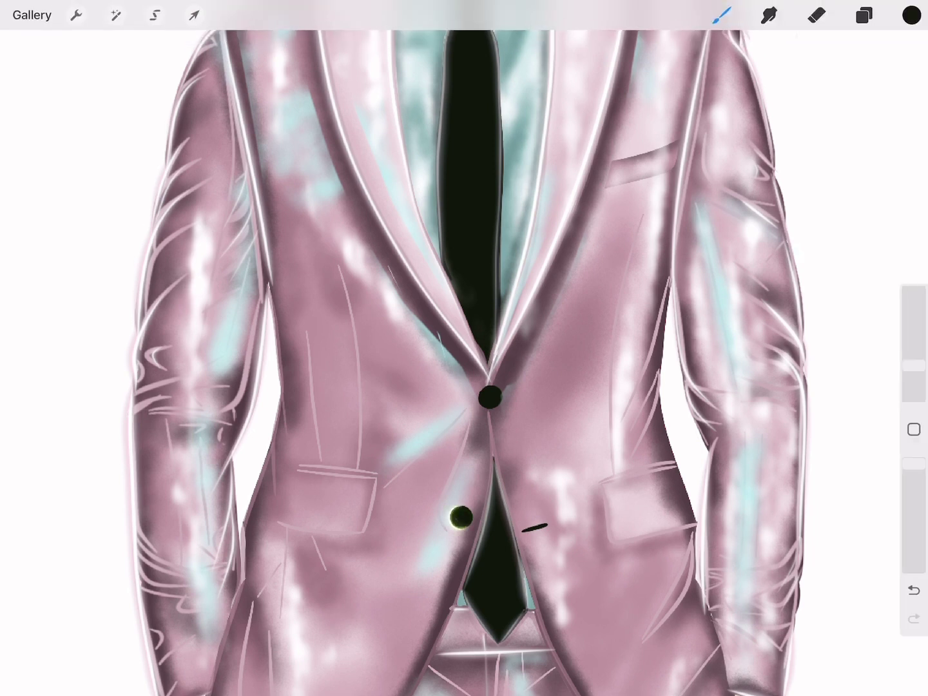
key("ctrl+f")
left_click(855, 418)
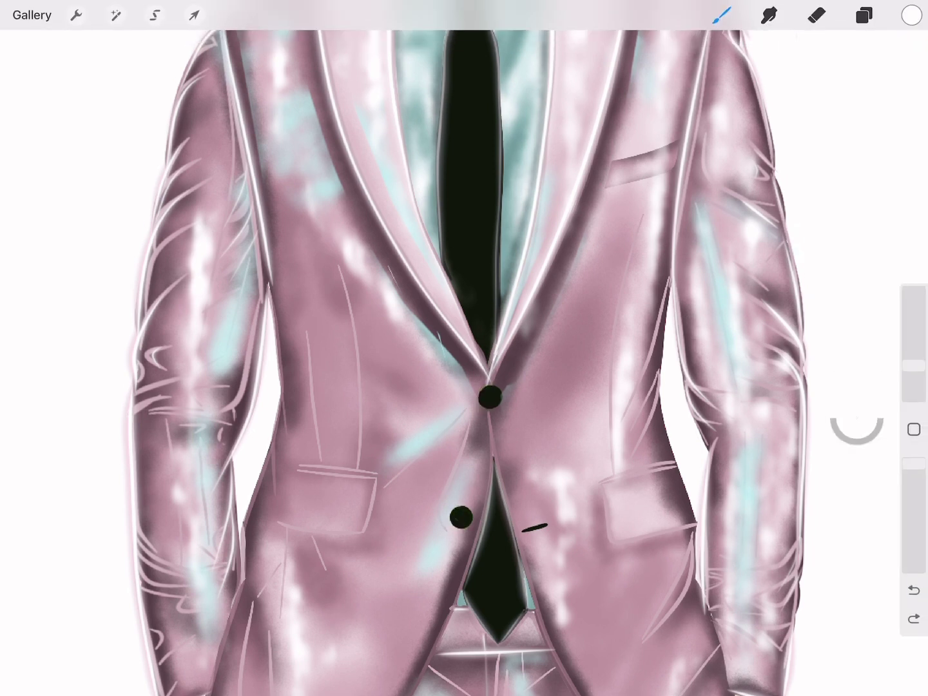
key("ctrl+f")
key("ctrl+z")
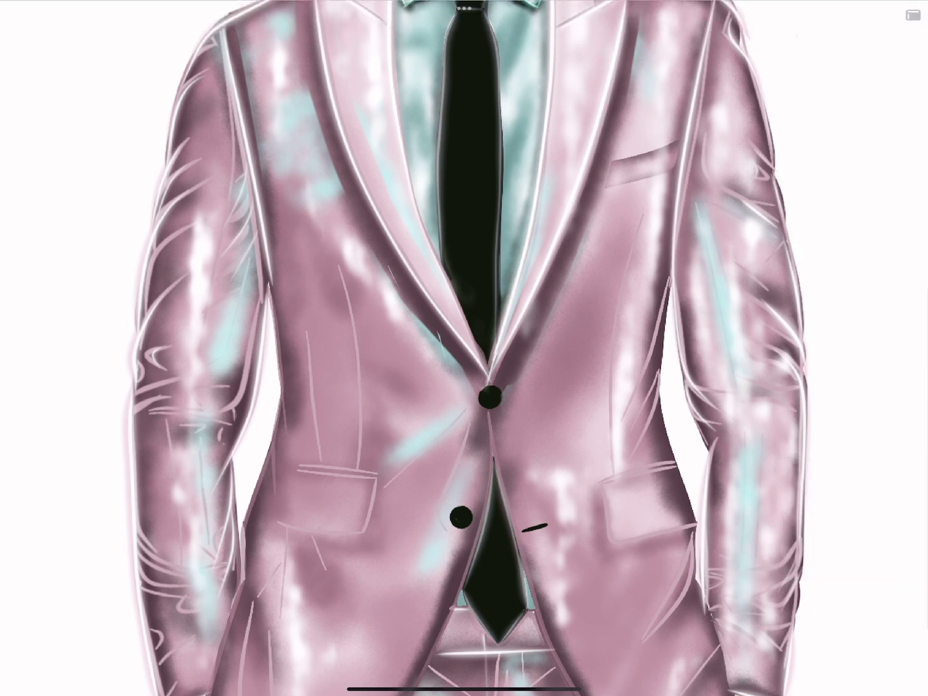
key("ctrl+f")
key("ctrl+0")
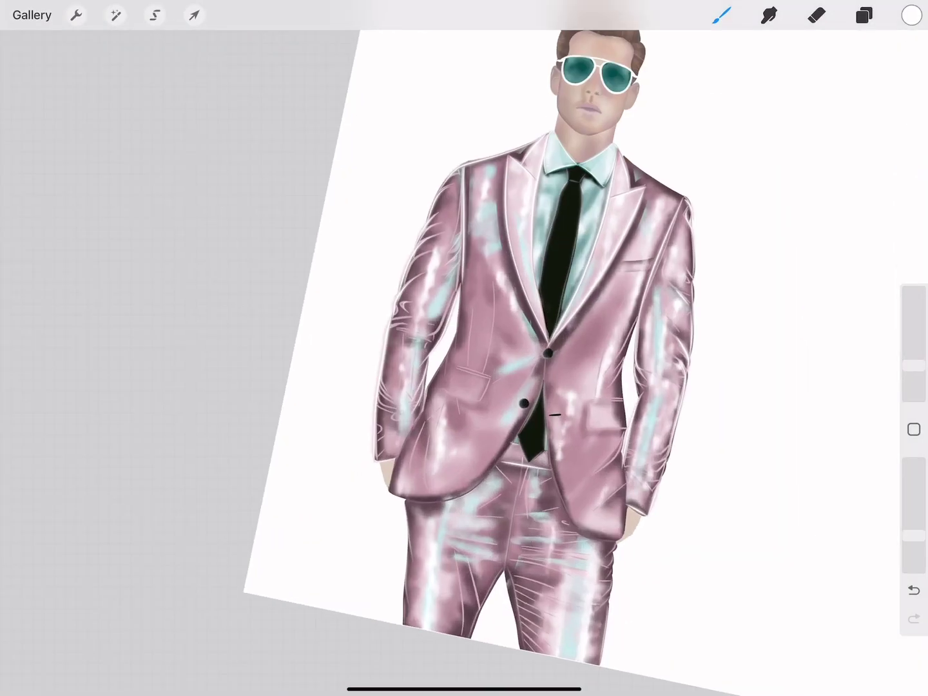
Undo the last paint stroke and the stray mark at the chin
scroll(464, 348, "down", 2)
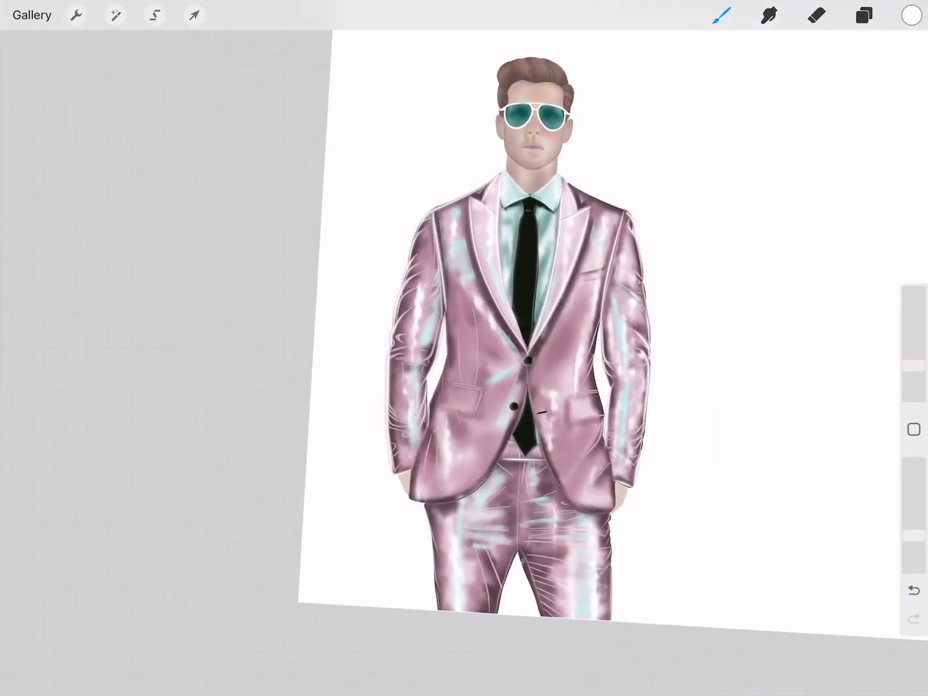
scroll(451, 387, "up", 5)
scroll(419, 451, "up", 2)
key("ctrl+f")
key("ctrl+f")
key("ctrl+f")
scroll(419, 484, "up", 3)
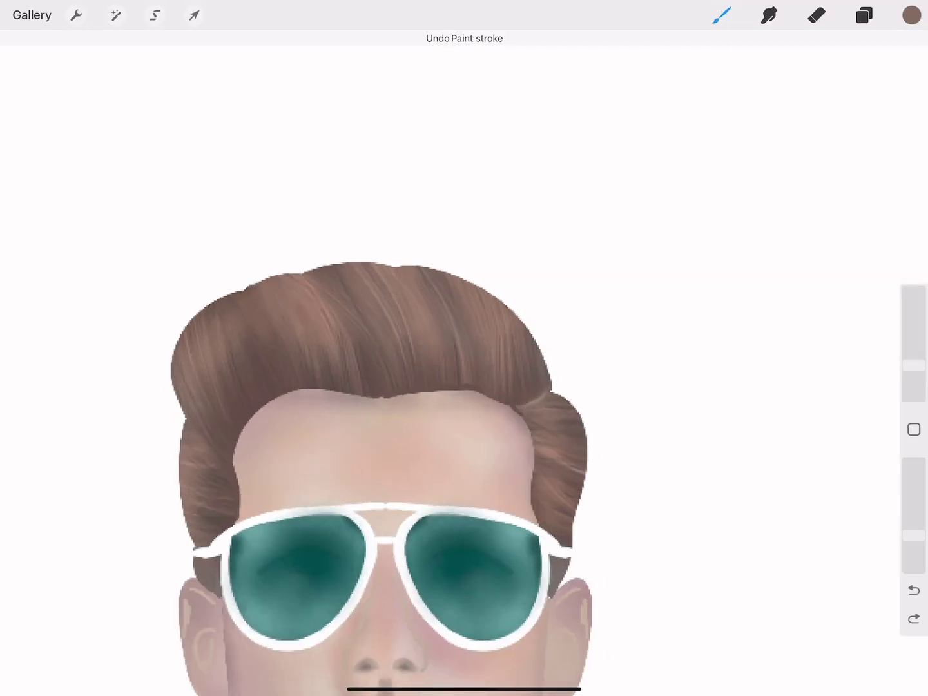
key("ctrl+f")
scroll(503, 471, "down", 3)
key("ctrl+f")
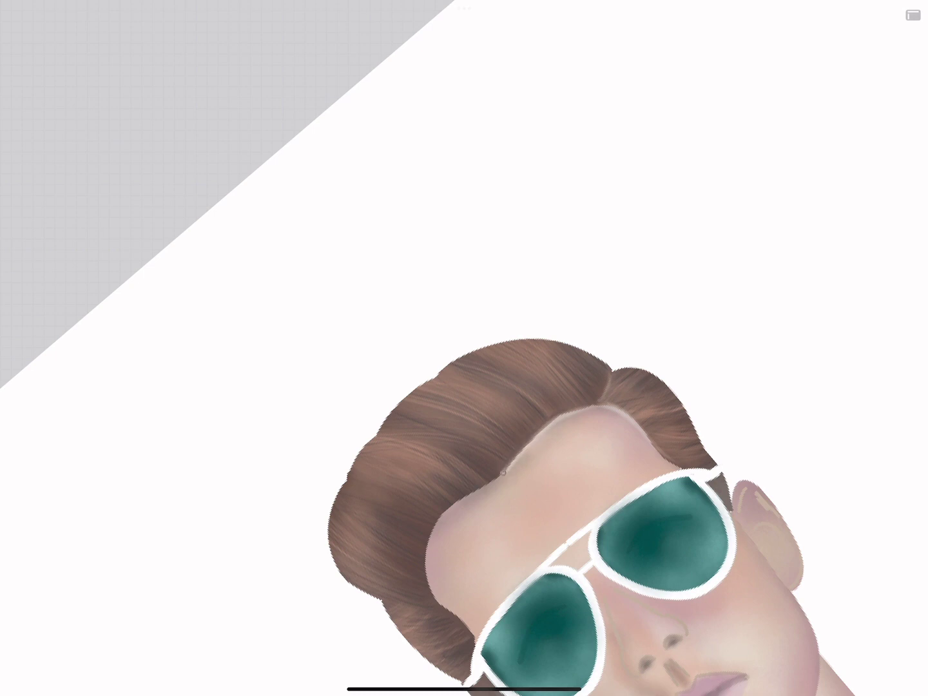
scroll(464, 348, "down", 3)
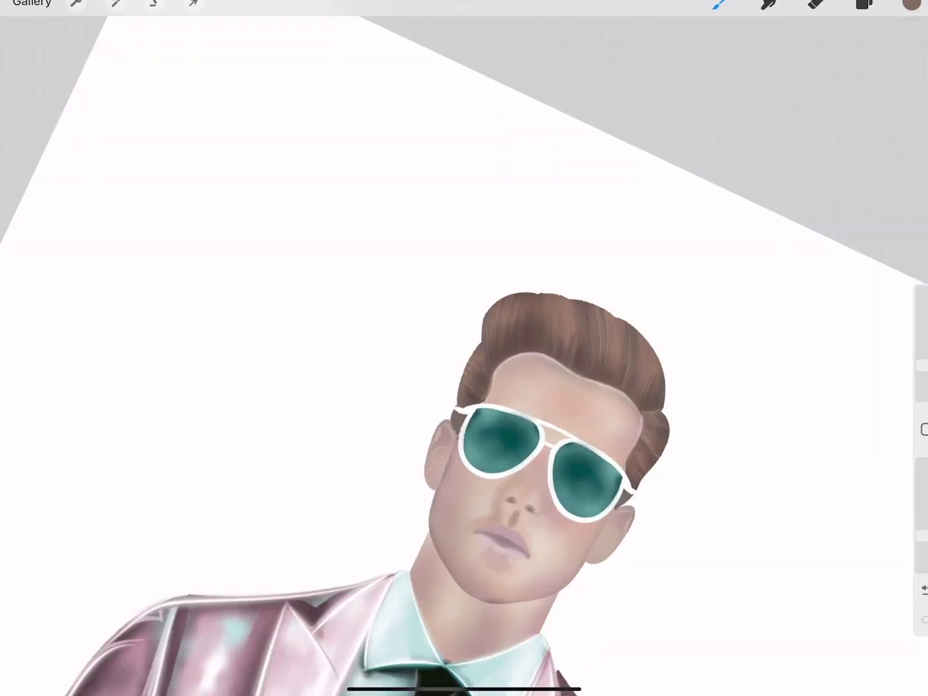
scroll(432, 394, "up", 3)
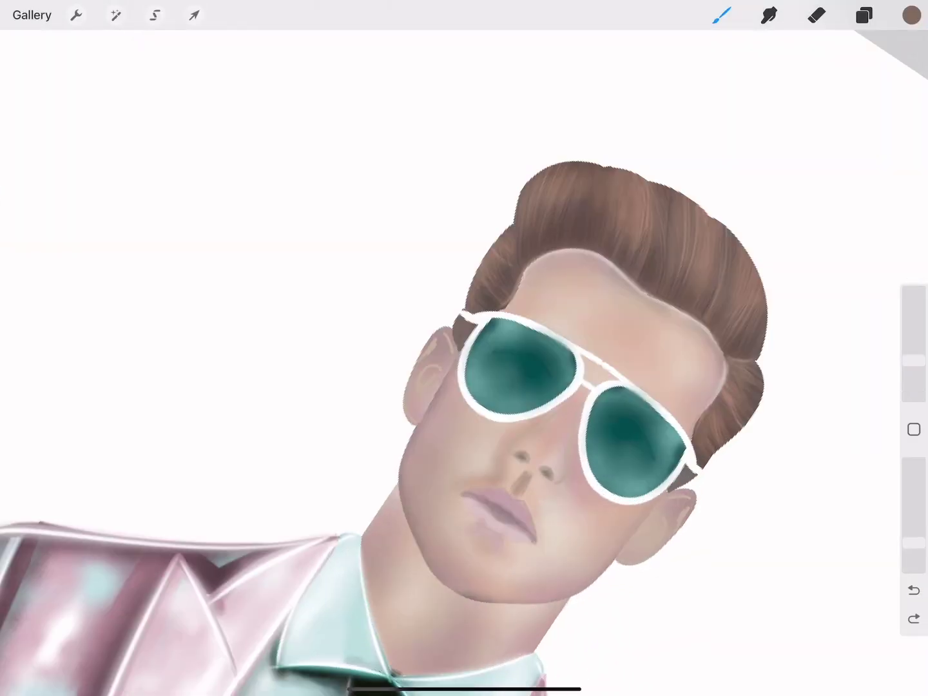
key("ctrl+f")
key("ctrl+z")
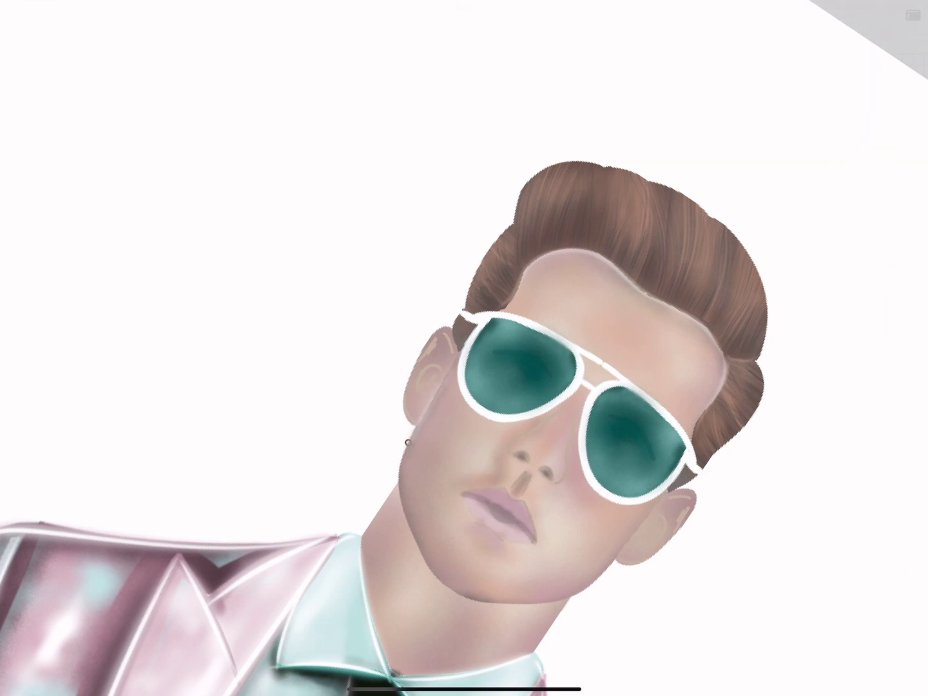
scroll(464, 348, "down", 3)
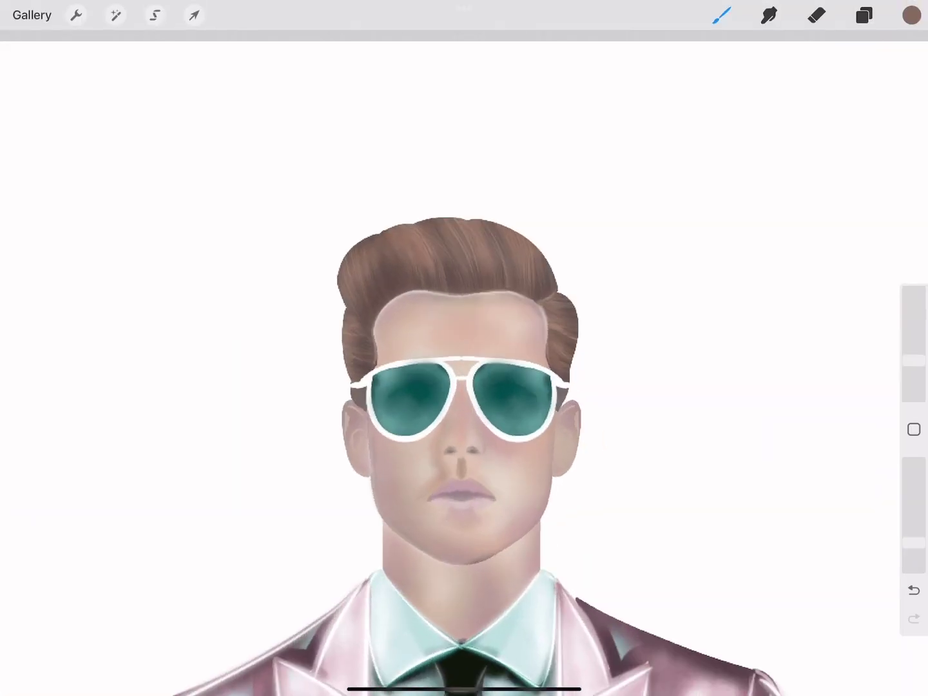
key("ctrl+f")
key("ctrl+z")
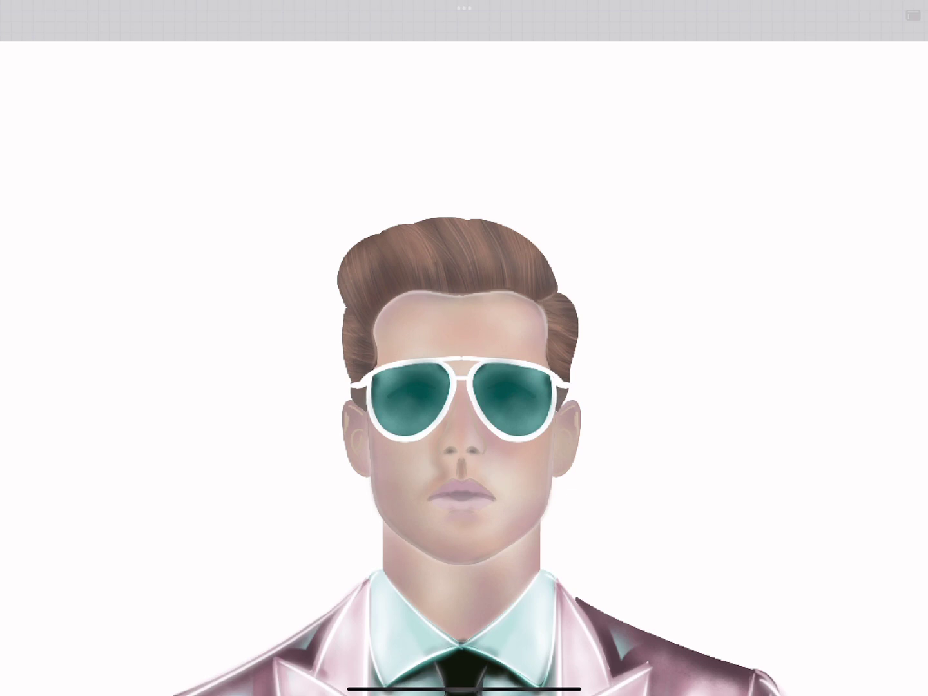
Soften the left ear's edge with a brush stroke
left_click_drag(342, 419, 348, 471)
scroll(464, 348, "up", 3)
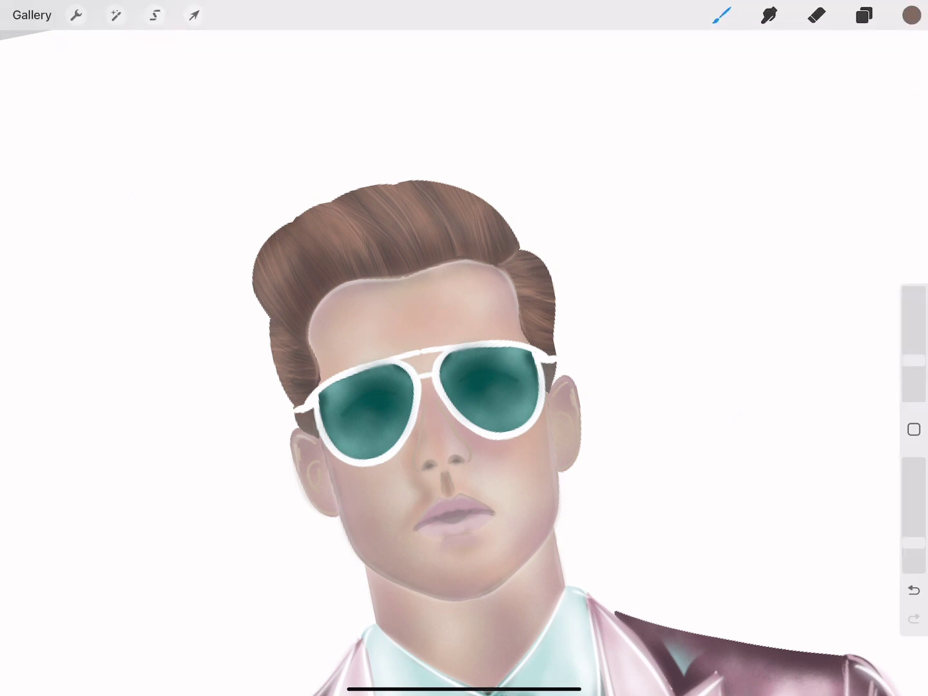
left_click(912, 15)
Undo the stray marks near the lips and view the whole figure
key("ctrl+z")
left_click(913, 15)
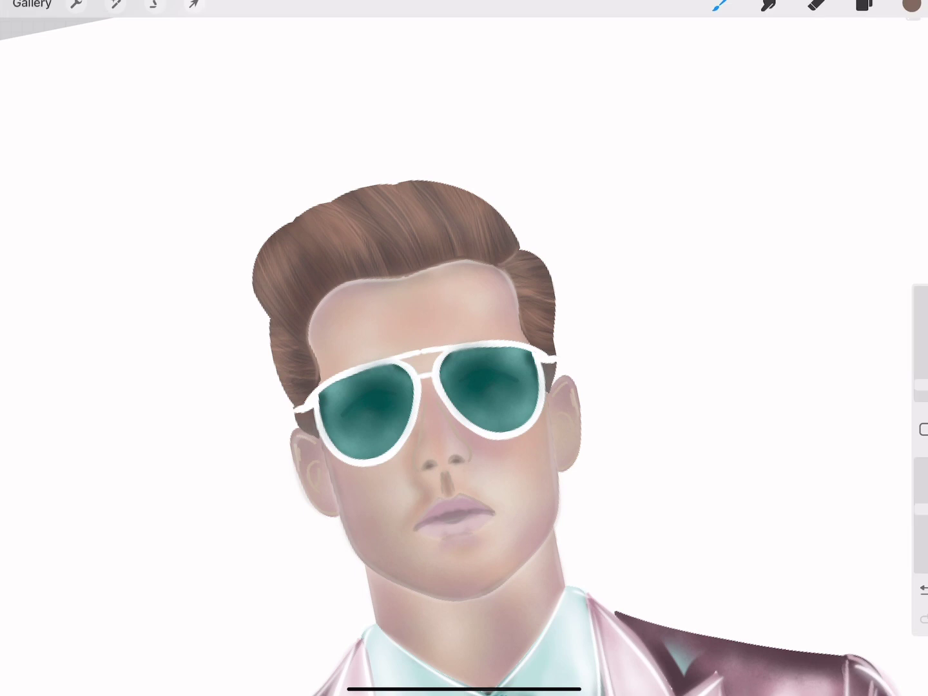
key("ctrl+0")
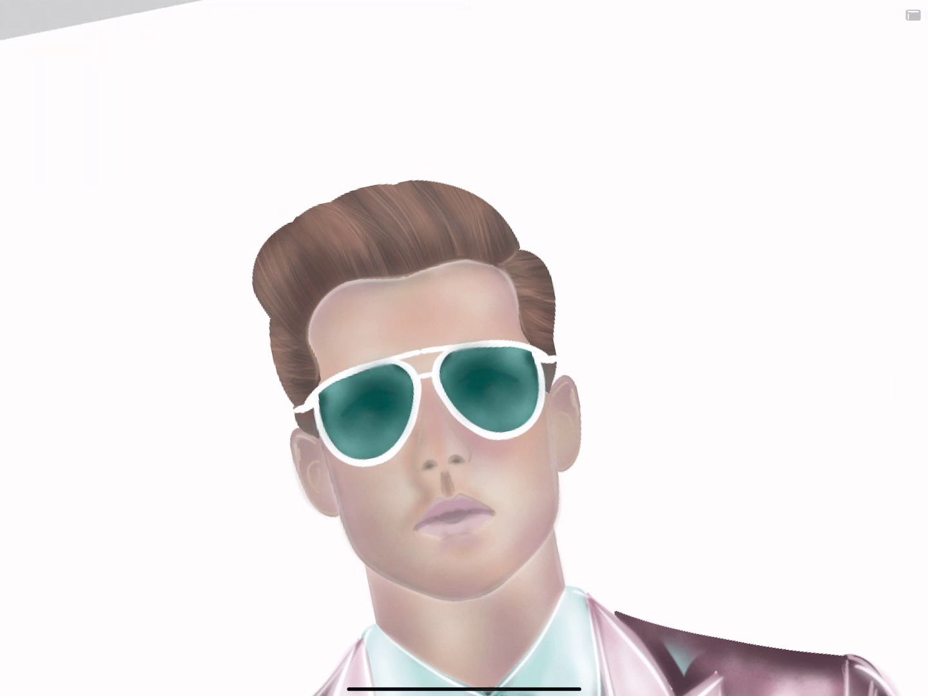
key("ctrl+z")
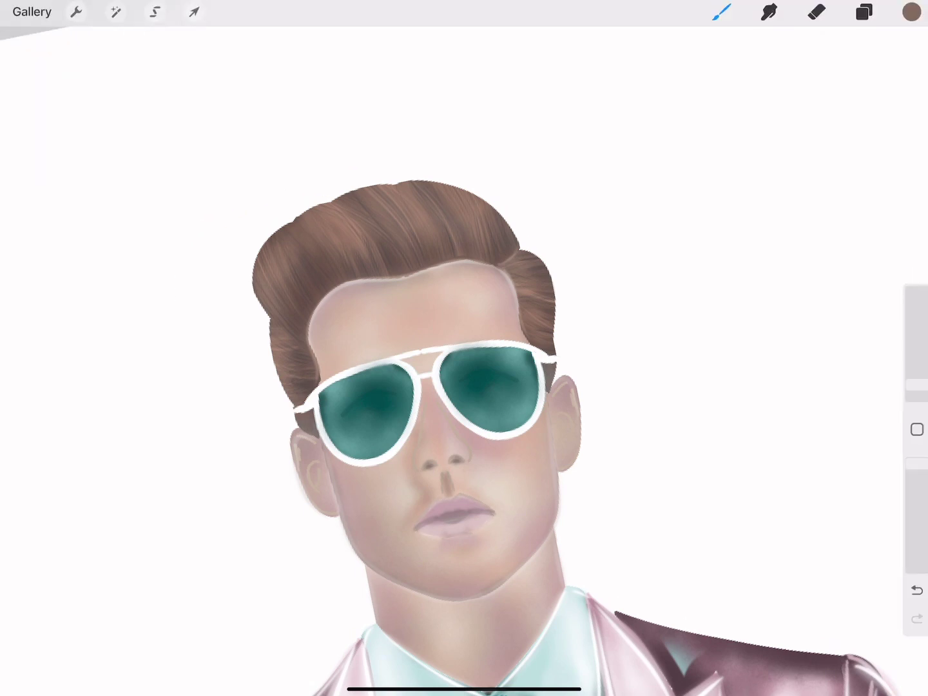
key("ctrl+z")
left_click(912, 15)
scroll(503, 451, "down", 5)
scroll(464, 386, "up", 5)
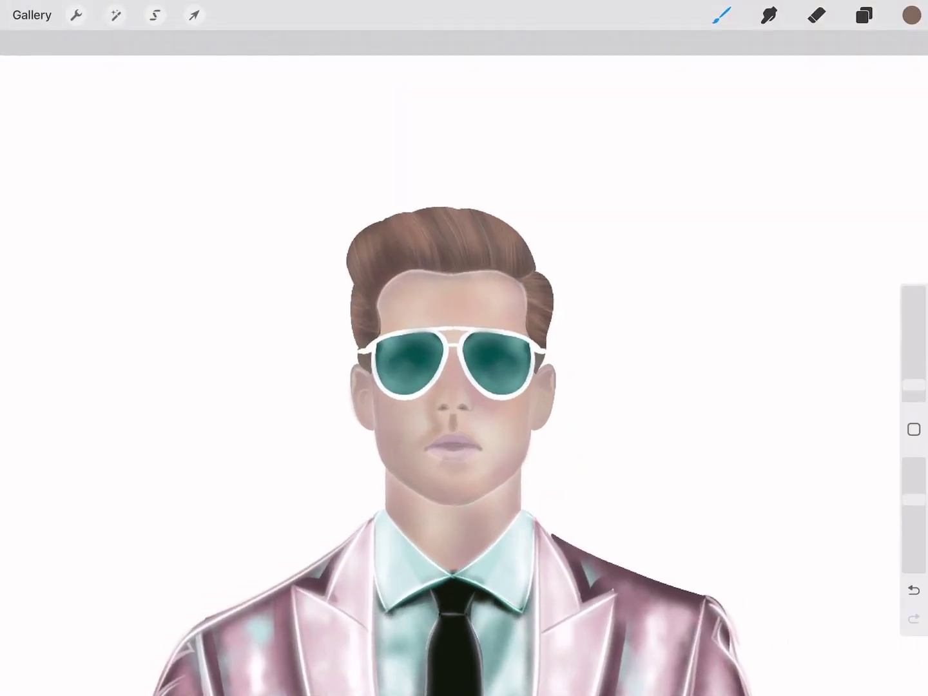
Eyedrop the teal lens colour and undo the stray mark on the sunglasses
left_click(490, 357)
key("ctrl+z")
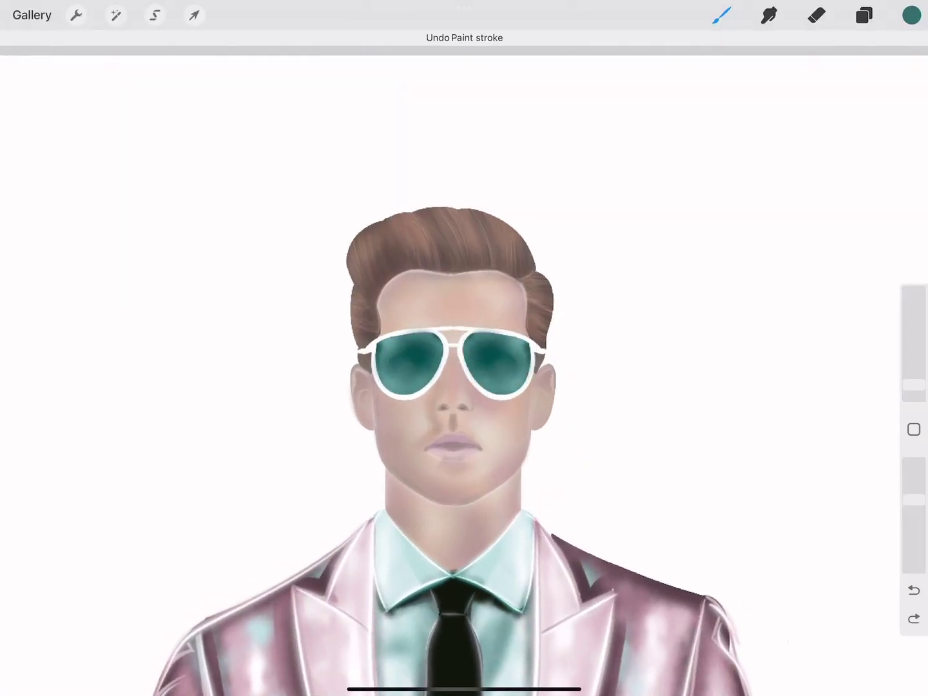
key("ctrl+z")
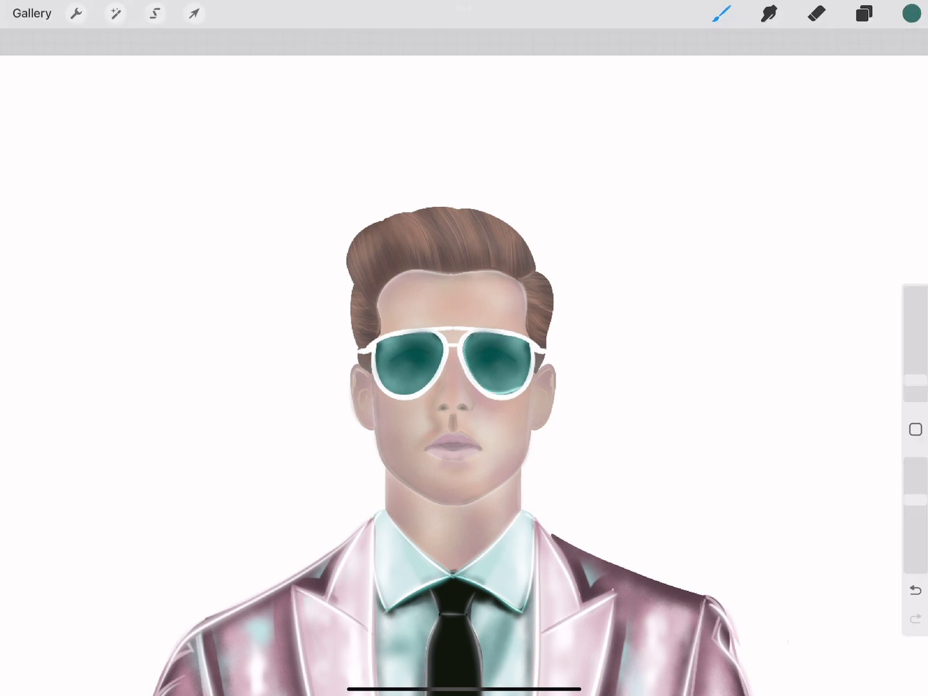
scroll(464, 387, "up", 3)
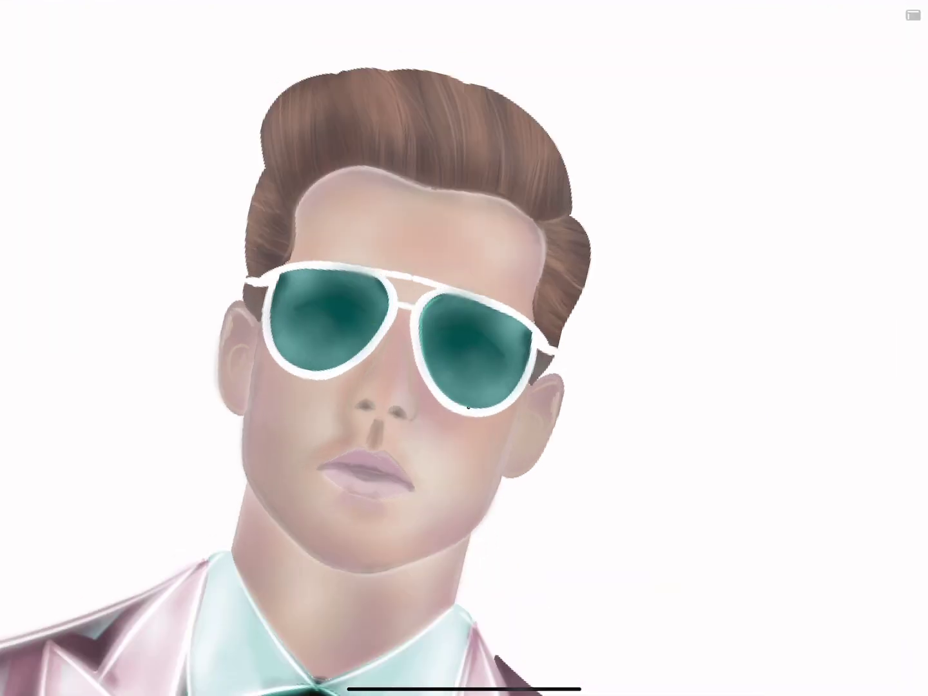
scroll(464, 348, "up", 1)
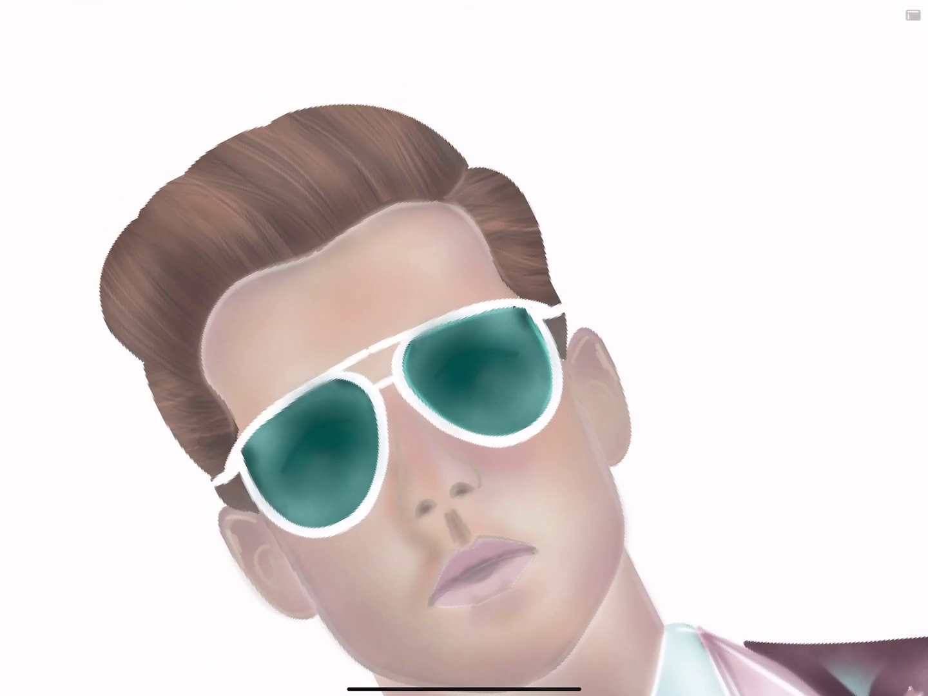
scroll(464, 348, "up", 3)
Zoom around the figure, then open the Brush Library
scroll(464, 348, "down", 3)
scroll(464, 348, "up", 3)
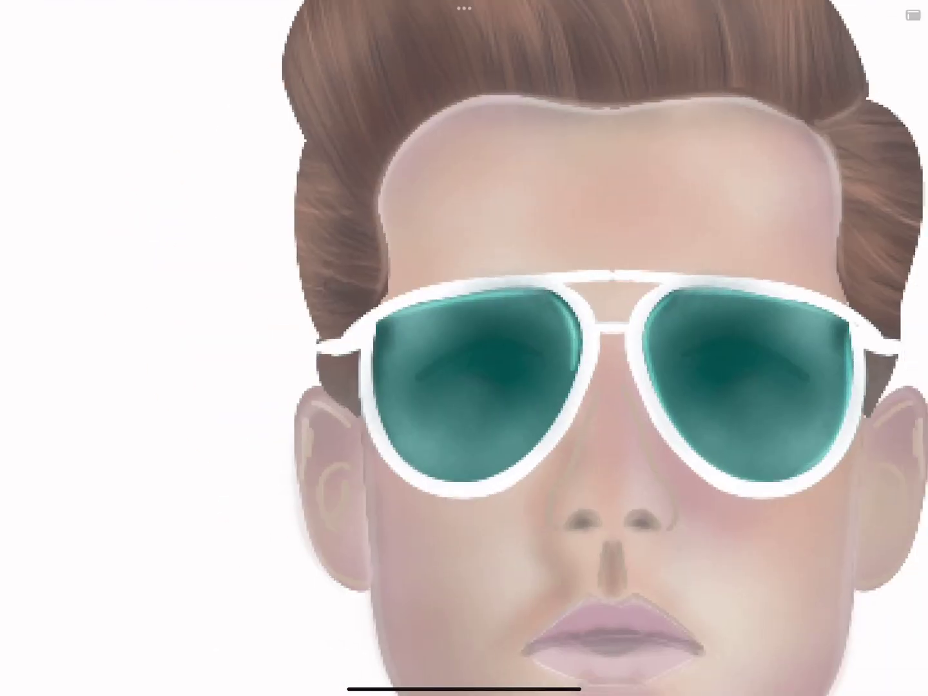
scroll(464, 348, "down", 3)
scroll(464, 348, "up", 3)
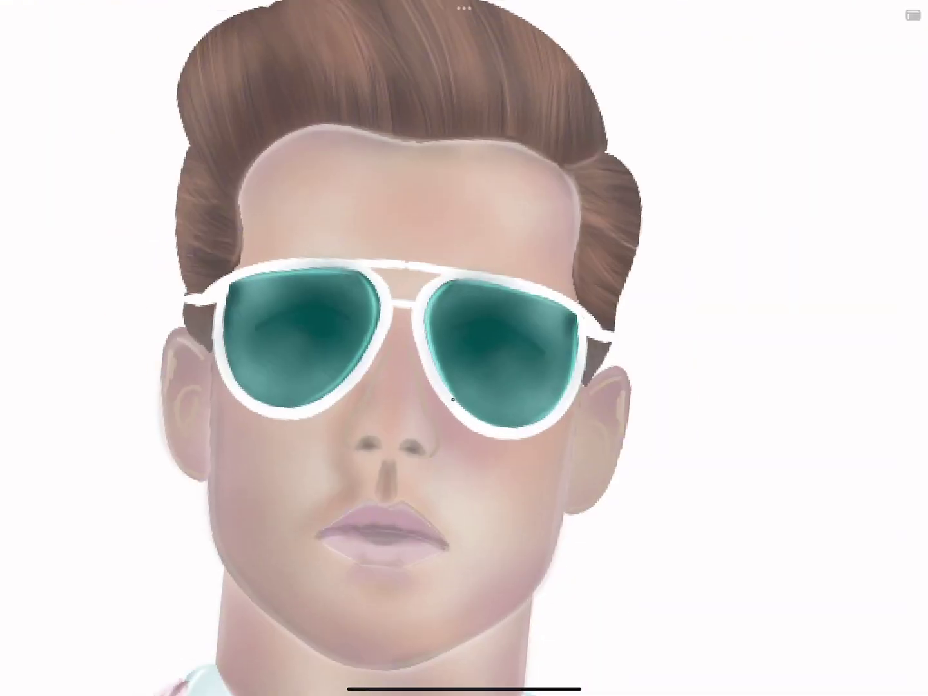
scroll(464, 348, "down", 3)
scroll(464, 348, "up", 3)
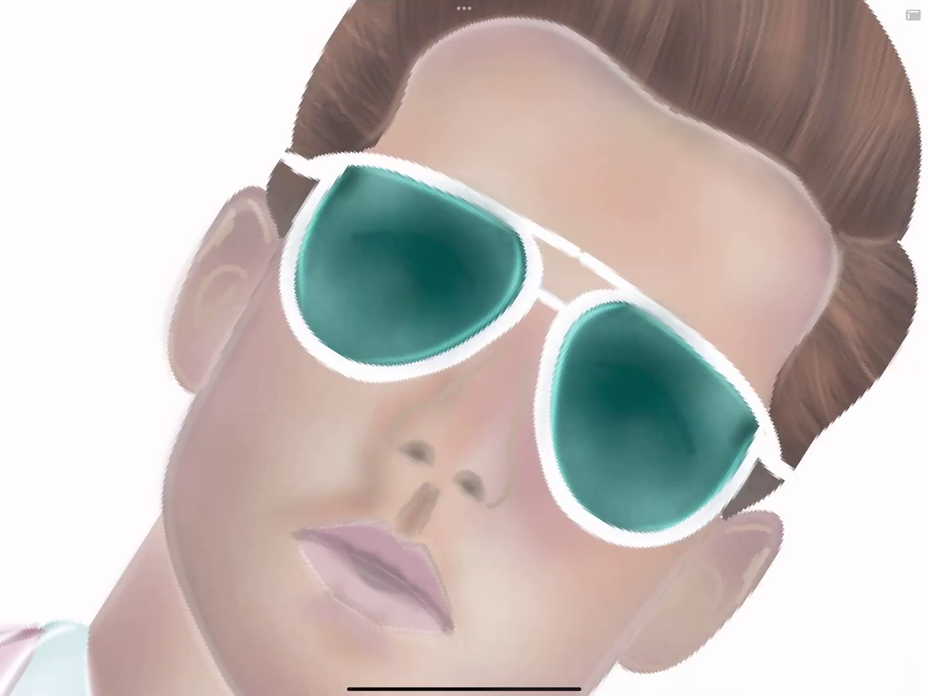
scroll(464, 348, "down", 3)
scroll(464, 348, "down", 2)
scroll(464, 348, "up", 3)
left_click(722, 15)
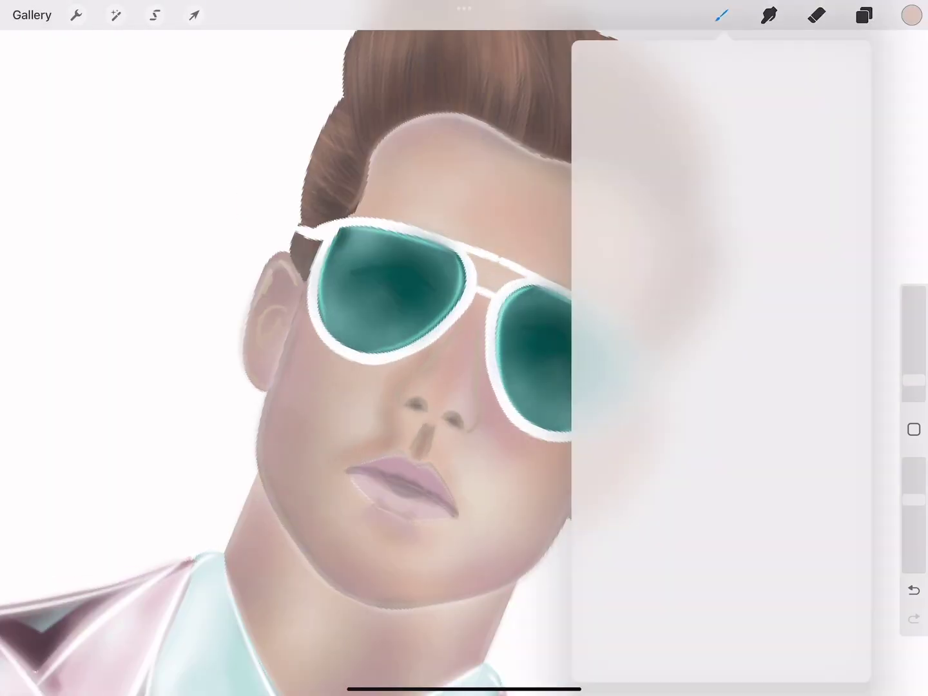
Choose a Spraypaints brush, lower its opacity to 66% and reduce the brush size
scroll(635, 387, "up", 5)
scroll(635, 387, "down", 4)
scroll(634, 386, "down", 3)
scroll(635, 386, "up", 5)
left_click(628, 362)
scroll(464, 348, "down", 2)
scroll(464, 348, "up", 1)
left_click_drag(914, 464, 914, 516)
left_click_drag(548, 303, 541, 309)
key("ctrl+z")
left_click_drag(914, 359, 914, 380)
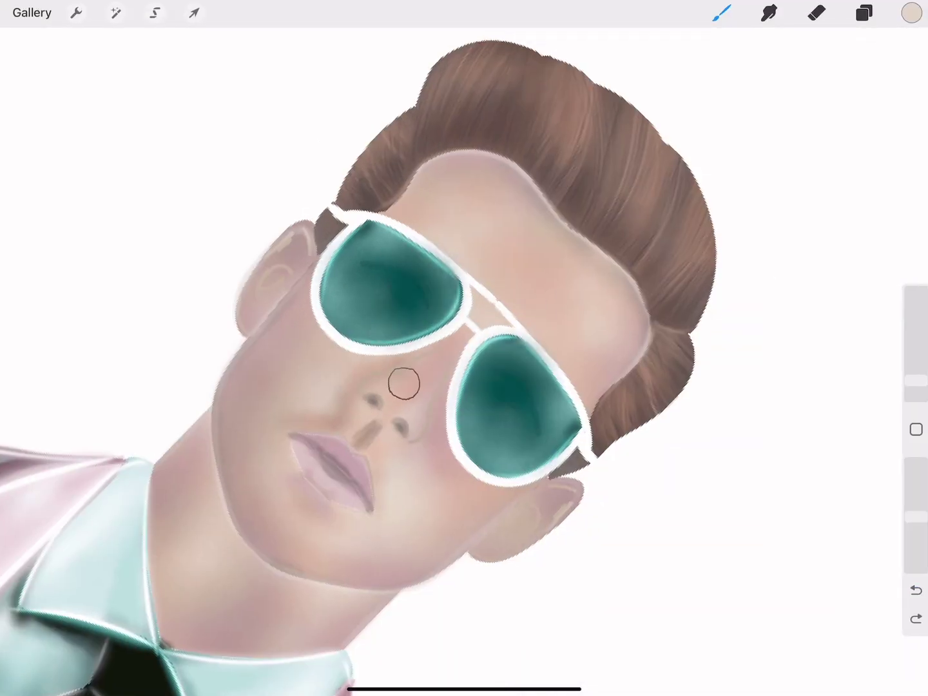
Set the brush size to 2% and undo stray face-shading strokes in full-screen view
key("ctrl+f")
key("ctrl+f")
key("ctrl+z")
left_click_drag(914, 380, 914, 388)
key("ctrl+f")
scroll(409, 381, "up", 2)
key("ctrl+f")
key("ctrl+z")
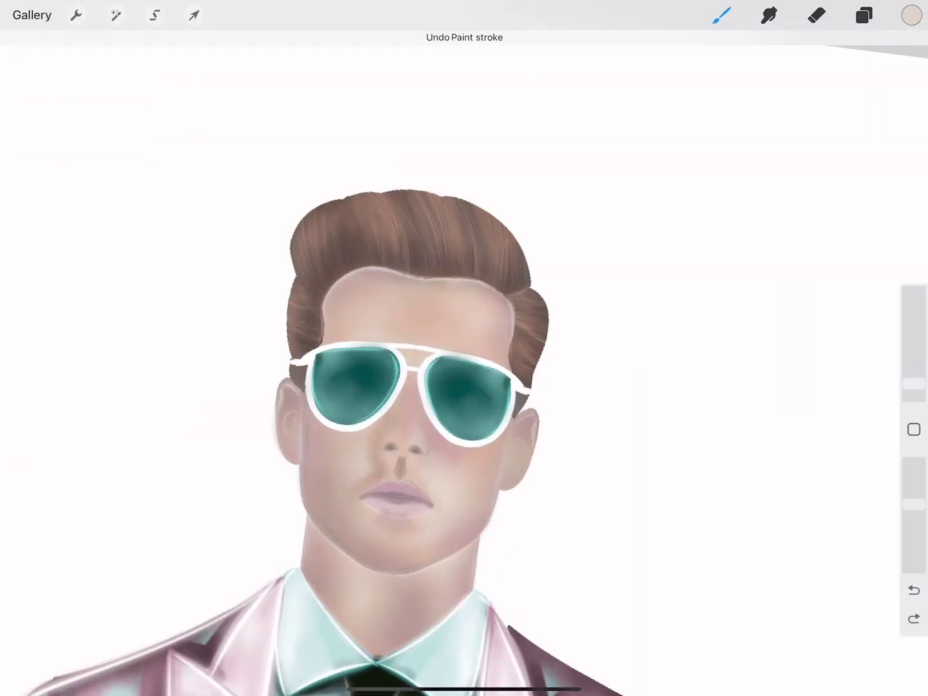
key("ctrl+f")
key("ctrl+z")
key("ctrl+z")
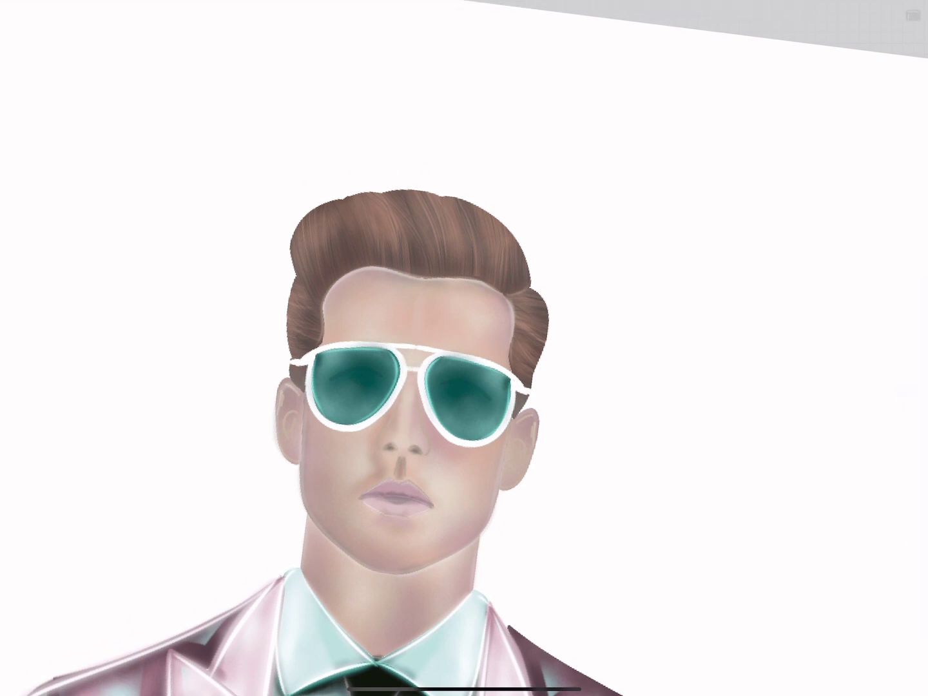
key("ctrl+z")
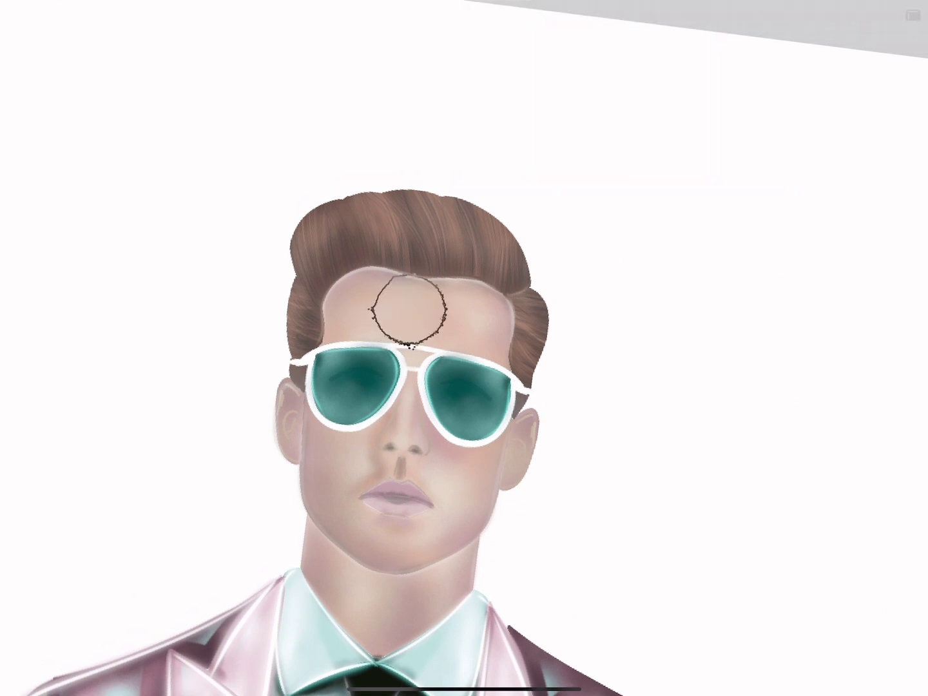
Toggle the full-screen view and refit the canvas upright to the screen
key("ctrl+f")
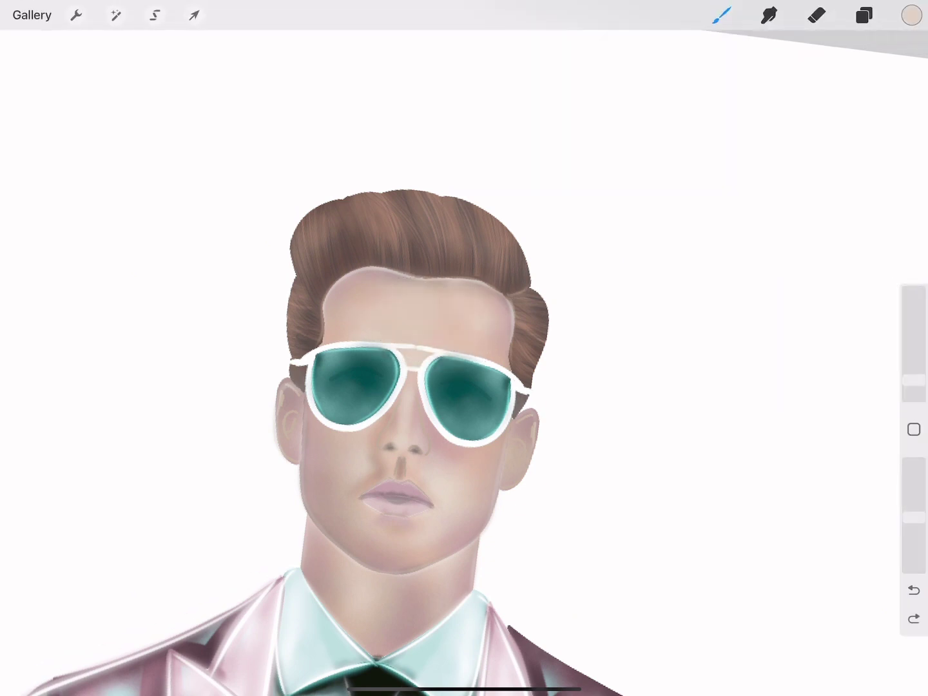
key("ctrl+f")
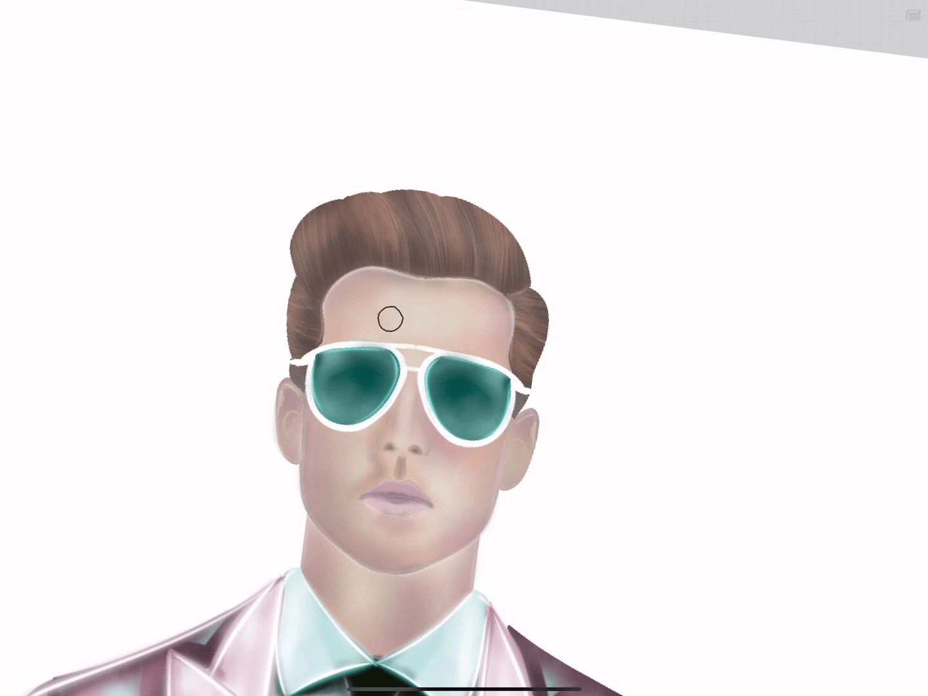
key("ctrl+f")
key("ctrl+f")
key("ctrl+f")
scroll(412, 386, "down", 2)
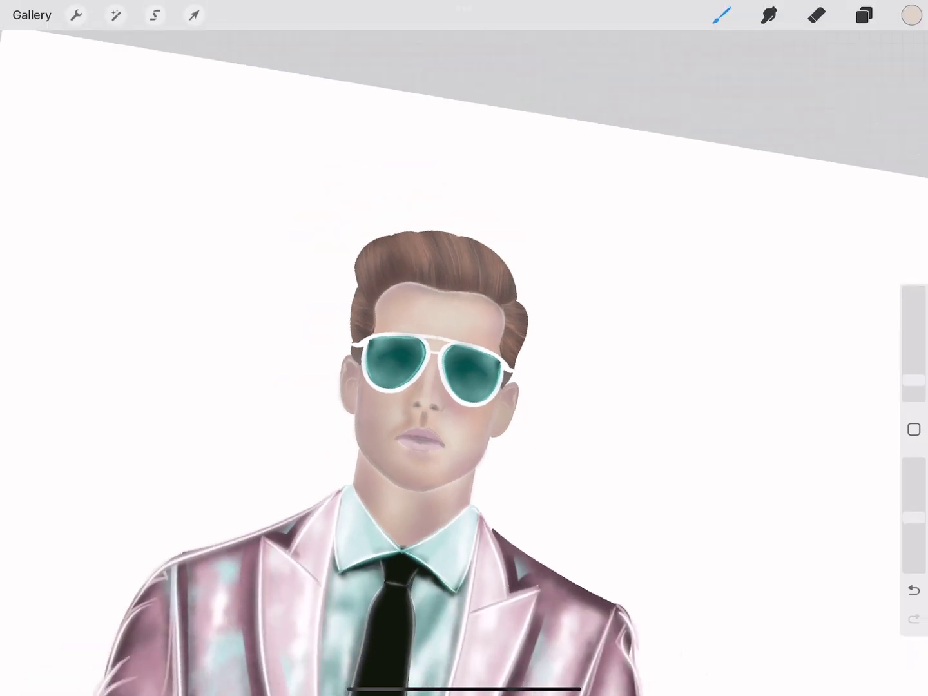
key("ctrl+f")
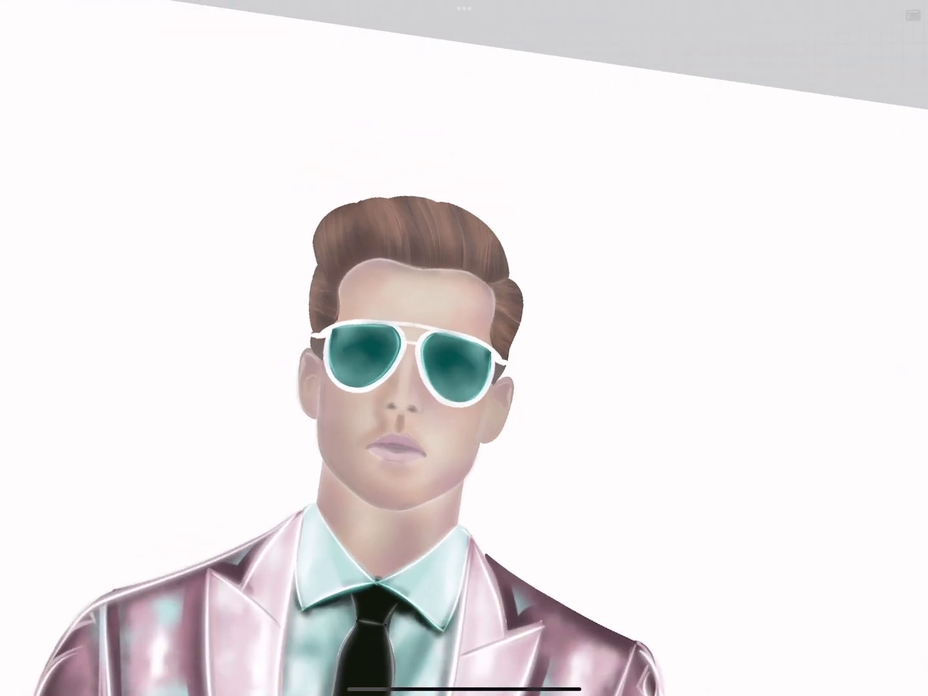
key("ctrl+f")
key("ctrl+f")
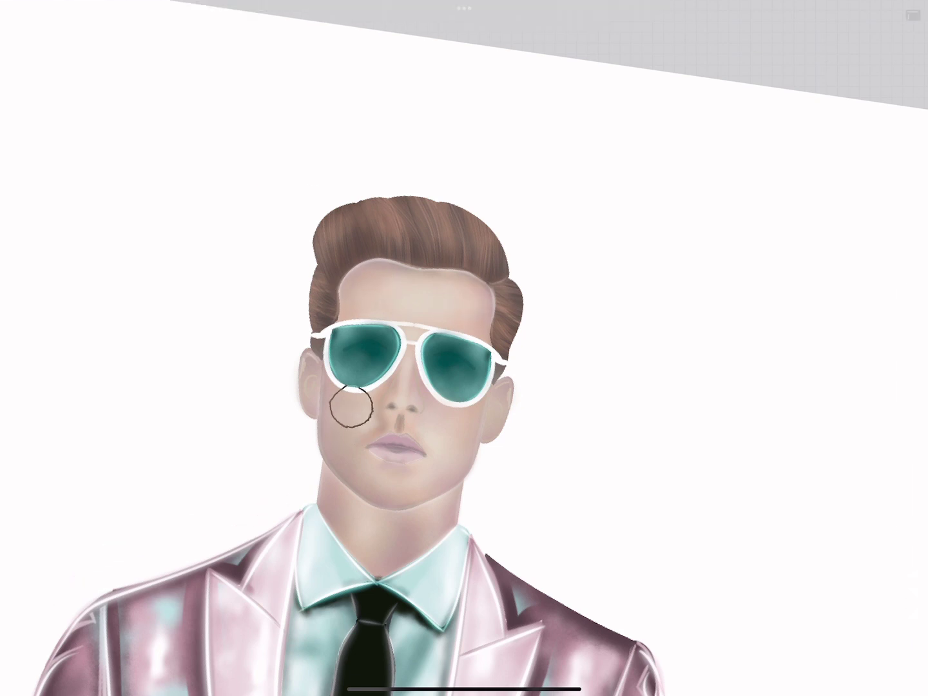
key("ctrl+0")
key("ctrl+f")
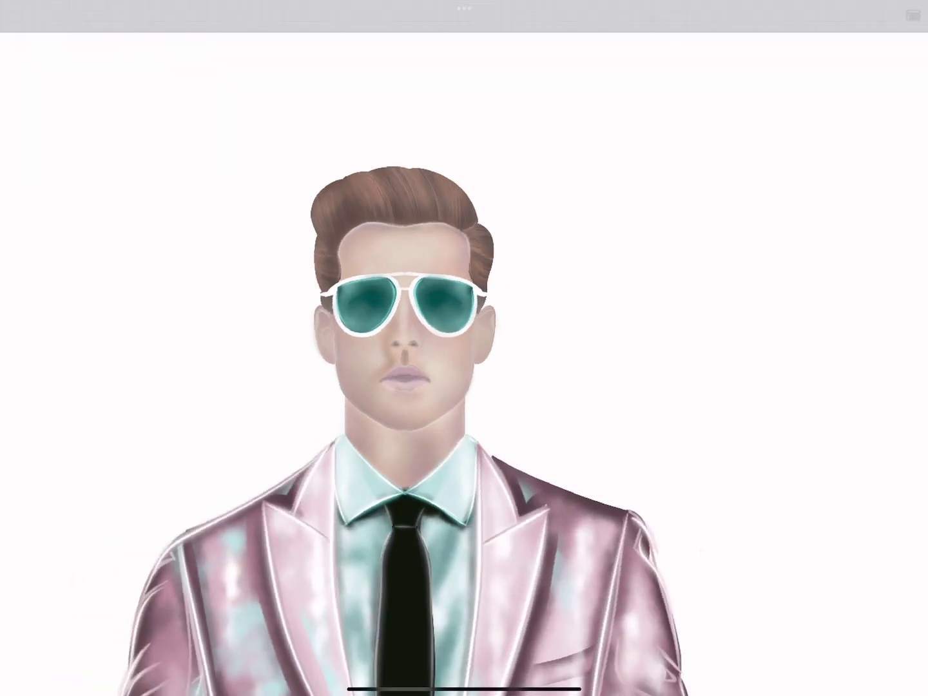
key("ctrl+f")
scroll(546, 271, "up", 5)
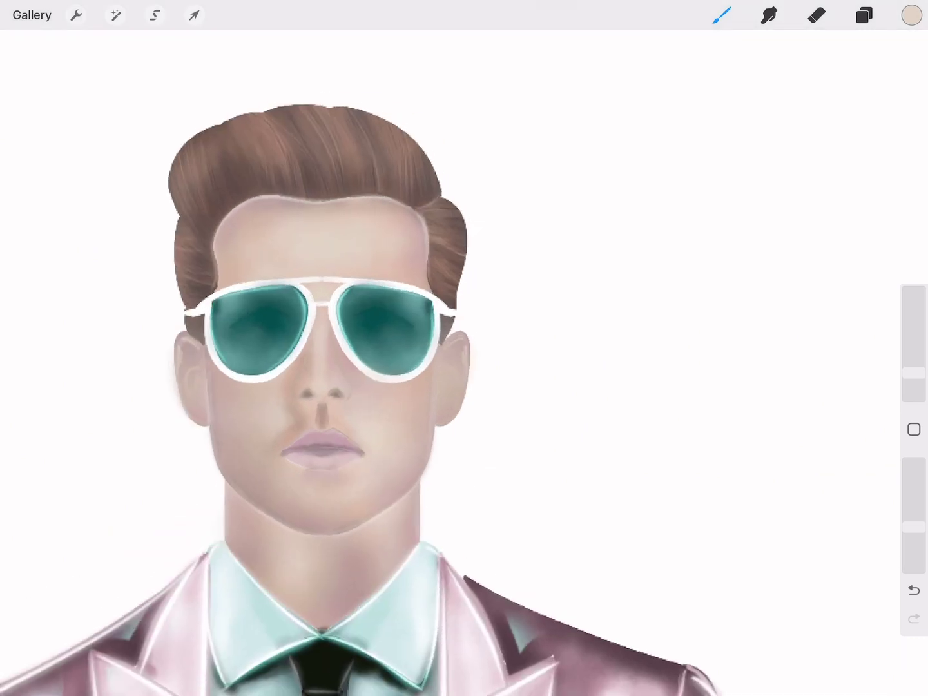
key("ctrl+f")
key("ctrl+f")
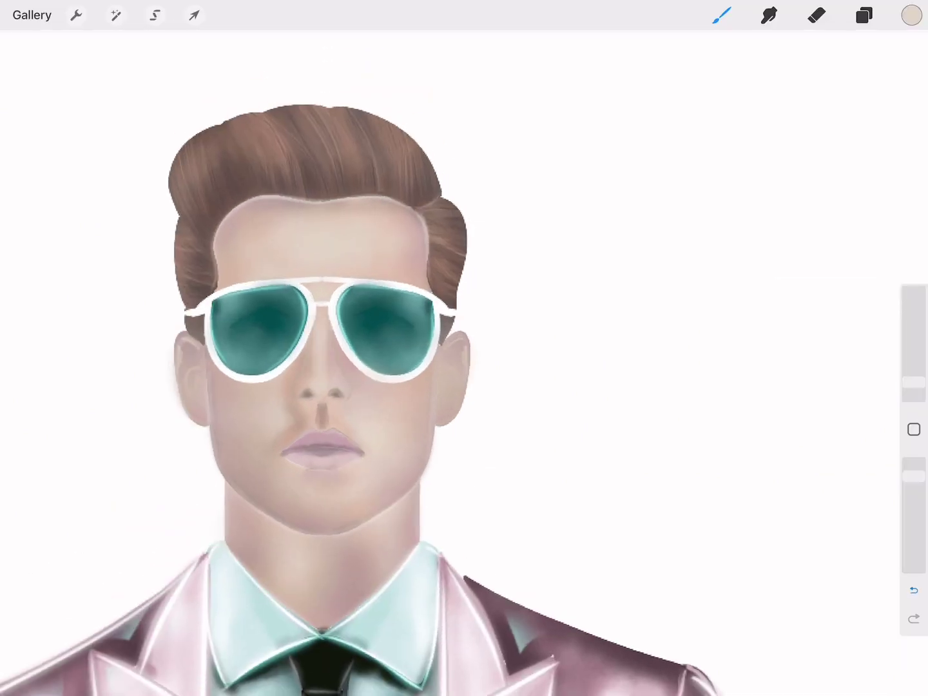
key("ctrl+f")
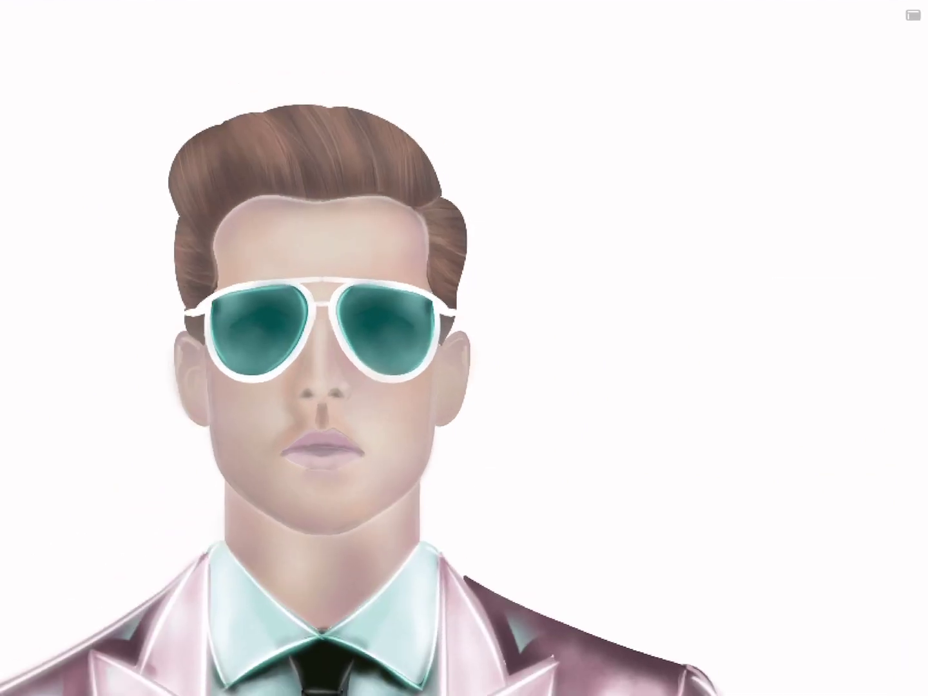
Undo further stray paint strokes on the face, then restore the toolbars
key("ctrl+f")
key("ctrl+f")
key("ctrl+z")
key("ctrl+f")
key("ctrl+f")
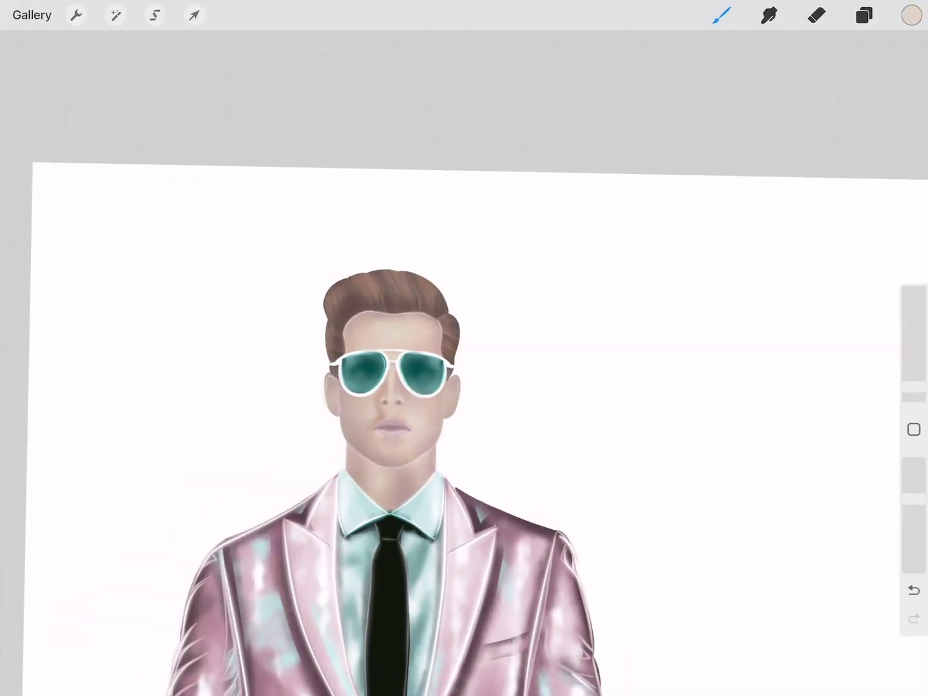
key("ctrl+z")
key("ctrl+f")
key("ctrl+f")
key("ctrl+z")
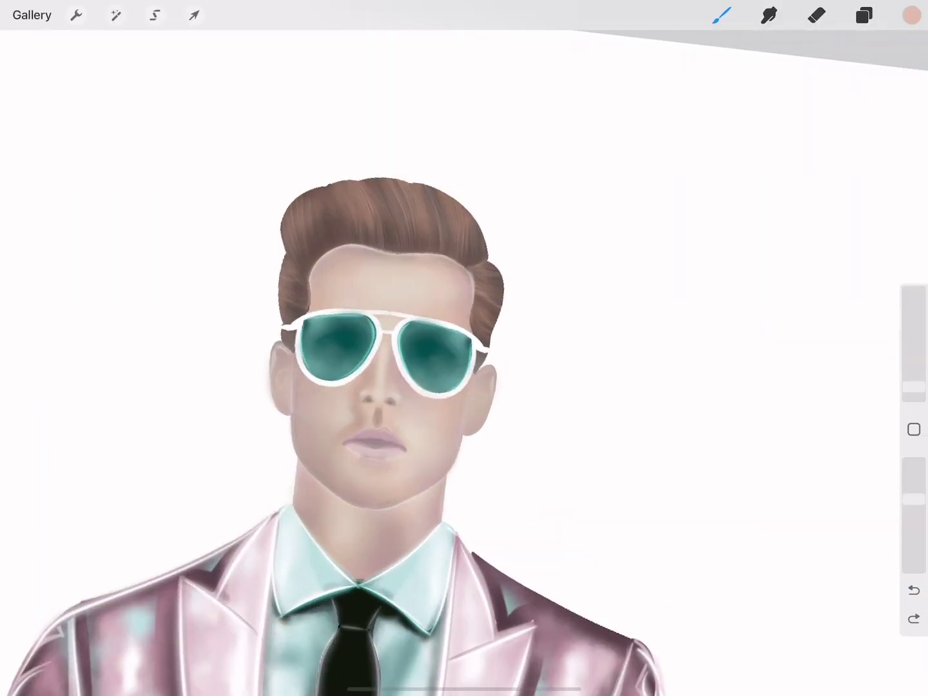
key("ctrl+f")
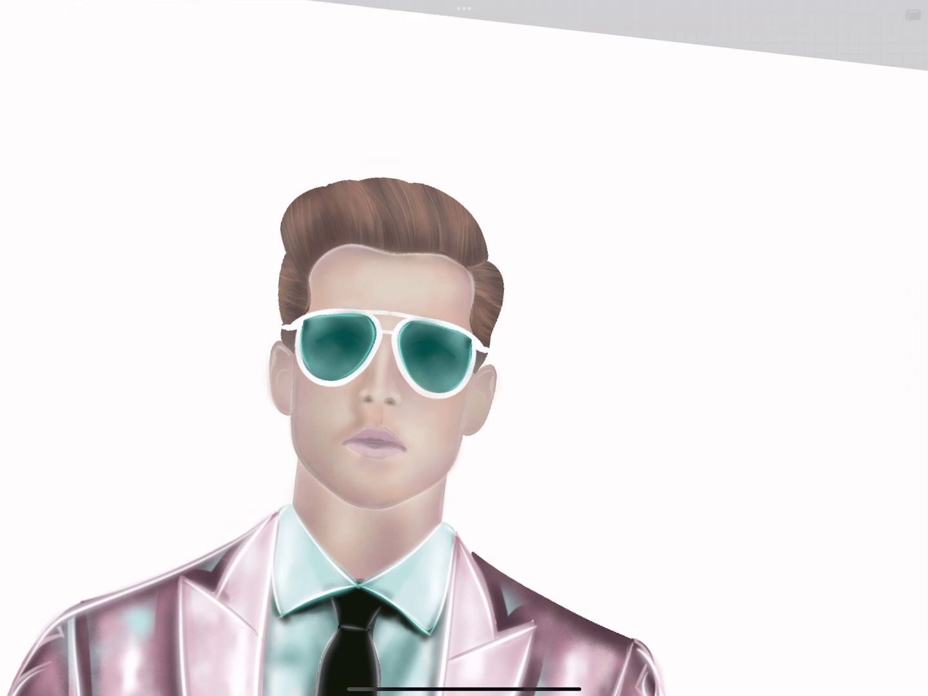
key("ctrl+f")
Load a skin tone from the colour picker and undo the latest stroke
left_click(911, 14)
left_click(723, 159)
left_click(911, 14)
key("ctrl+f")
key("ctrl+f")
key("ctrl+z")
key("ctrl+f")
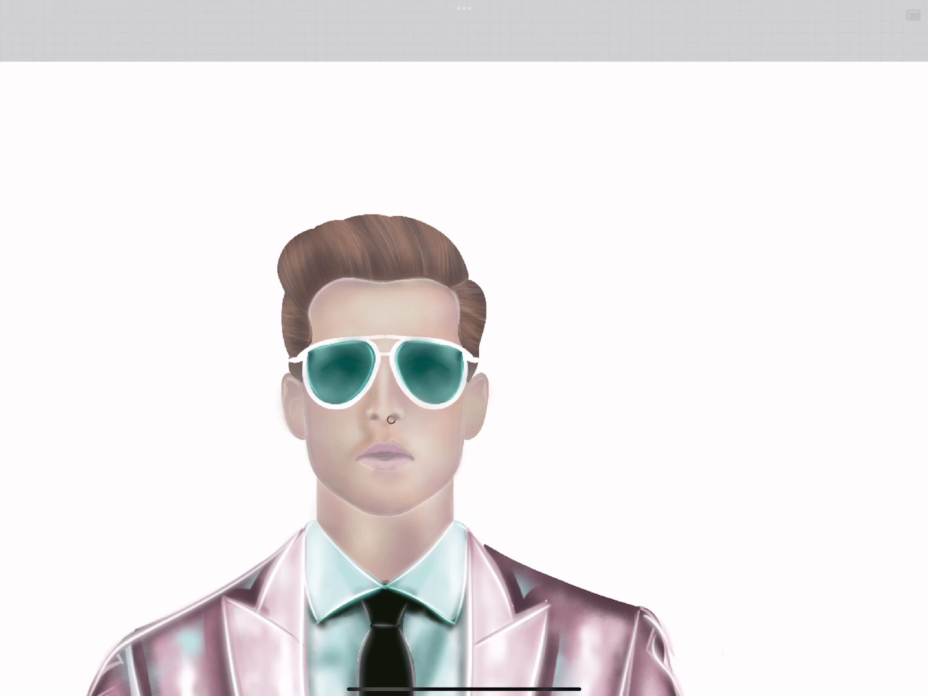
key("ctrl+f")
Zoom out over the figure and pick a darker brown for the hair
scroll(464, 387, "down", 3)
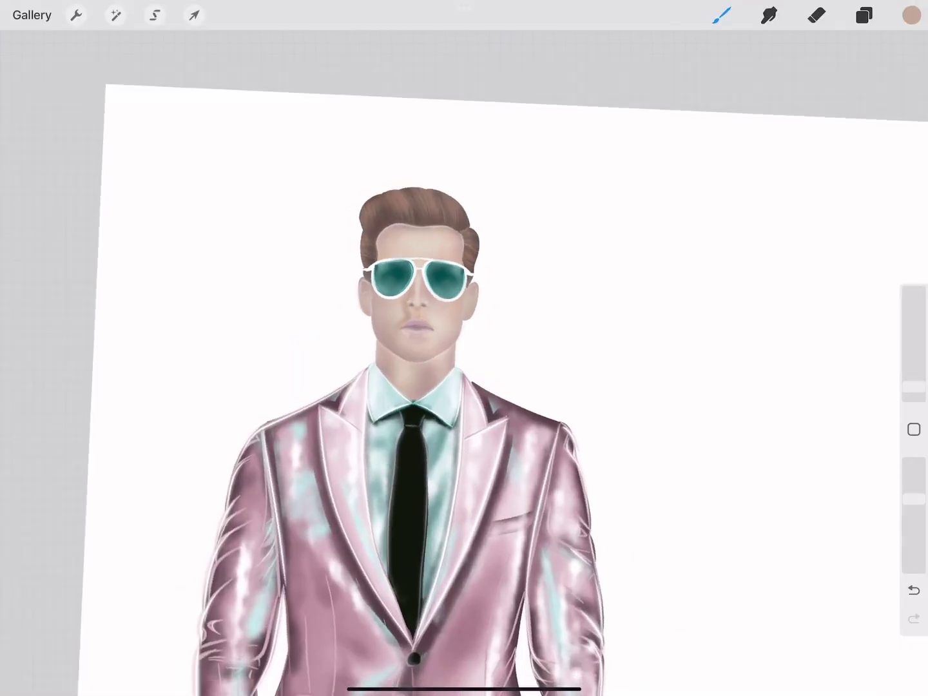
scroll(463, 387, "down", 3)
scroll(400, 322, "up", 5)
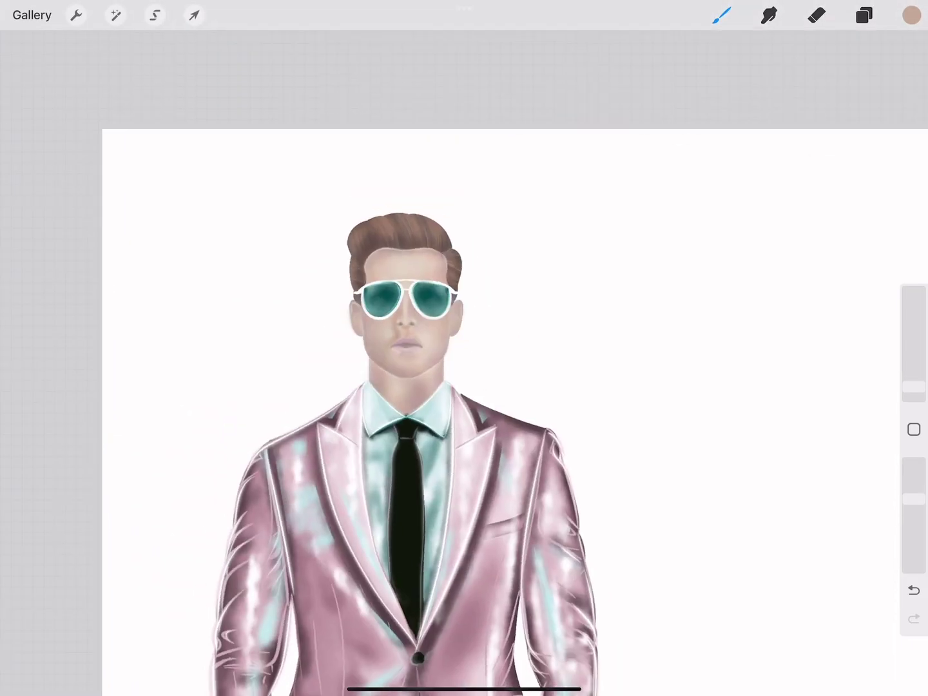
left_click(414, 269)
left_click(721, 14)
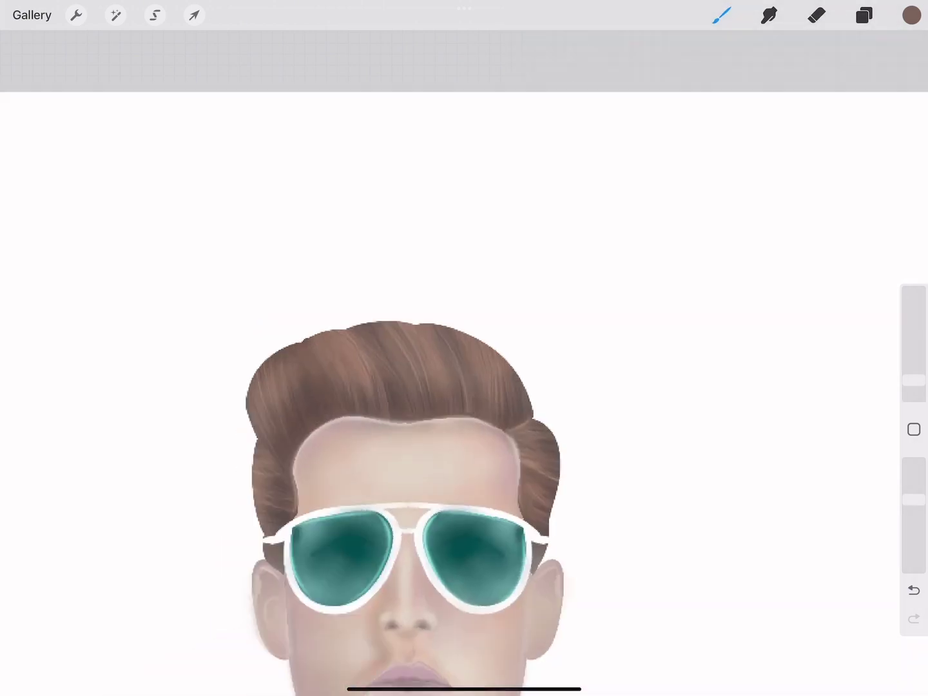
Undo the last stroke and paint fine lighter strands into the brown hair full-screen
key("ctrl+z")
scroll(464, 348, "up", 5)
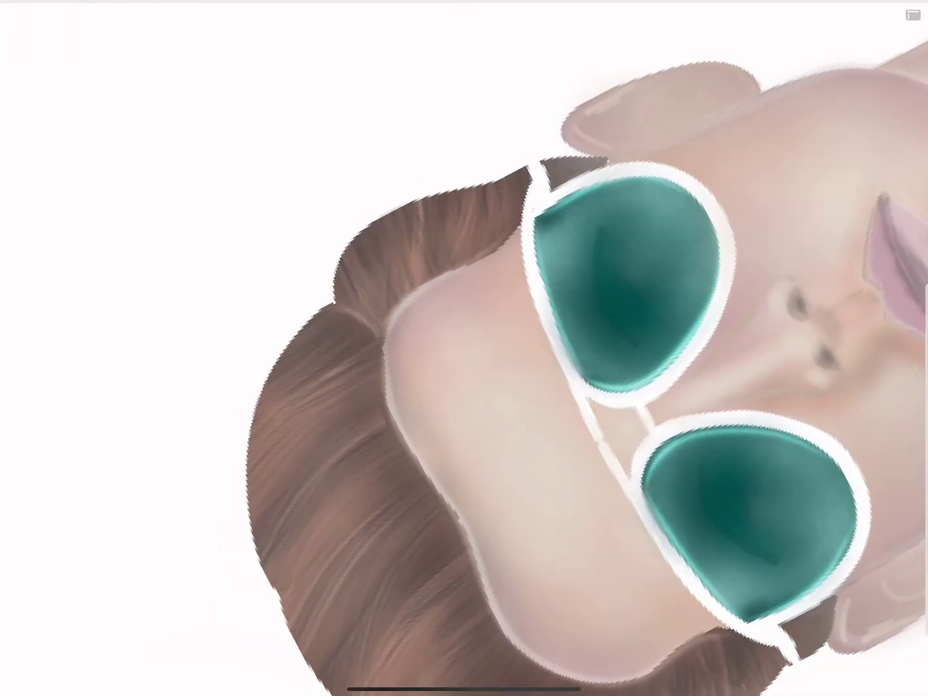
key("ctrl+f")
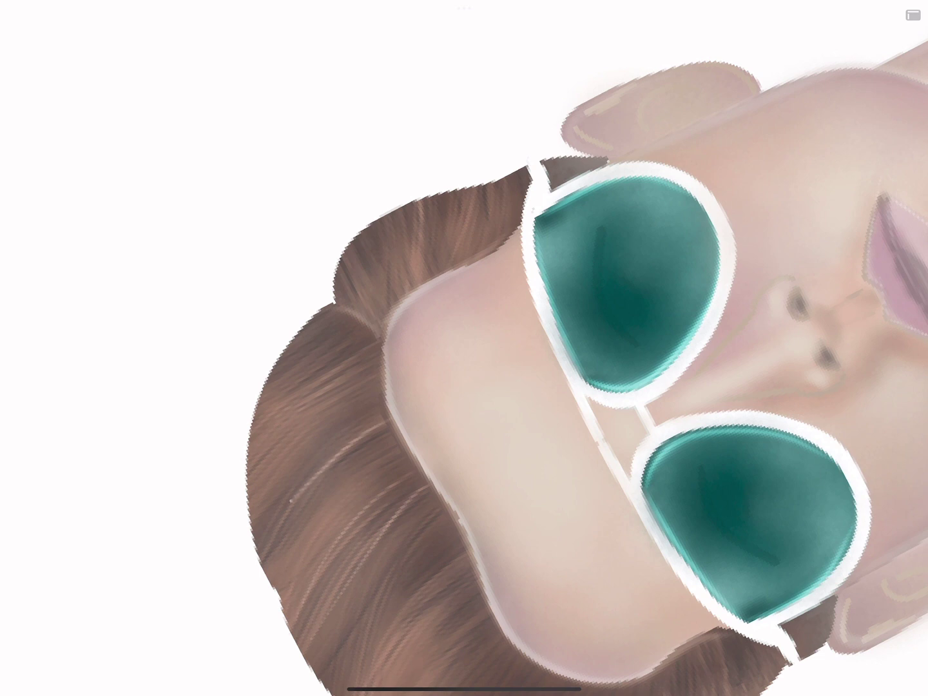
scroll(464, 348, "down", 3)
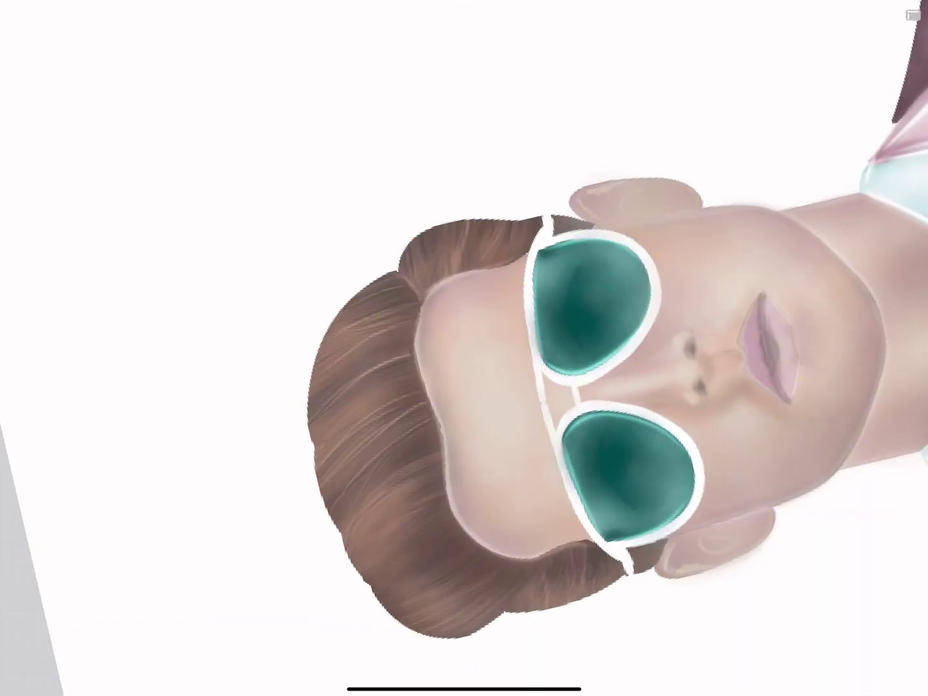
key("ctrl+f")
scroll(464, 348, "up", 3)
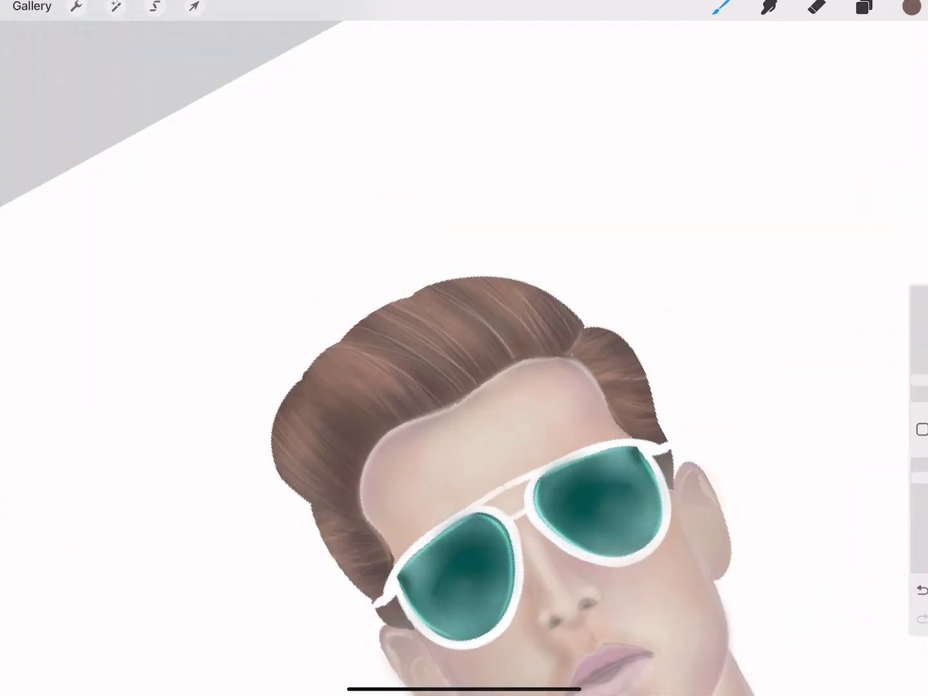
key("ctrl+f")
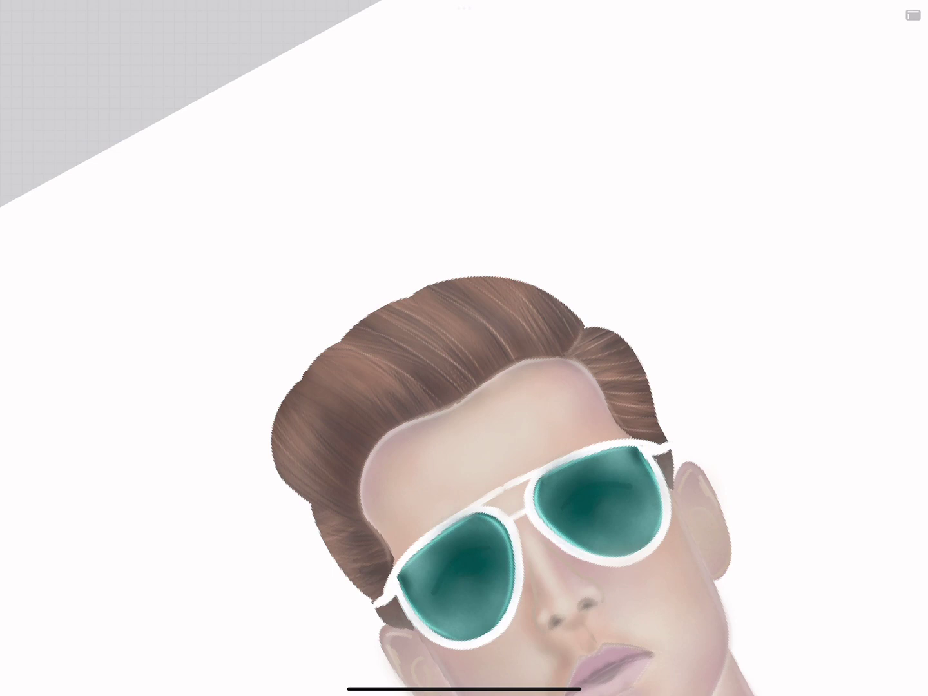
key("ctrl+f")
Rotate and zoom in on the hair, then refit upright and zoom out to the whole suit
key("ctrl+f")
key("ctrl+f")
left_click_drag(464, 387, 309, 451)
key("ctrl+f")
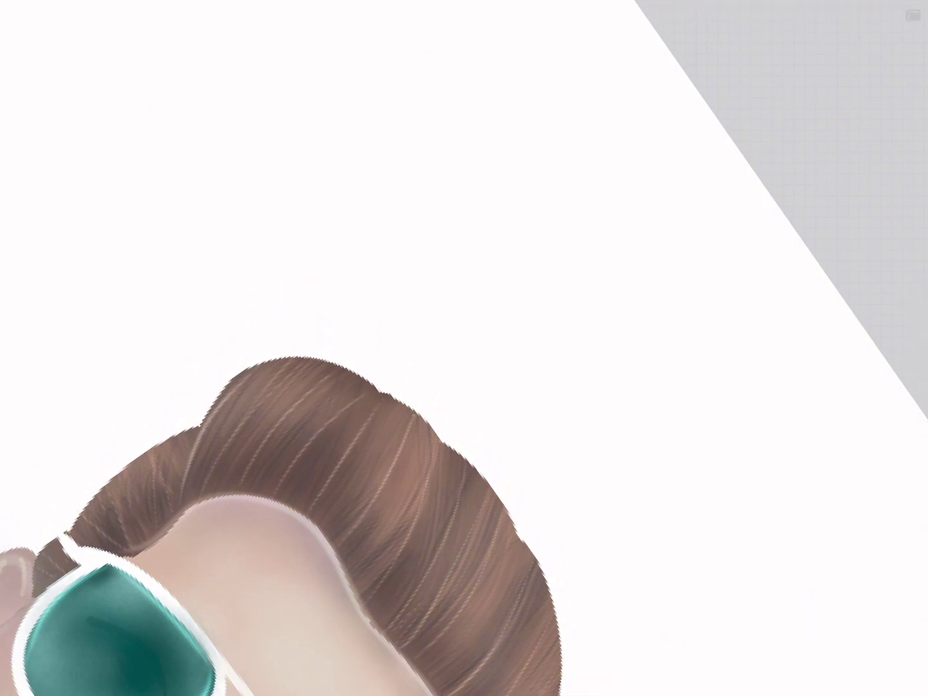
key("ctrl+f")
key("ctrl+0")
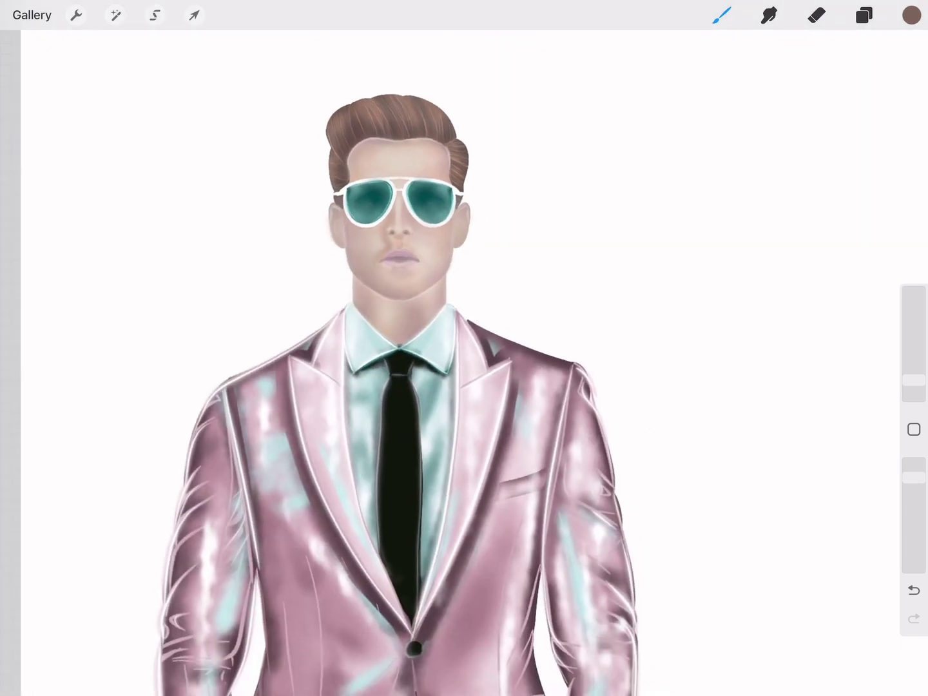
left_click_drag(399, 387, 399, 309)
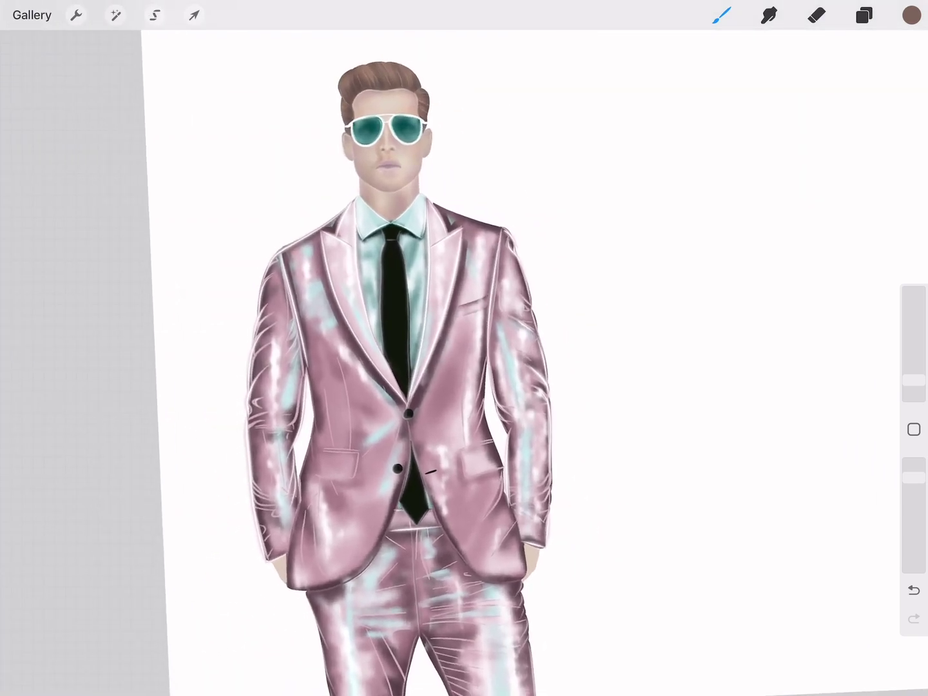
Paint faint white highlight streaks down both sleeves, across the jacket front and near the lapels
left_click_drag(399, 387, 405, 364)
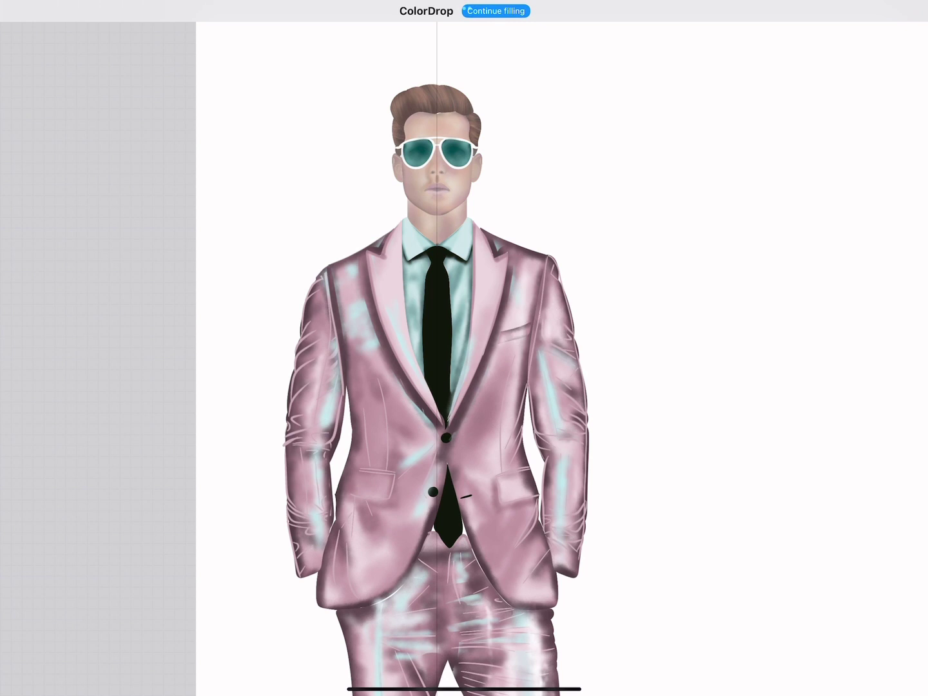
left_click_drag(573, 445, 576, 486)
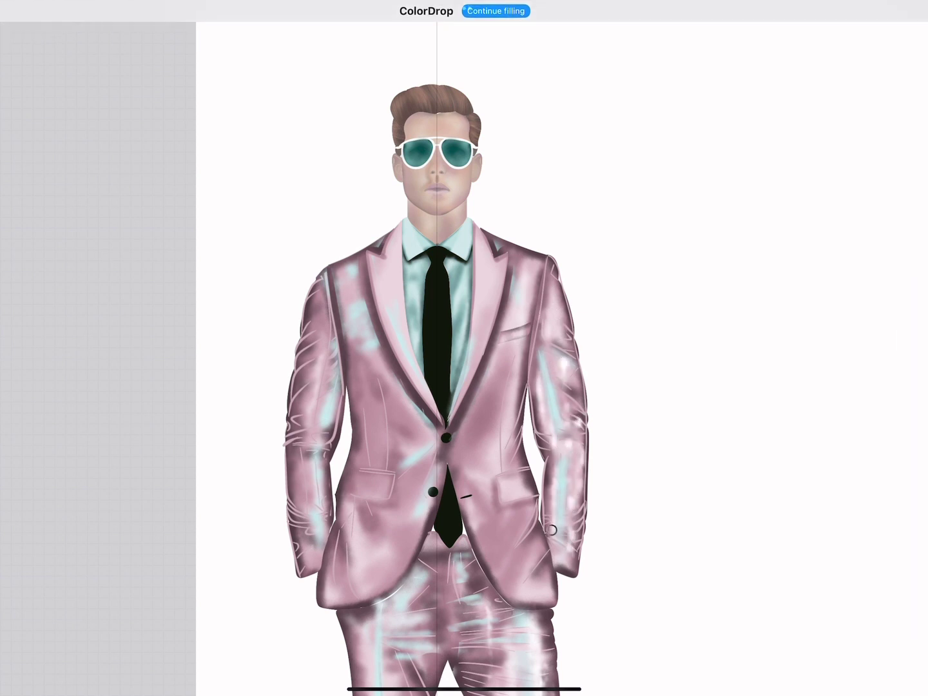
left_click_drag(519, 364, 500, 441)
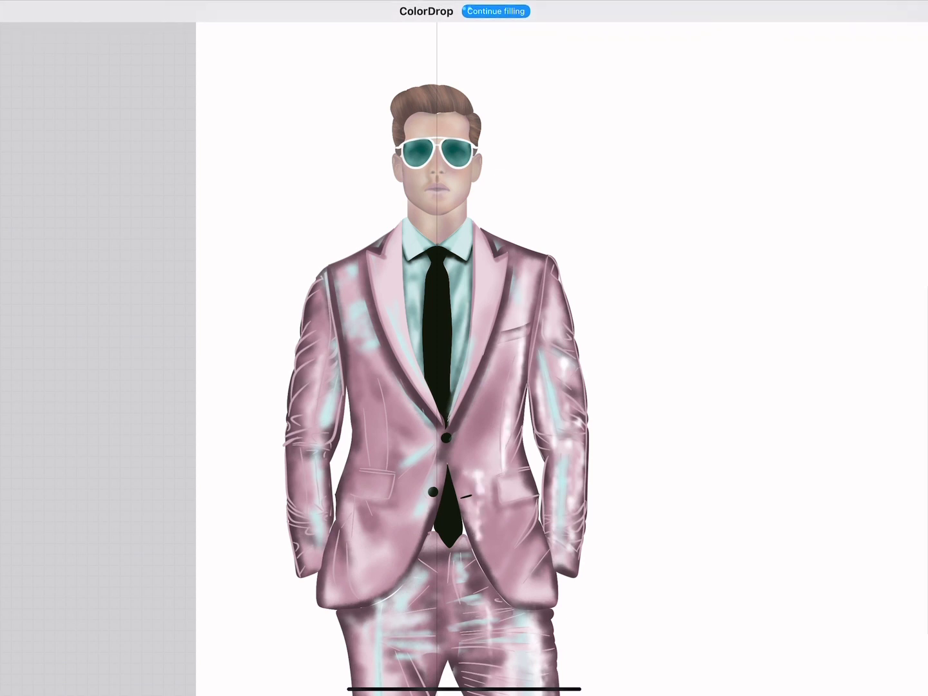
left_click_drag(385, 362, 403, 404)
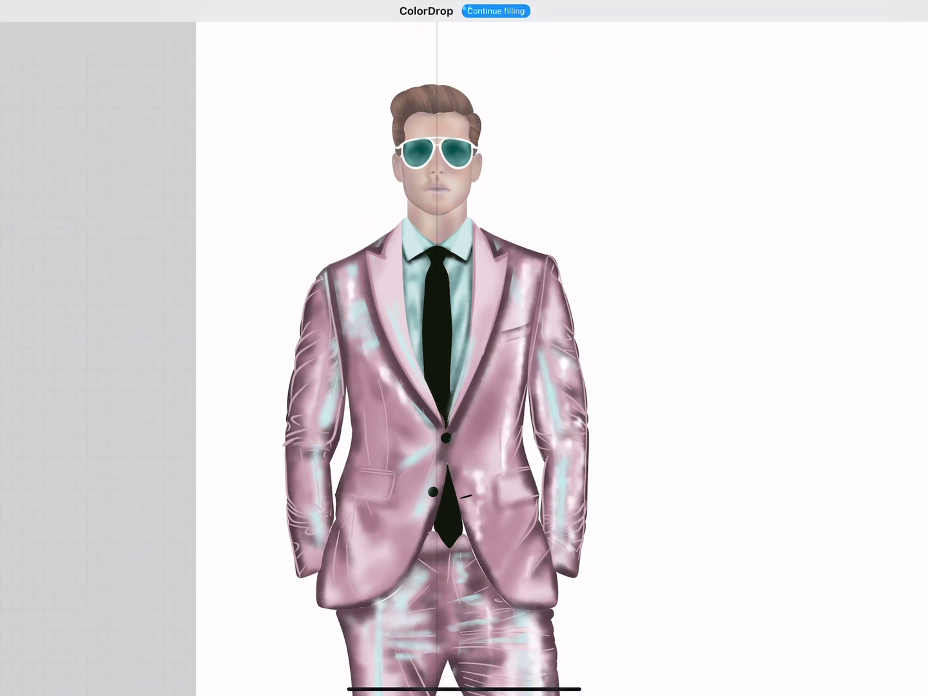
left_click_drag(315, 370, 310, 479)
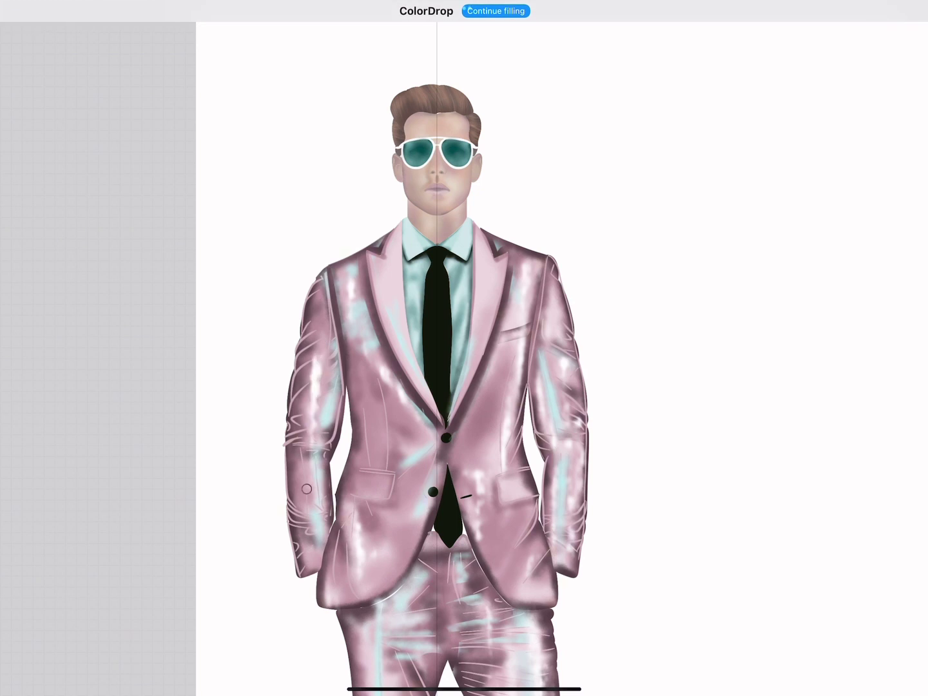
left_click_drag(549, 372, 565, 464)
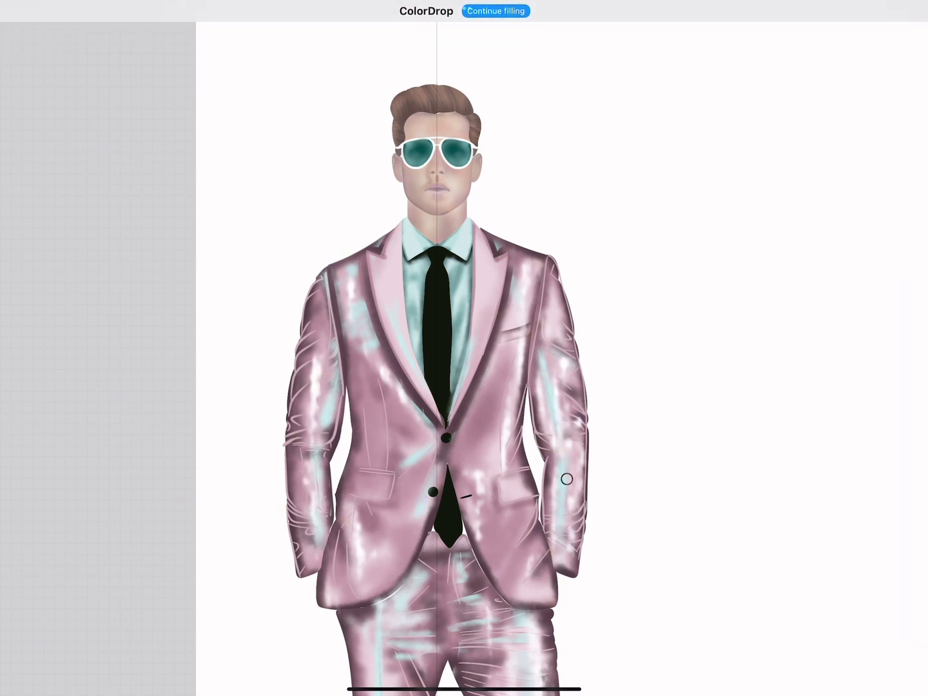
left_click_drag(386, 283, 386, 284)
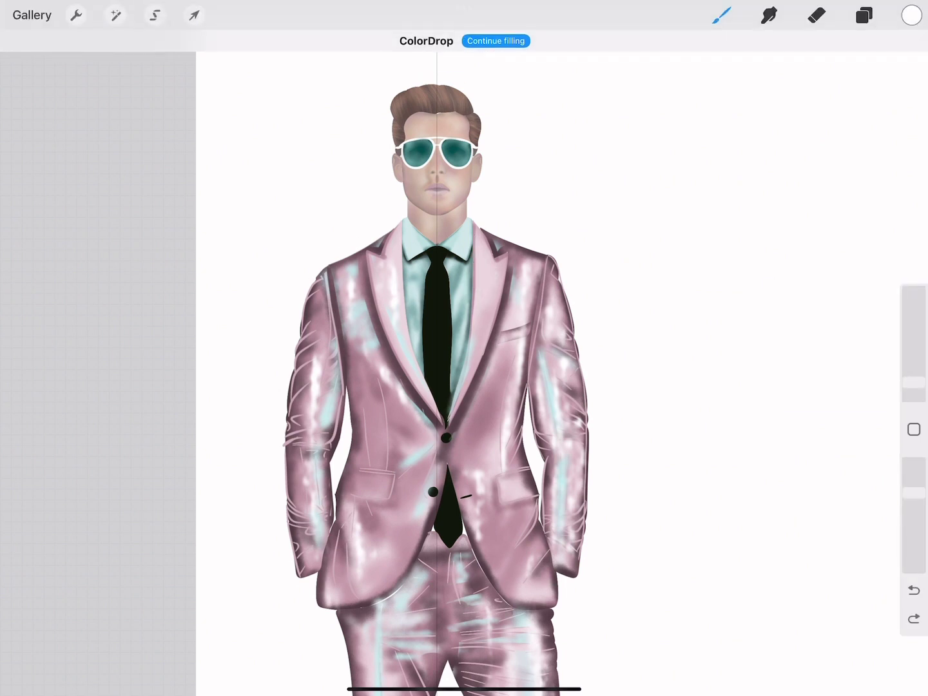
left_click_drag(477, 295, 477, 295)
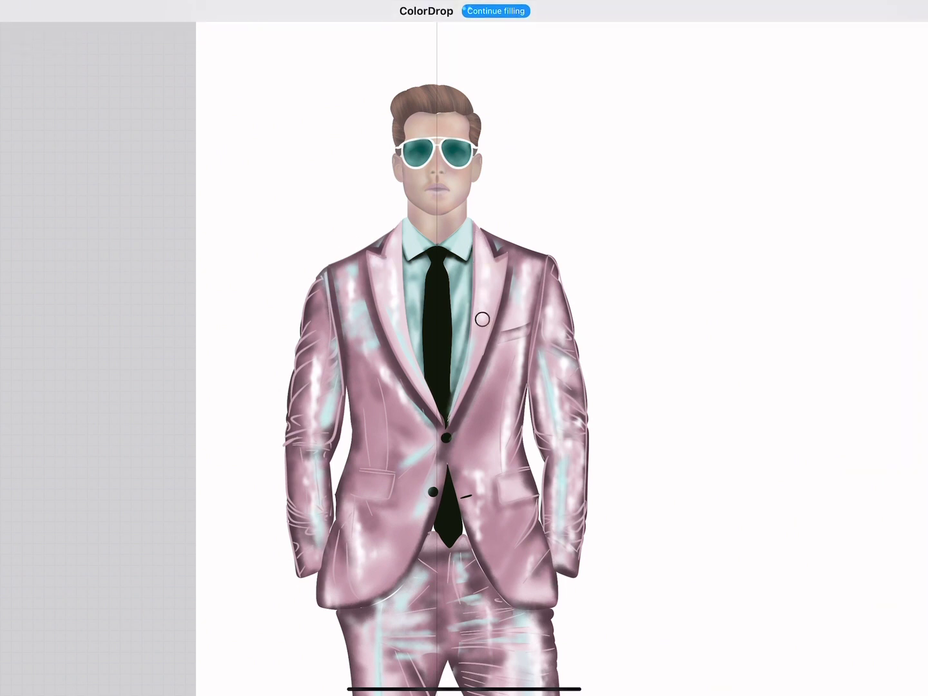
scroll(464, 348, "down", 5)
scroll(554, 354, "up", 4)
left_click(462, 556)
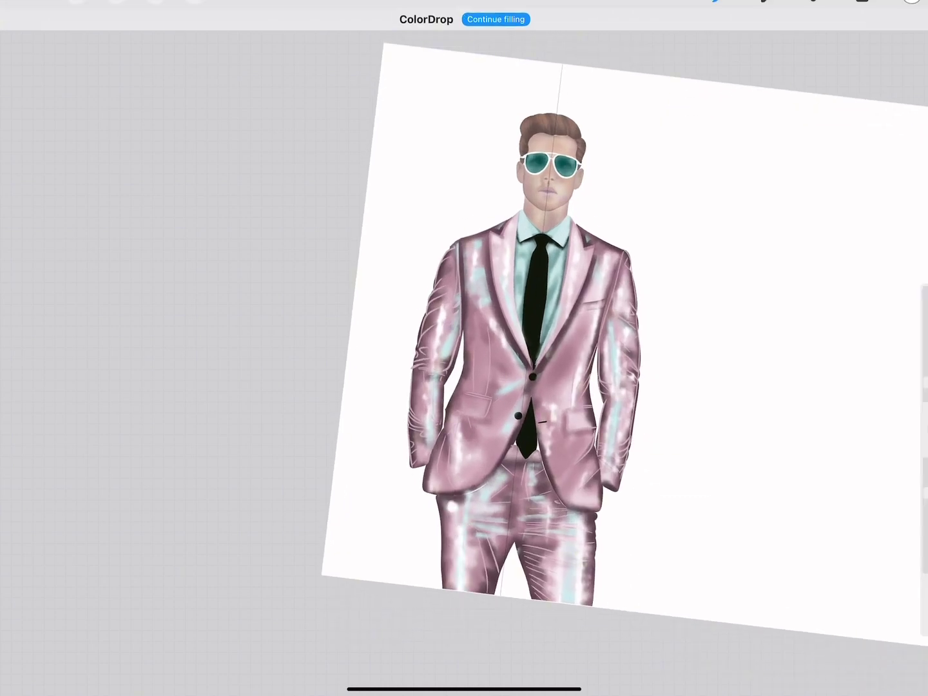
Undo the stray stroke painted on the trousers and check the layer list
left_click(477, 593)
left_click(477, 557)
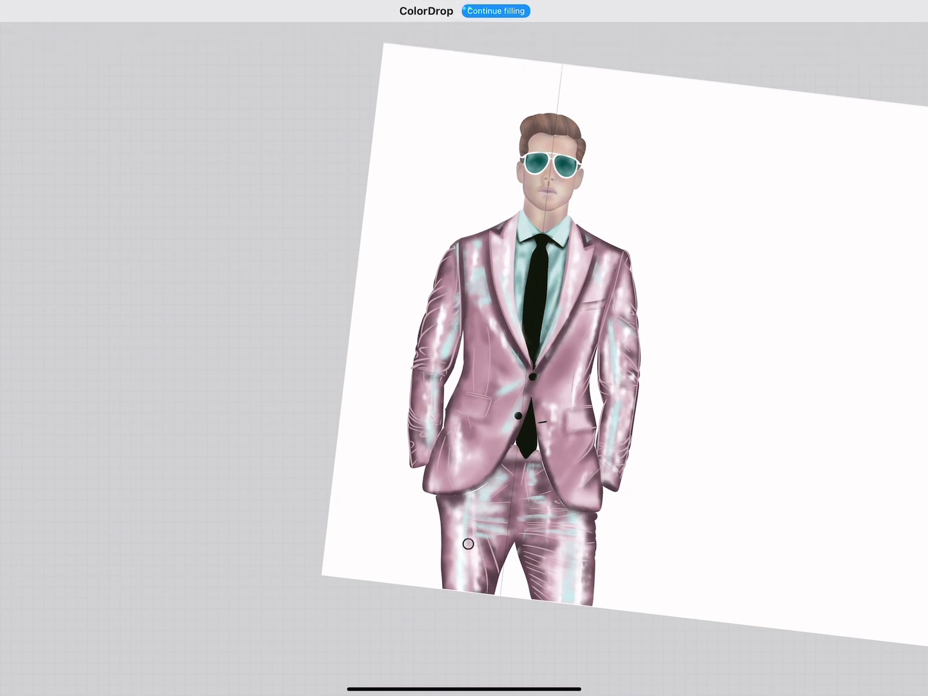
left_click(468, 528)
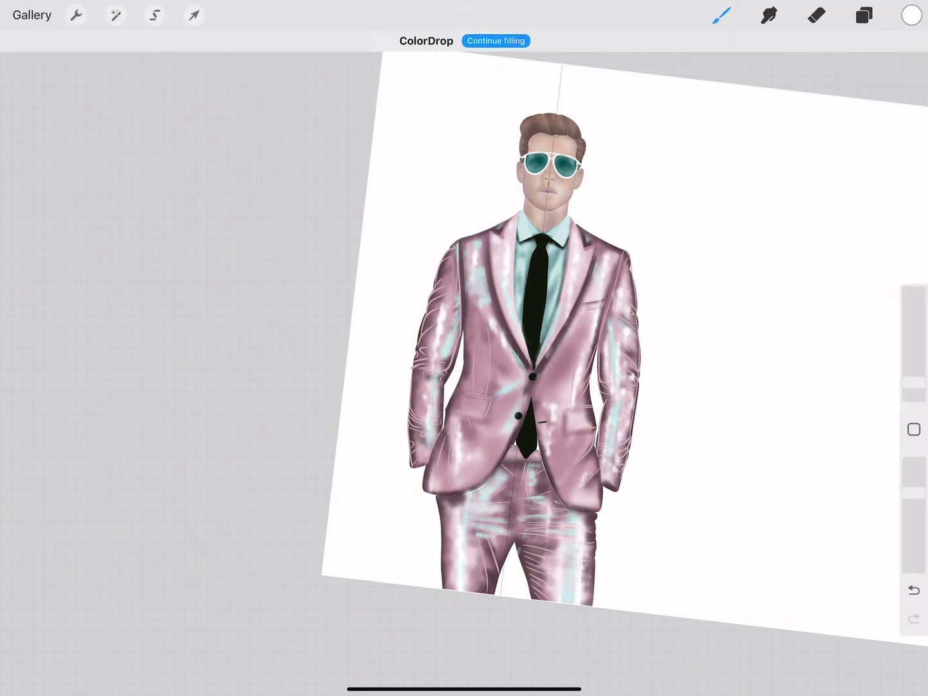
left_click(864, 14)
scroll(761, 387, "down", 5)
left_click(550, 281)
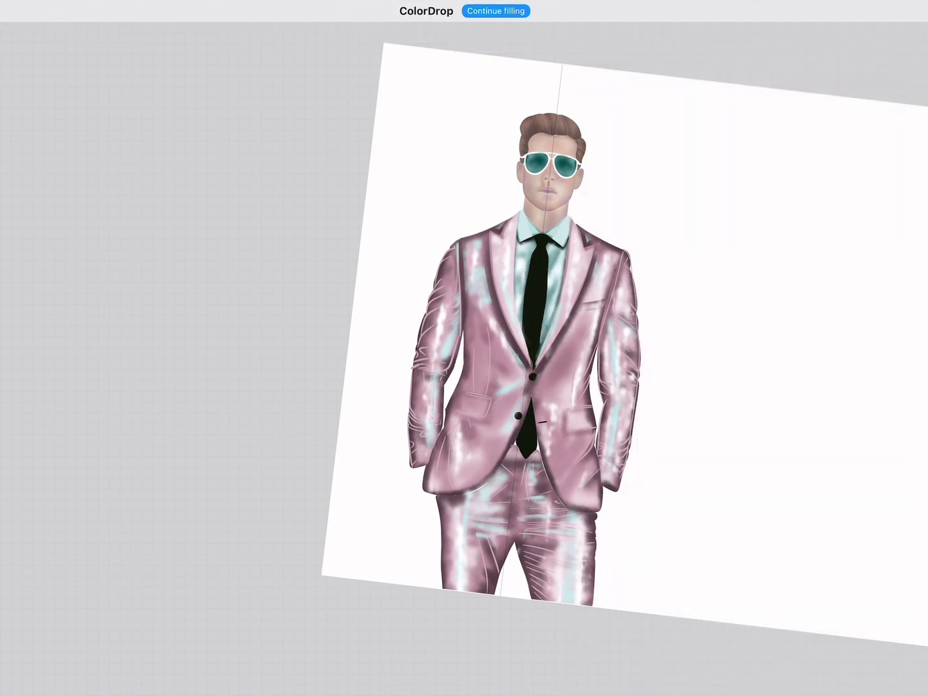
key("ctrl+z")
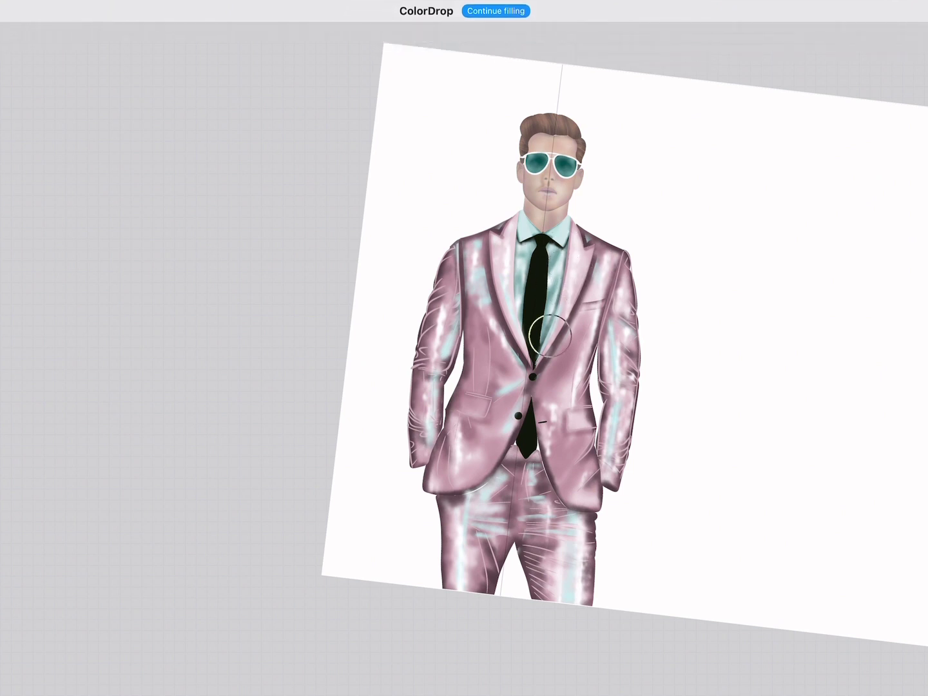
Switch to Layer 12 and shrink the brush to 2%
left_click(863, 15)
left_click(709, 293)
left_click(863, 15)
left_click_drag(914, 369, 913, 383)
scroll(567, 348, "down", 5)
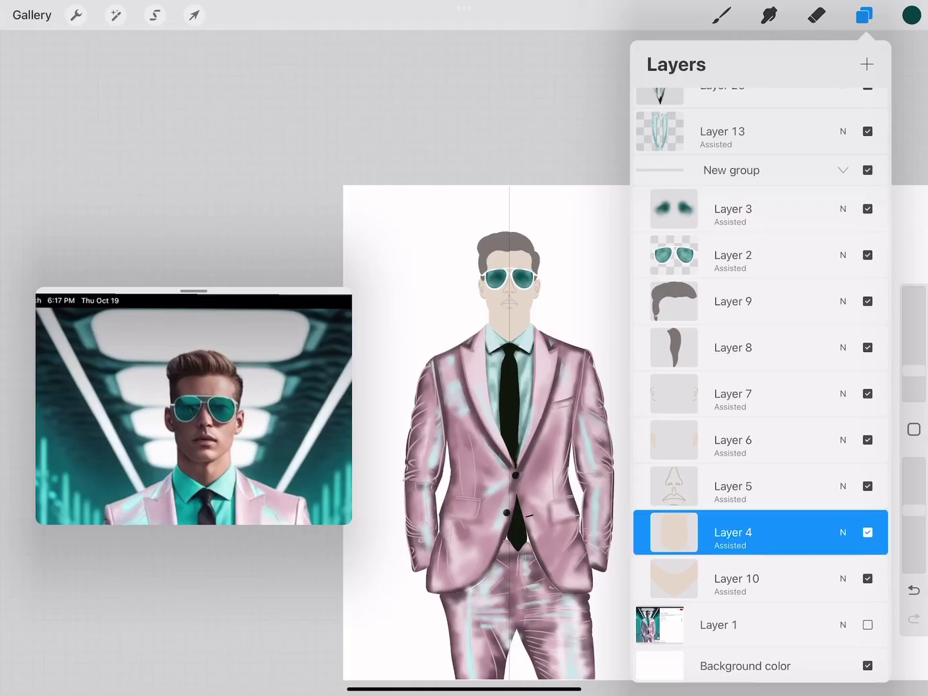
Sample the face's skin tone and undo a test skin dab on the hair
left_click(571, 490)
left_click(517, 272)
left_click(911, 14)
left_click_drag(526, 261, 543, 268)
scroll(509, 387, "up", 3)
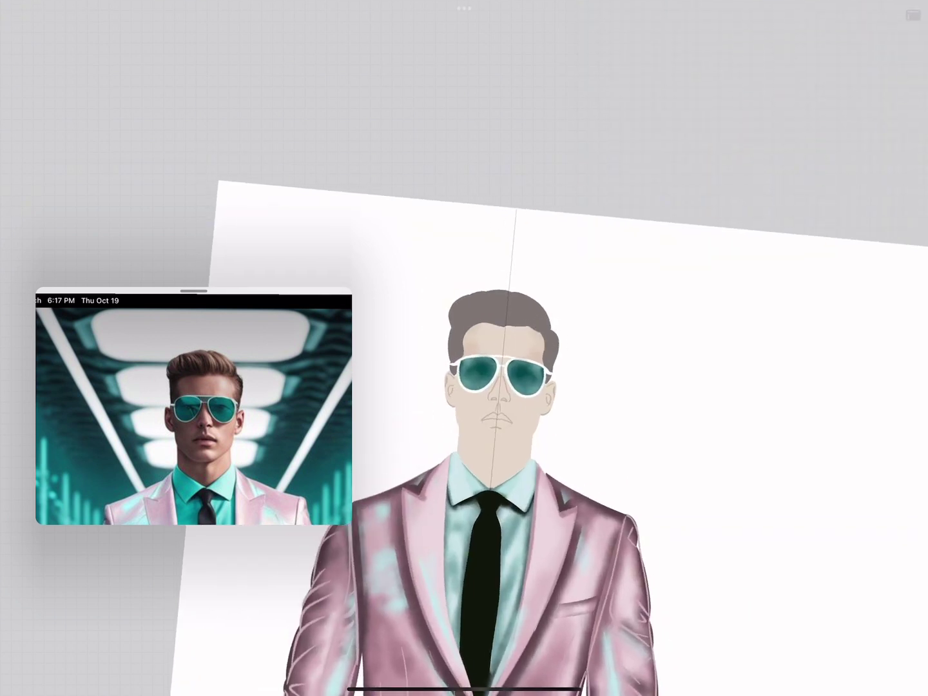
key("ctrl+z")
Alpha-lock Layer 4 and brush gray over the light patch on the hair's left side
left_click(864, 15)
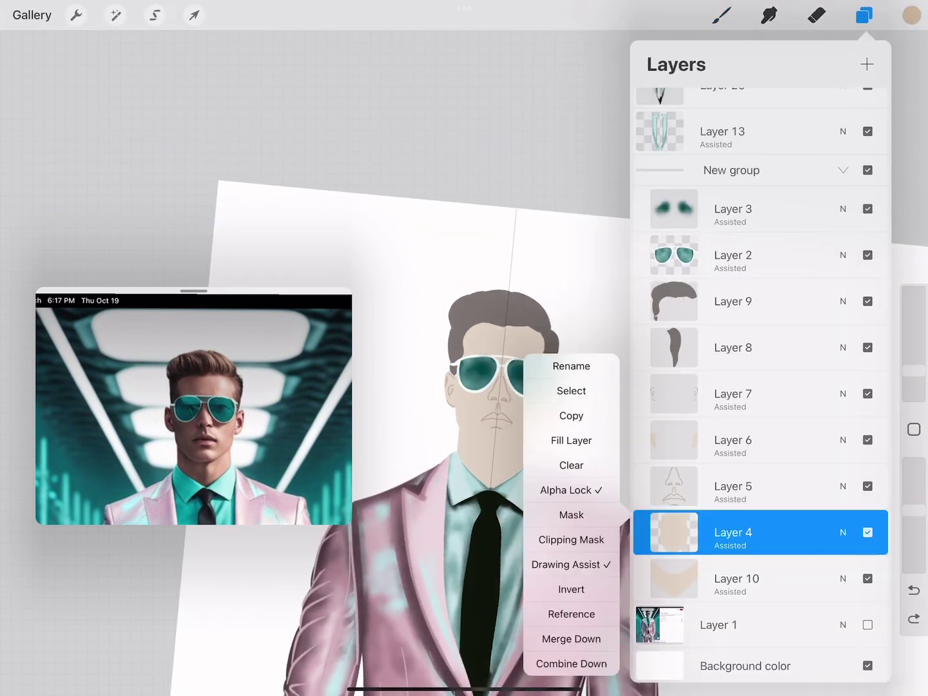
left_click(673, 532)
left_click(570, 488)
left_click(721, 15)
left_click_drag(541, 345, 552, 360)
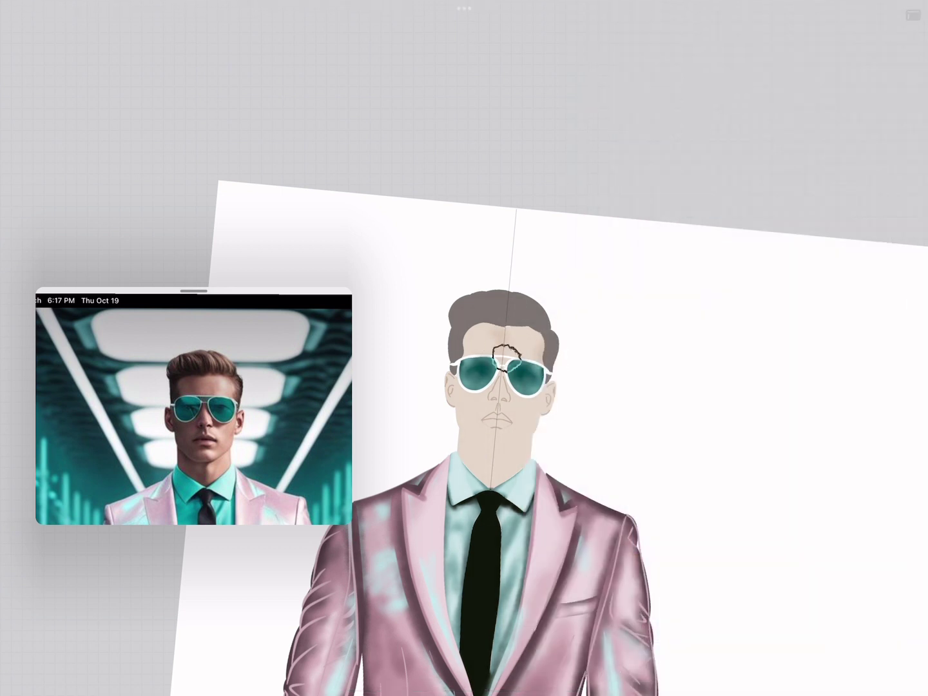
left_click_drag(466, 345, 467, 348)
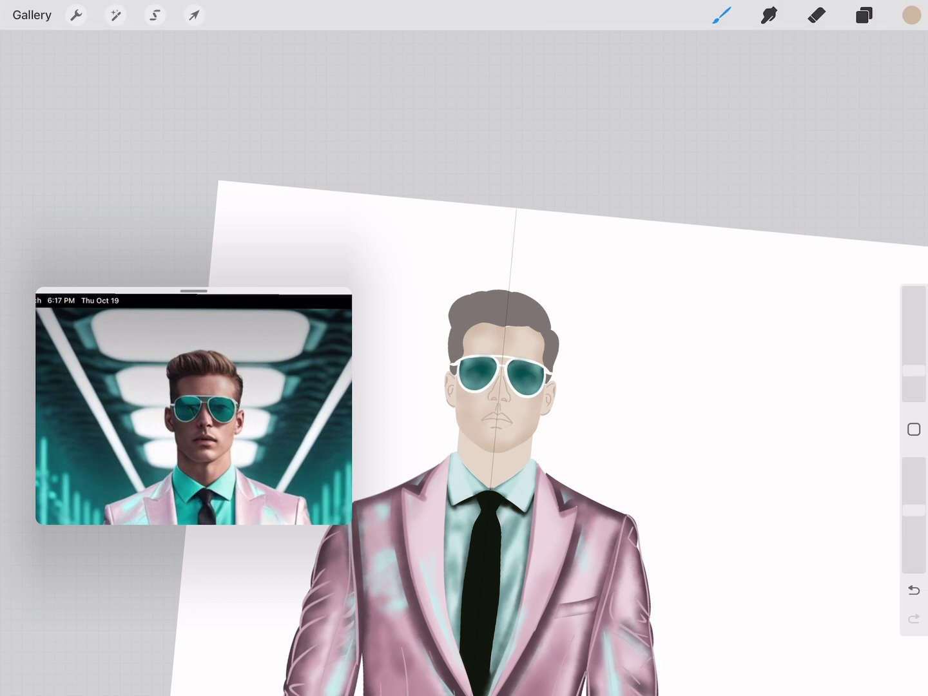
Select Layer 10 with the neck skin and enable its Alpha Lock
left_click(863, 15)
left_click(734, 578)
left_click(571, 565)
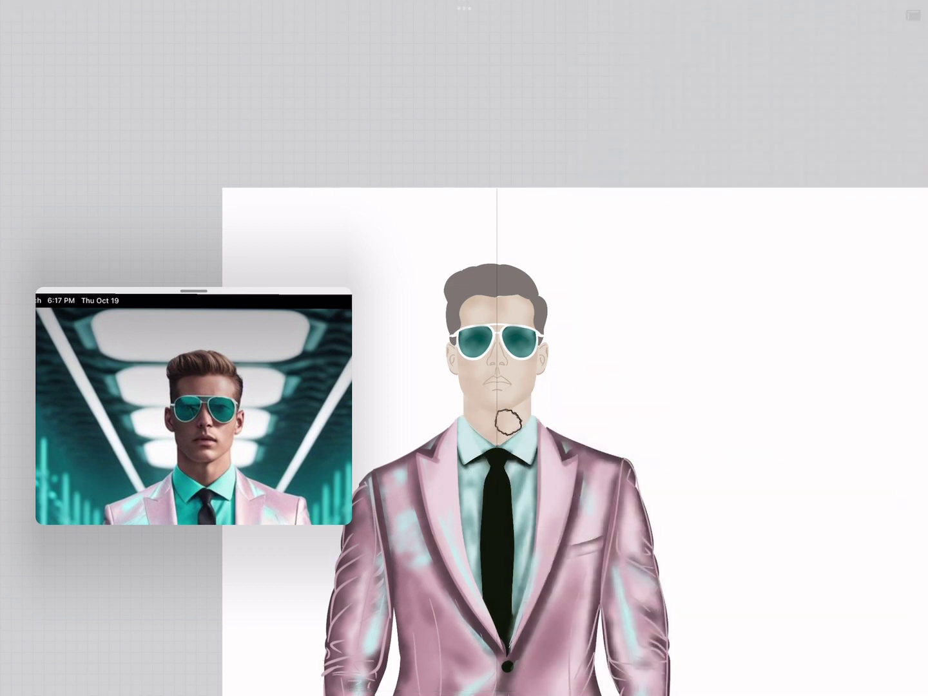
left_click(913, 14)
left_click(864, 15)
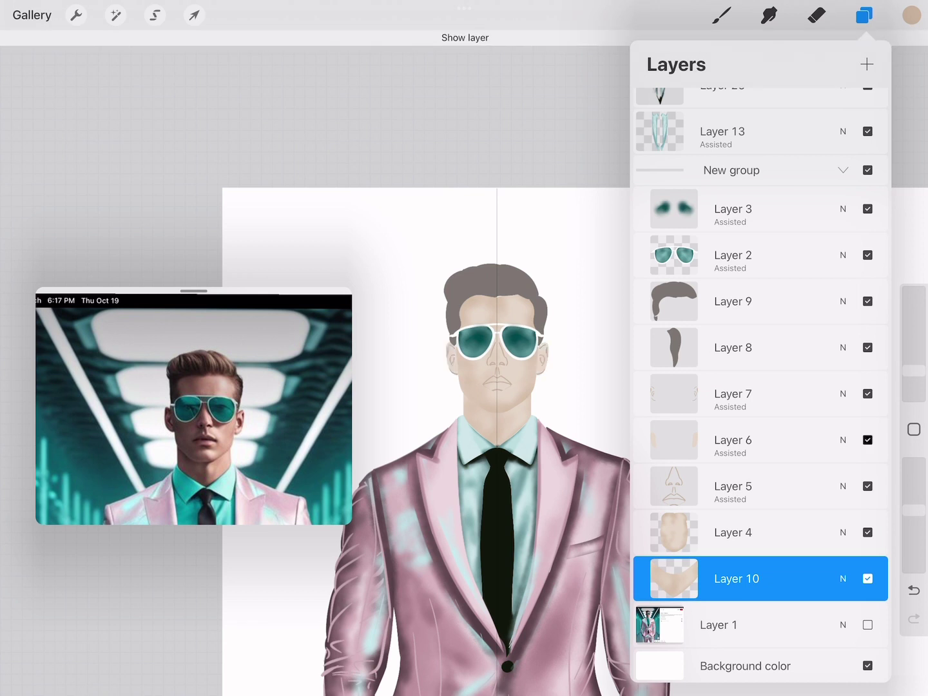
Select Layer 6 with the ears and enable its Alpha Lock
left_click(673, 439)
left_click(570, 415)
left_click(734, 439)
key("ctrl+0")
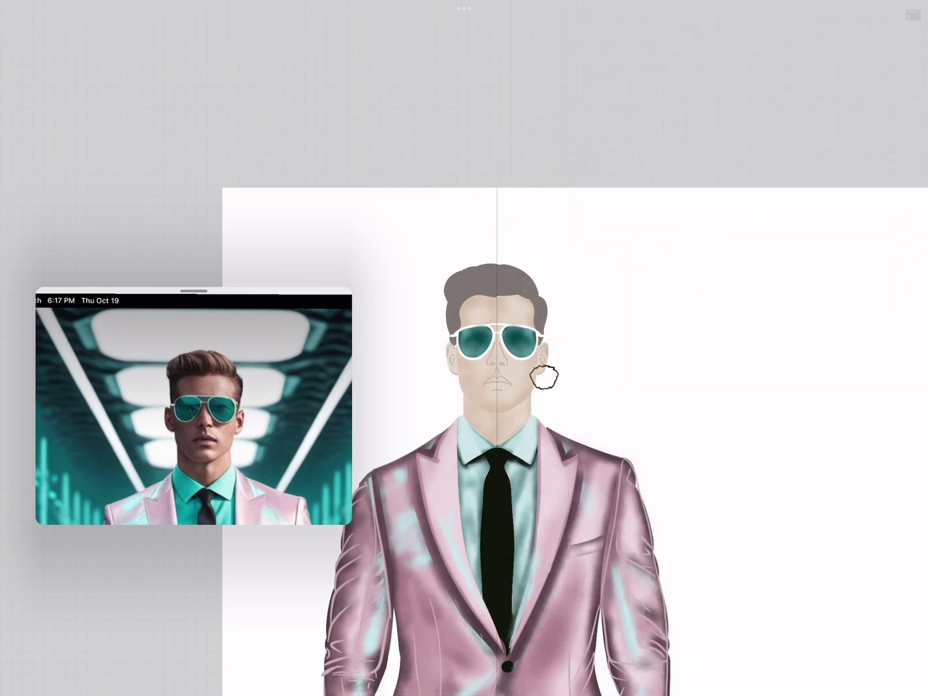
key("ctrl+0")
key("ctrl+0")
key("ctrl+0")
scroll(509, 452, "down", 1)
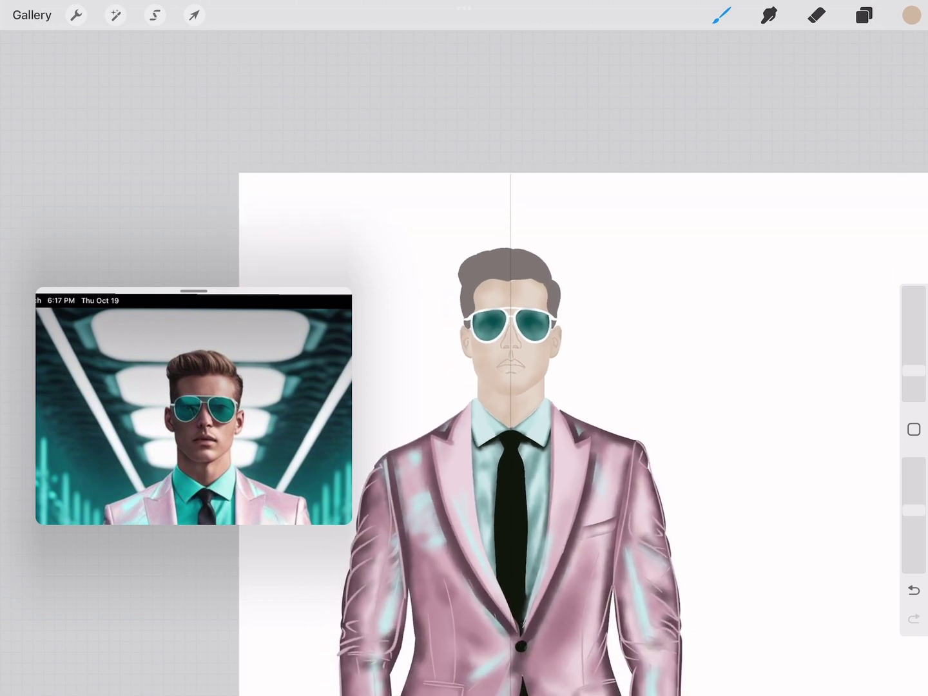
Pick a pinker skin tone and dab touch-ups on the neck and jaw, undoing misses
key("c")
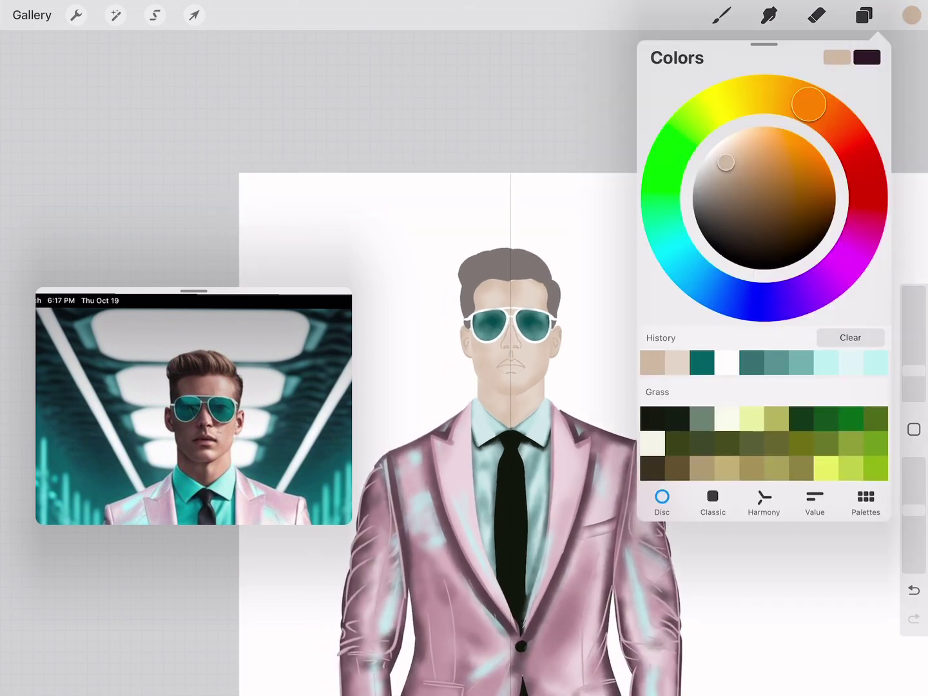
key("c")
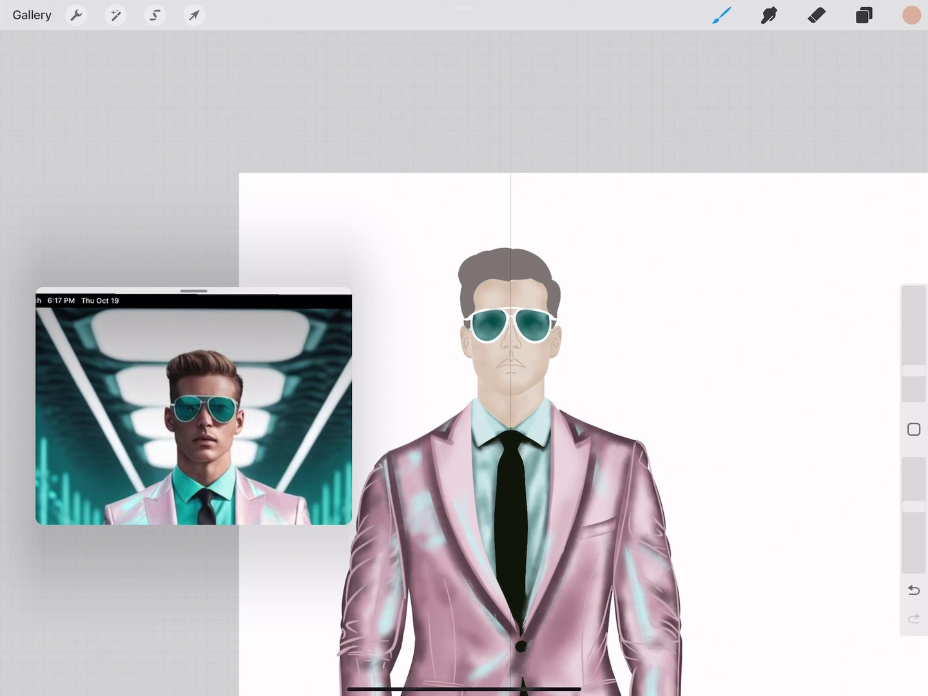
left_click_drag(517, 336, 534, 341)
key("ctrl+z")
left_click(864, 14)
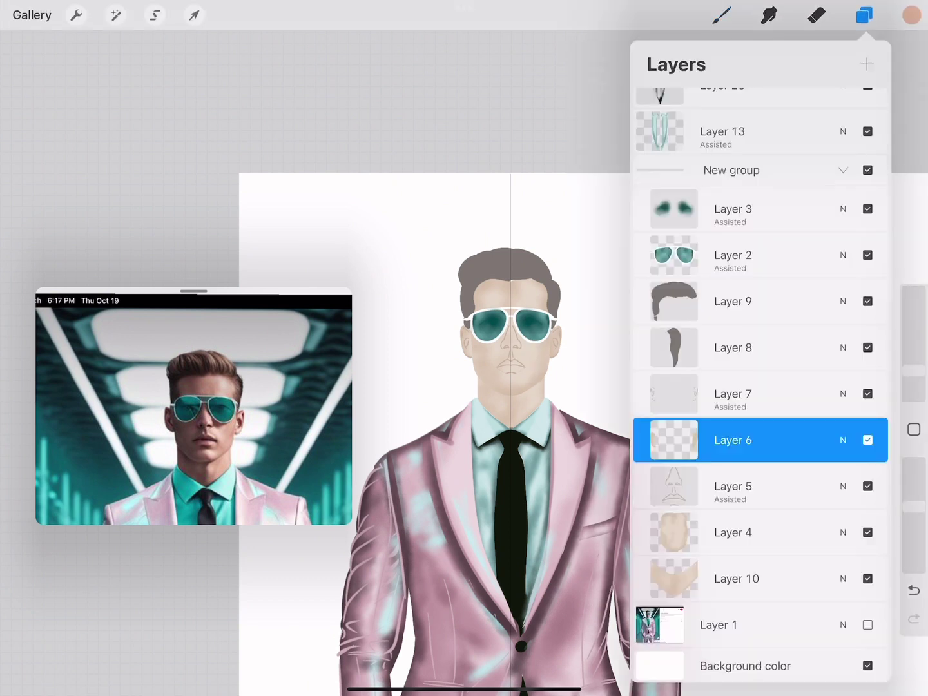
left_click_drag(519, 348, 516, 353)
key("ctrl+z")
left_click_drag(512, 283, 516, 285)
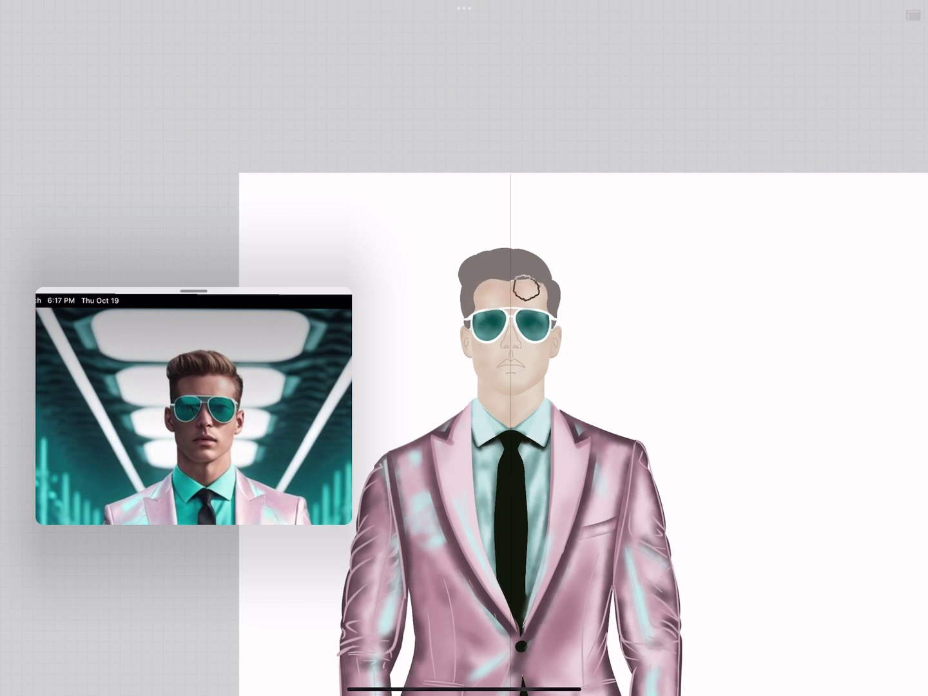
left_click_drag(563, 295, 538, 351)
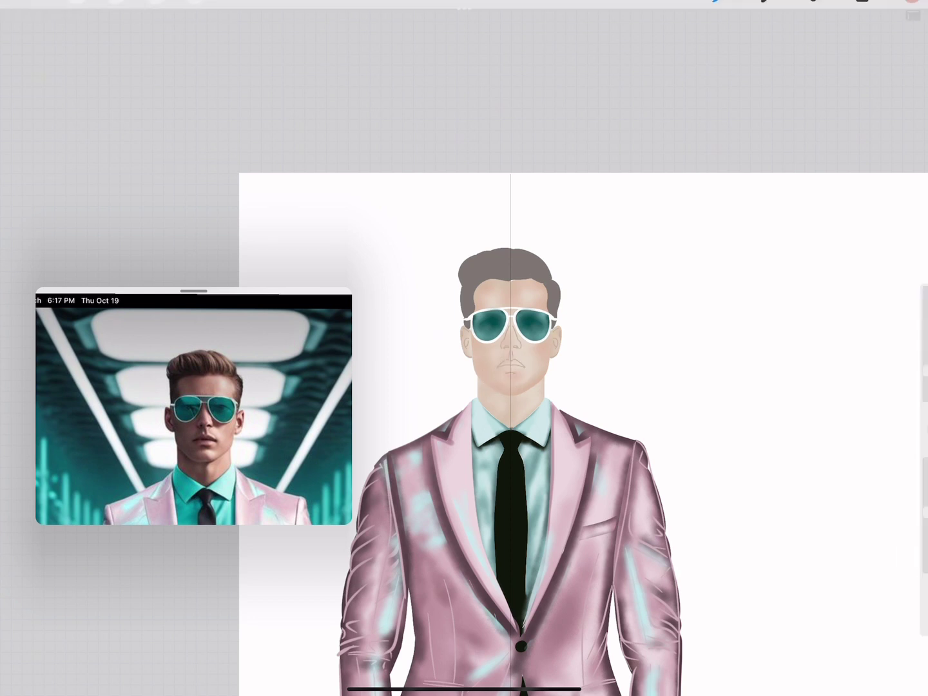
Check the layers list and reselect Layer 6 with the ears for painting
left_click(913, 15)
left_click(864, 14)
key("ctrl+0")
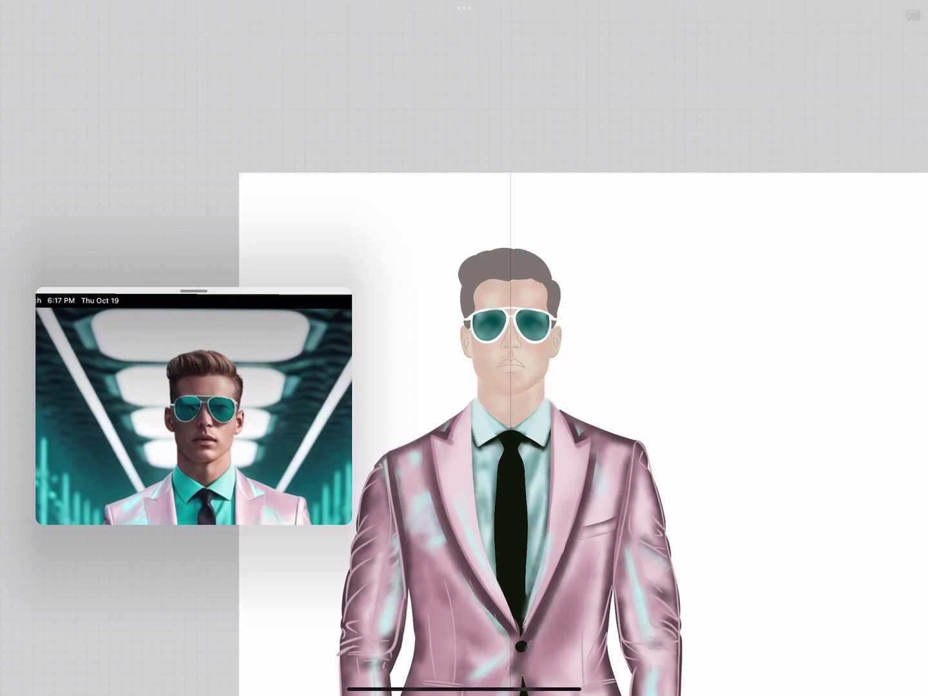
key("ctrl+0")
left_click(741, 439)
key("ctrl+0")
key("ctrl+0")
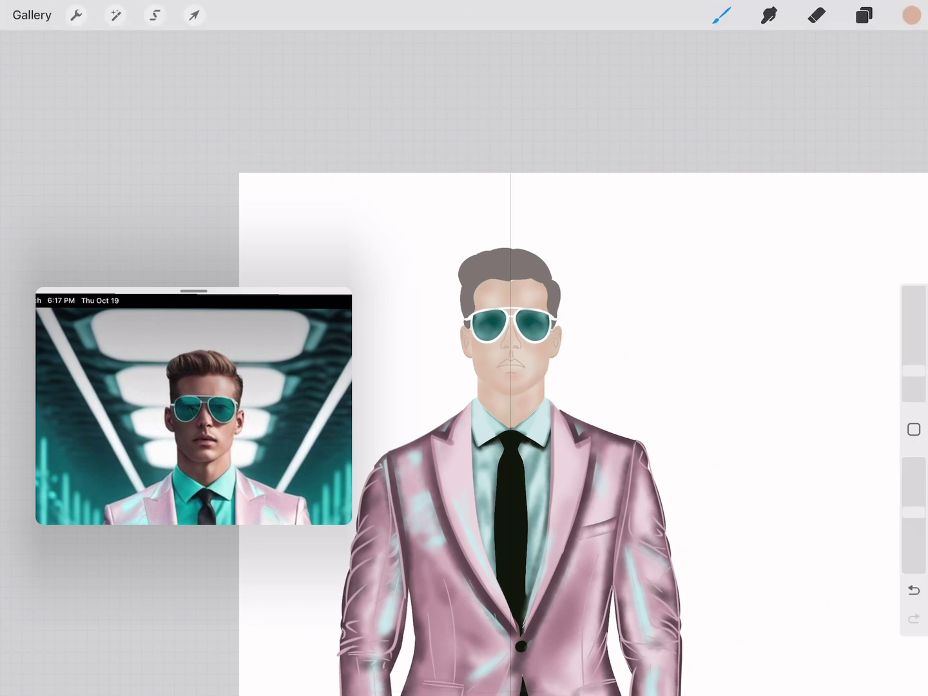
scroll(515, 419, "down", 3)
scroll(515, 419, "up", 4)
On Layer 4, airbrush soft warm shading over the cheeks, nose and forehead
scroll(503, 386, "up", 3)
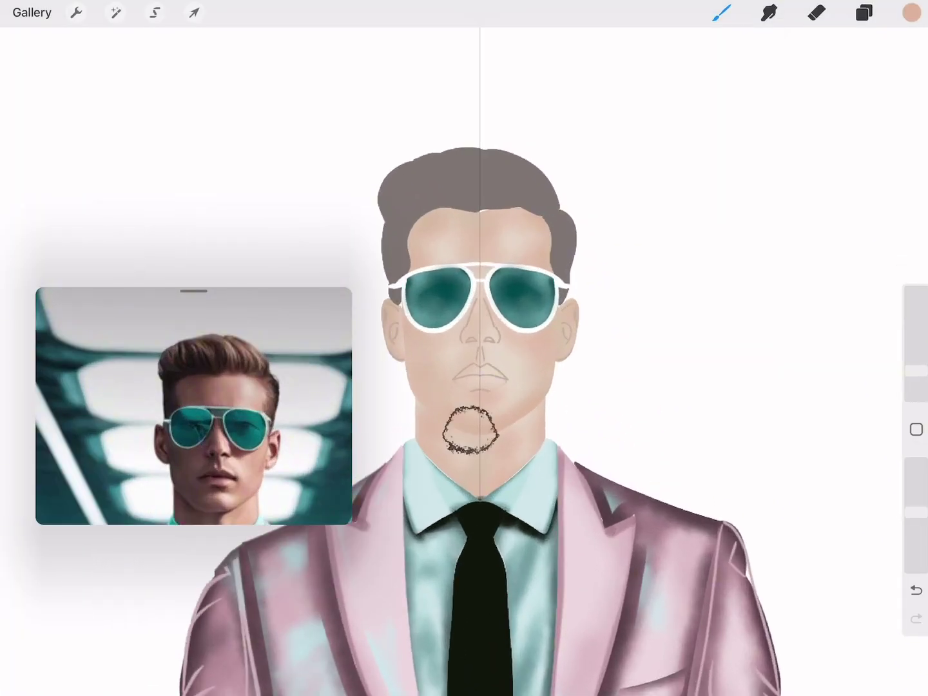
key("ctrl+0")
key("ctrl+0")
left_click(736, 532)
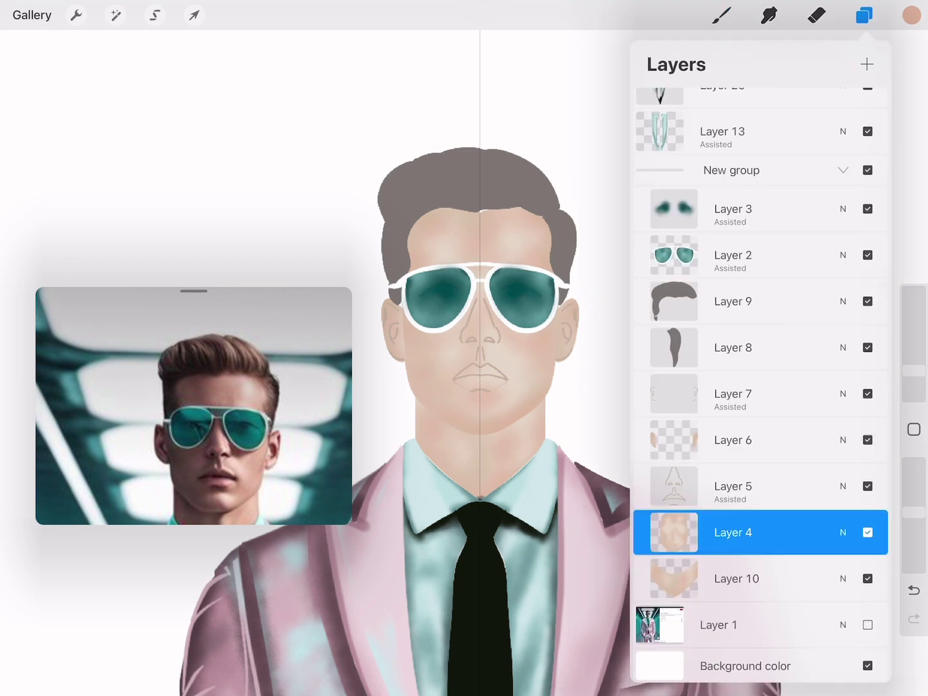
key("ctrl+0")
key("ctrl+0")
key("ctrl+0")
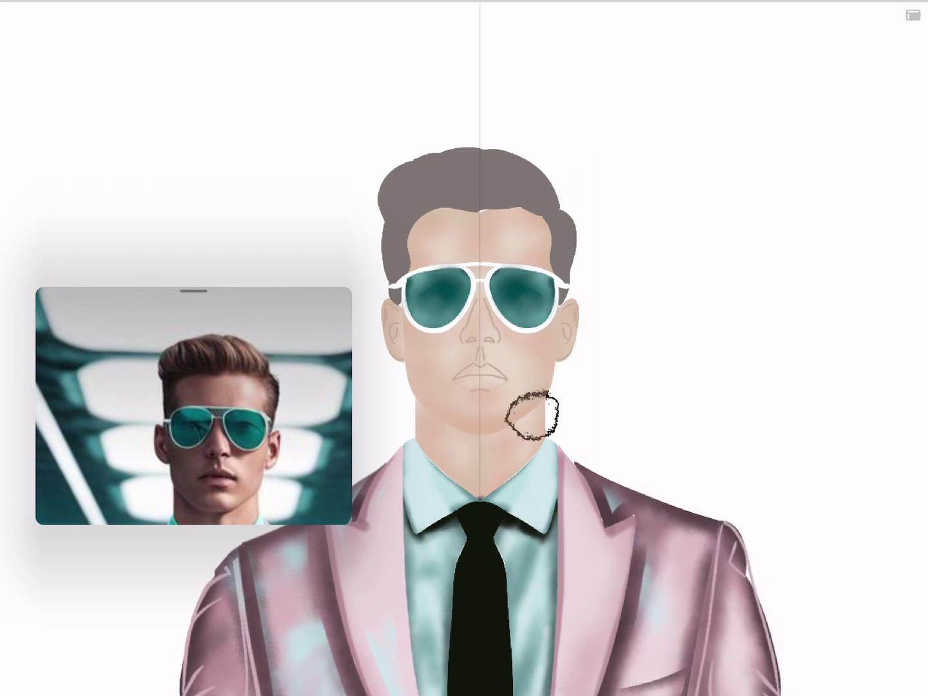
key("ctrl+0")
key("ctrl+0")
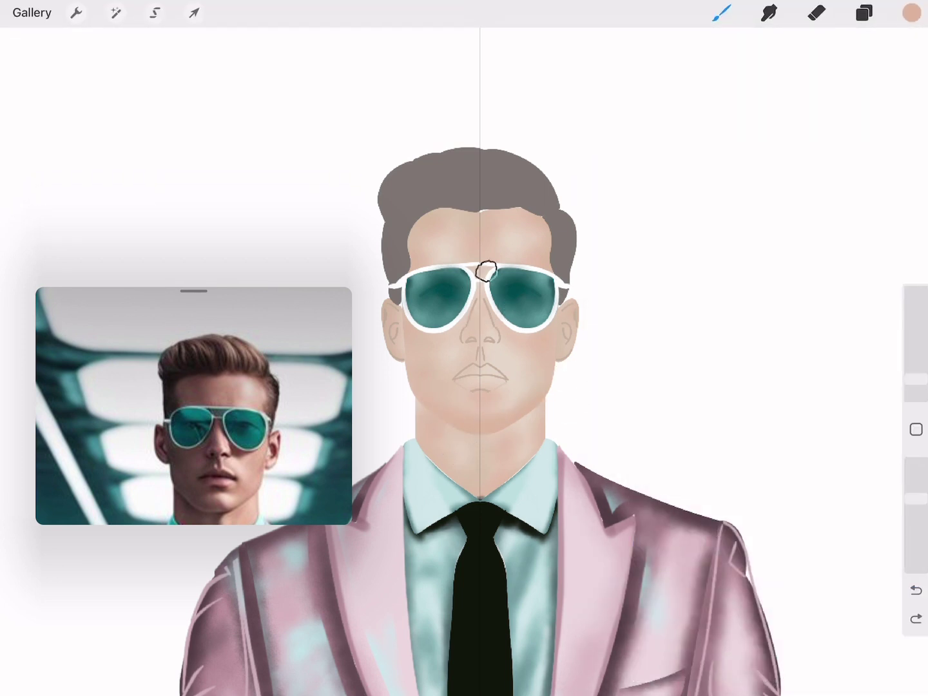
key("ctrl+0")
key("ctrl+0")
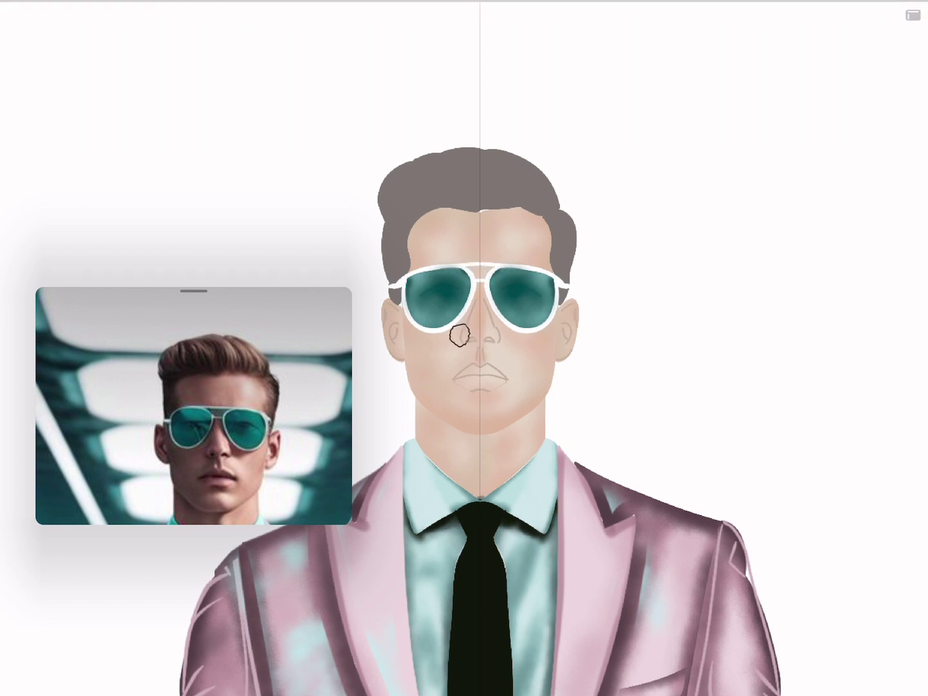
key("ctrl+0")
key("ctrl+0")
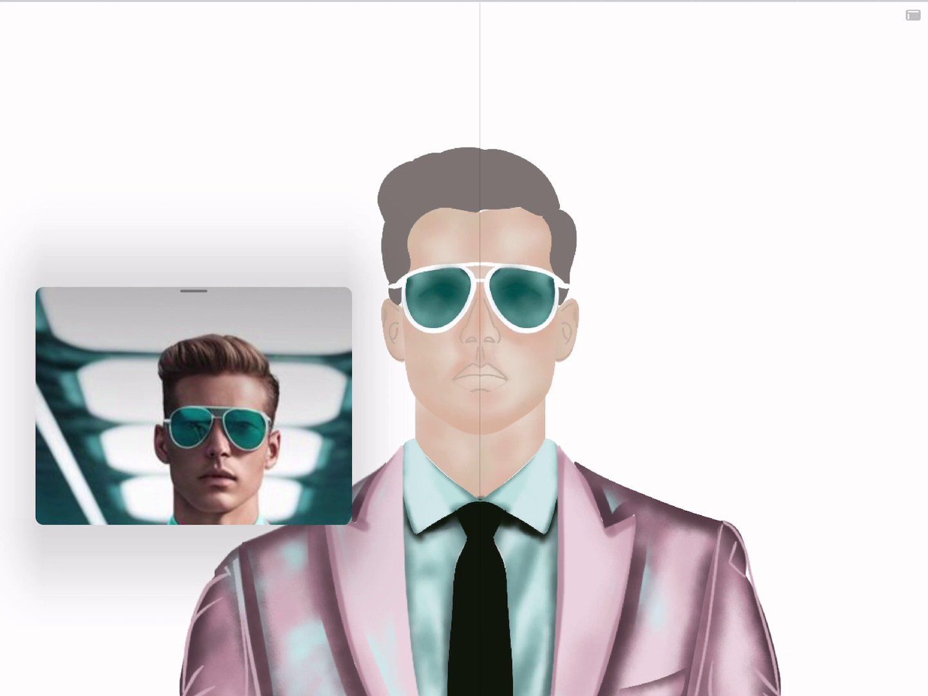
key("ctrl+0")
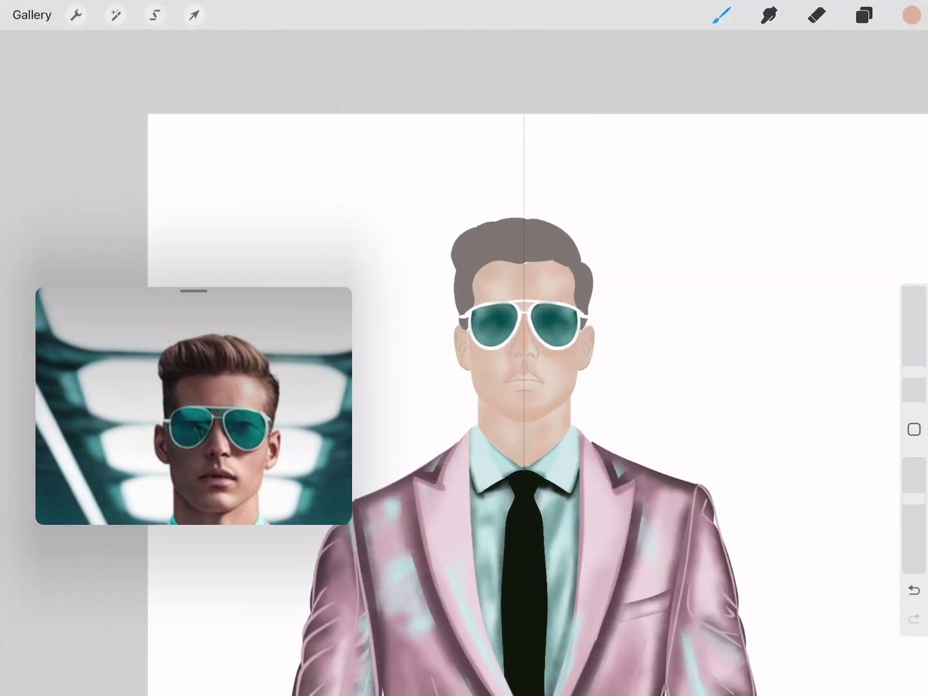
key("ctrl+0")
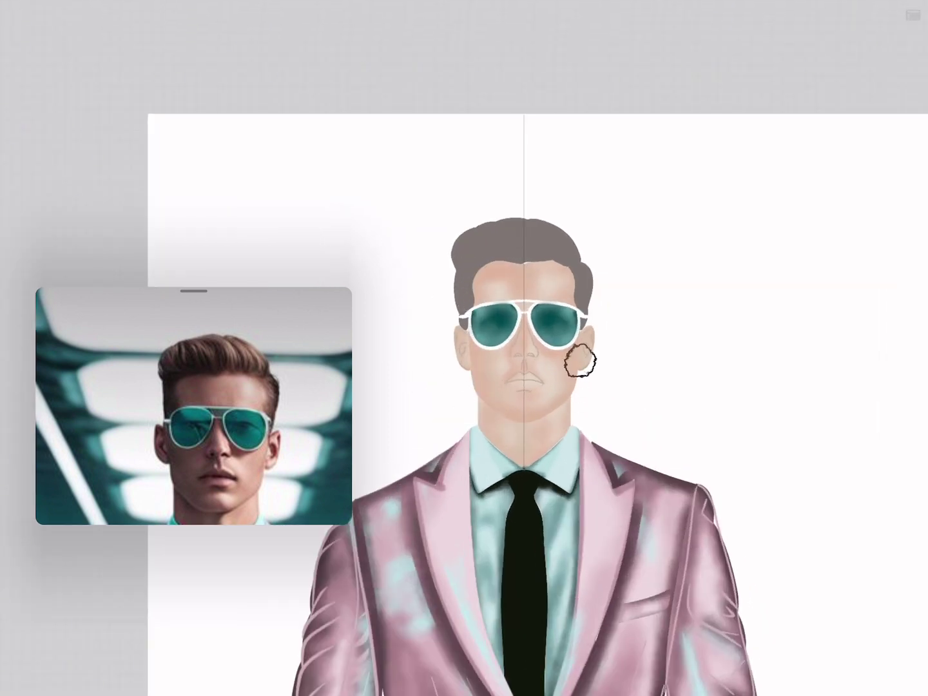
key("ctrl+0")
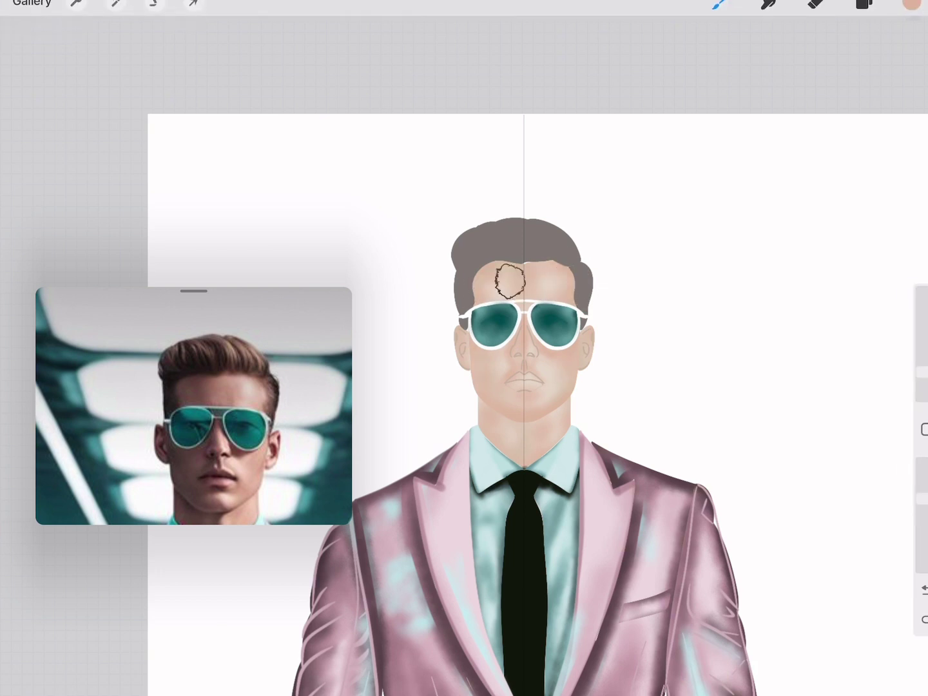
key("ctrl+0")
key("ctrl+0")
Sample the dusty pink of the jacket with the eyedropper
scroll(516, 387, "up", 2)
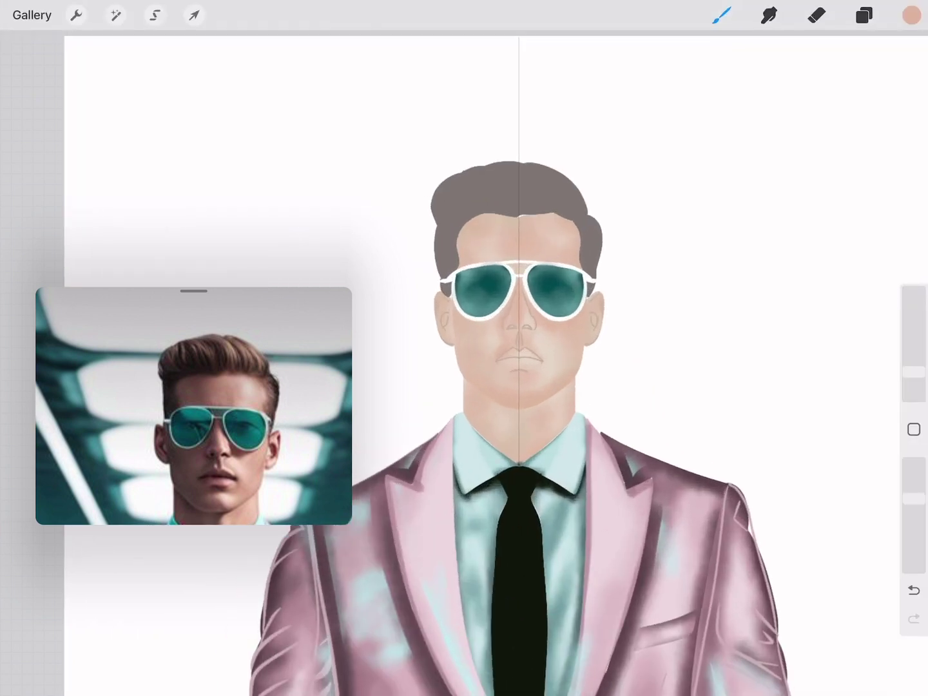
left_click(911, 15)
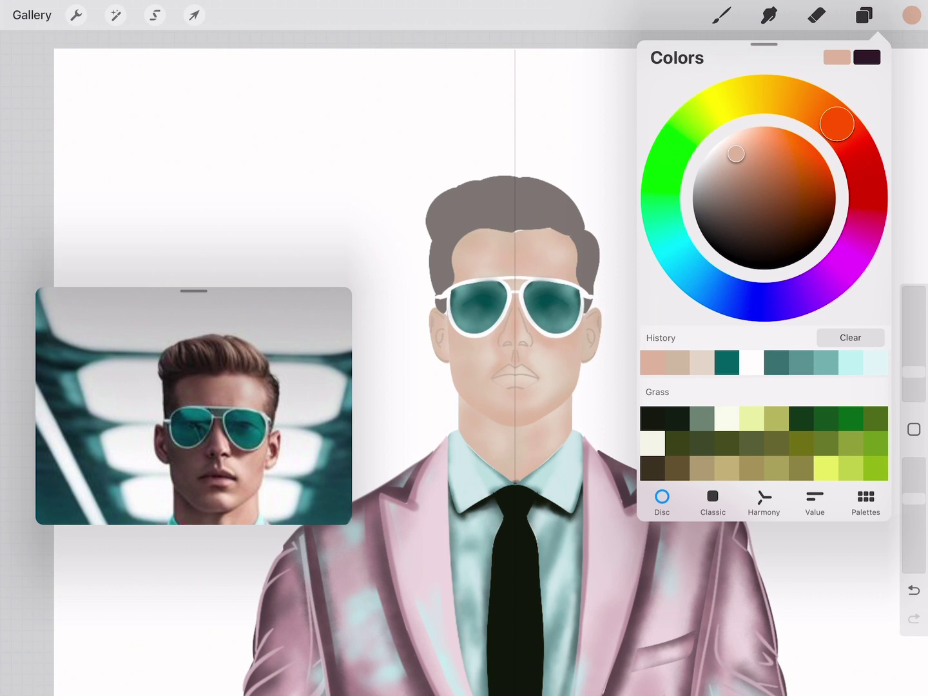
left_click_drag(648, 534, 621, 609)
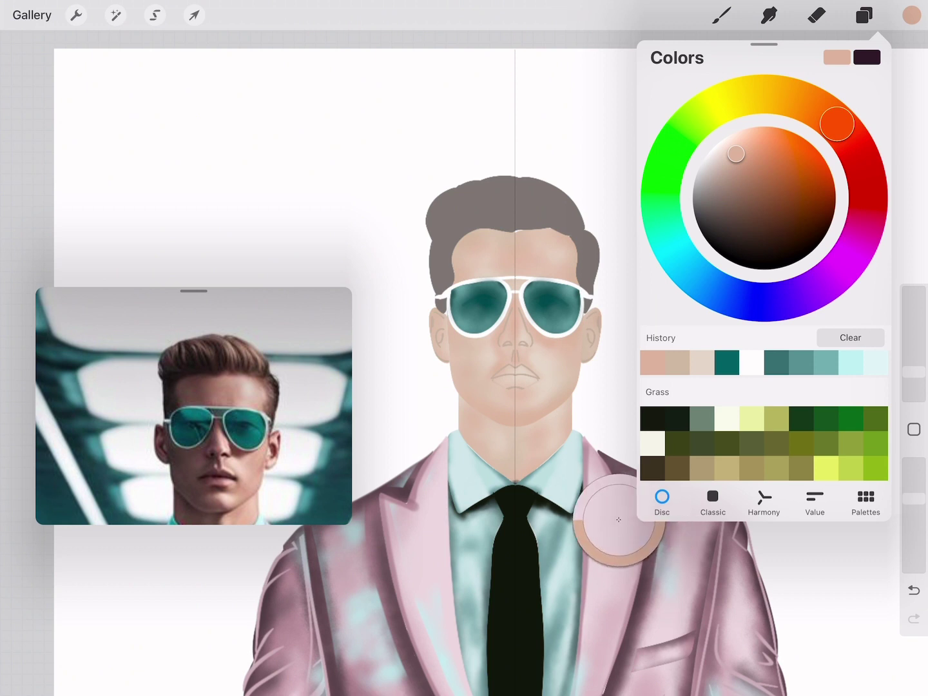
left_click(864, 14)
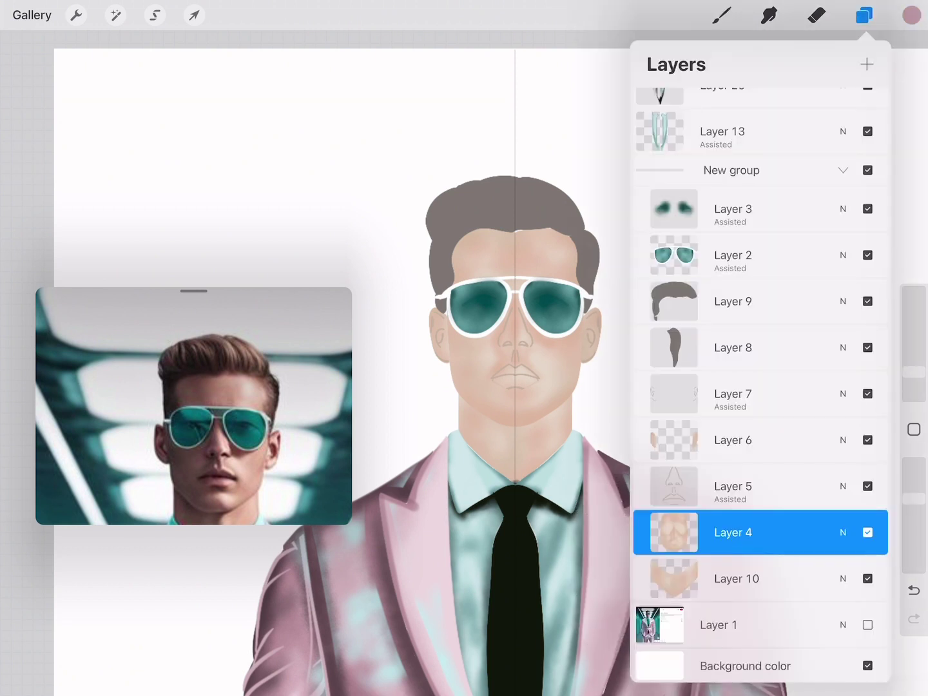
left_click(733, 486)
left_click_drag(496, 364, 515, 386)
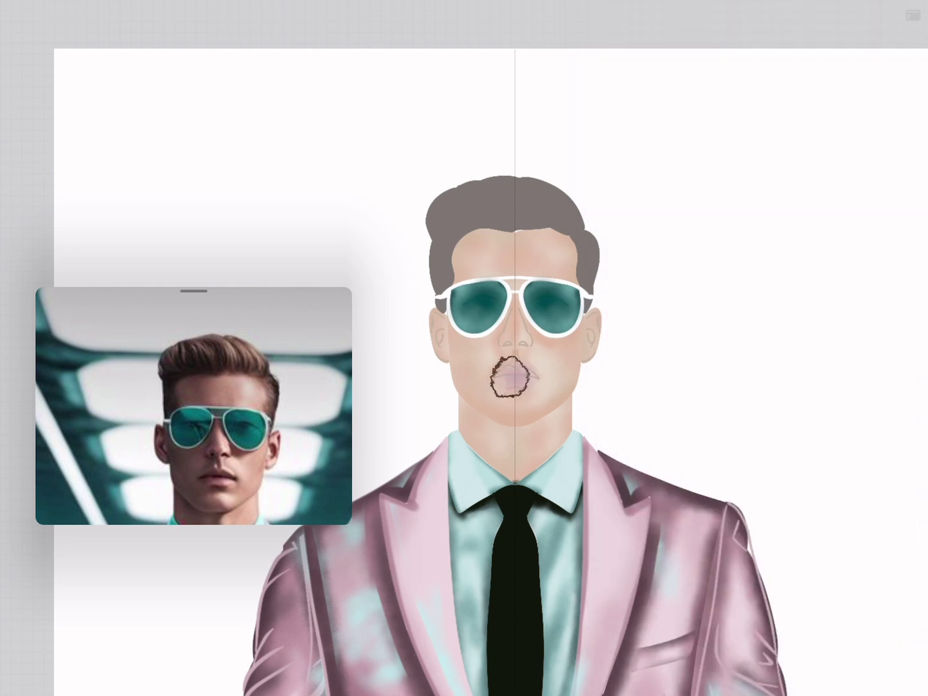
left_click(913, 590)
left_click(721, 15)
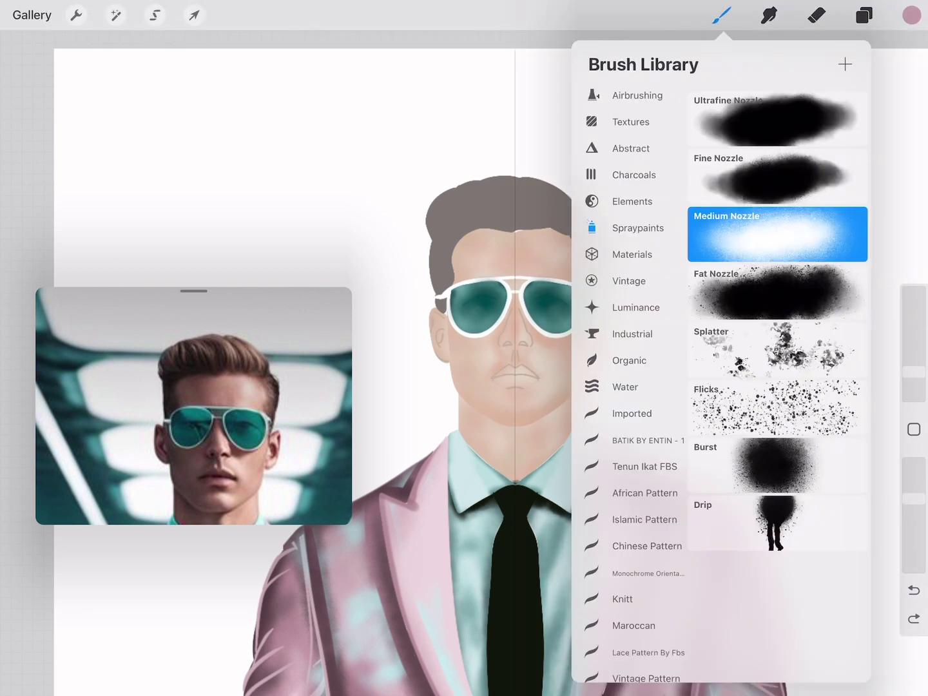
scroll(631, 386, "up", 5)
left_click(628, 228)
left_click(776, 170)
left_click(525, 371)
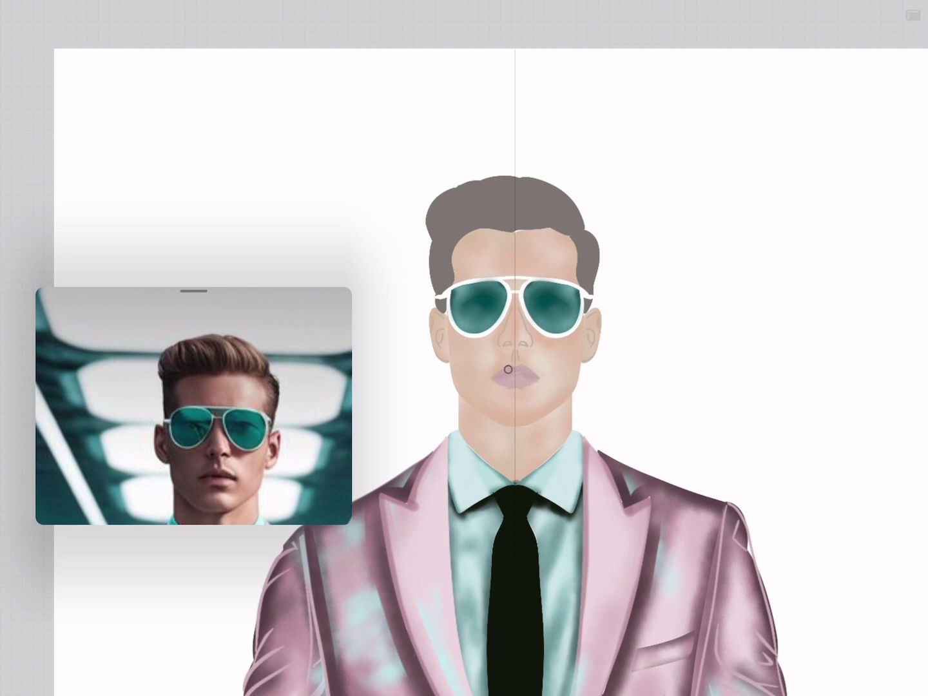
left_click(913, 14)
scroll(507, 361, "up", 3)
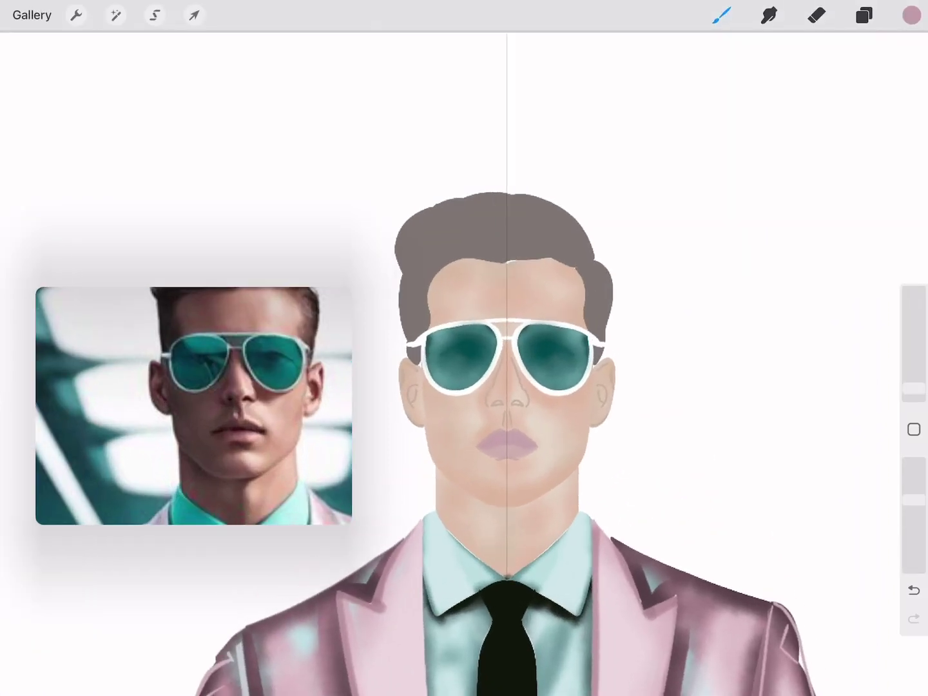
key("ctrl+0")
left_click_drag(484, 451, 526, 450)
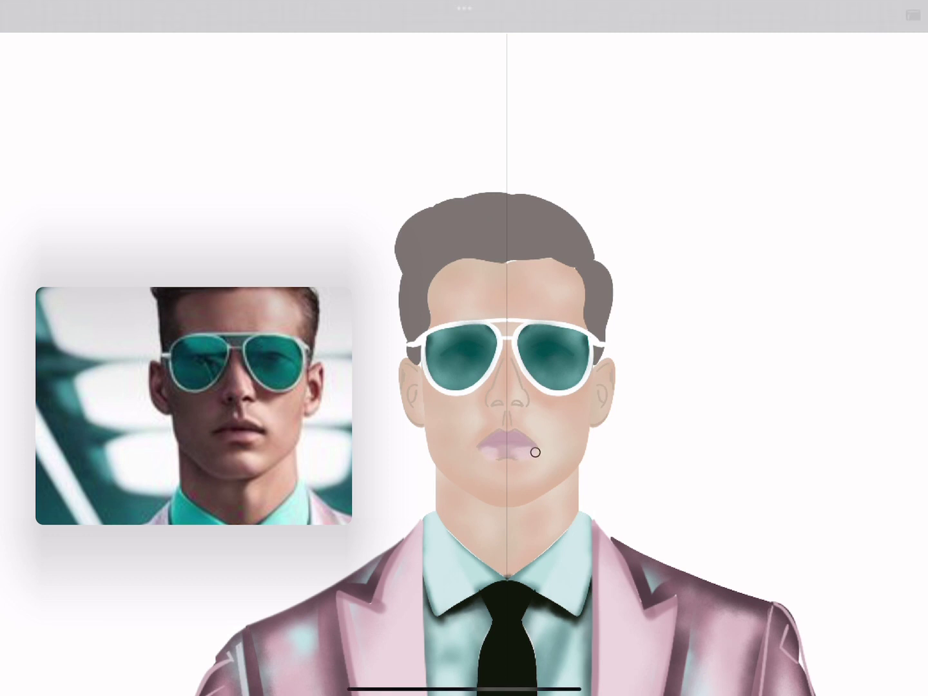
left_click(914, 14)
key("ctrl+z")
left_click(911, 14)
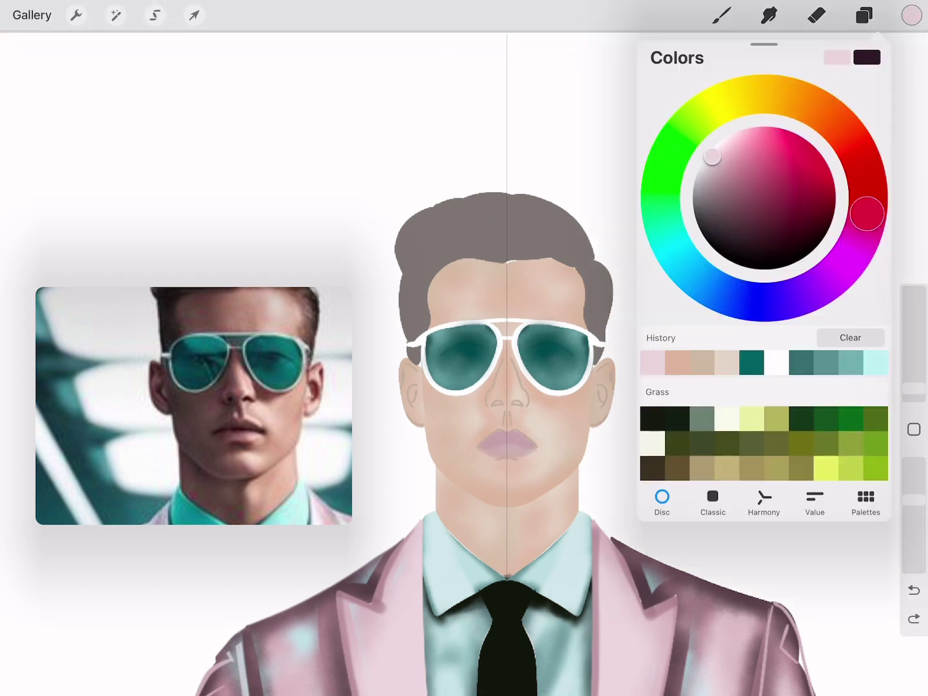
left_click(911, 14)
key("ctrl+0")
left_click_drag(484, 450, 522, 452)
key("ctrl+0")
key("ctrl+z")
key("ctrl+0")
key("ctrl+0")
key("ctrl+z")
key("ctrl+0")
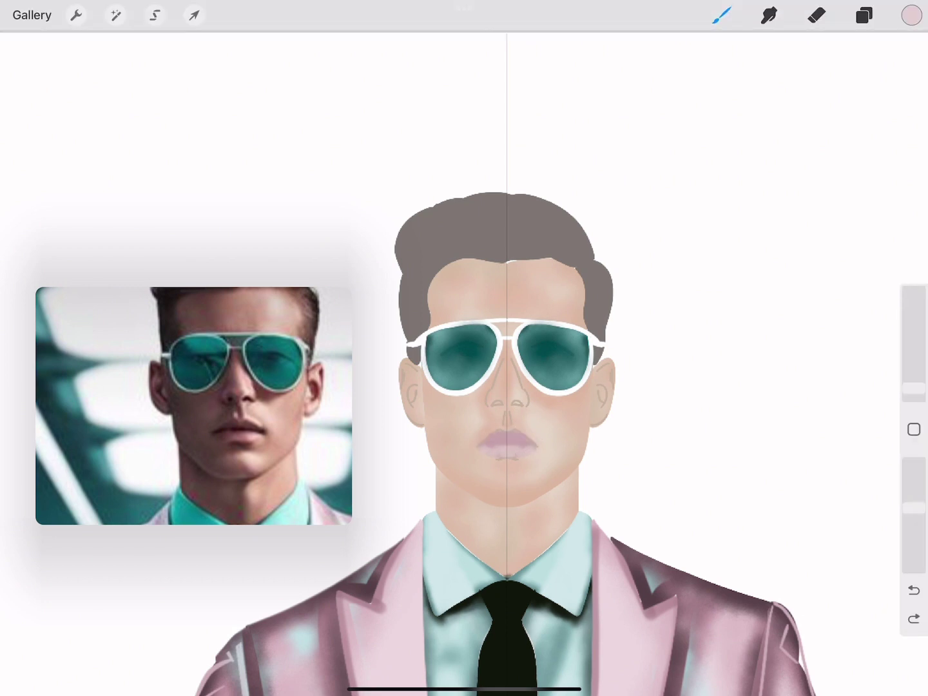
scroll(480, 469, "up", 5)
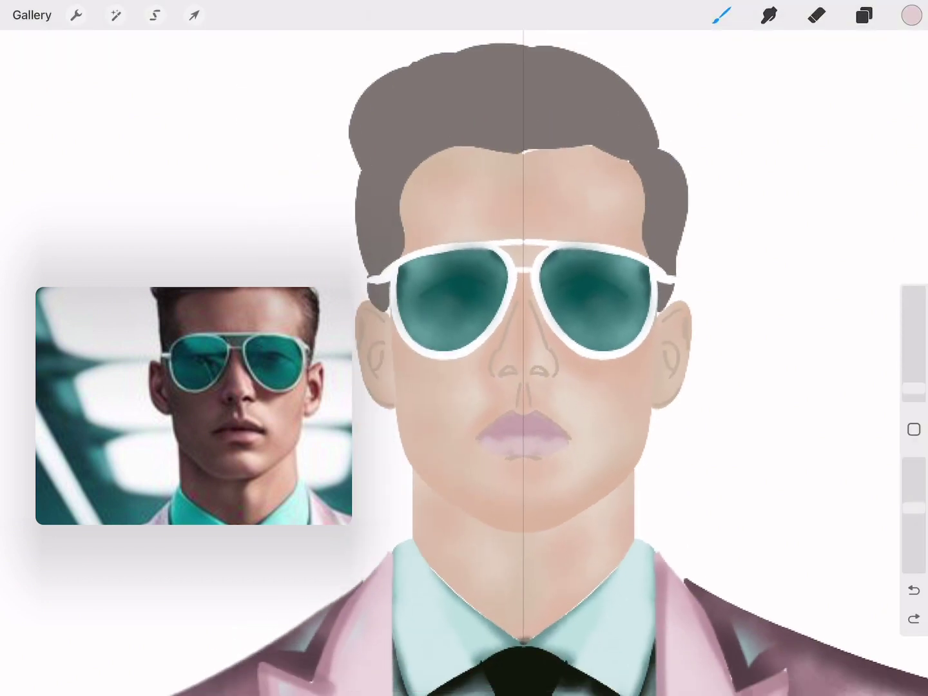
Pick a darker grey-brown colour and undo the last paint stroke
left_click(911, 14)
left_click_drag(714, 174, 705, 191)
left_click(912, 15)
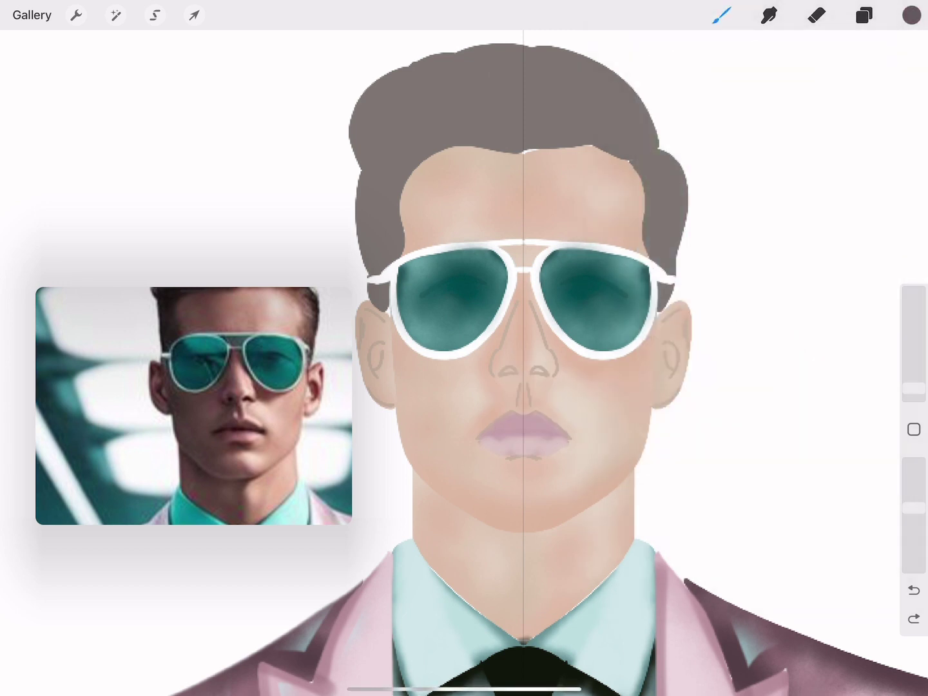
scroll(515, 509, "down", 4)
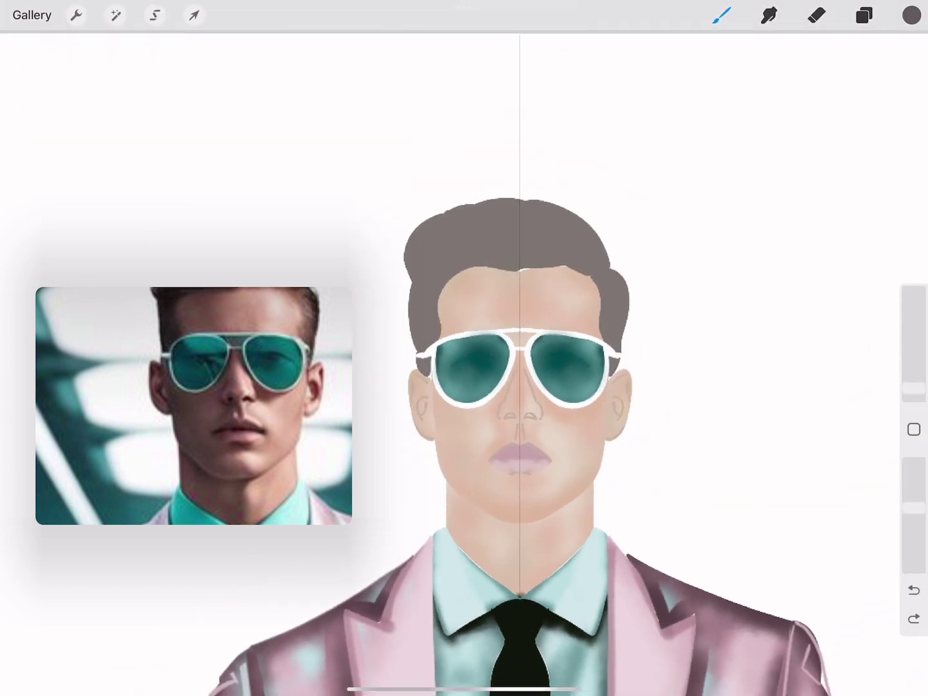
scroll(518, 460, "down", 4)
key("ctrl+z")
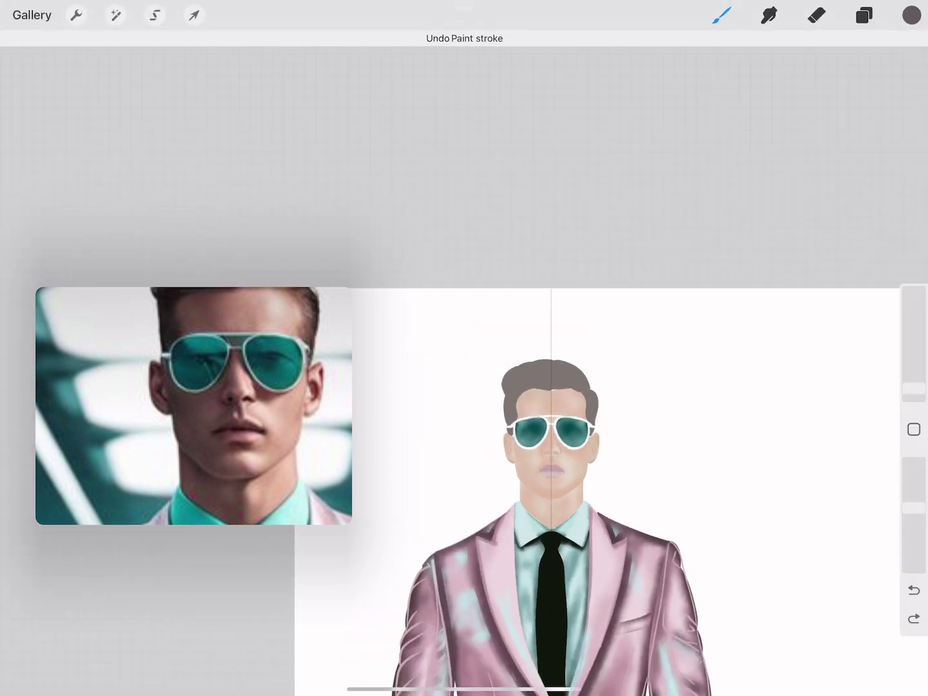
scroll(501, 481, "up", 5)
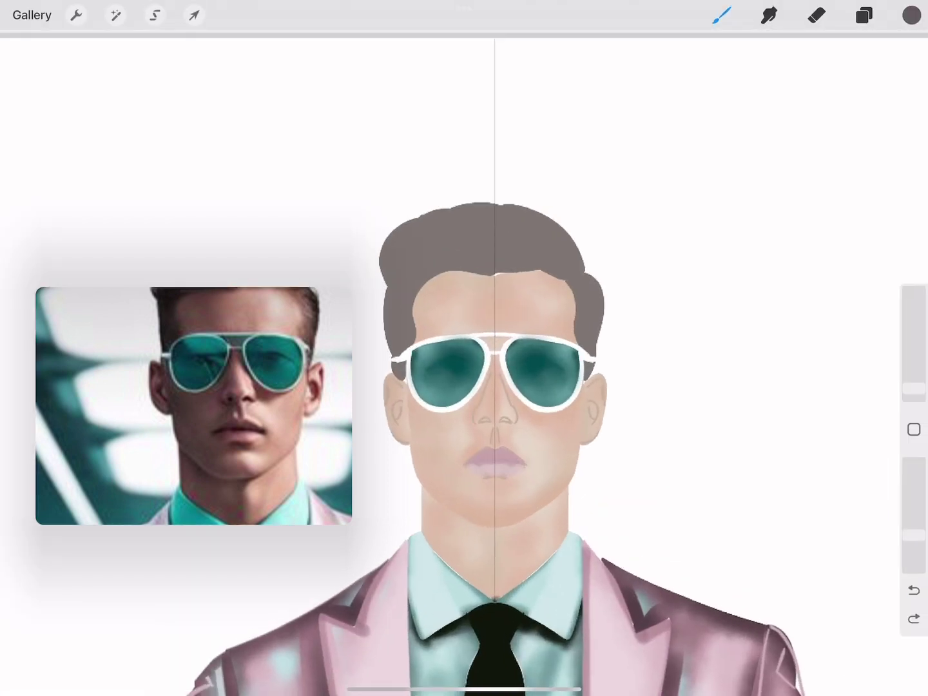
Try lip shading strokes with a 1% brush and undo them
key("ctrl+0")
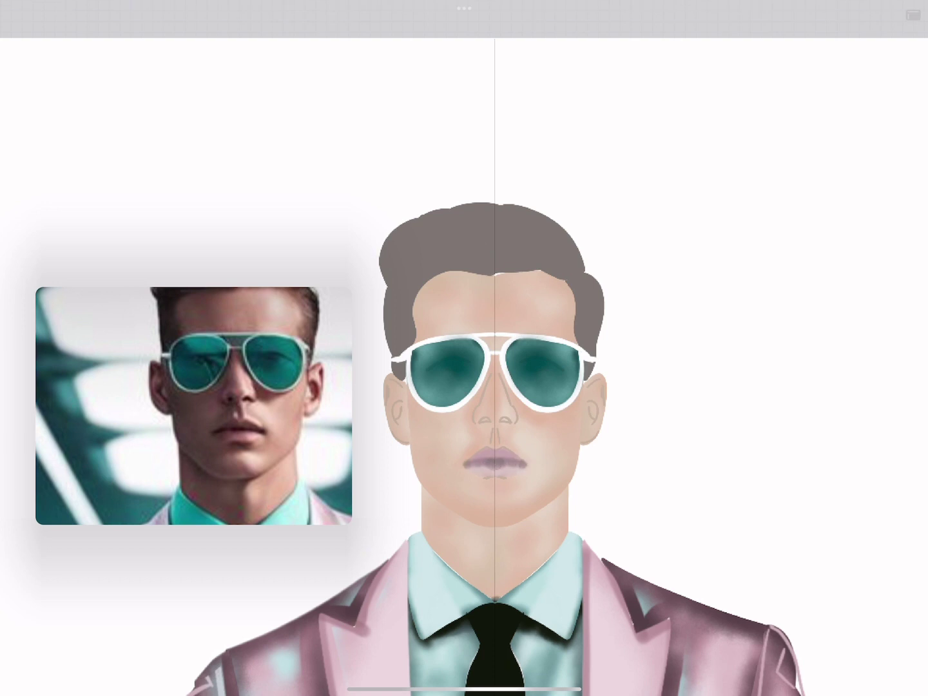
key("ctrl+z")
key("ctrl+0")
key("bracketleft")
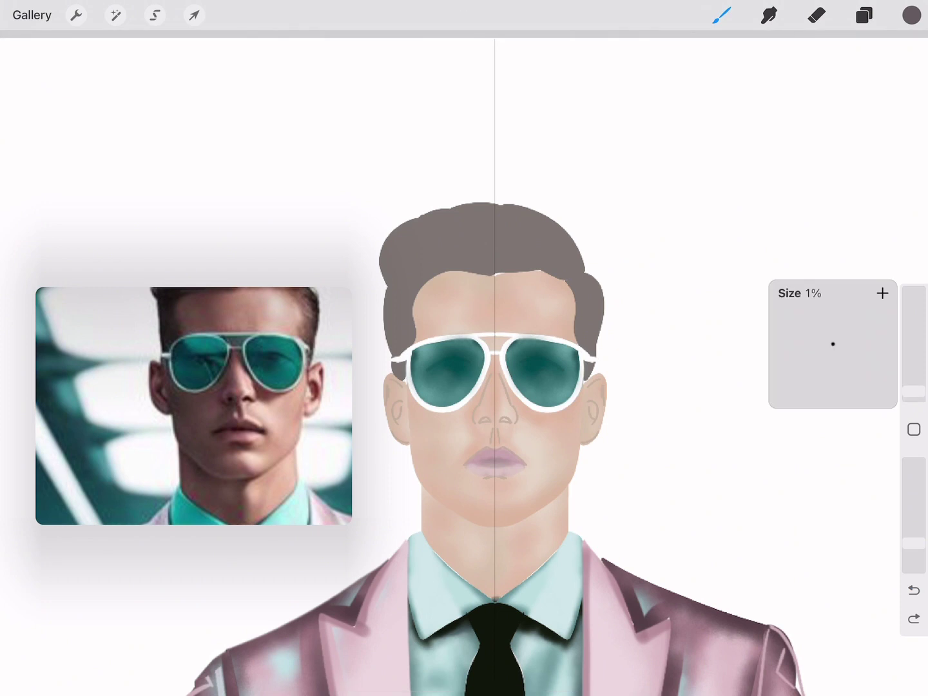
key("ctrl+0")
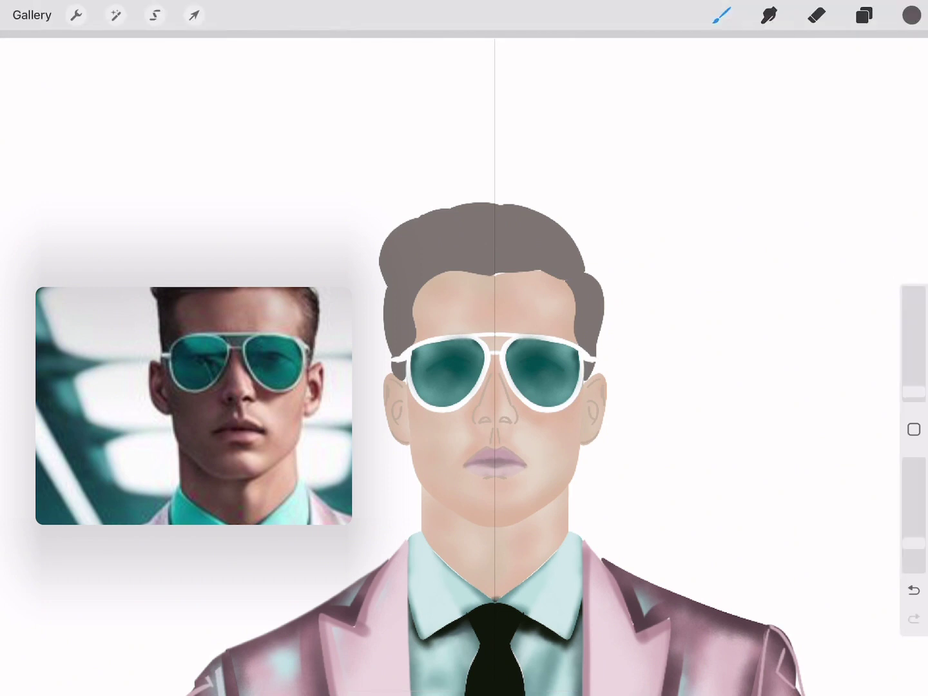
key("ctrl+0")
key("ctrl+z")
key("ctrl+0")
Lower brush opacity, undo a trial skin-colour fill on the lips, and pick the recent mauve-pink
left_click_drag(914, 543, 914, 553)
key("ctrl+0")
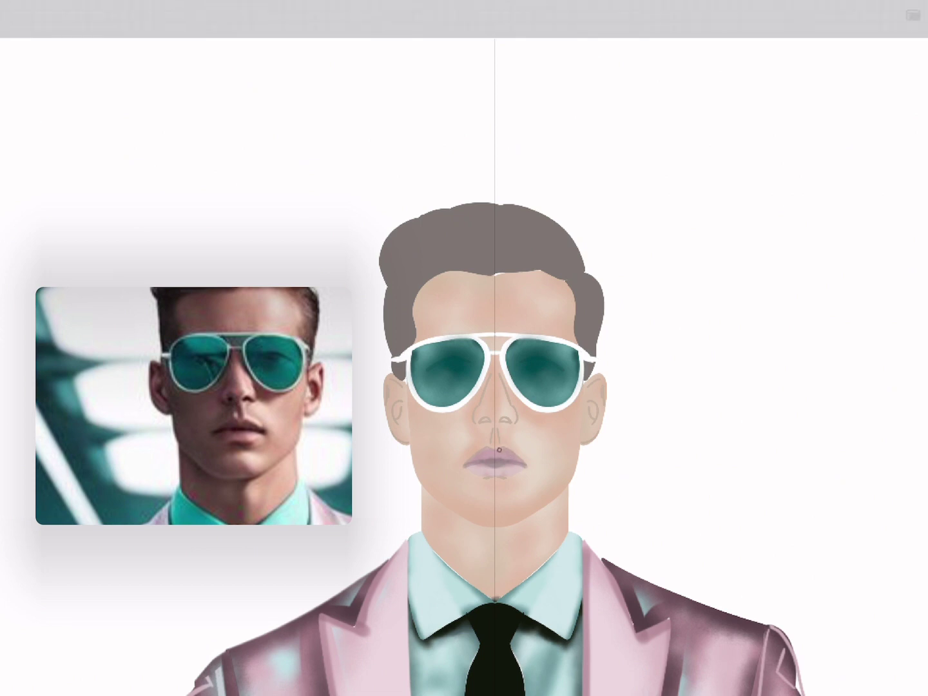
key("ctrl+0")
scroll(464, 386, "down", 5)
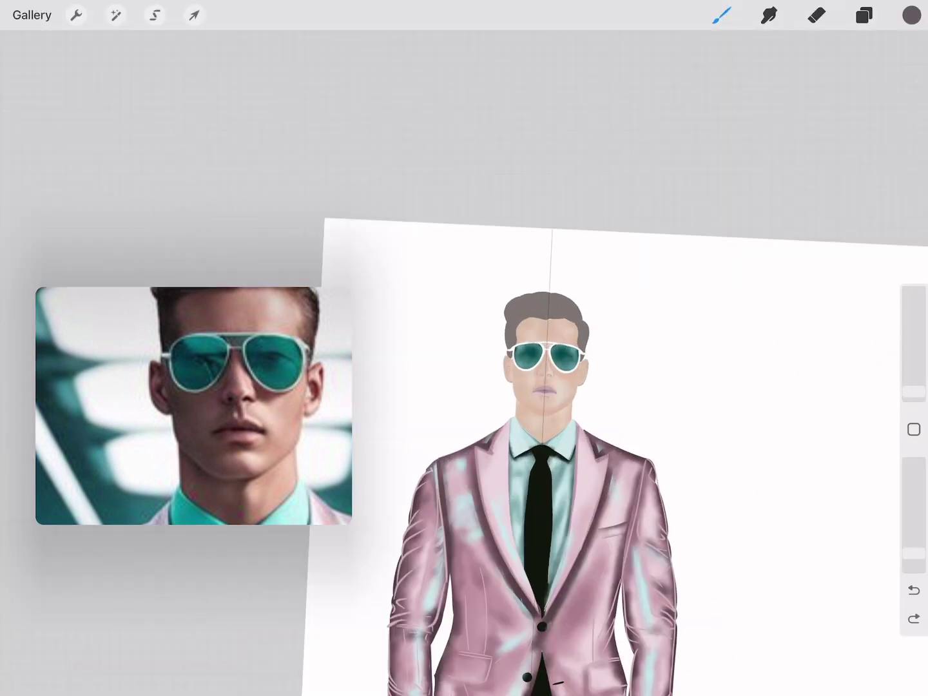
scroll(464, 387, "up", 6)
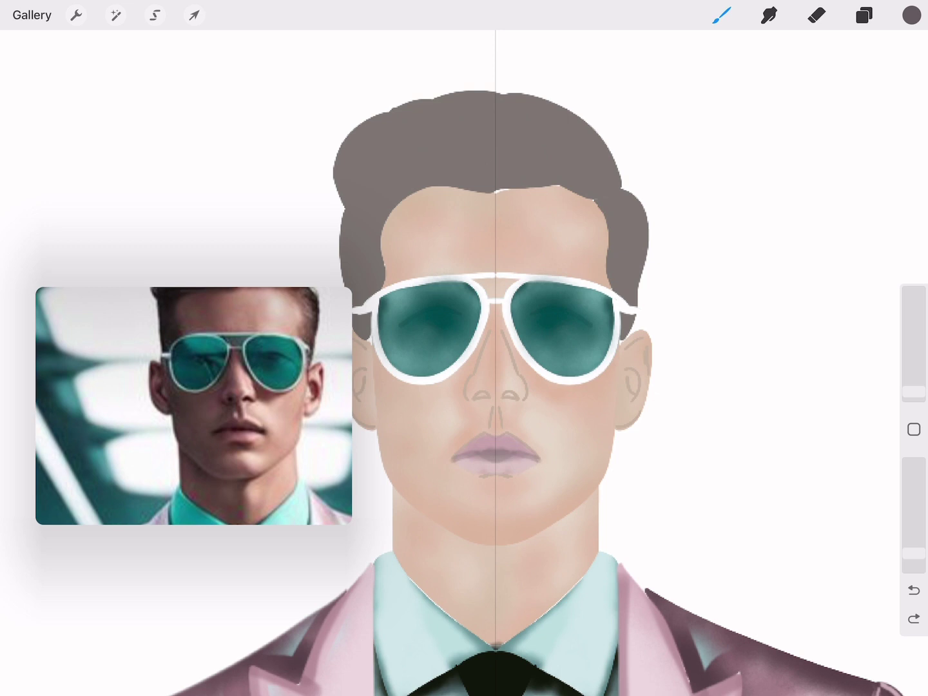
left_click_drag(911, 15, 495, 455)
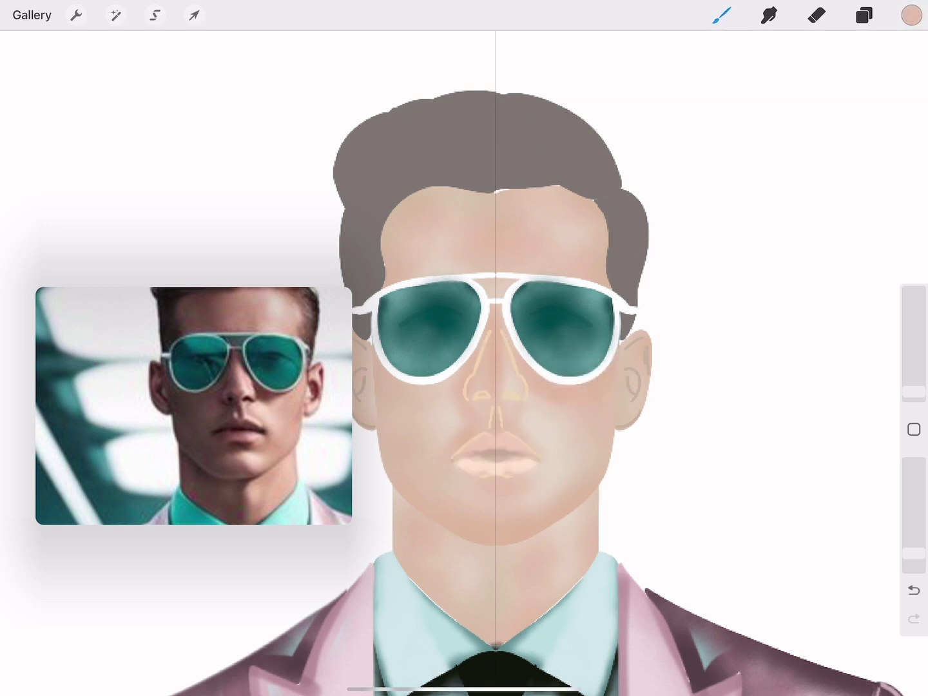
scroll(464, 387, "down", 3)
key("ctrl+z")
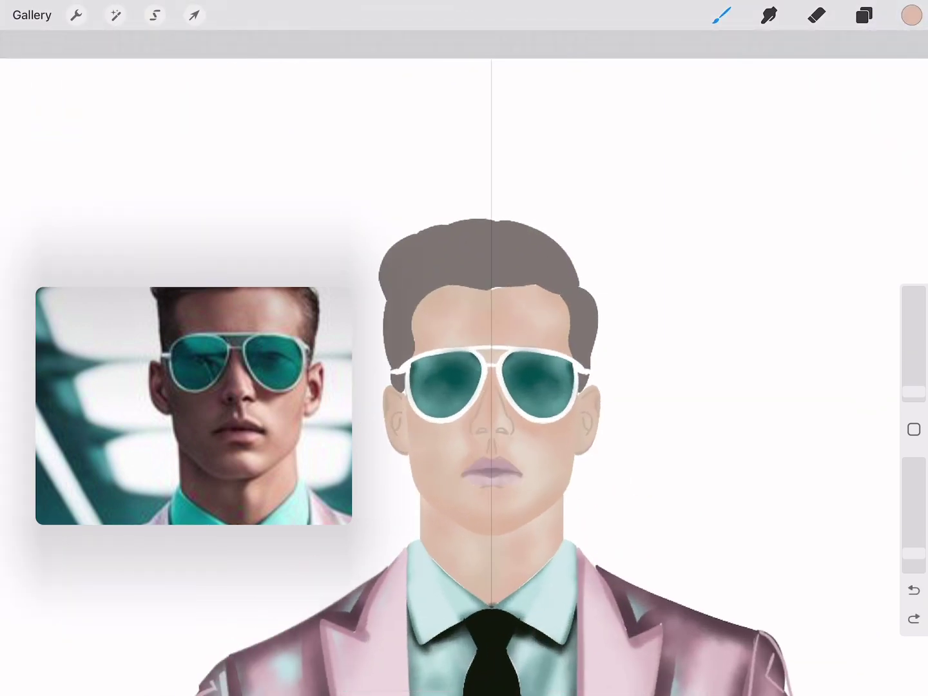
left_click(912, 15)
left_click(701, 362)
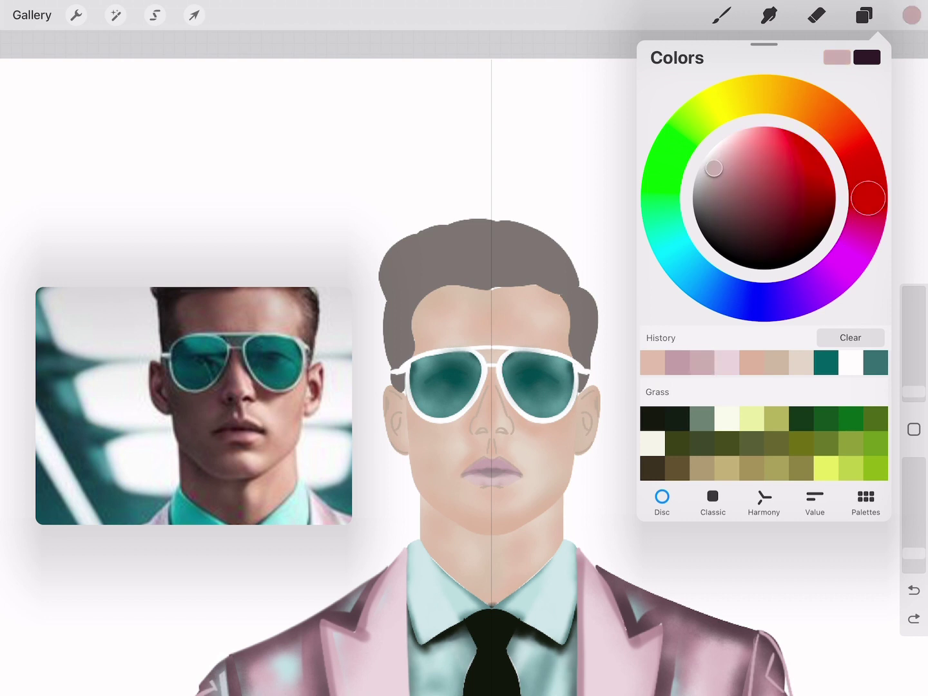
On Layer 4, try a mauve-pink tint on the face with a Spraypaints brush, then undo it
left_click(864, 14)
left_click(733, 533)
left_click_drag(911, 14, 553, 306)
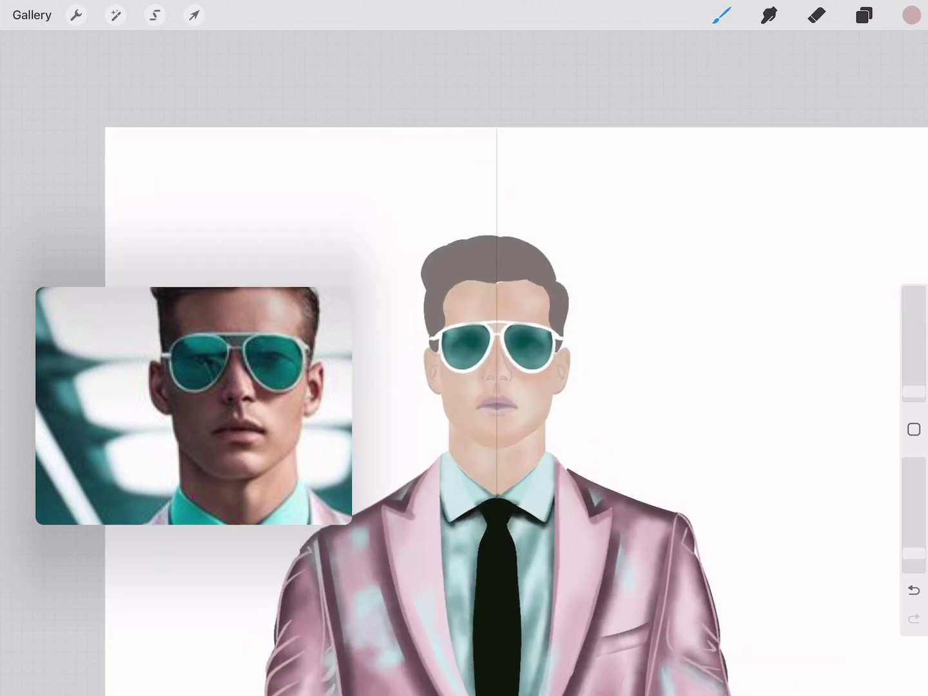
left_click(721, 15)
left_click(638, 361)
left_click(864, 15)
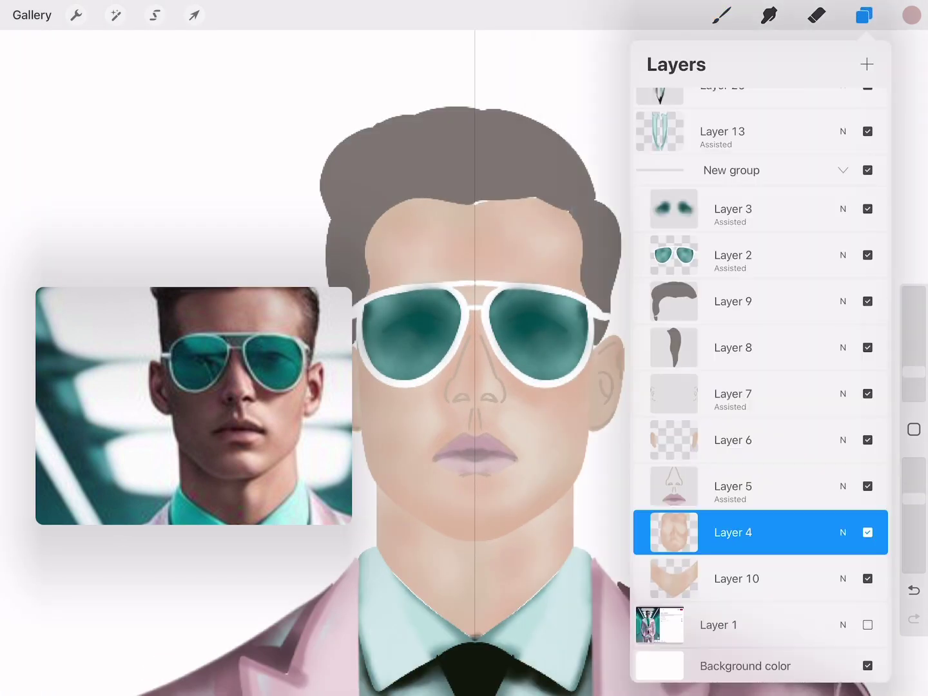
left_click(464, 490)
scroll(464, 348, "down", 5)
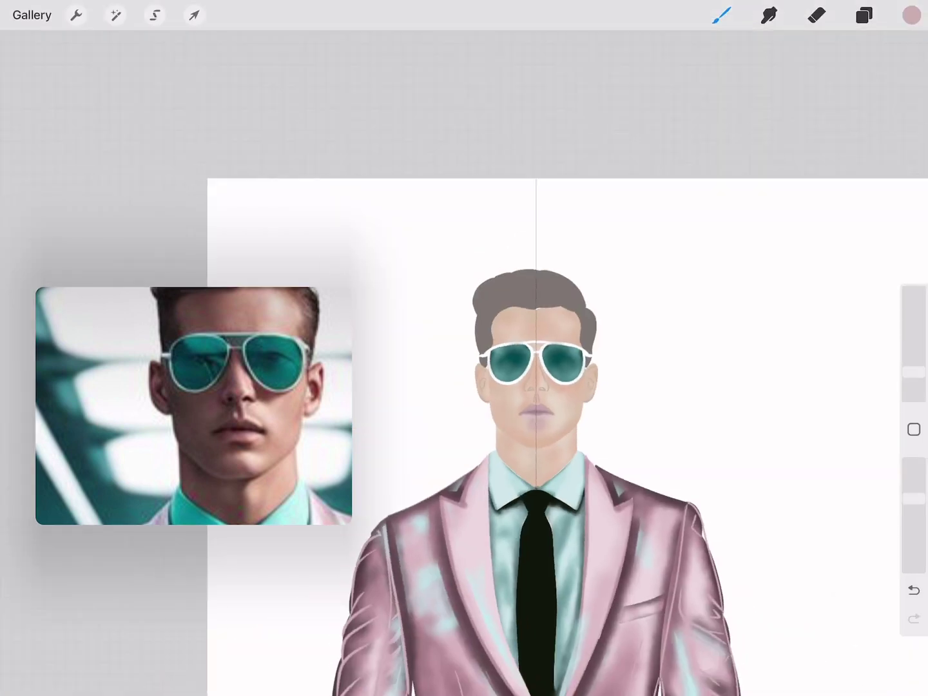
key("ctrl+z")
scroll(534, 386, "up", 3)
Pick a new mauve and try dabs near the chin and lips, undoing both
key("ctrl+f")
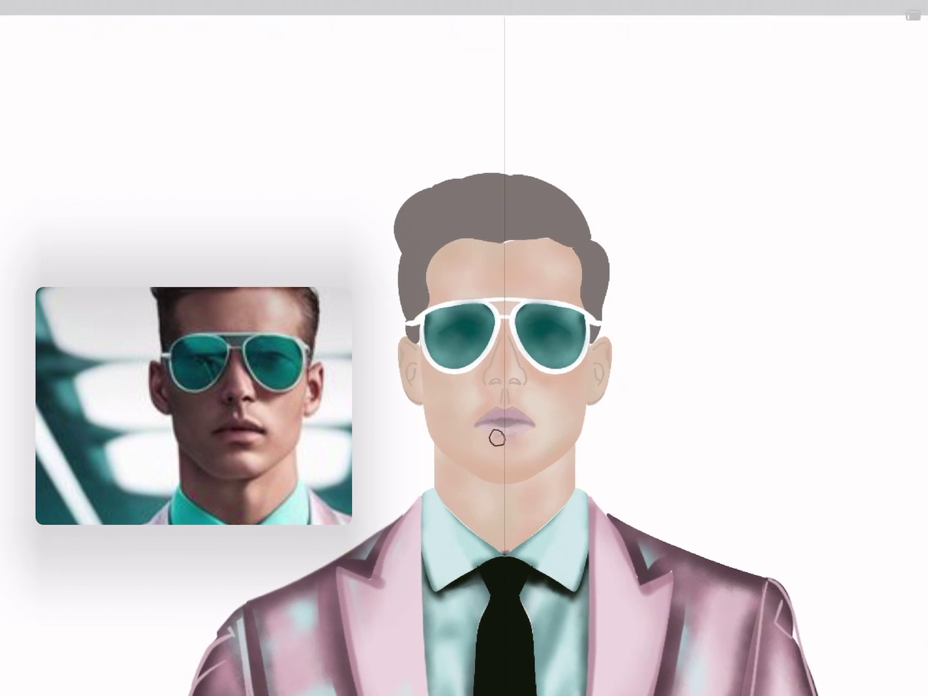
left_click(912, 14)
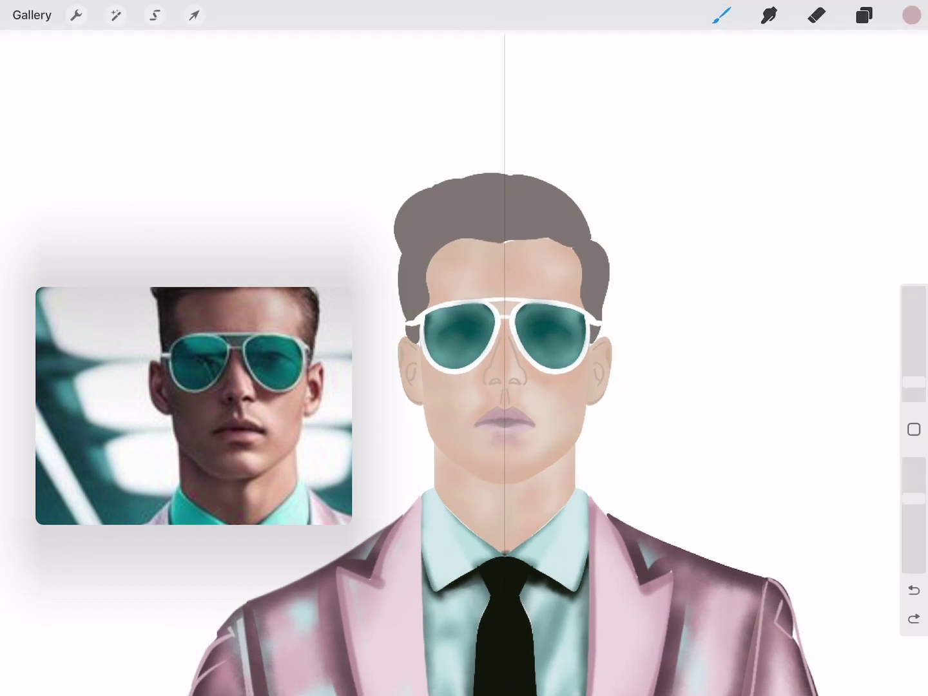
left_click(710, 173)
left_click(911, 14)
left_click(518, 438)
scroll(503, 361, "up", 2)
scroll(502, 360, "down", 5)
left_click(913, 590)
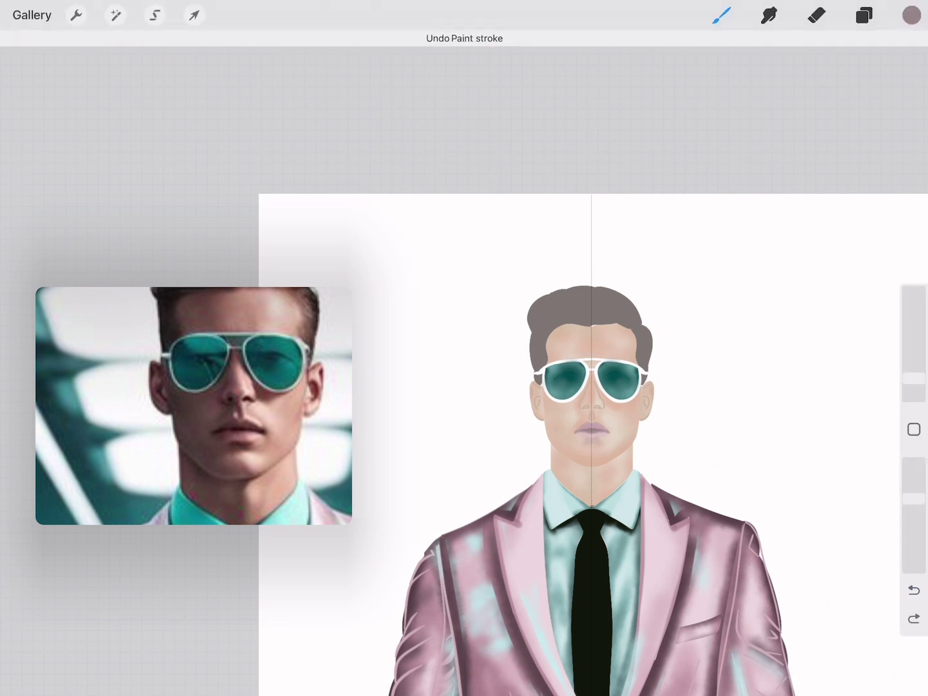
scroll(535, 400, "up", 2)
left_click(534, 485)
scroll(535, 400, "down", 1)
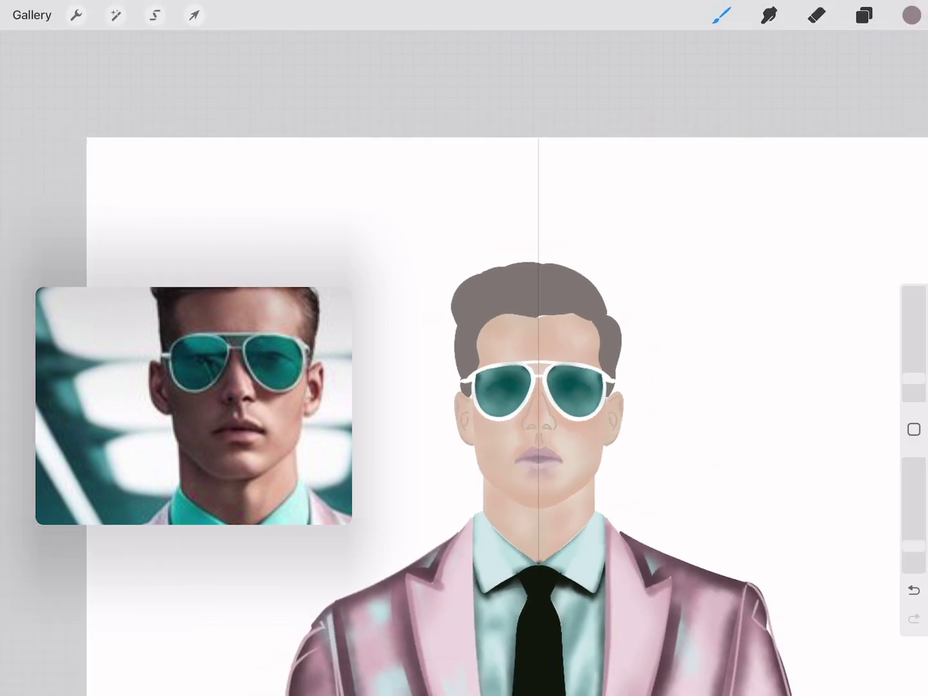
left_click(914, 590)
Pick a recently used colour from the colour picker
left_click(864, 15)
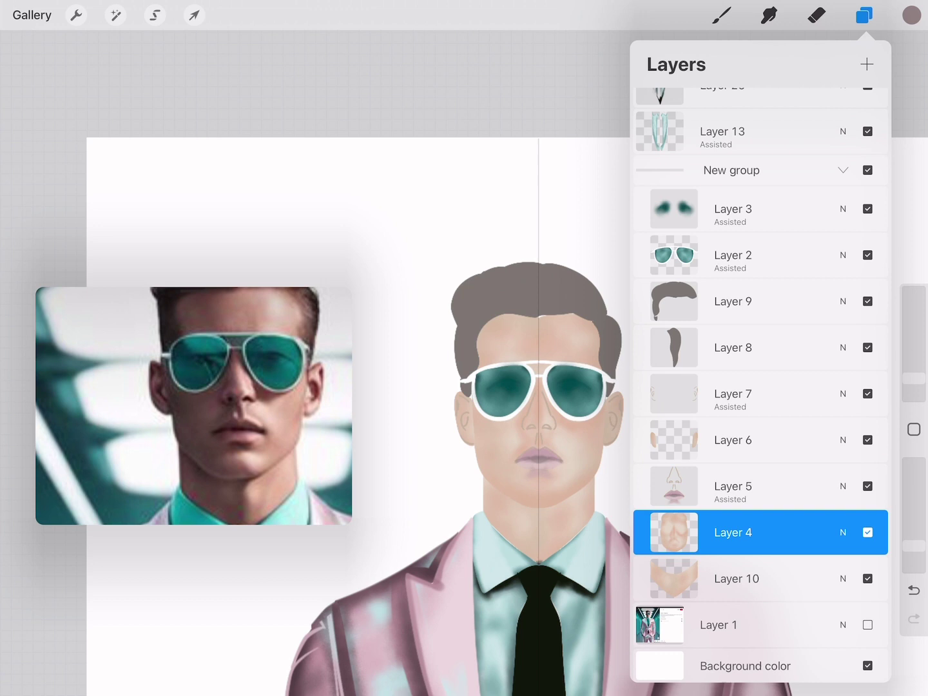
left_click(526, 505)
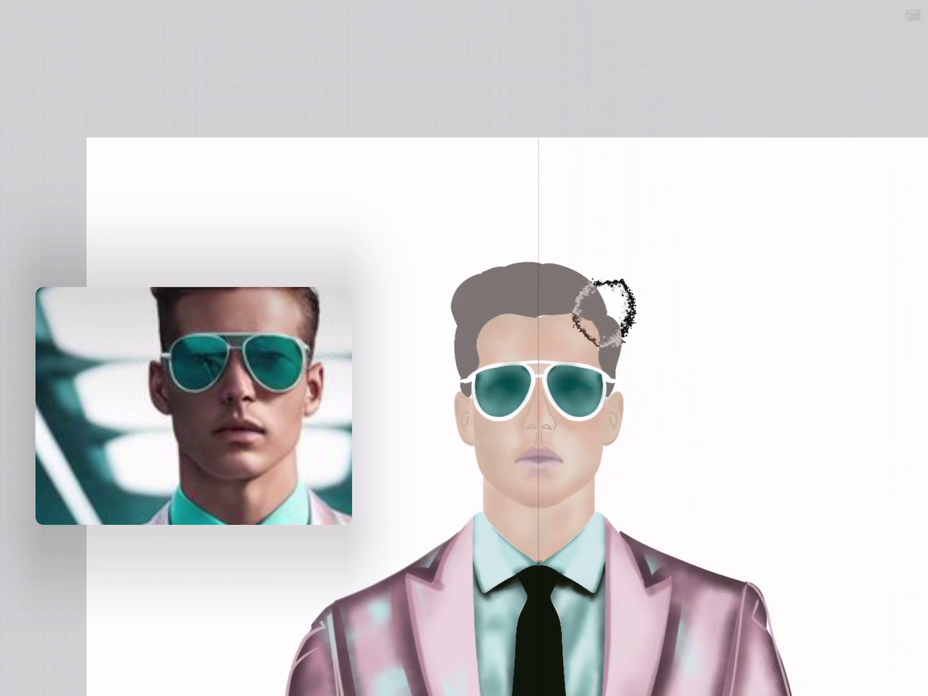
scroll(462, 416, "down", 3)
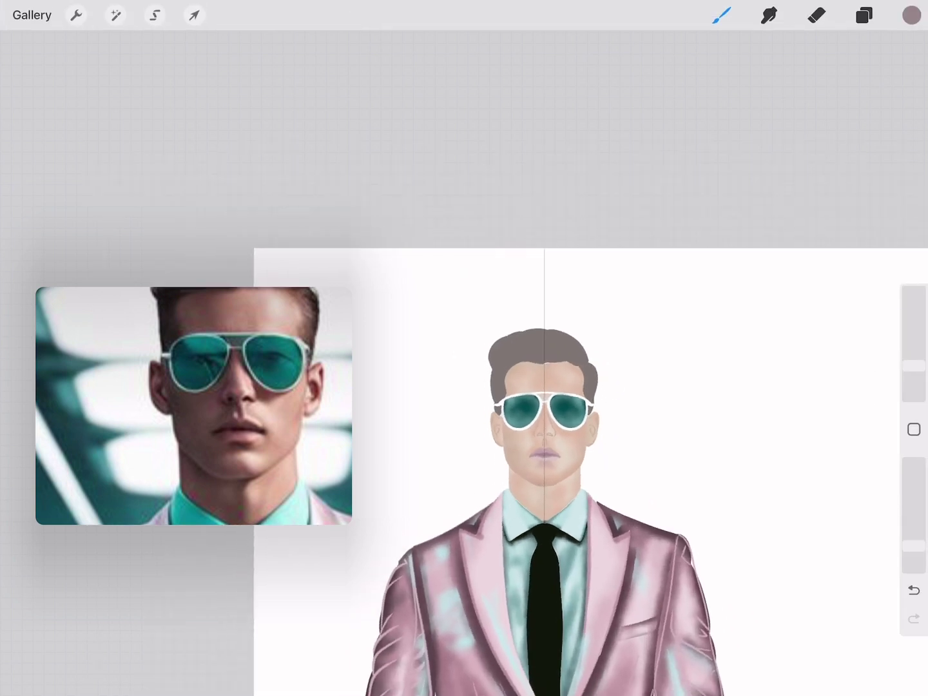
scroll(464, 413, "down", 2)
left_click(913, 14)
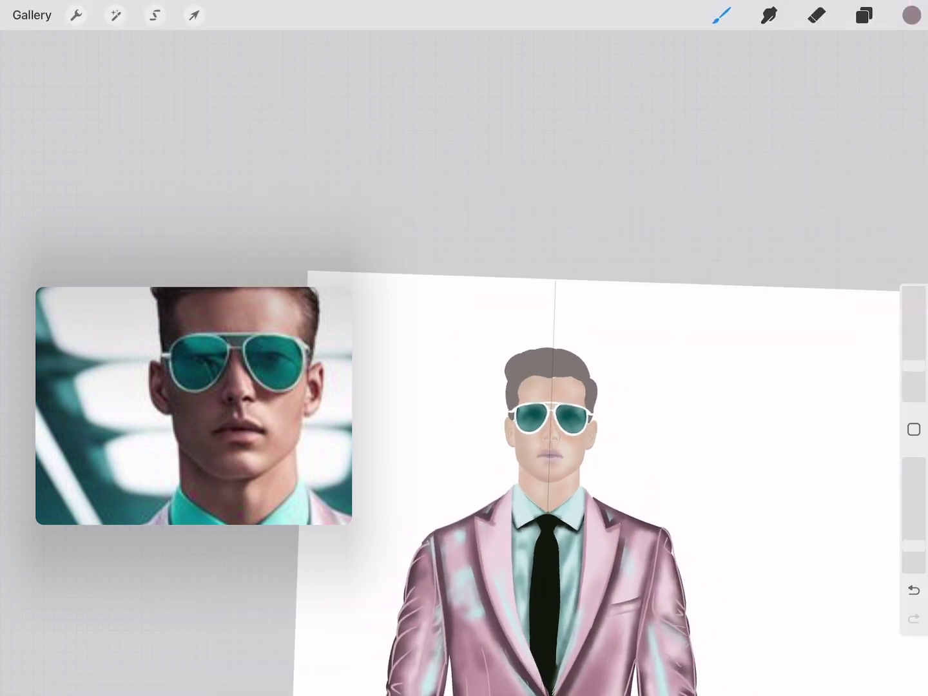
left_click(727, 362)
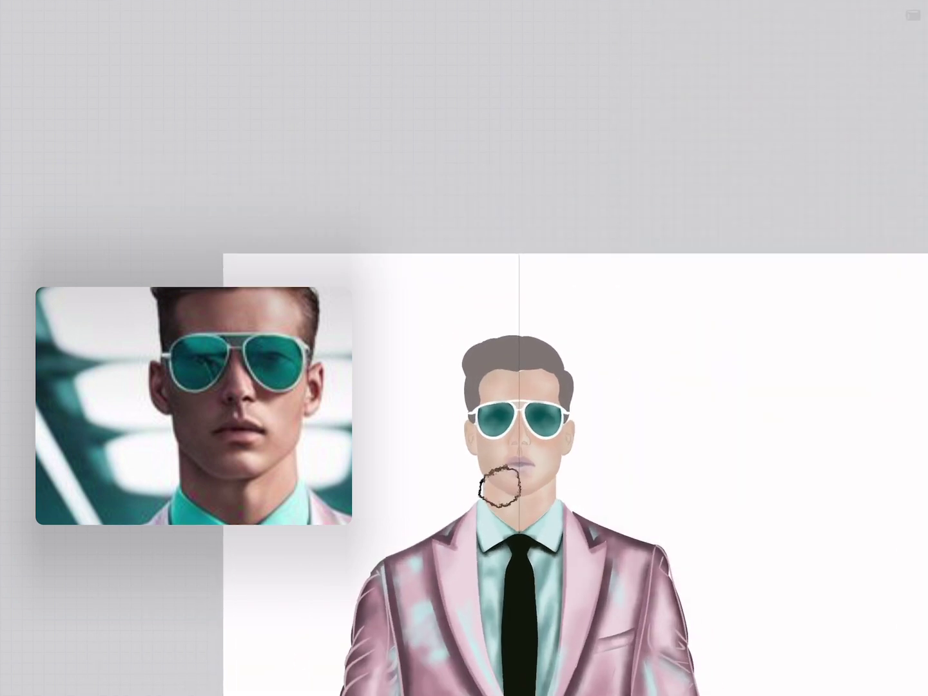
scroll(516, 451, "up", 2)
Paint dark brown strokes on the chin, right cheek and right lens, undoing the strays on the hair
left_click(864, 14)
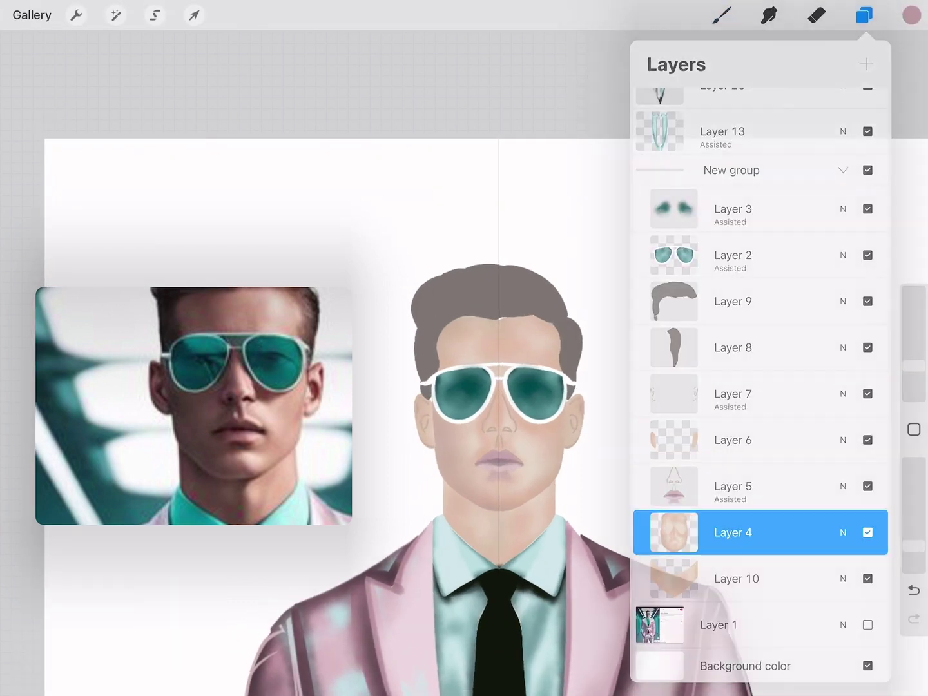
left_click(722, 14)
left_click_drag(489, 482, 509, 483)
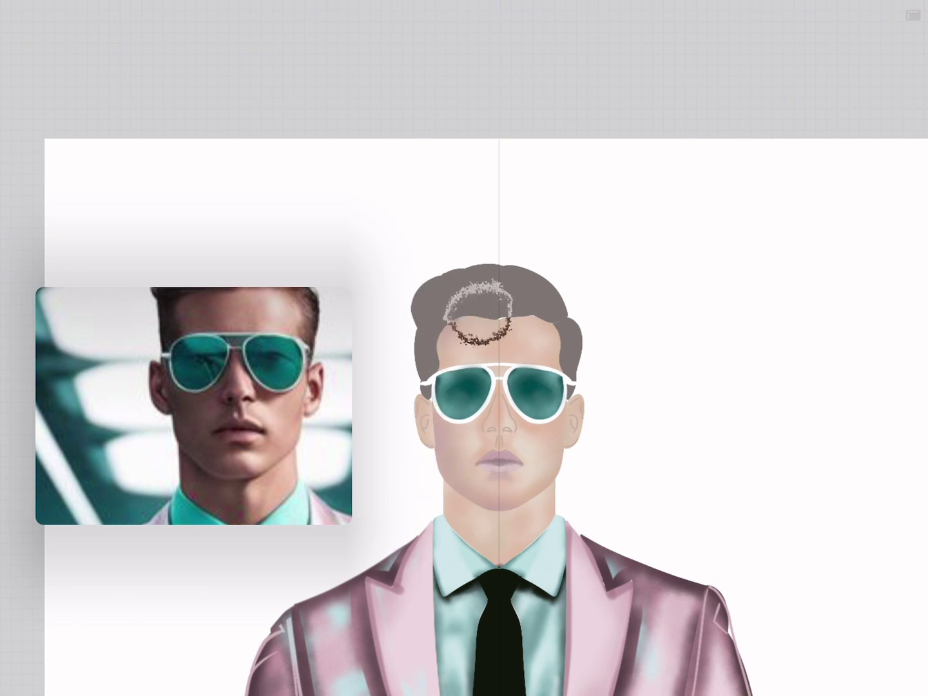
key("ctrl+z")
scroll(516, 419, "down", 3)
scroll(516, 419, "up", 2)
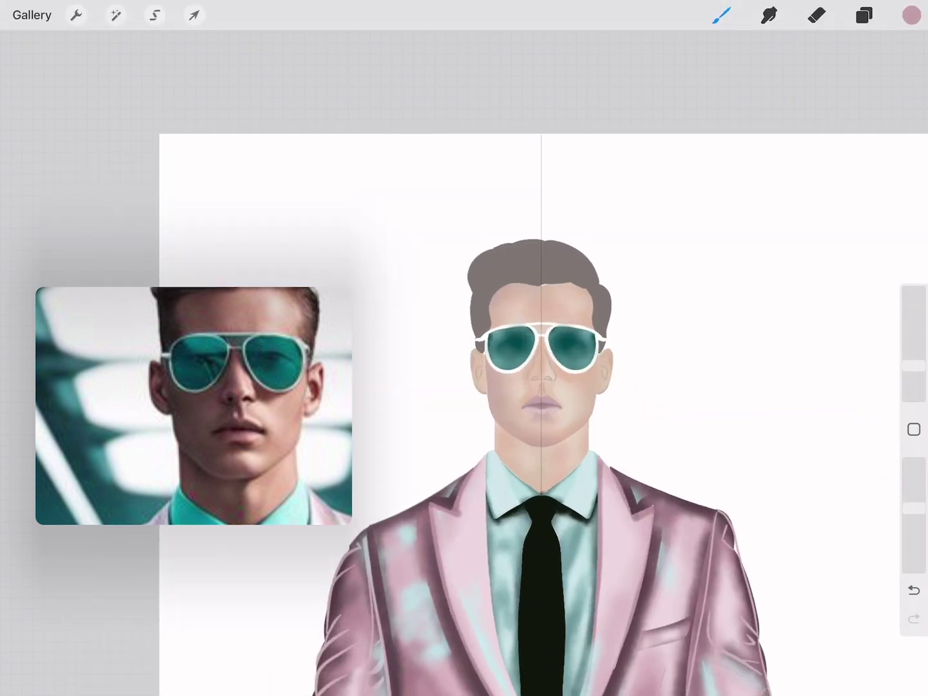
left_click_drag(596, 385, 593, 387)
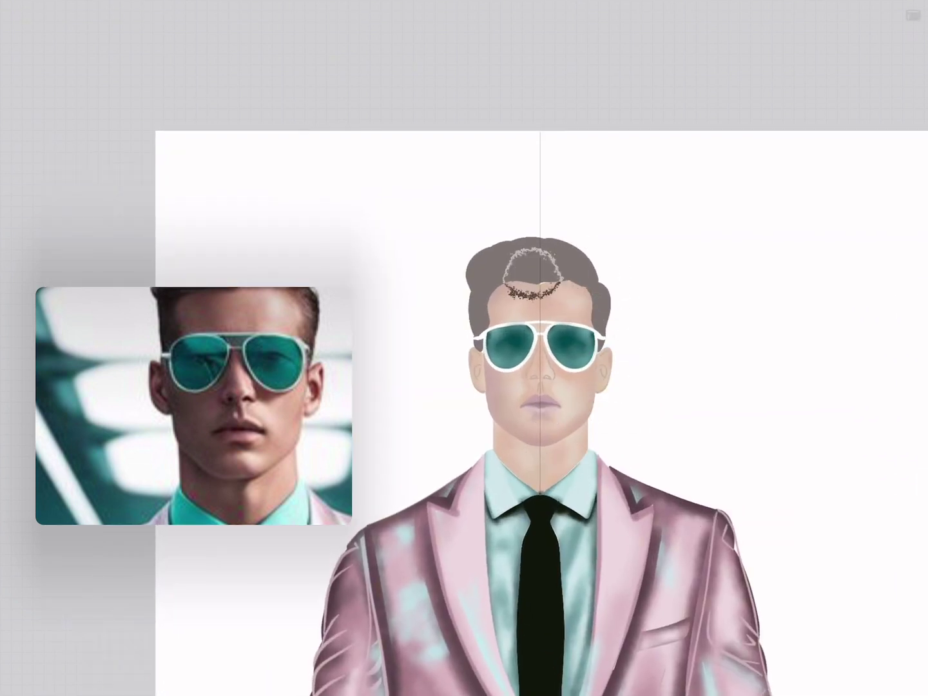
left_click_drag(580, 316, 603, 335)
scroll(516, 419, "down", 2)
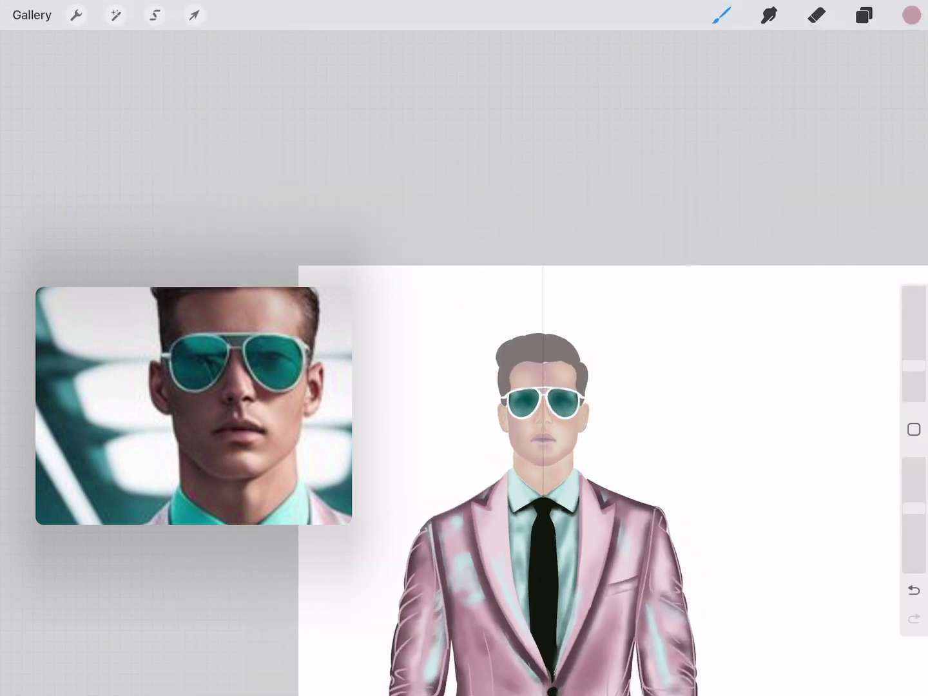
key("ctrl+z")
scroll(515, 419, "up", 3)
Add a speckled stroke around the chin and, on Layer 10, a dark stroke at the neck and jaw
left_click_drag(512, 451, 516, 454)
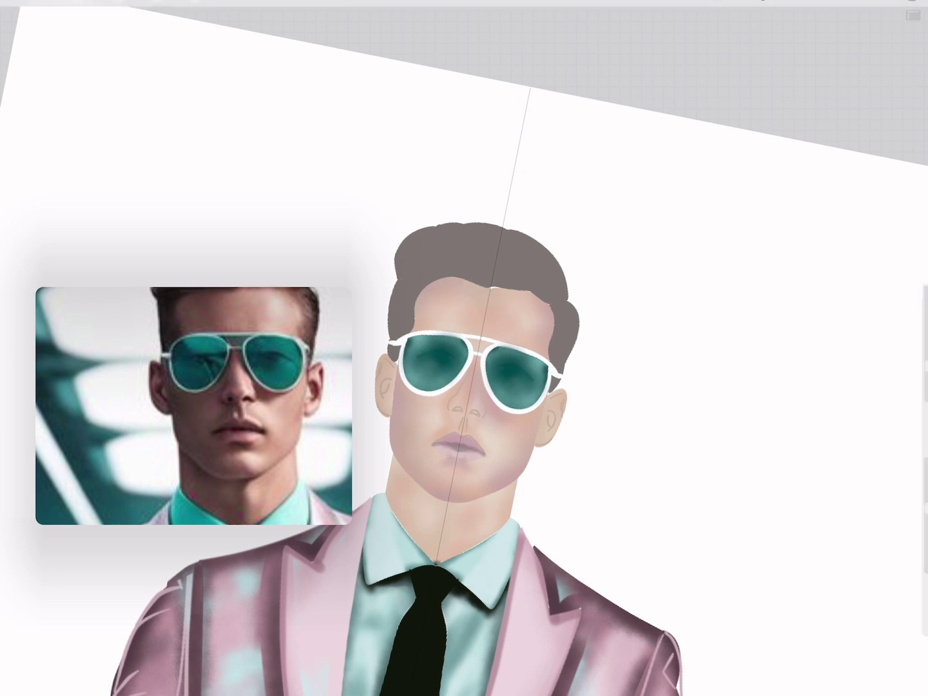
scroll(464, 348, "down", 3)
left_click(863, 14)
left_click(735, 578)
left_click_drag(527, 401, 523, 399)
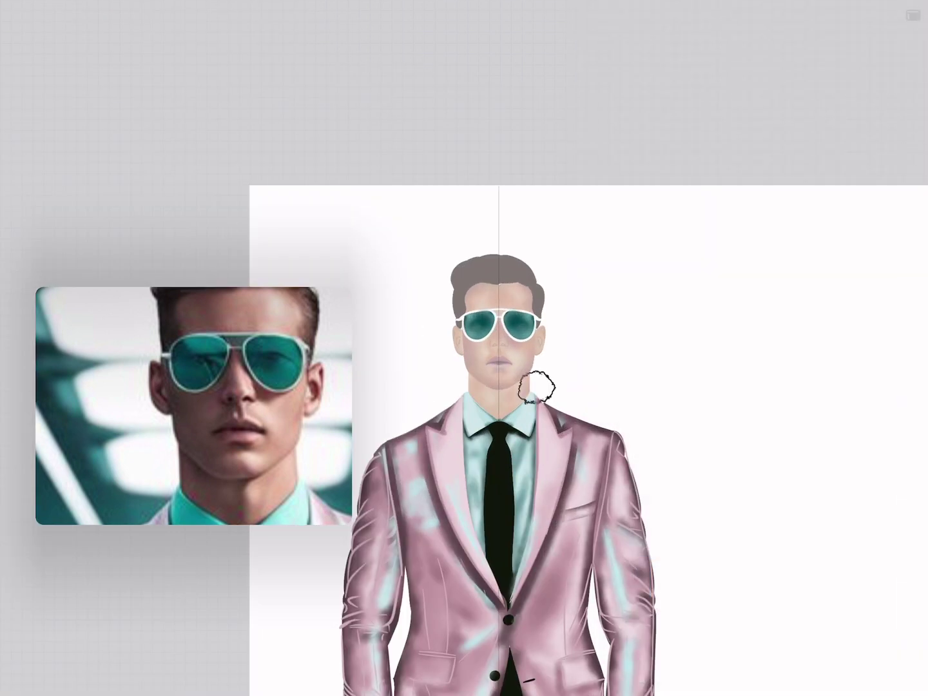
scroll(496, 348, "up", 3)
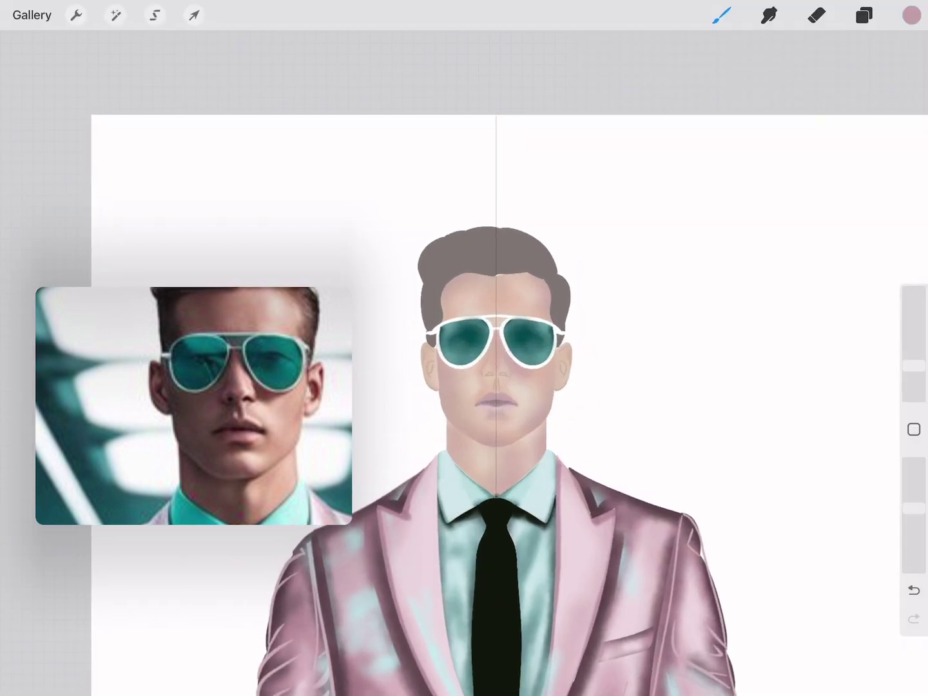
Paint a dark stroke around the lens and ear, then make Layer 5 active
left_click(864, 14)
left_click_drag(559, 317, 540, 366)
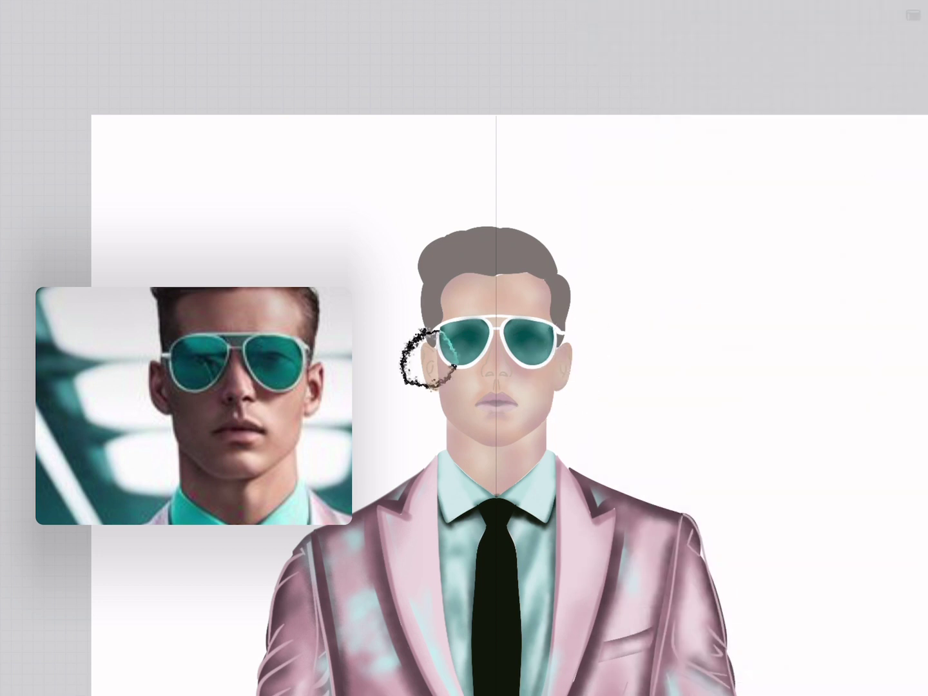
scroll(496, 348, "down", 3)
scroll(496, 348, "up", 4)
scroll(496, 348, "down", 2)
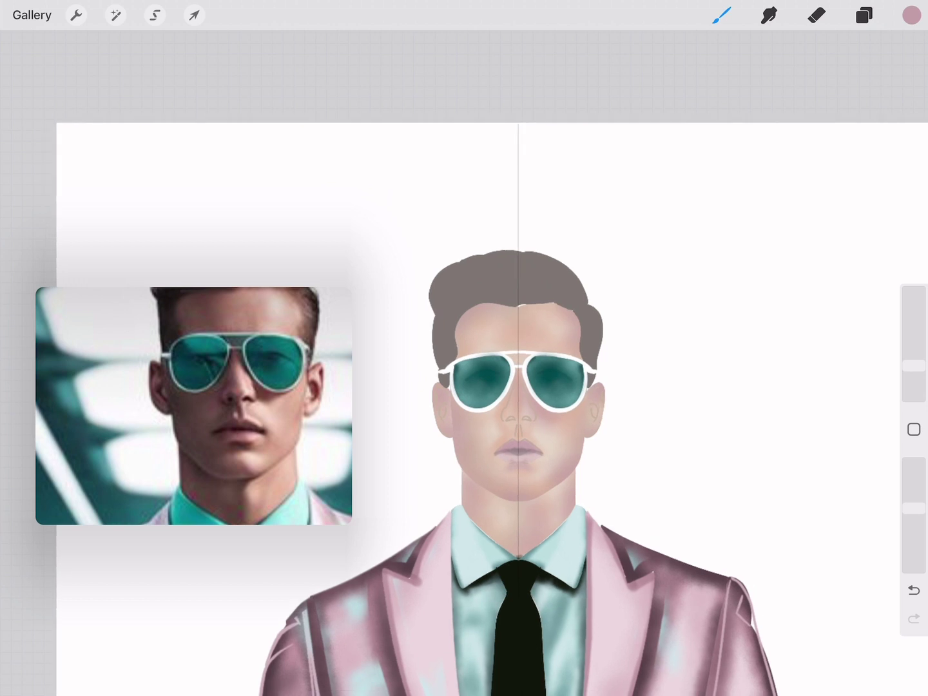
left_click(863, 15)
left_click(745, 485)
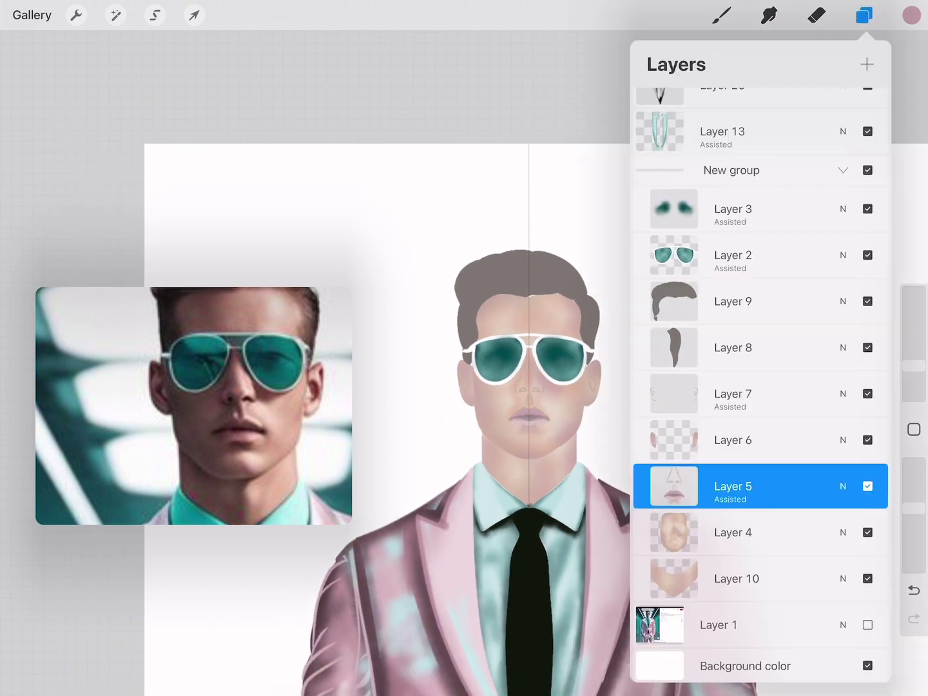
Pick a grey-mauve colour, then try white highlights on the cheeks and nose and undo them
left_click(911, 15)
left_click(677, 363)
scroll(496, 348, "up", 3)
key("ctrl+z")
left_click(911, 15)
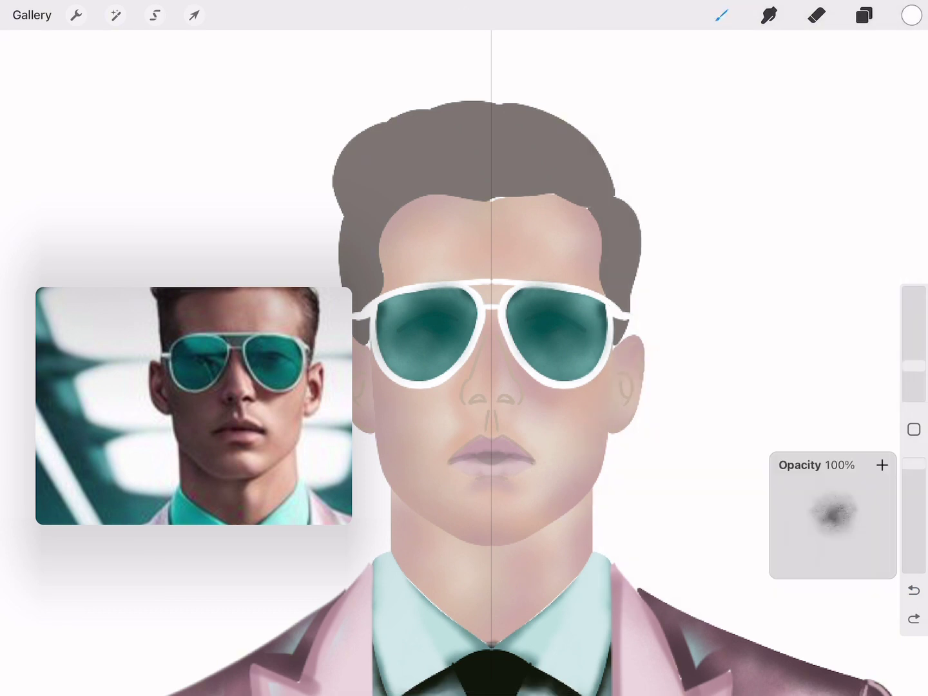
left_click_drag(406, 413, 438, 477)
left_click_drag(548, 406, 567, 477)
key("ctrl+z")
Choose a darker colour on Layer 5, with brush opacity 35% and size 2%
left_click(912, 15)
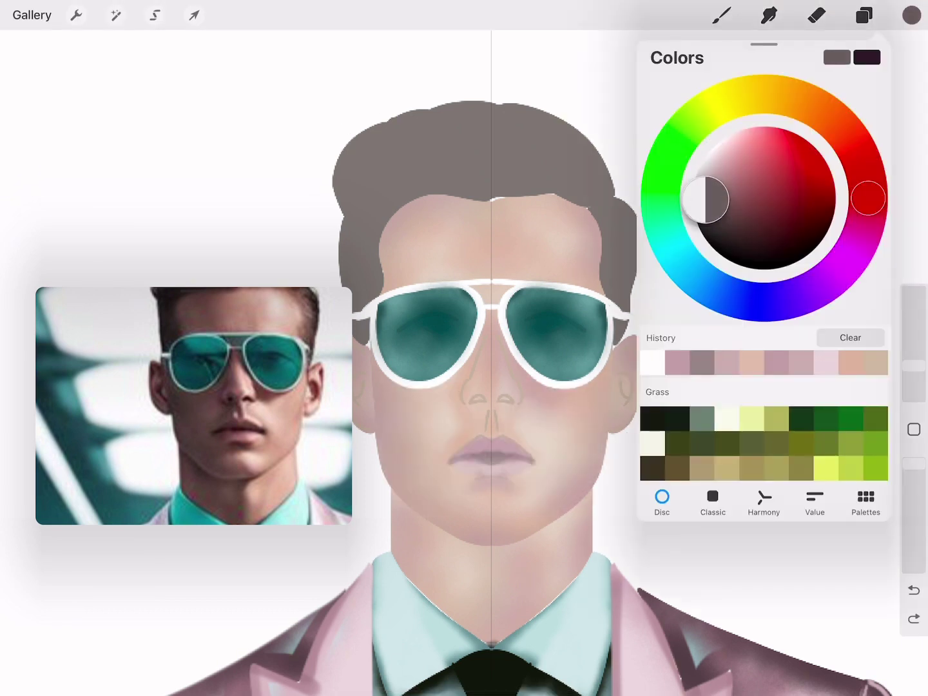
left_click_drag(451, 348, 528, 444)
key("ctrl+z")
left_click(863, 15)
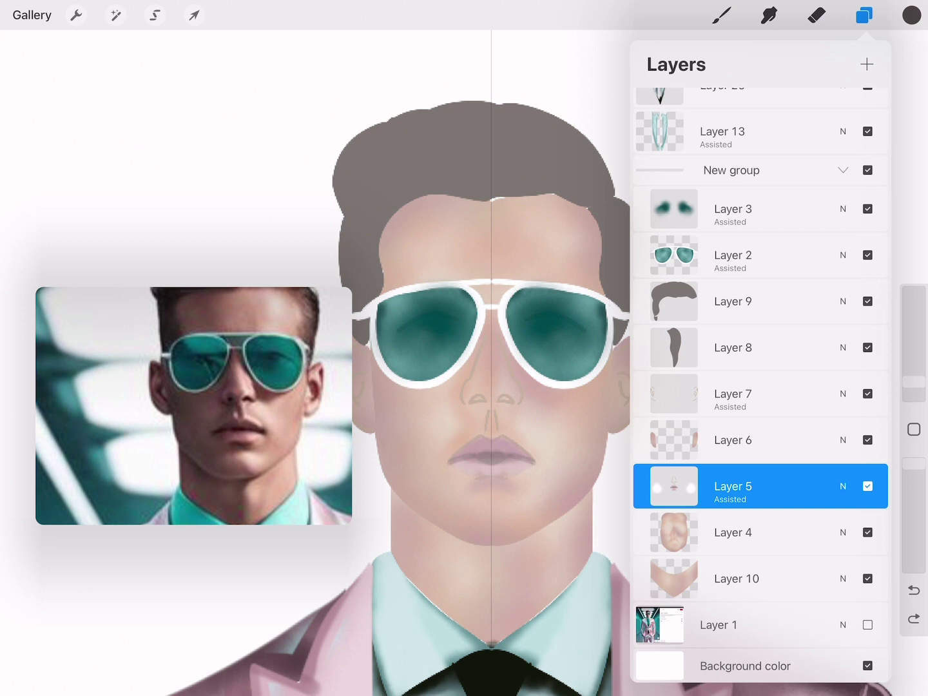
left_click(863, 15)
left_click_drag(473, 393, 509, 406)
key("ctrl+z")
left_click_drag(914, 464, 914, 532)
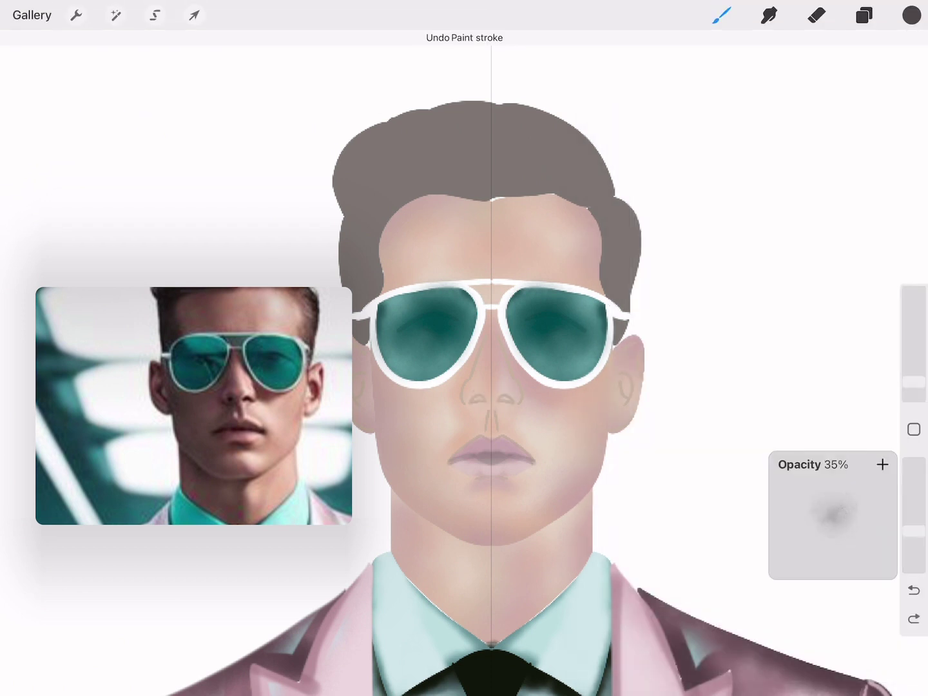
left_click(914, 384)
Paint soft brown shading under the nose and on the cheeks, undoing the misses
key("ctrl+f")
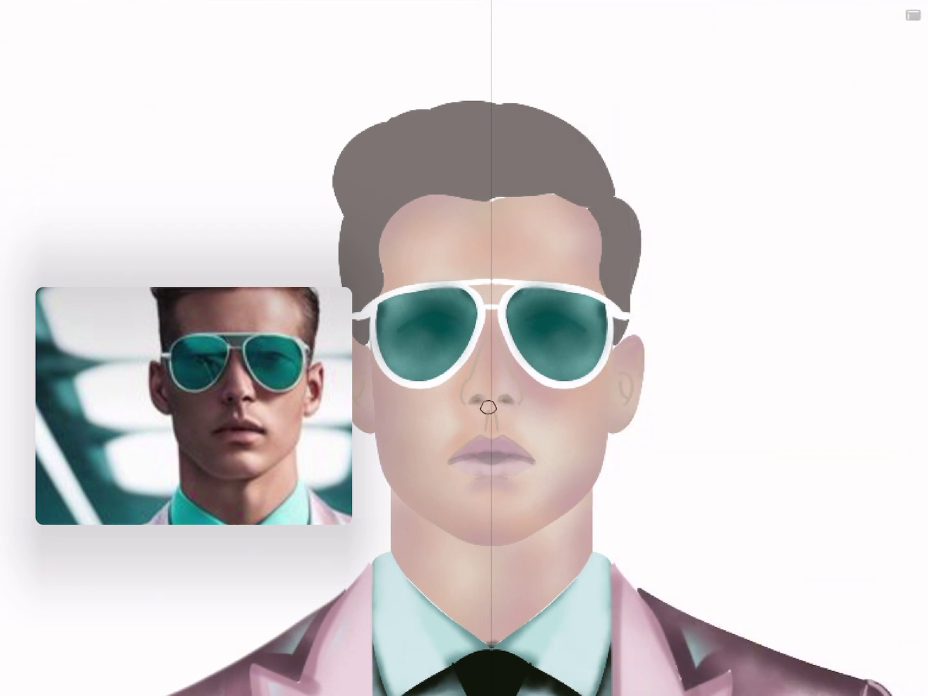
left_click_drag(492, 413, 491, 431)
key("ctrl+z")
key("ctrl+f")
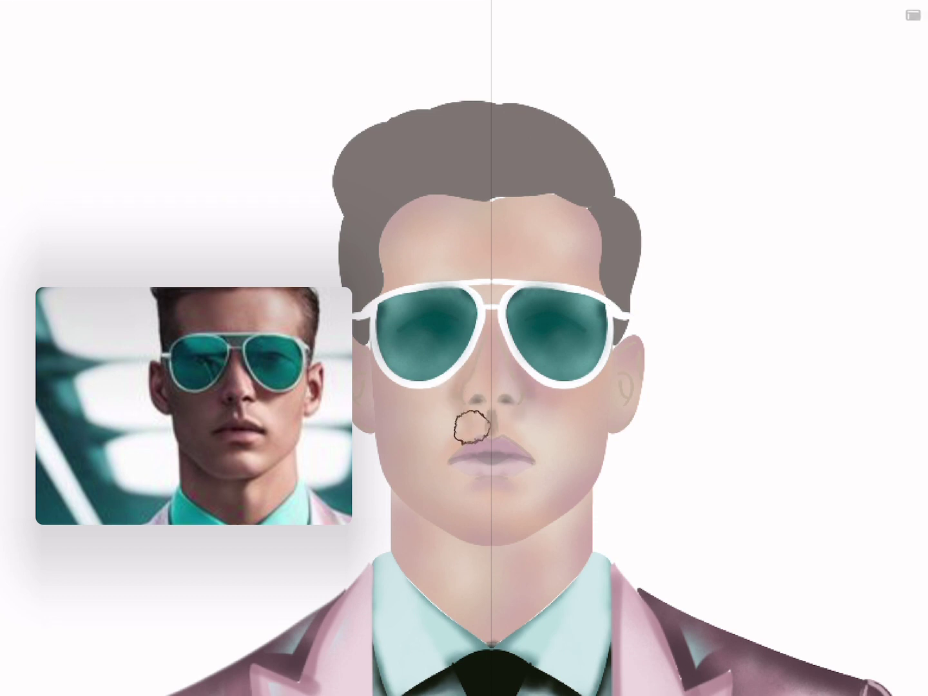
scroll(436, 467, "down", 5)
scroll(497, 472, "up", 4)
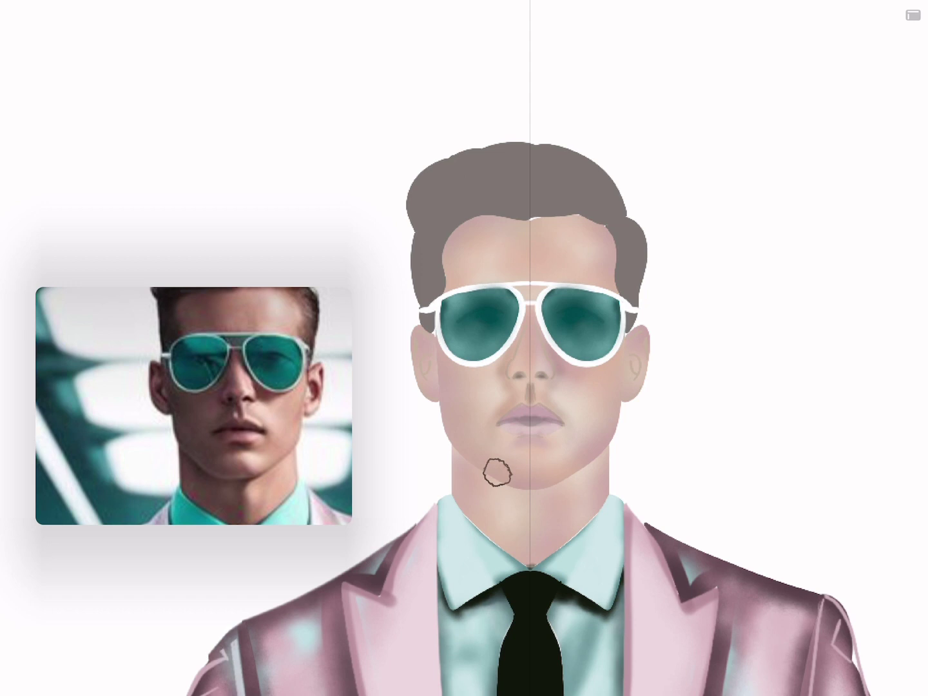
scroll(528, 387, "down", 3)
left_click(914, 590)
key("ctrl+f")
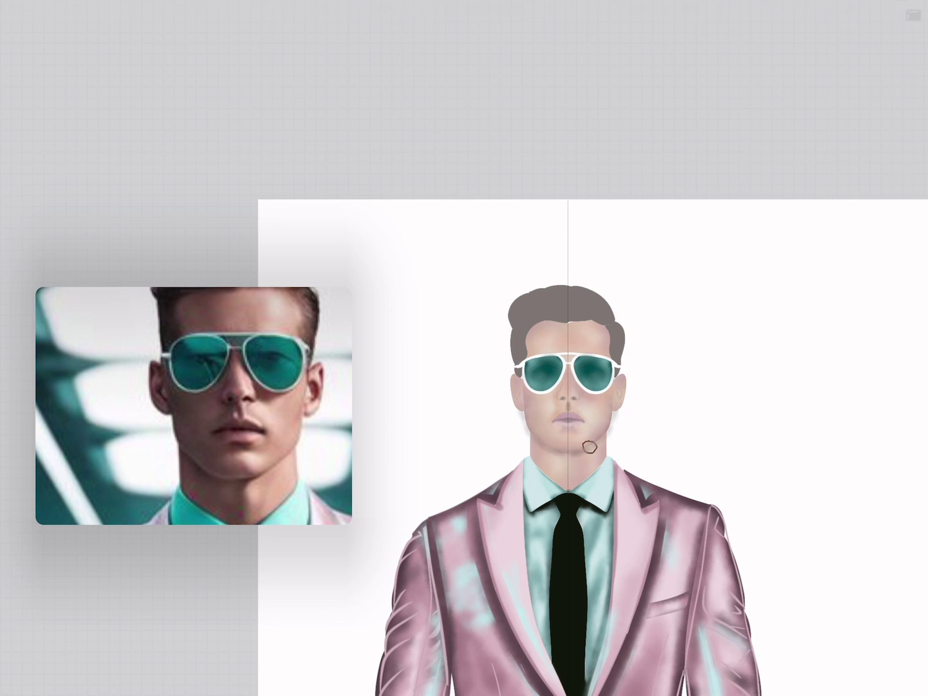
key("ctrl+f")
scroll(567, 387, "up", 3)
key("ctrl+z")
scroll(463, 352, "down", 2)
Shade around the chin, undoing trial stubble strokes, and raise the brush size to 4%
key("l")
key("ctrl+f")
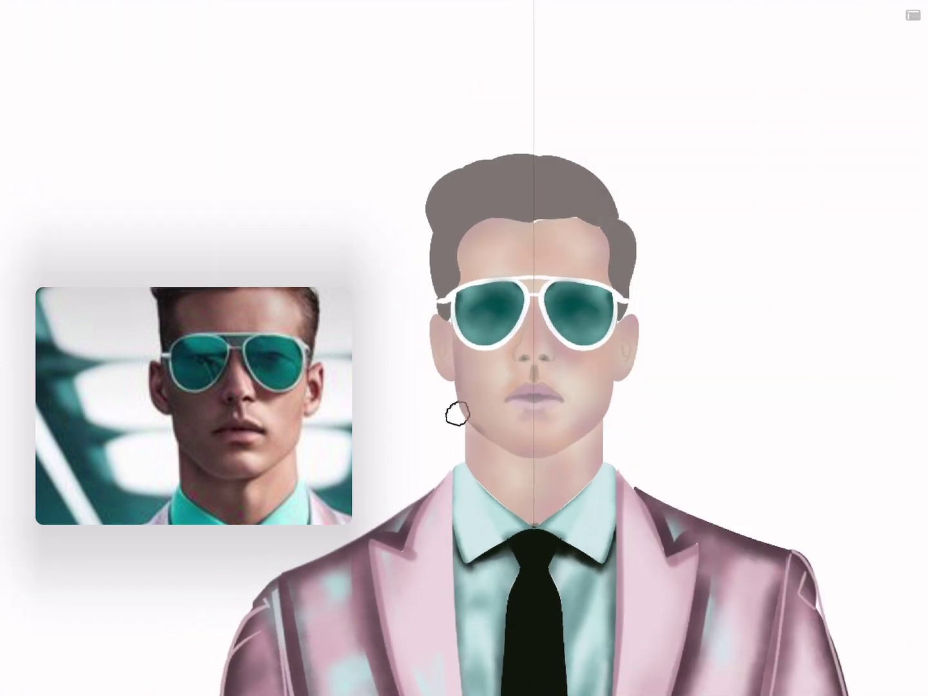
key("ctrl+z")
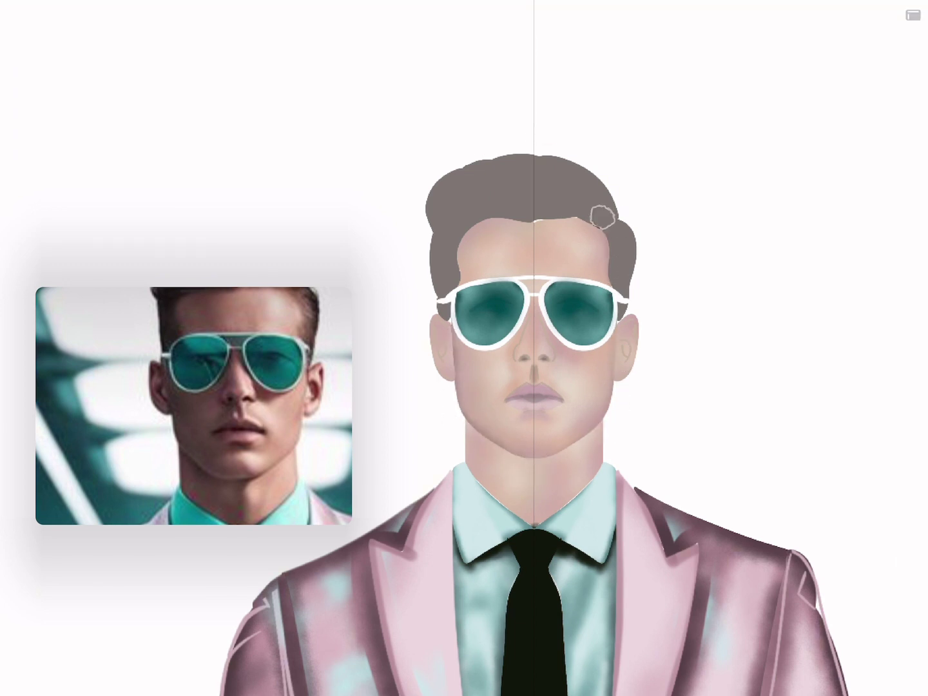
key("ctrl+z")
key("ctrl+z")
key("ctrl+z")
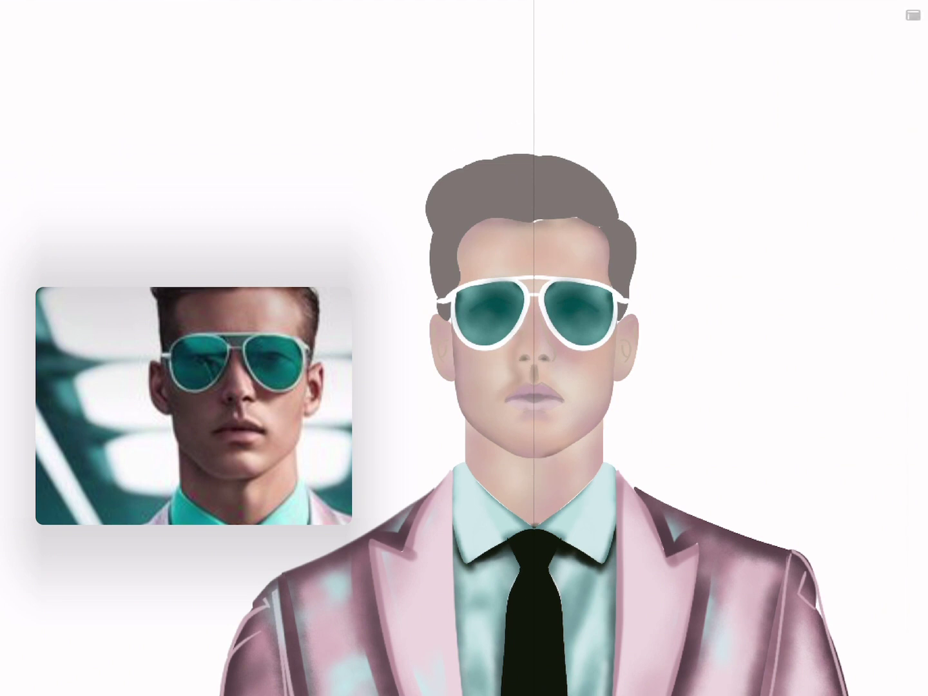
key("ctrl+z")
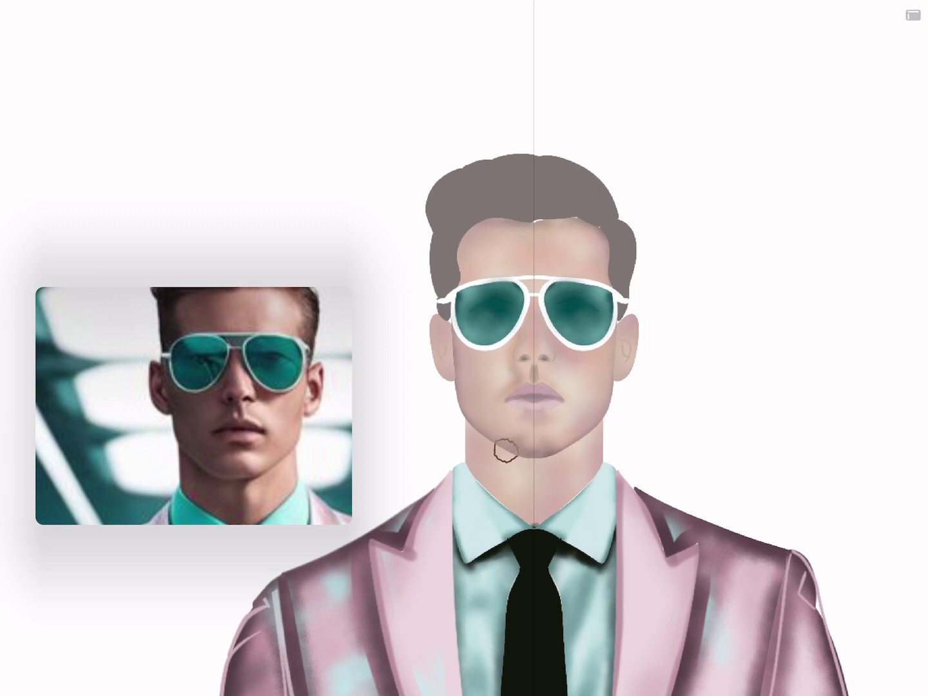
key("bracketright")
key("bracketright")
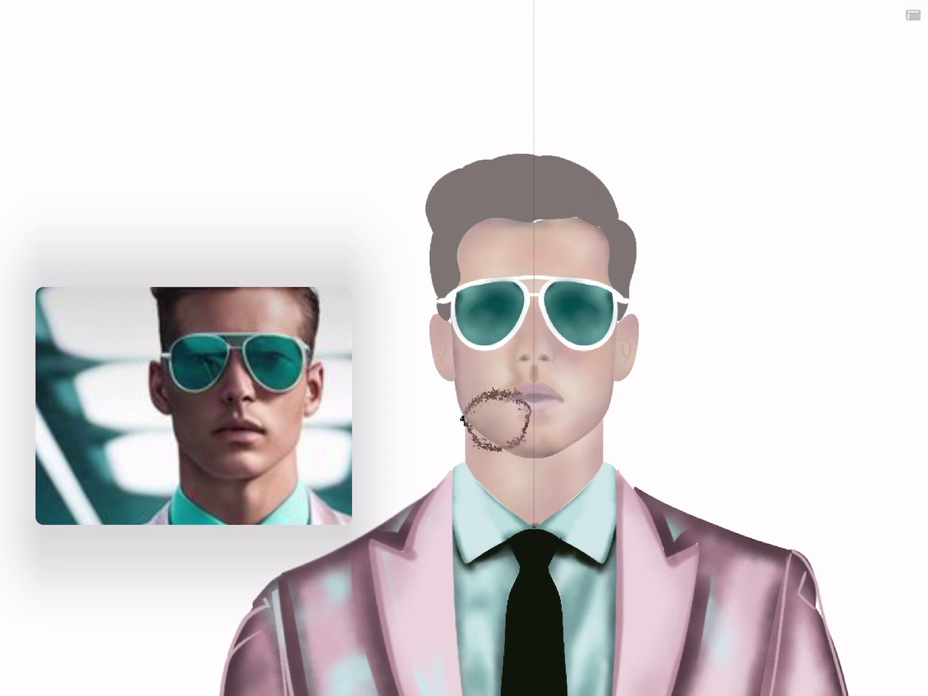
key("ctrl+z")
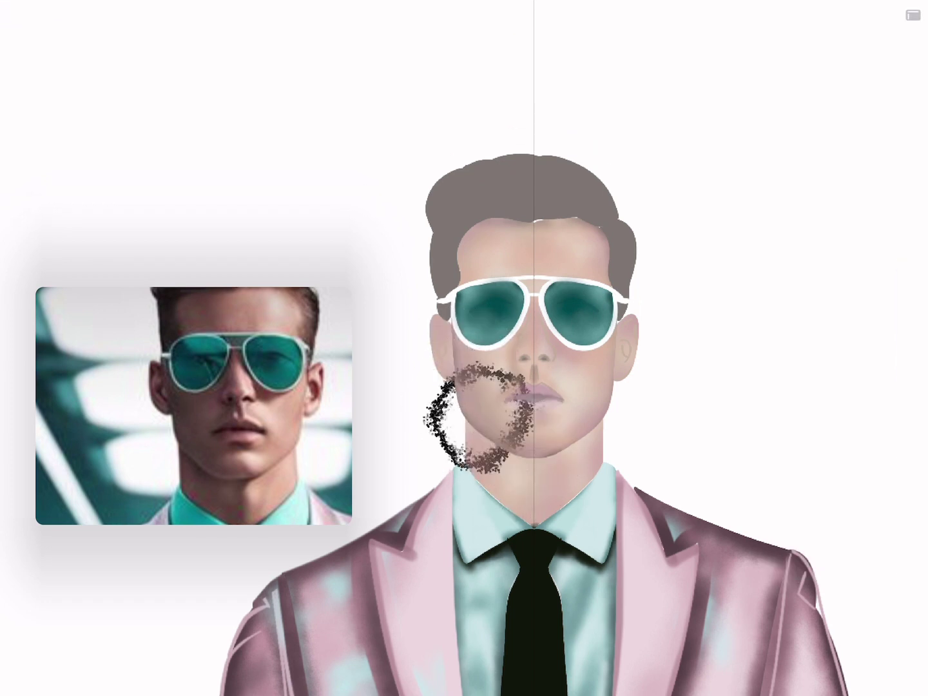
Fit the whole figure in view and select Layer 6, the ears layer
key("ctrl+0")
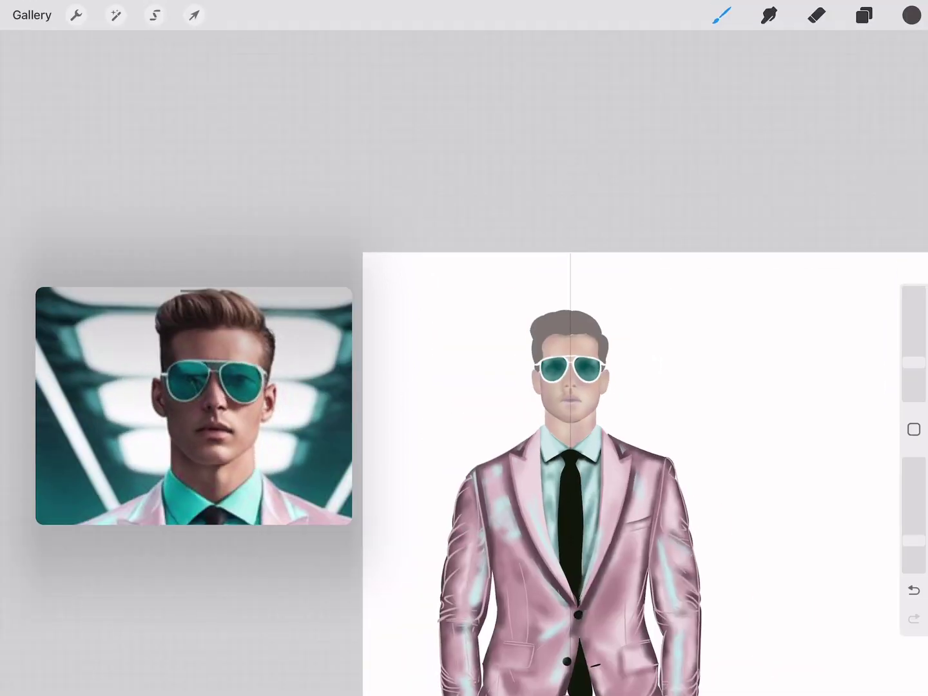
key("l")
key("l")
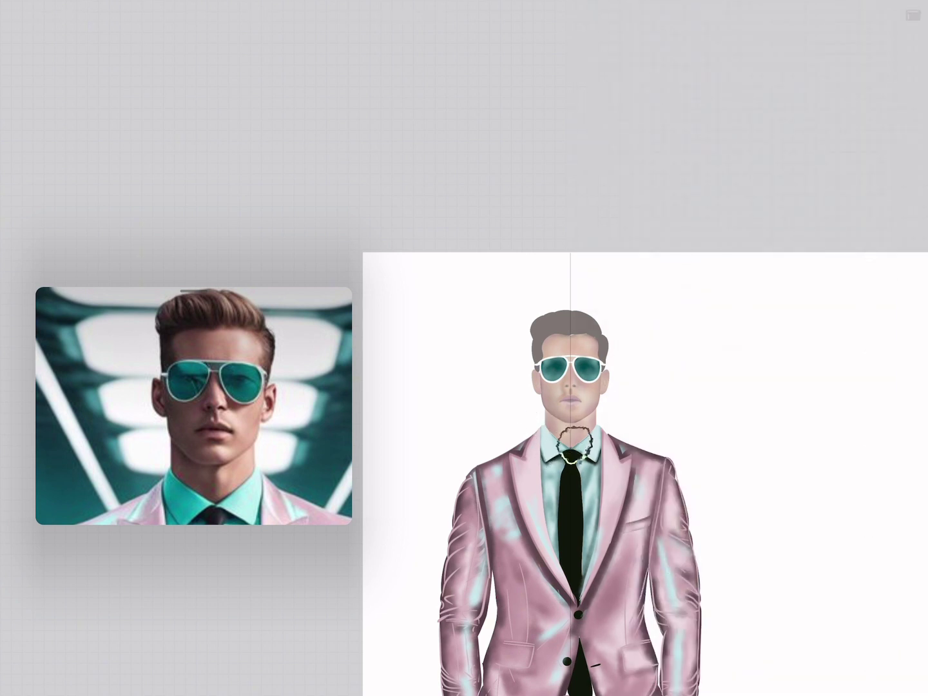
key("l")
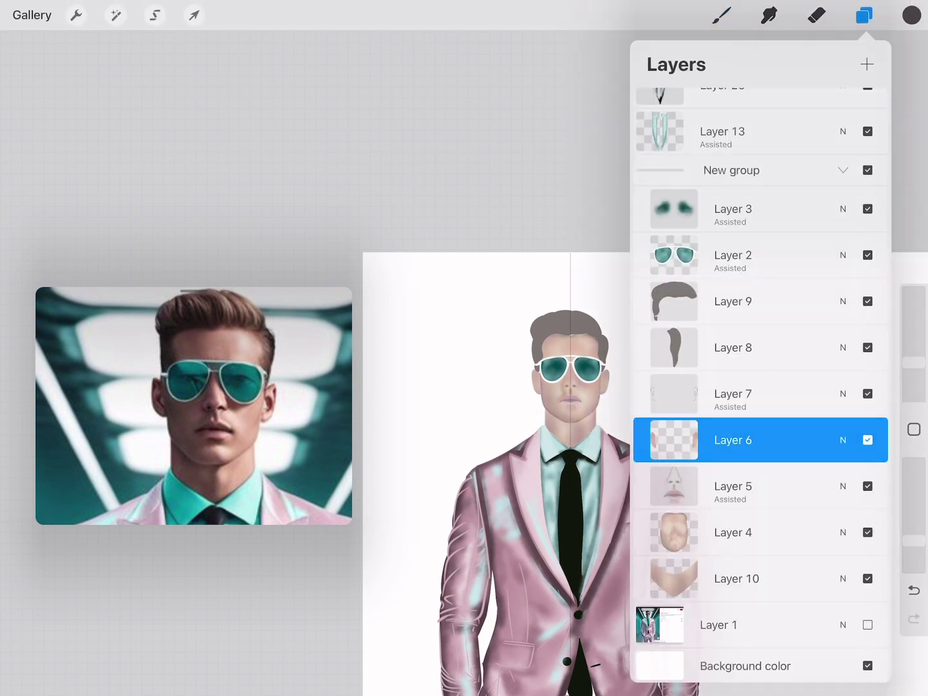
key("l")
Export the drawing as an image from the sharing options
scroll(645, 413, "down", 5)
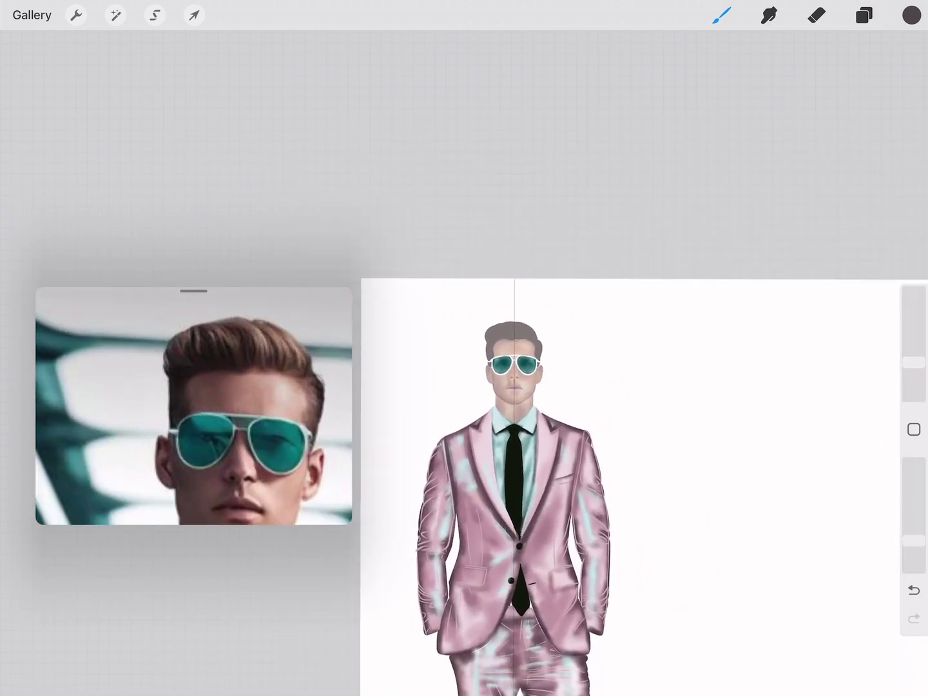
left_click(76, 15)
left_click(64, 288)
left_click(659, 391)
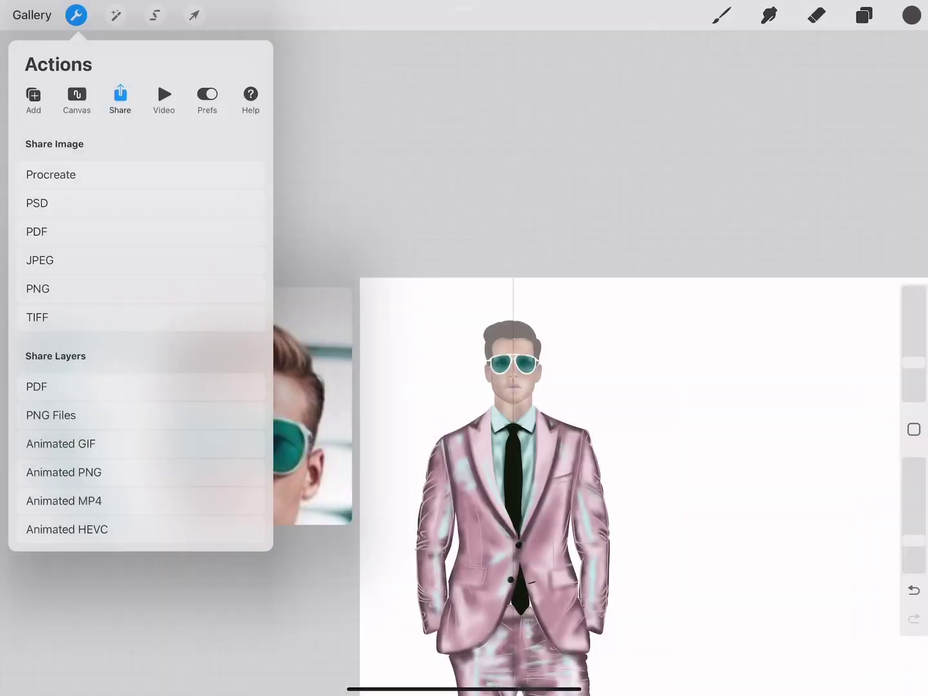
left_click(580, 161)
Add a layer above Layer 9, select the hair layer, and sample an orange-shifted hair colour from the reference
left_click(864, 15)
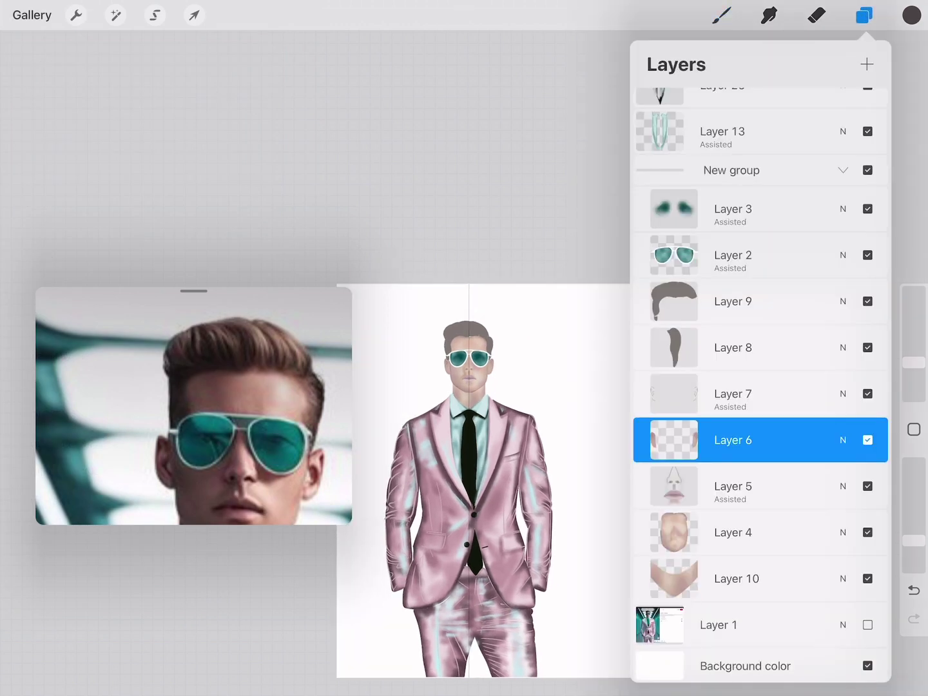
left_click(732, 301)
left_click(867, 64)
left_click(911, 15)
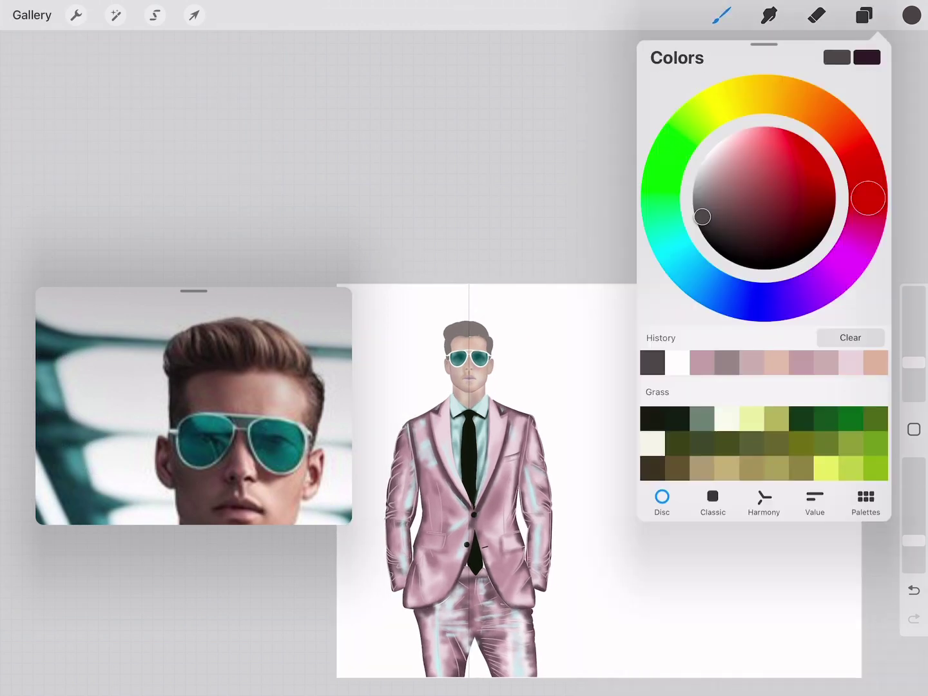
left_click(816, 109)
left_click(264, 320)
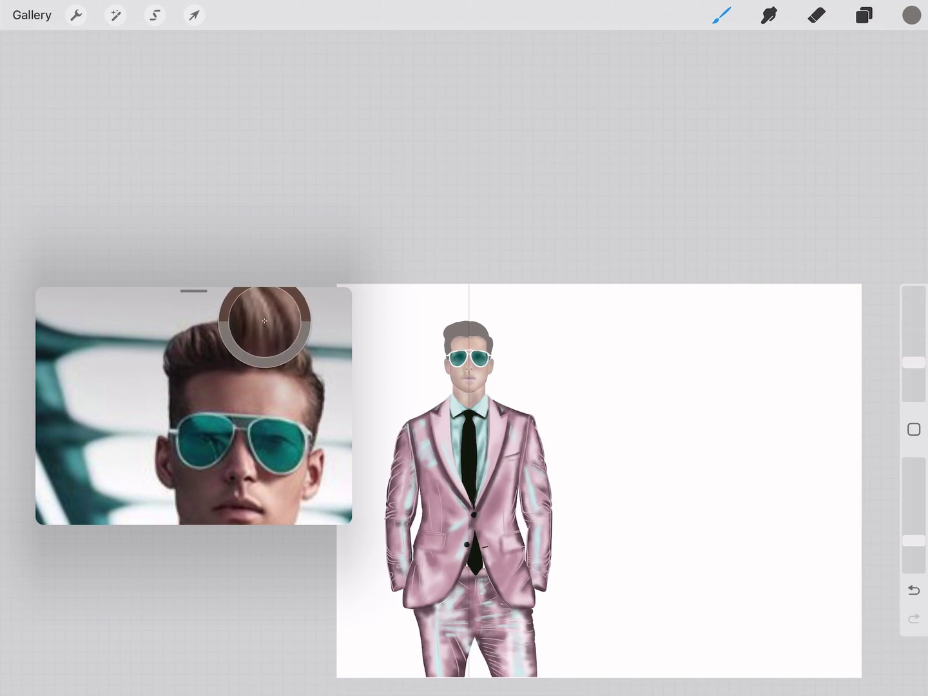
Try a different brush over the hair, undoing the spatter stroke near the head
left_click(864, 15)
left_click(673, 432)
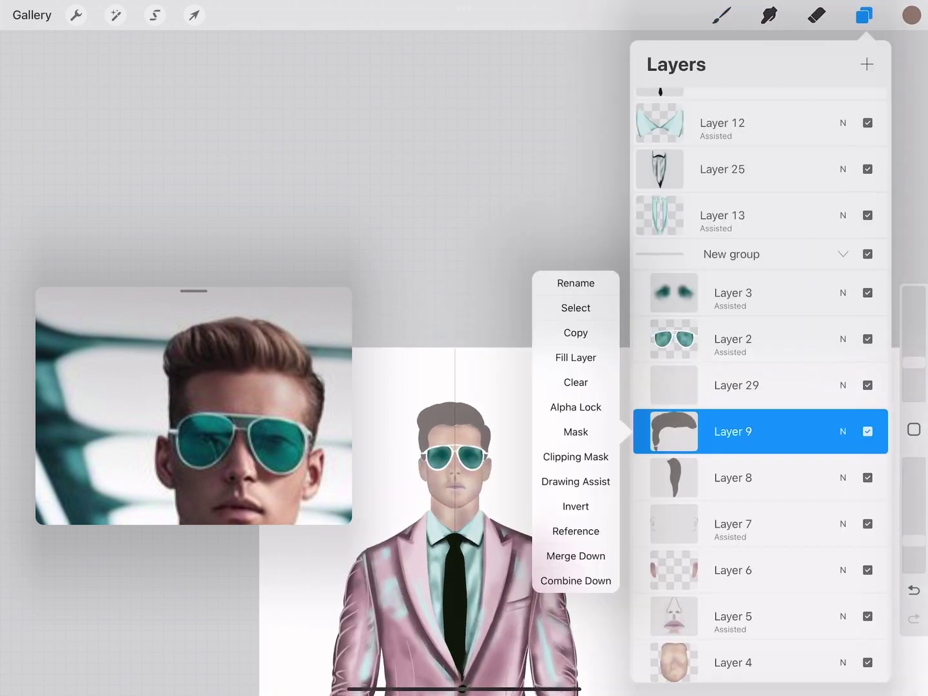
left_click(721, 15)
left_click(756, 393)
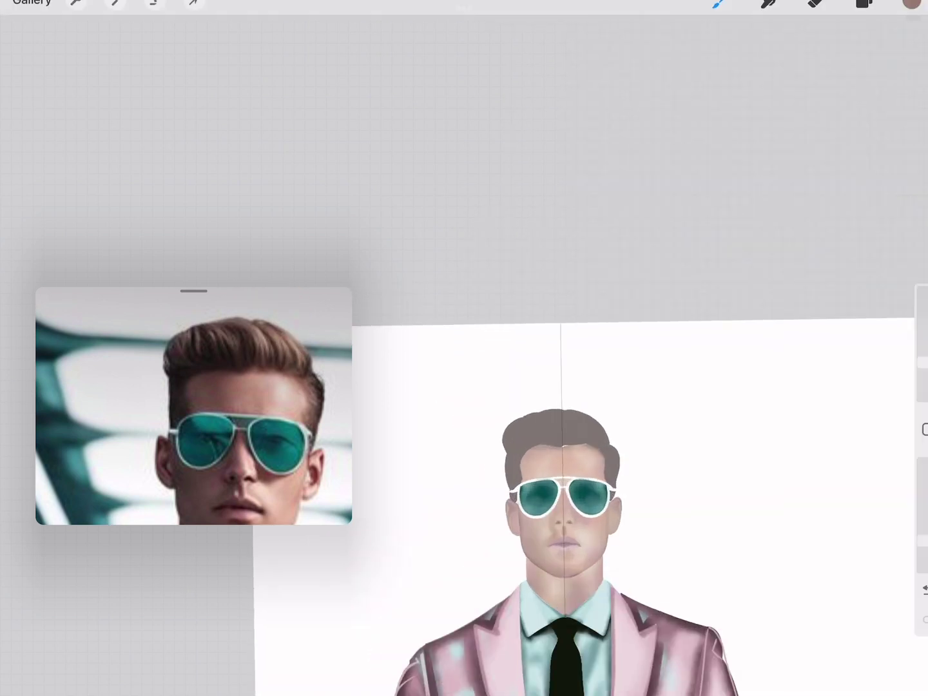
left_click_drag(638, 470, 580, 419)
key("ctrl+z")
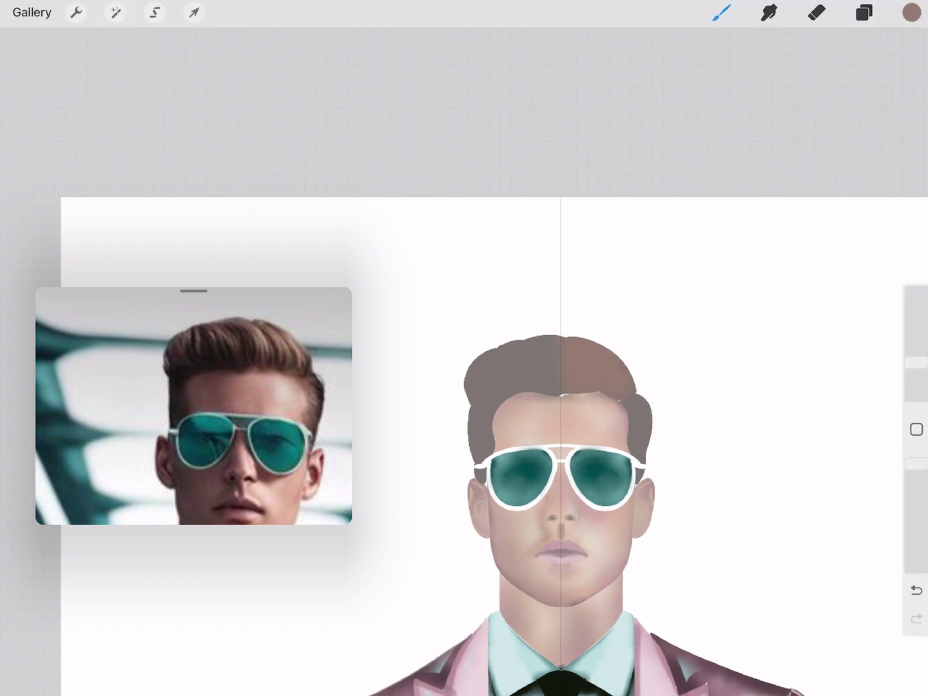
Sample the reference's brown hair colour and paint darker shading across the top of the hair
left_click(283, 322)
left_click_drag(279, 314, 265, 321)
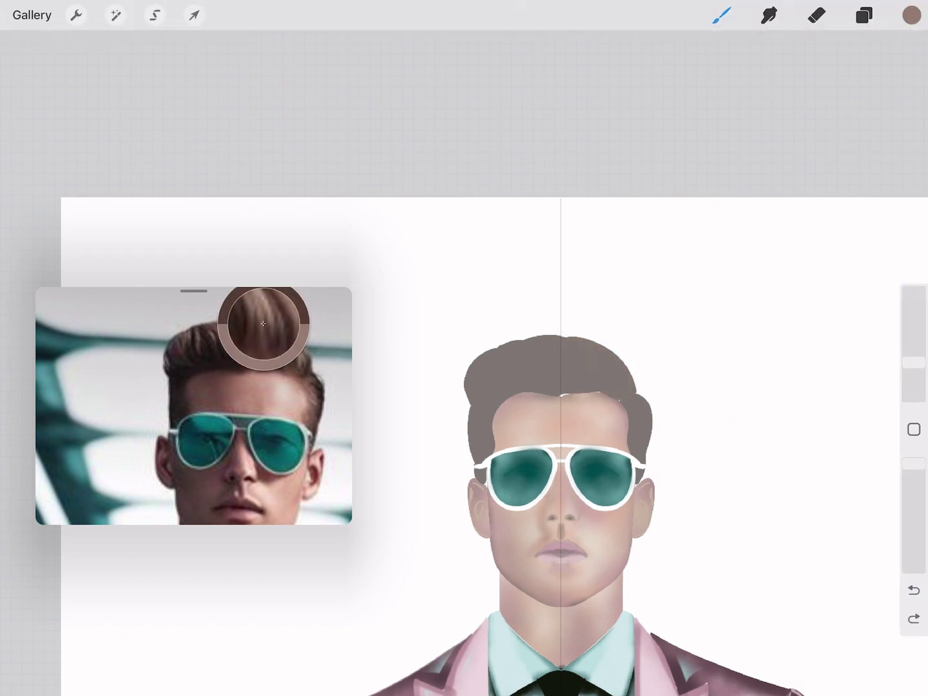
left_click_drag(645, 368, 599, 445)
key("ctrl+z")
key("ctrl+f")
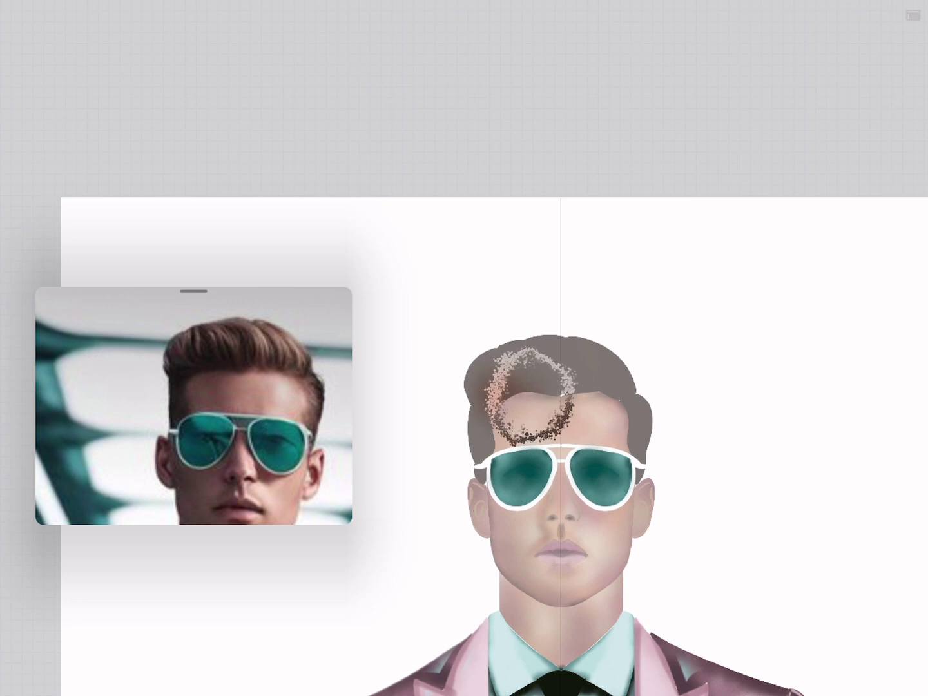
left_click_drag(529, 389, 496, 413)
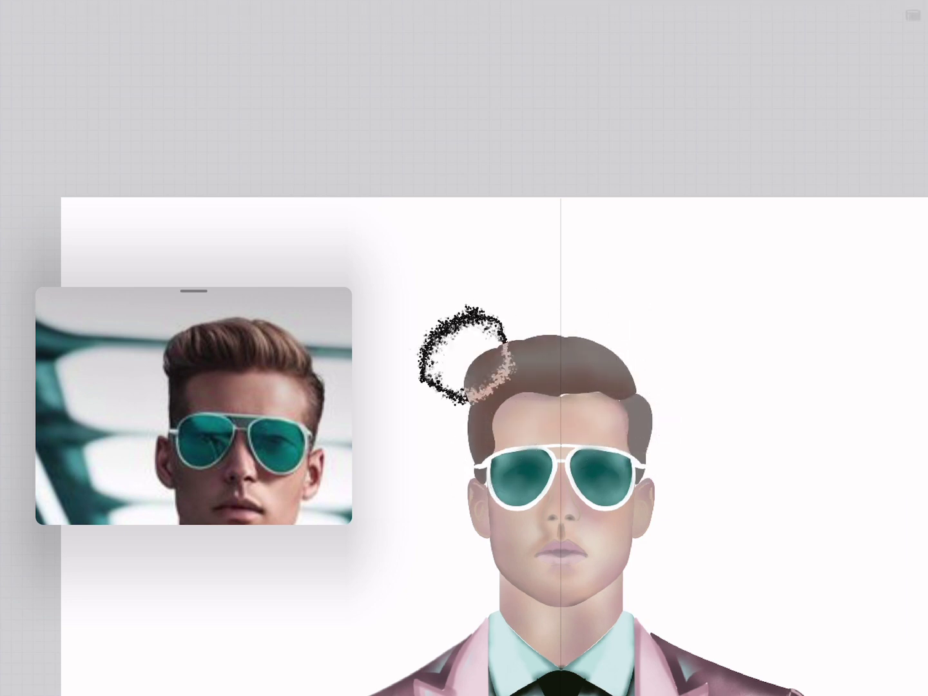
key("ctrl+f")
Select Layer 8 with the side hair and paint on it, removing the stray ring stroke
left_click(864, 8)
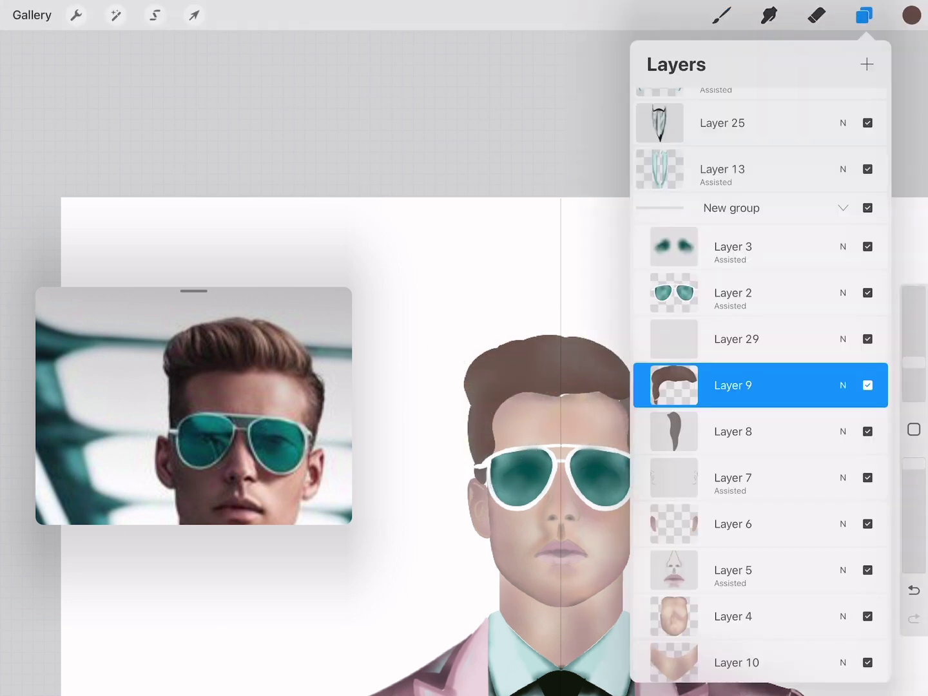
left_click(735, 431)
left_click(864, 8)
key("ctrl+f")
left_click_drag(683, 358, 641, 412)
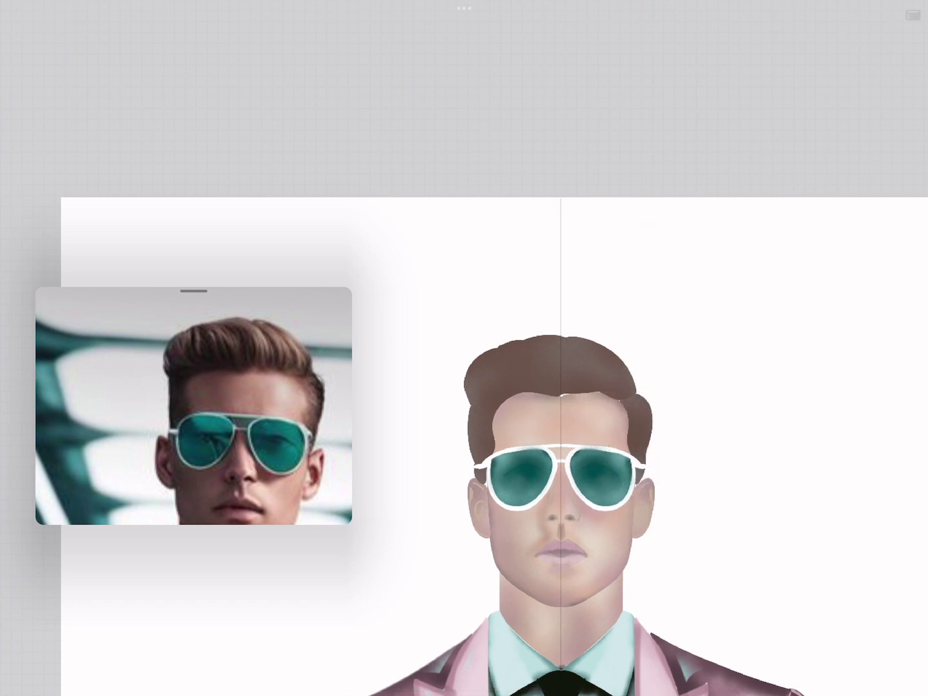
key("ctrl+f")
Shift the hue toward orange, resample the reference hair, and lighten the brown for highlights
left_click(912, 15)
left_click_drag(844, 131, 793, 98)
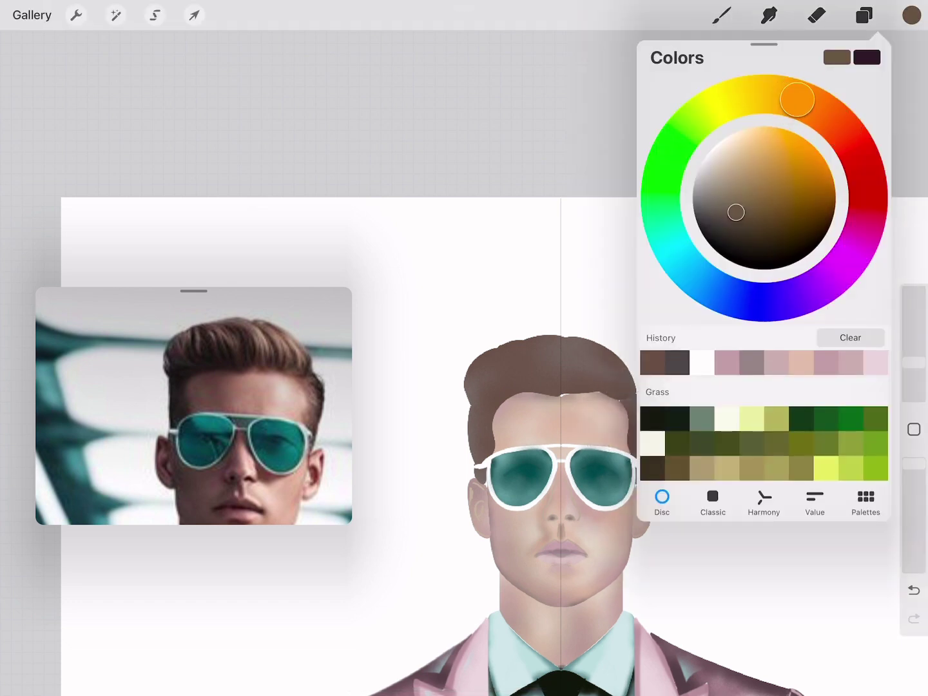
left_click_drag(275, 324, 257, 319)
left_click(911, 14)
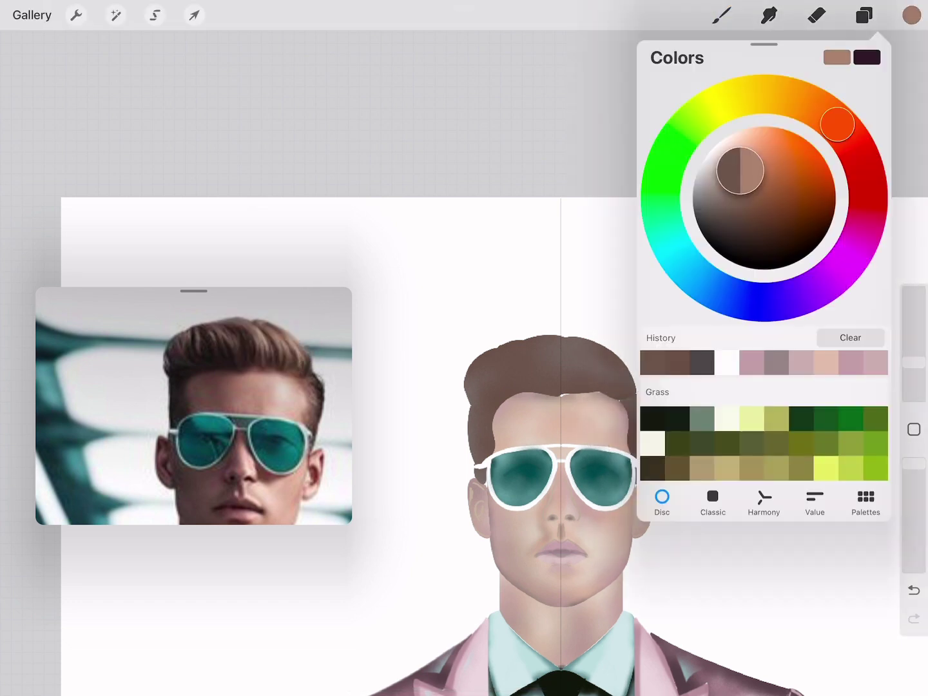
left_click_drag(587, 373, 586, 373)
left_click(864, 15)
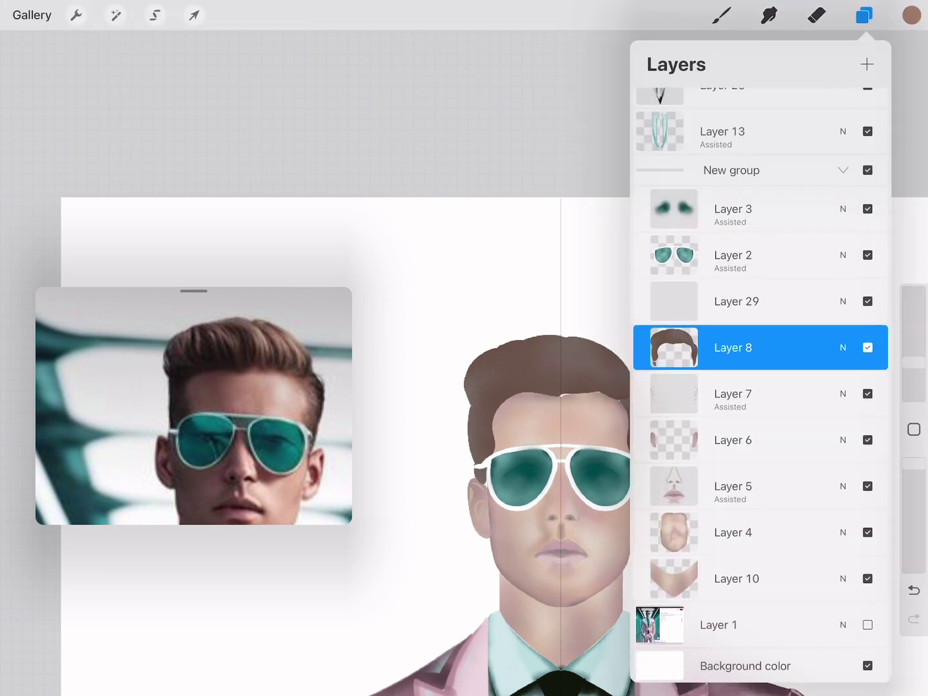
Undo the last paint strokes and the small stray outline on the hair
left_click(570, 368)
key("ctrl+z")
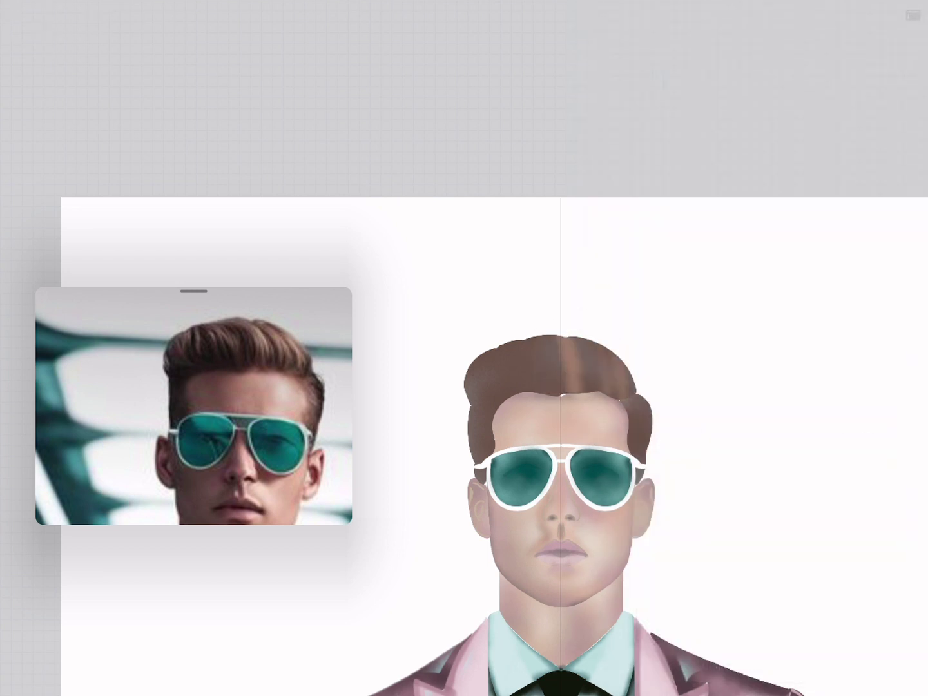
key("ctrl+z")
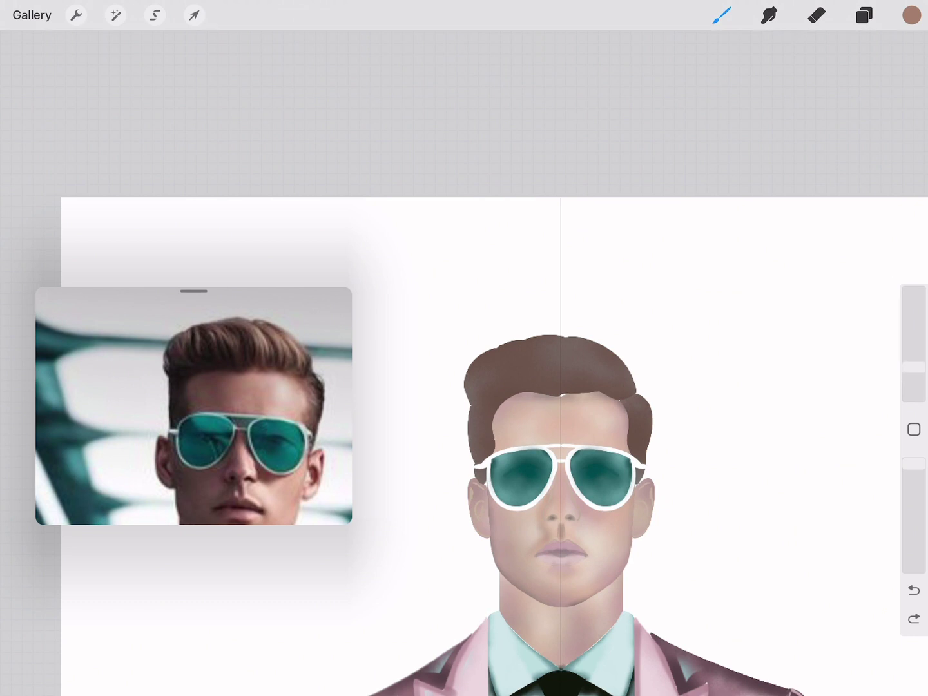
key("ctrl+f")
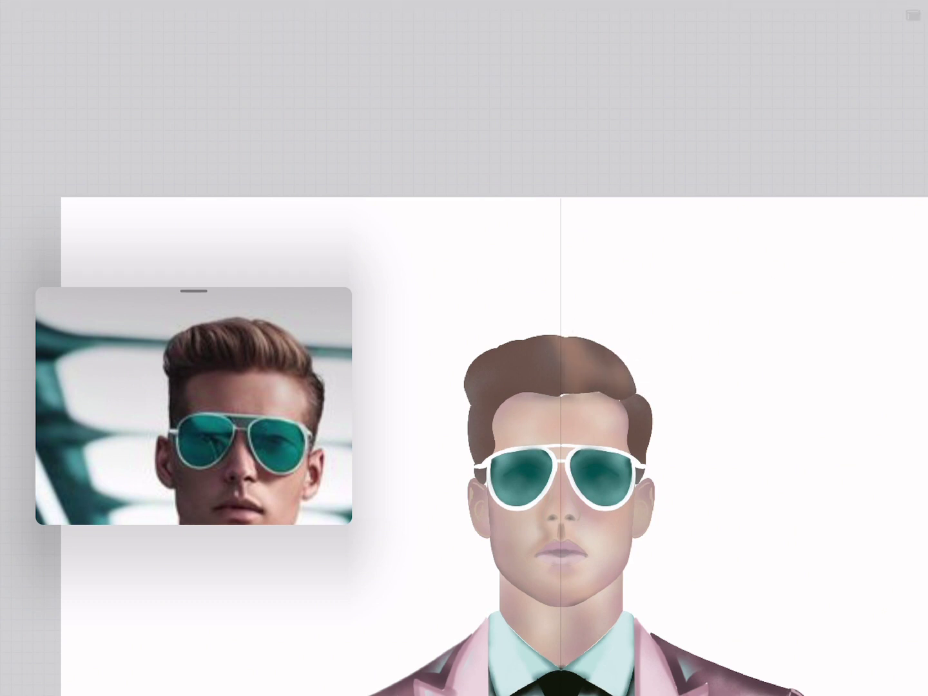
key("ctrl+z")
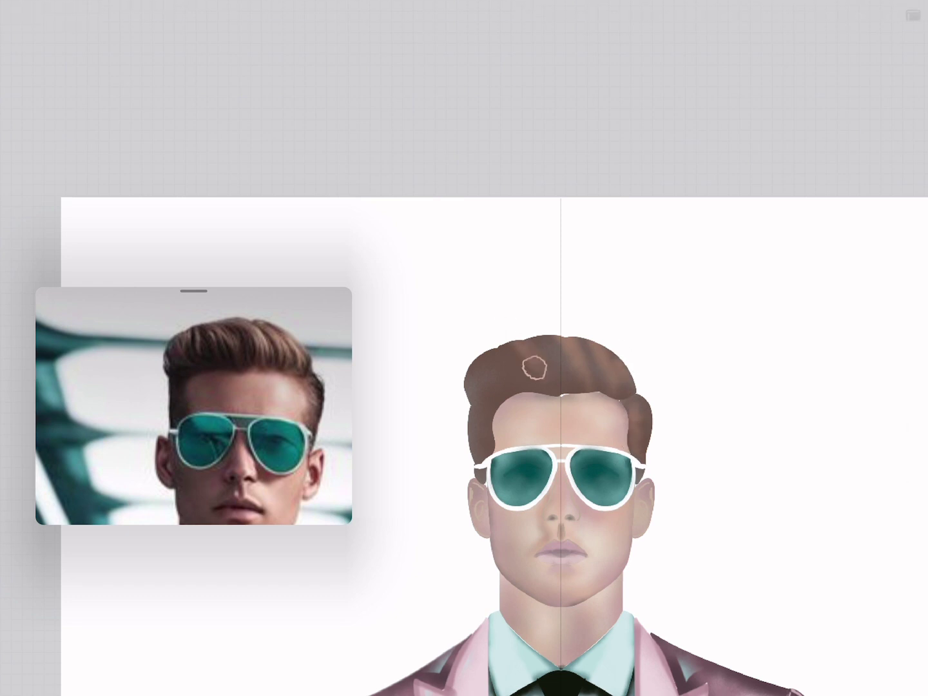
key("ctrl+f")
key("ctrl+f")
key("ctrl+f")
Load a brush from the Hair Brushes set and reduce it to 6% size
left_click(721, 14)
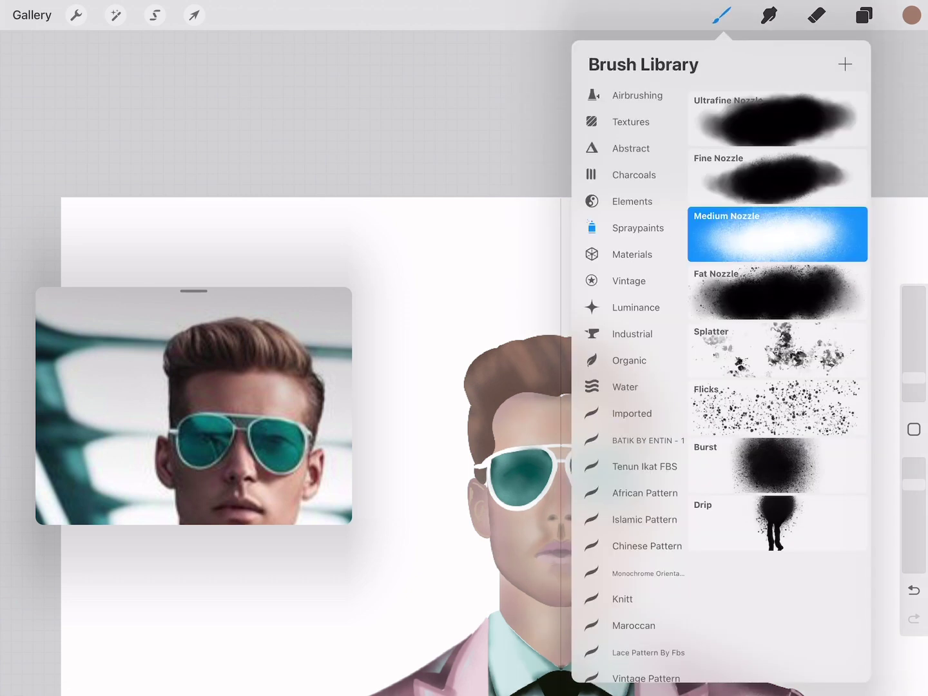
scroll(635, 386, "up", 10)
scroll(635, 386, "up", 1)
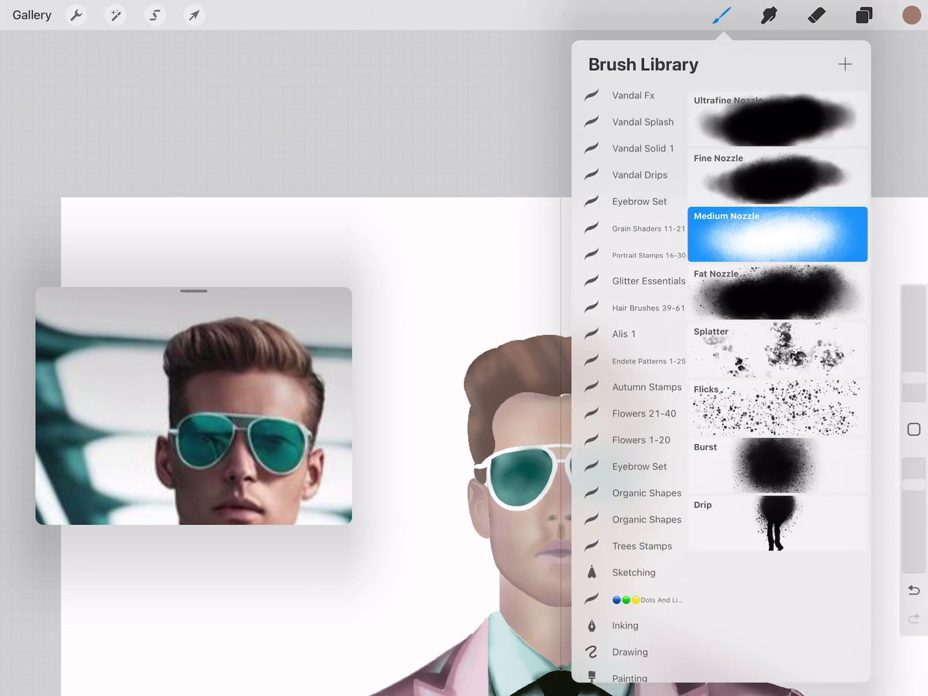
left_click(645, 304)
left_click(911, 15)
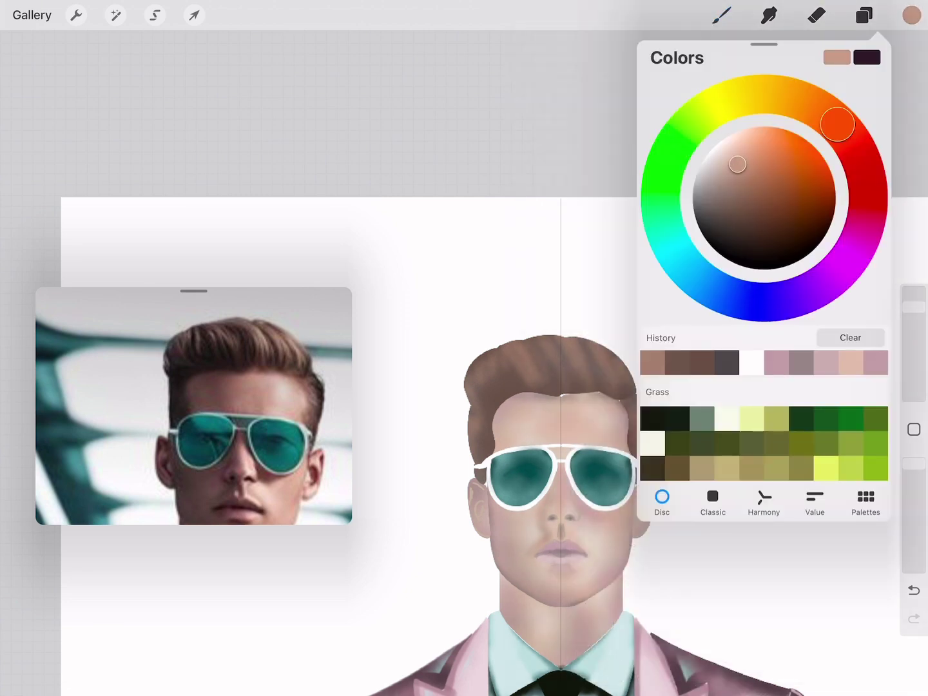
key("ctrl+z")
left_click_drag(922, 361, 922, 386)
Try hair strands at 6% then 11% brush size, undoing the missed marks
left_click_drag(562, 335, 569, 332)
key("ctrl+z")
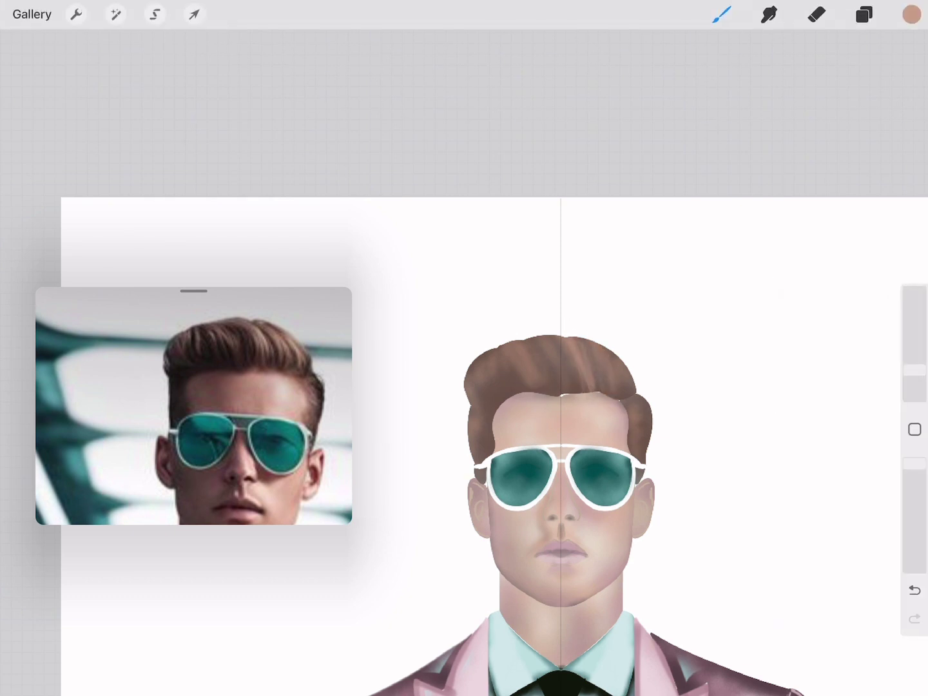
left_click_drag(913, 387, 914, 374)
mouse_move(635, 428)
left_mouse_down()
mouse_move(643, 420)
mouse_move(625, 431)
left_mouse_up()
key("ctrl+z")
key("ctrl+z")
Paint lighter strand streaks across the hair and above the right ear
scroll(699, 397, "up", 5)
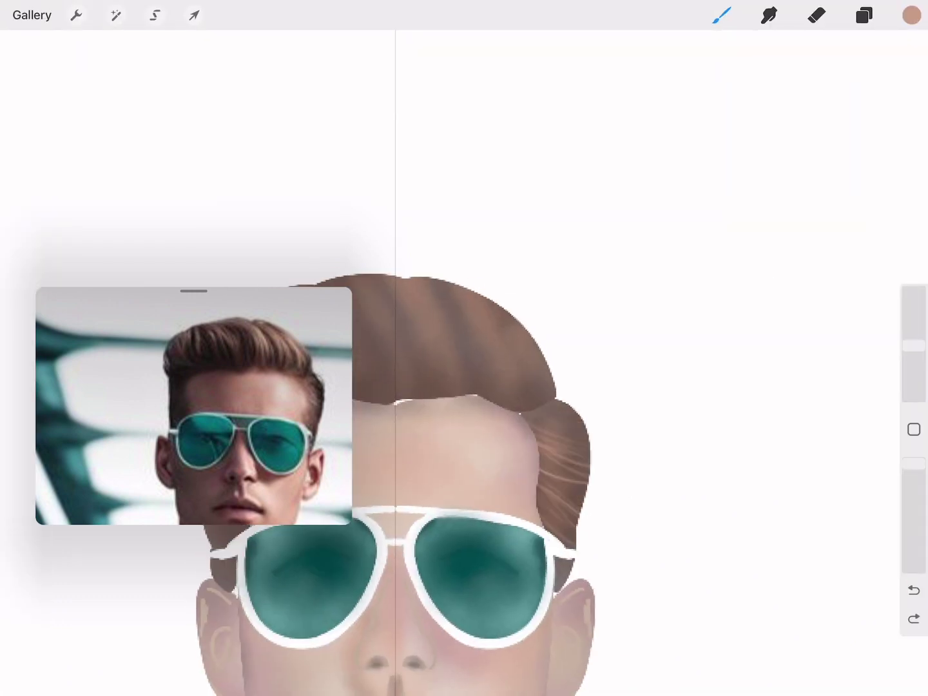
left_click_drag(534, 410, 557, 395)
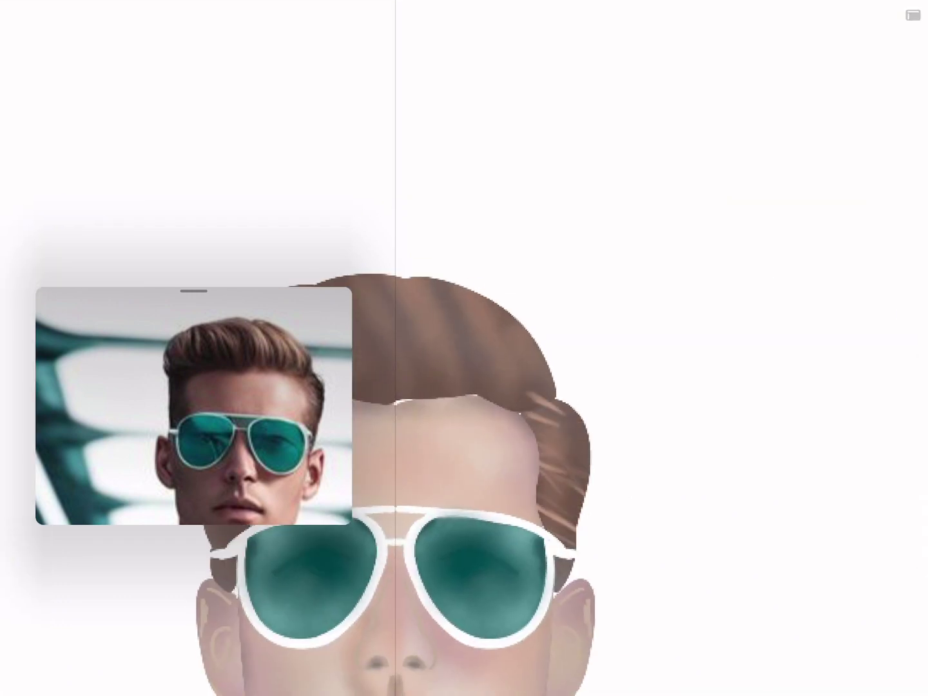
key("ctrl+z")
left_click_drag(542, 477, 580, 535)
scroll(796, 451, "down", 5)
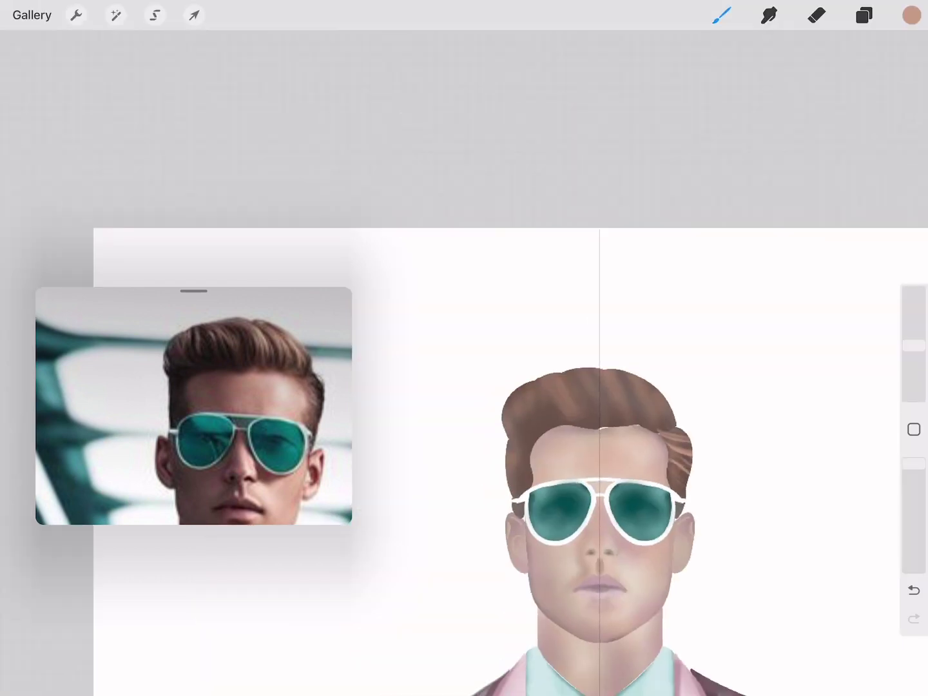
left_click(721, 15)
Pick another hair brush and stroke fine strands by the right ear and left side, undoing stray marks
scroll(778, 387, "down", 3)
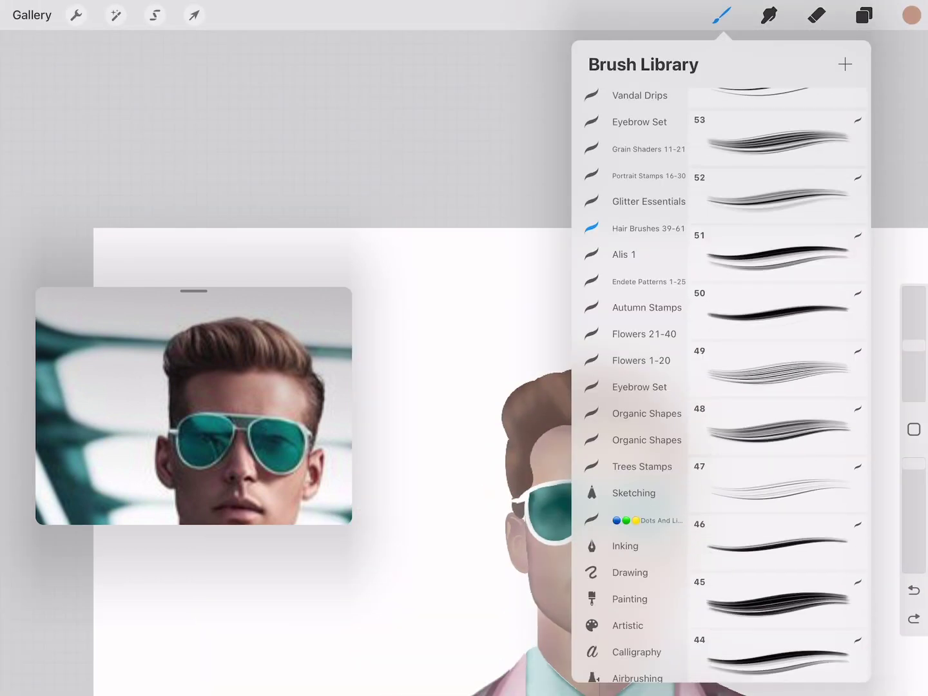
left_click(721, 15)
left_click_drag(678, 459, 688, 480)
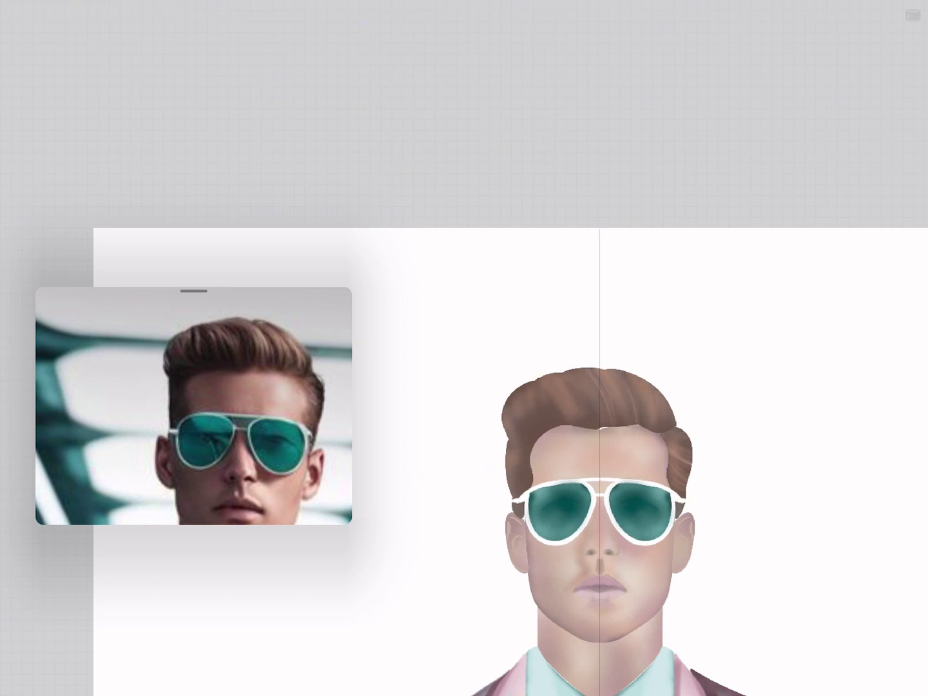
left_click_drag(525, 385, 564, 418)
key("ctrl+z")
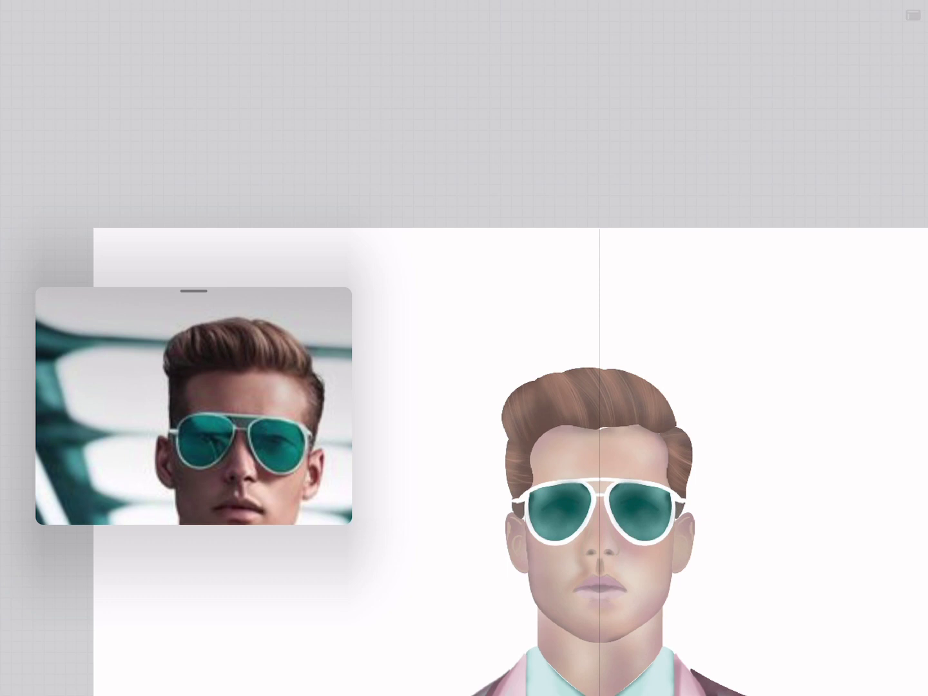
left_click(911, 15)
key("ctrl+f")
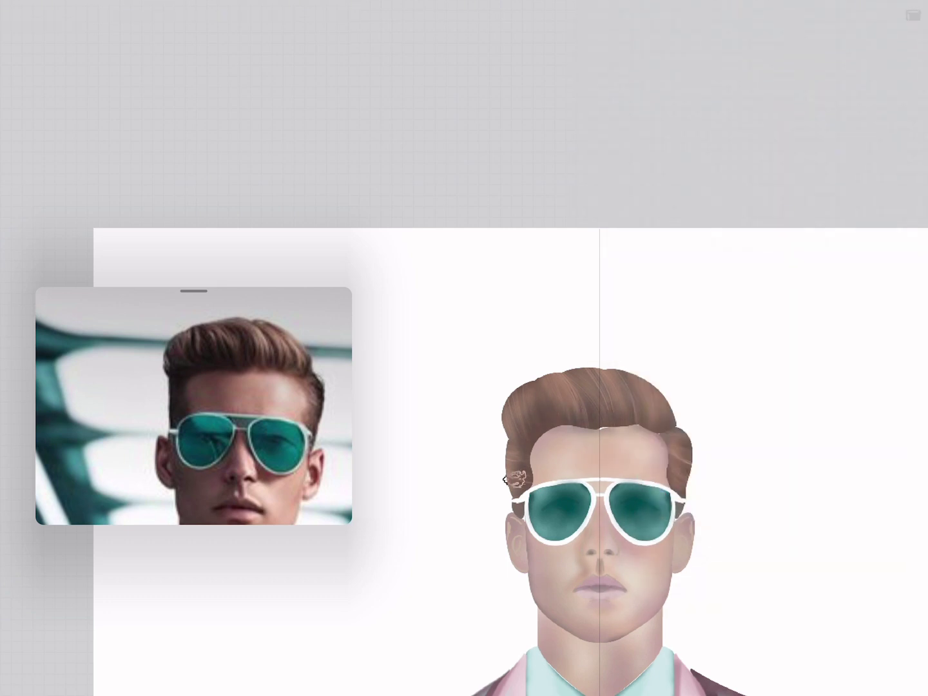
key("ctrl+f")
key("ctrl+z")
key("ctrl+f")
key("ctrl+f")
key("ctrl+f")
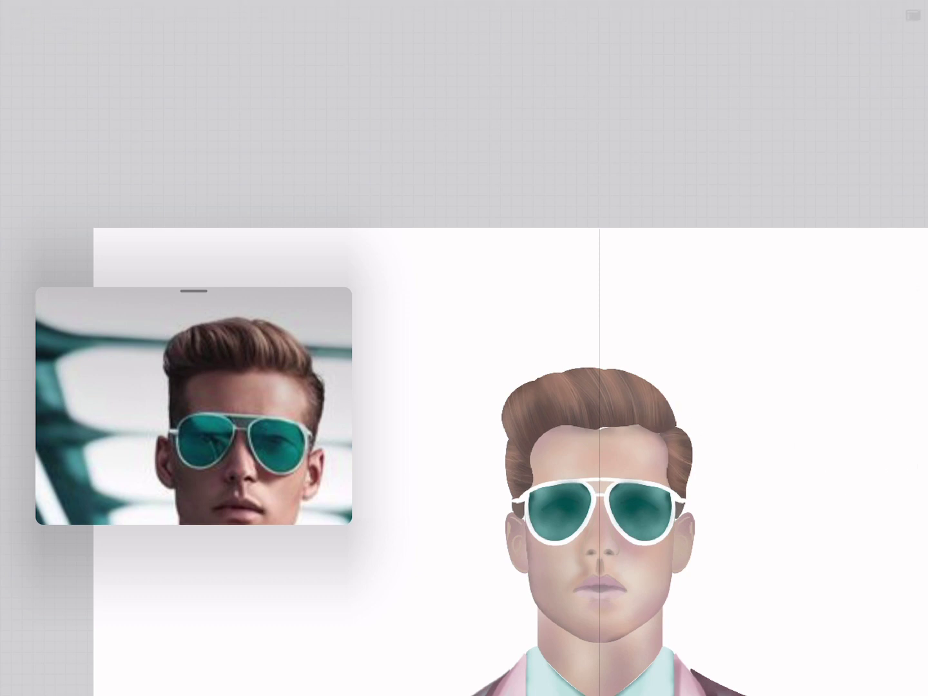